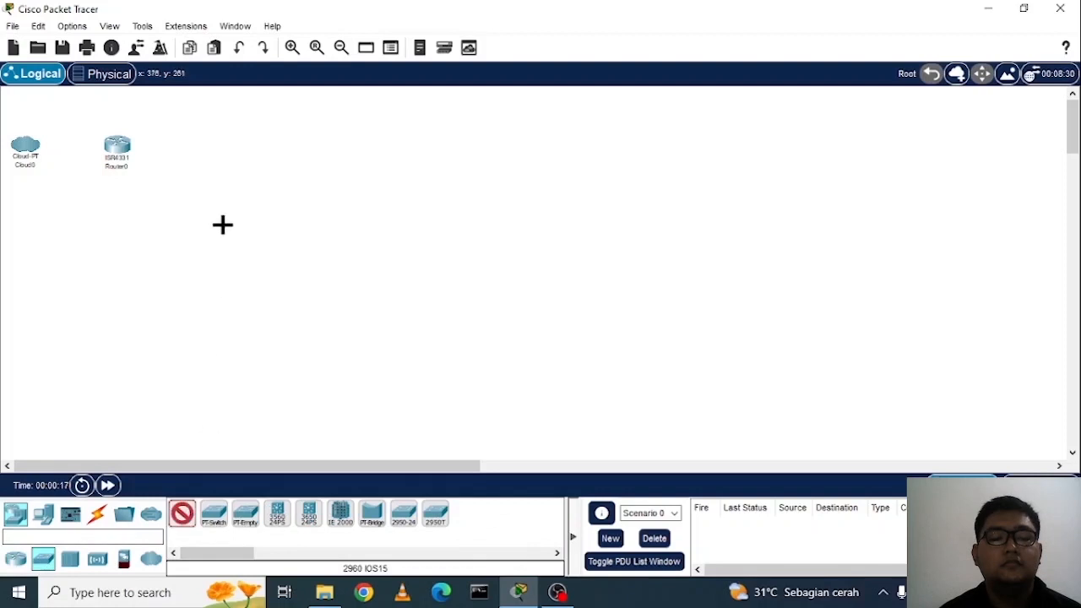
- Place a 2960 switch to the lower right of Router0 and three Server-PT servers around its upper-right side
left_click(222, 208)
left_click(44, 517)
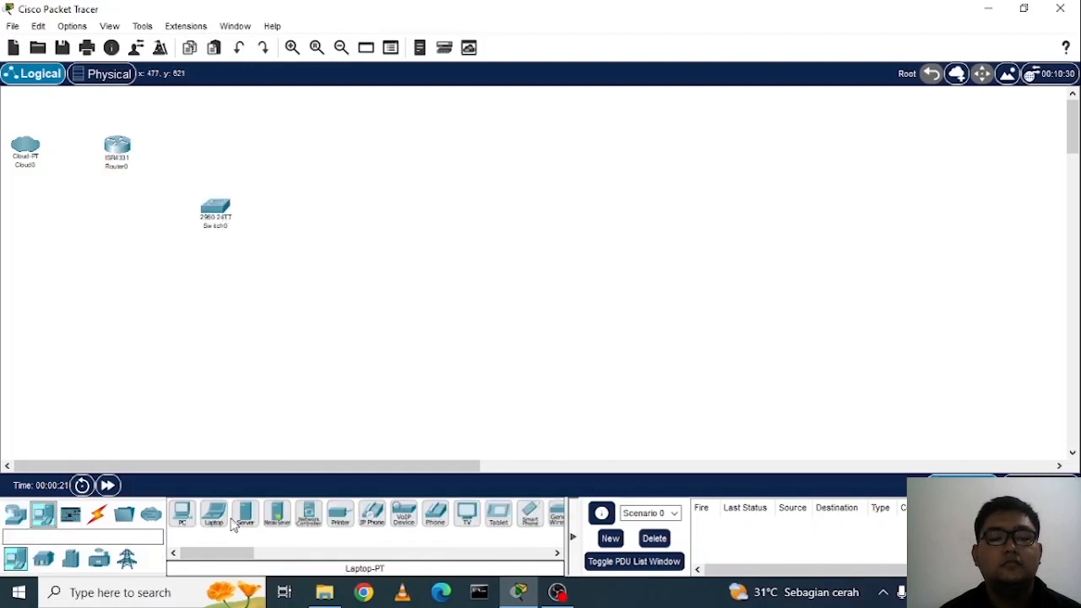
left_click(244, 513)
left_click(303, 123)
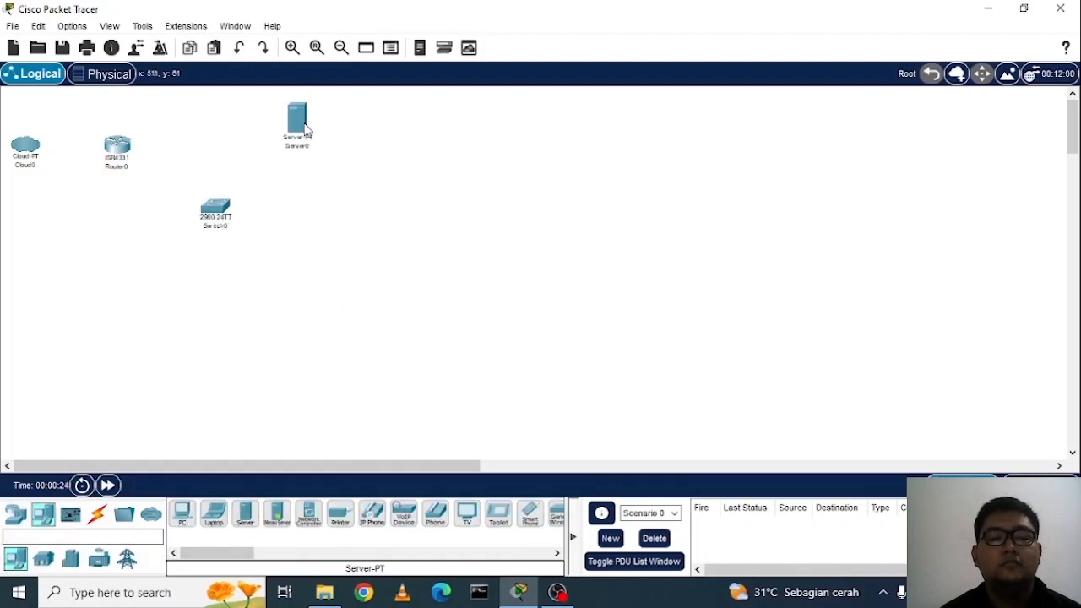
left_click(244, 512)
left_click(377, 144)
left_click(427, 203)
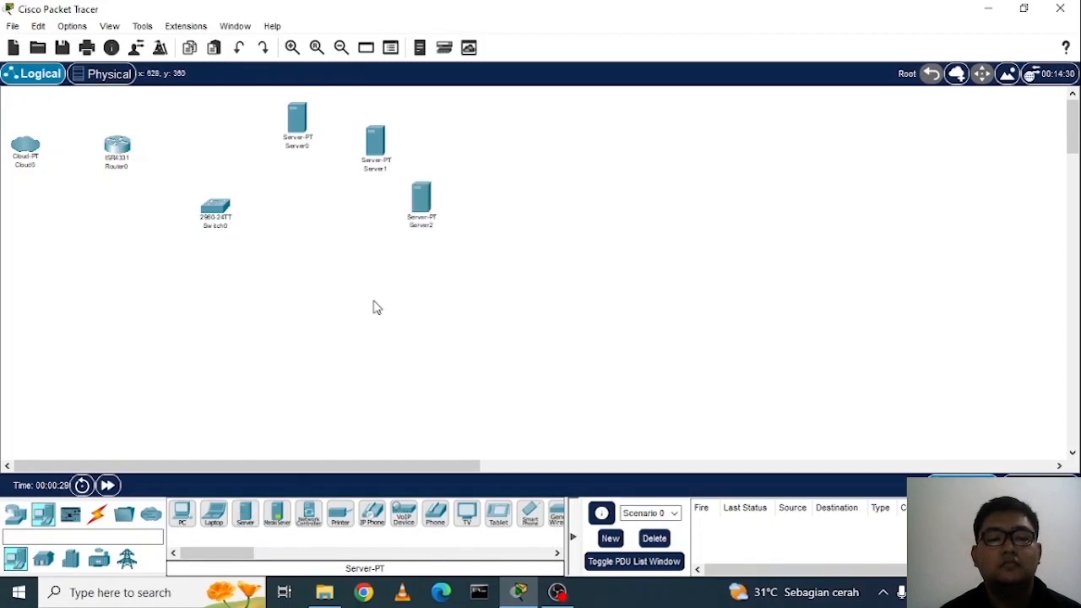
- Place a second 2960 switch below the servers and a HomeRouter-PT-AC wireless router to its lower left
left_click(17, 515)
left_click(43, 559)
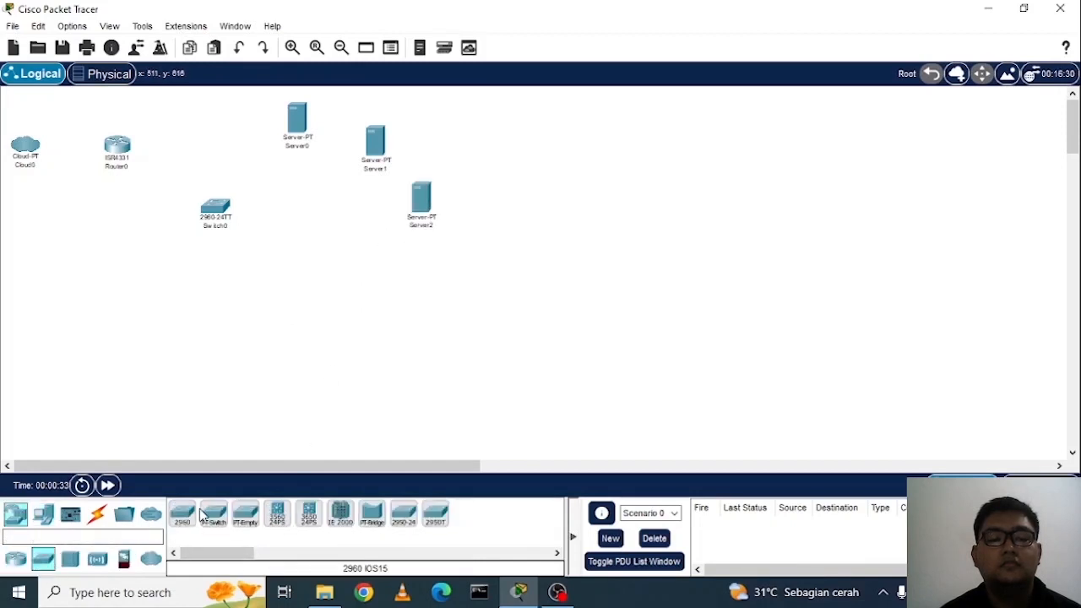
left_click(182, 513)
left_click(468, 291)
scroll(381, 405, "down", 2)
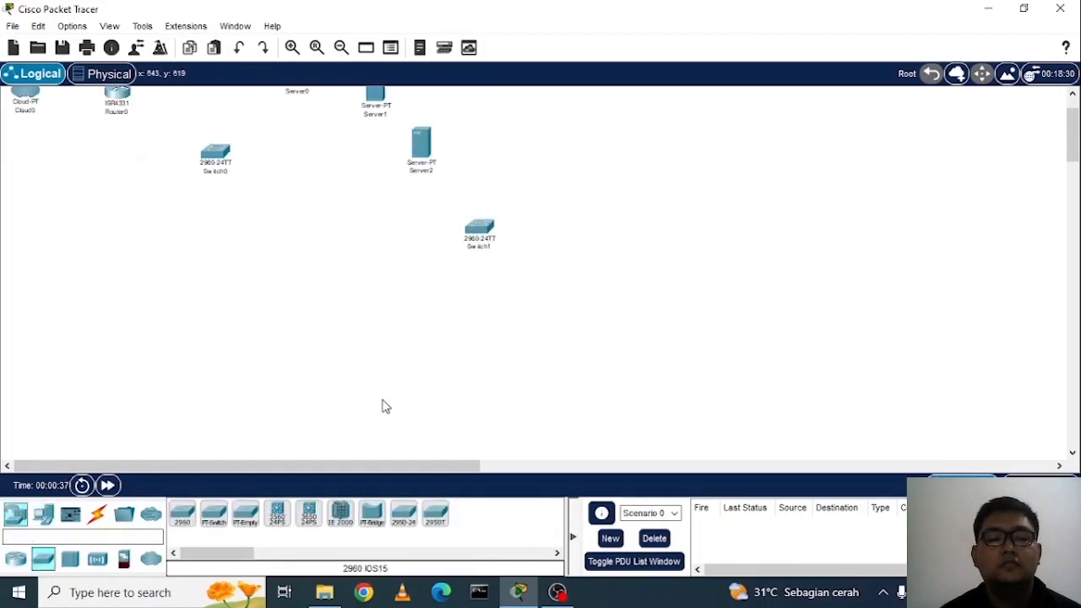
left_click(97, 559)
left_click(372, 515)
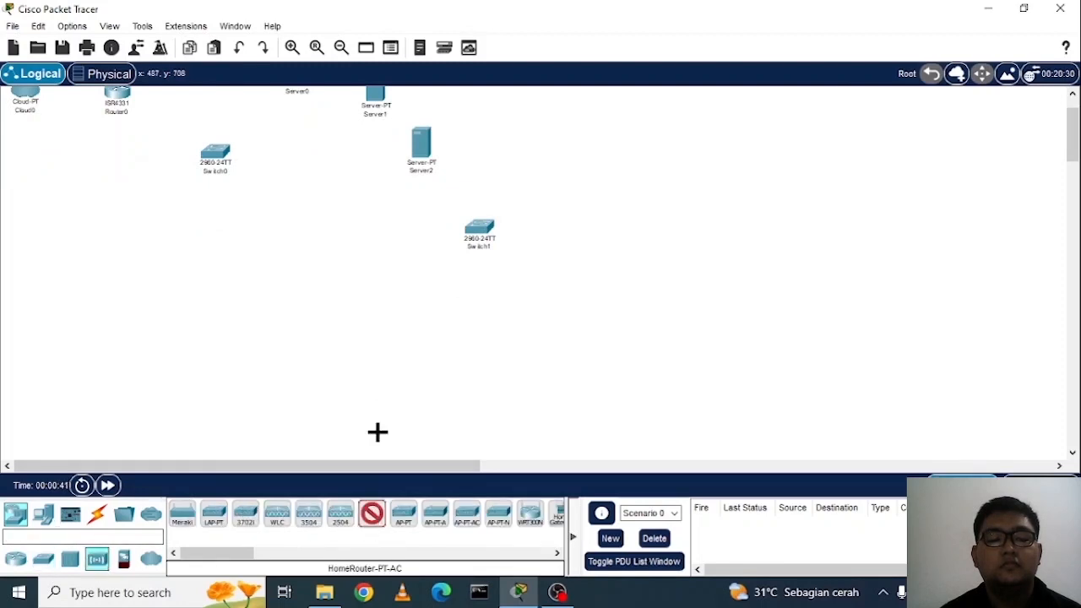
left_click(427, 290)
- Place three Laptop-PT laptops in an arc on the left and lower-left side of the wireless router
left_click(43, 513)
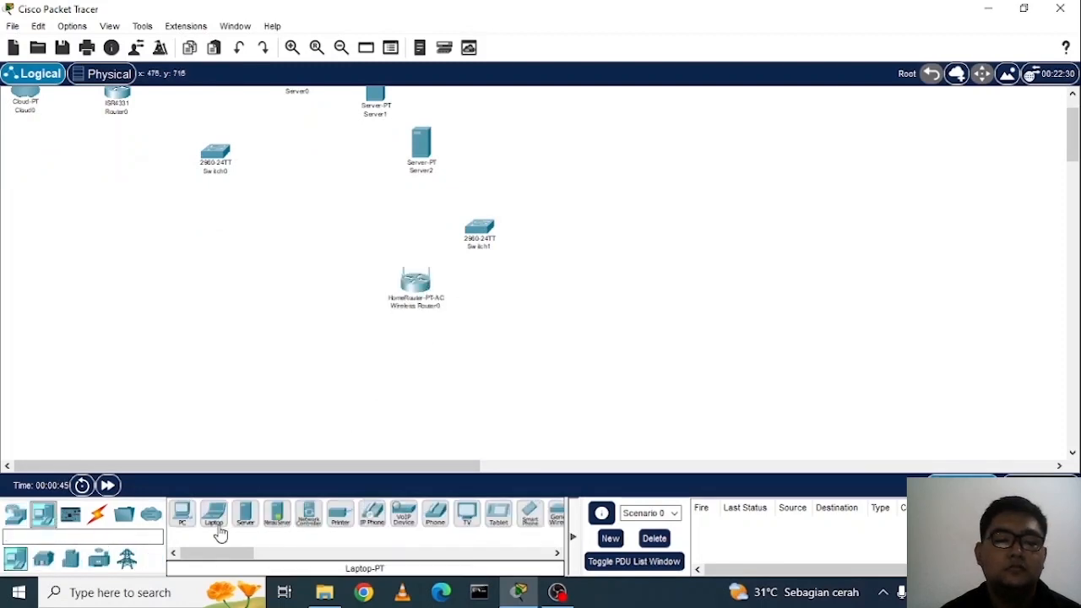
left_click(214, 513)
left_click(304, 298)
left_click(213, 513)
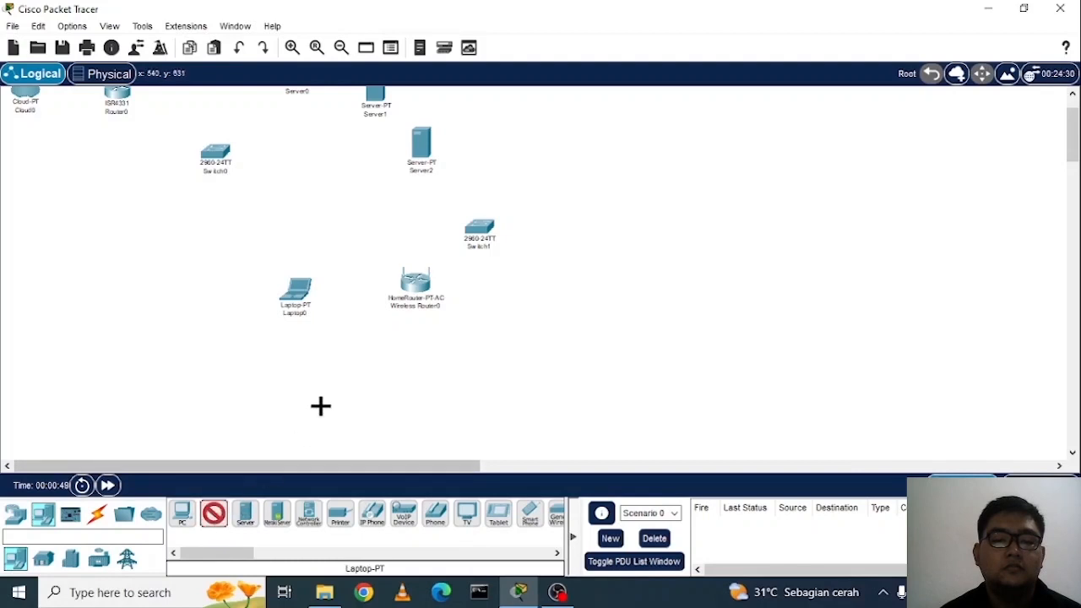
left_click(333, 343)
left_click(224, 518)
left_click(379, 346)
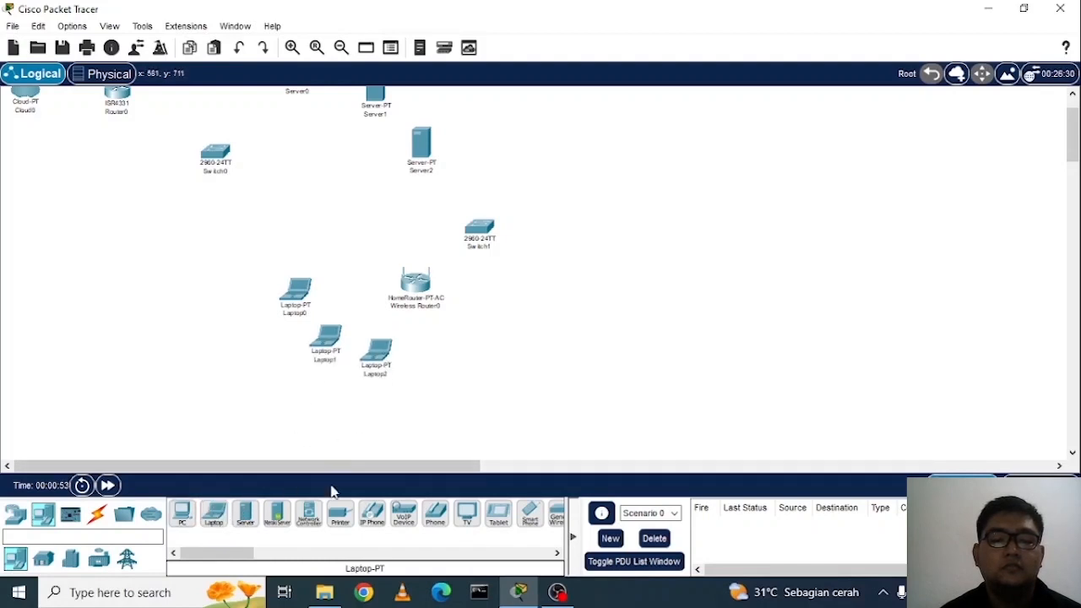
- Place three more laptops around the lower-right side of the wireless router and adjust the spacing of the first two
left_click(215, 514)
left_click(449, 356)
left_click(213, 514)
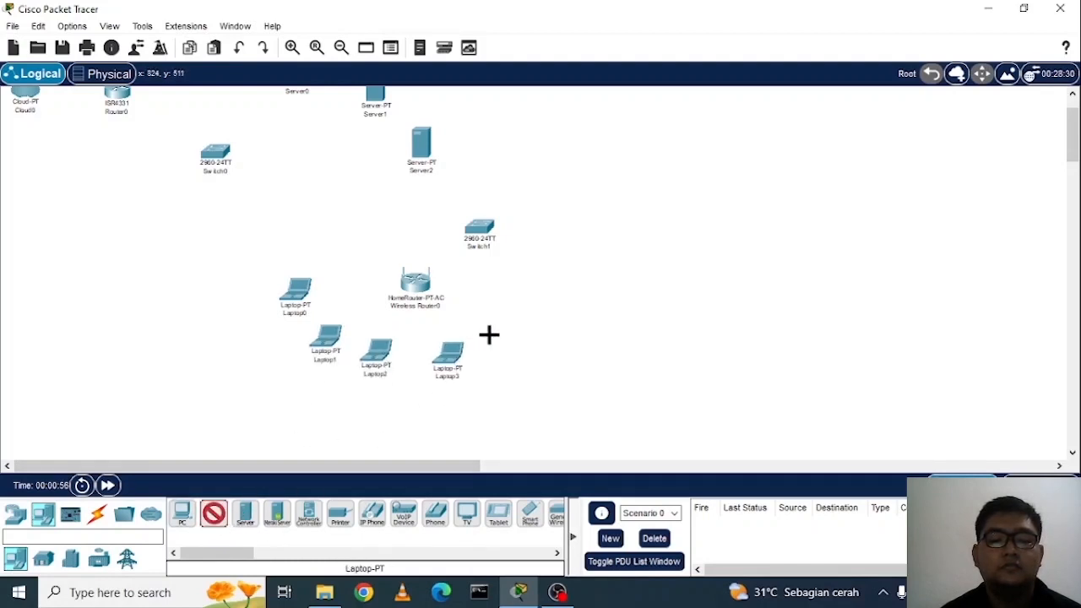
left_click(489, 334)
left_click(214, 513)
left_click(508, 301)
left_click_drag(448, 354, 436, 362)
left_click_drag(490, 346, 484, 350)
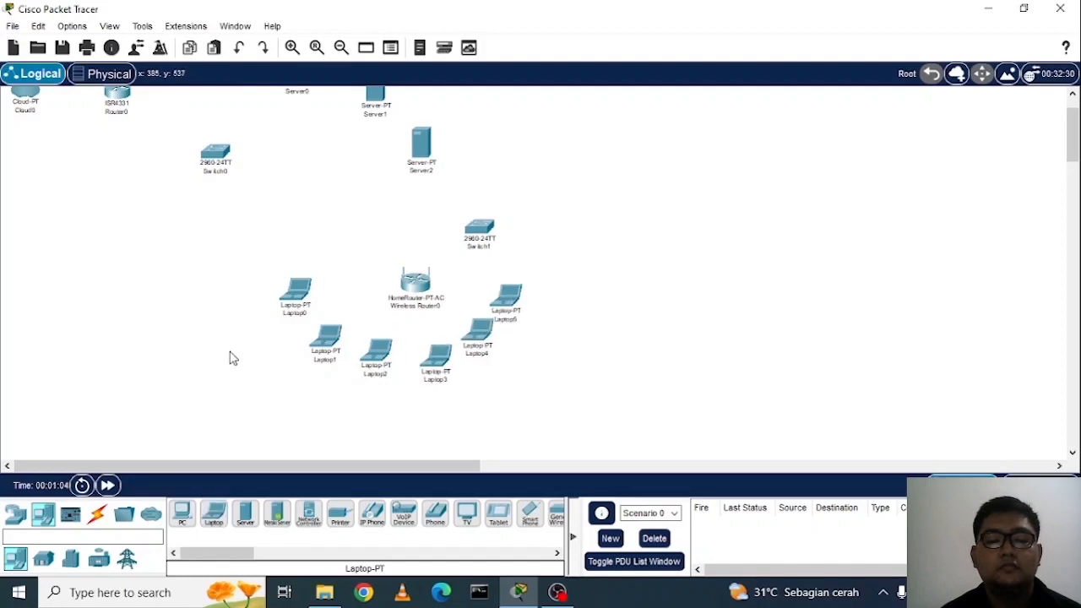
- Place a third 2960 switch well below Switch0, beneath the laptop group
left_click(15, 514)
left_click(43, 559)
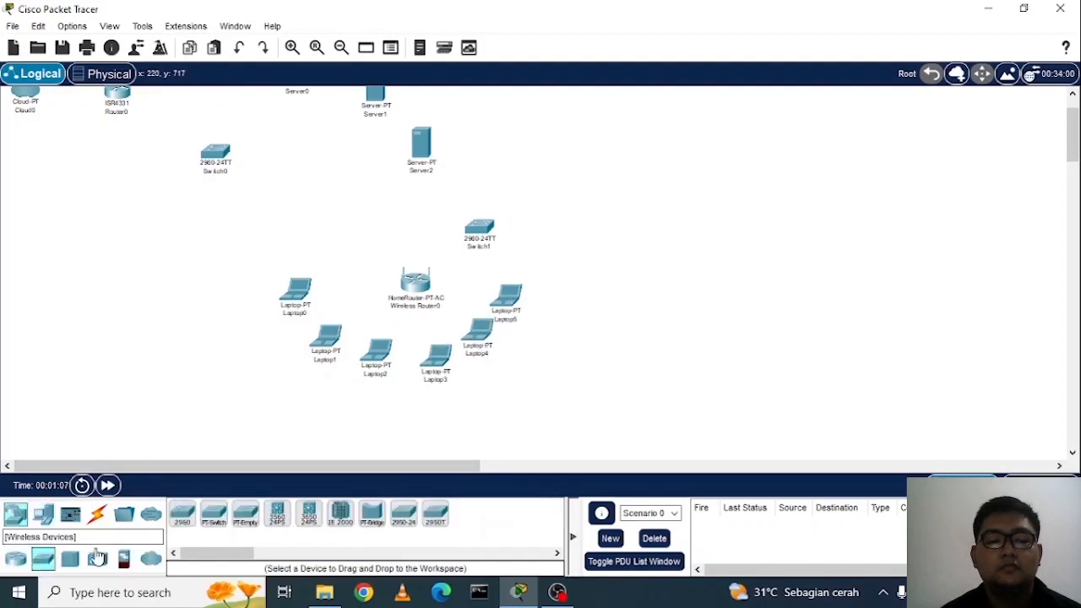
left_click(182, 513)
scroll(208, 430, "down", 2)
left_click(210, 446)
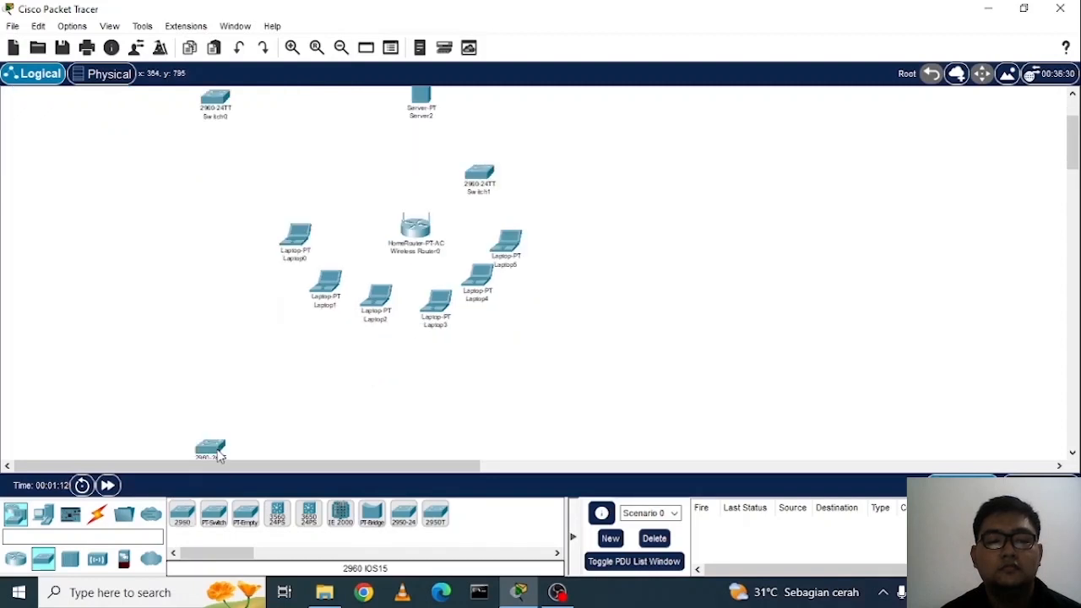
- Place four PC-PT computers to the right of the third switch
scroll(241, 383, "down", 6)
left_click(43, 514)
left_click(182, 513)
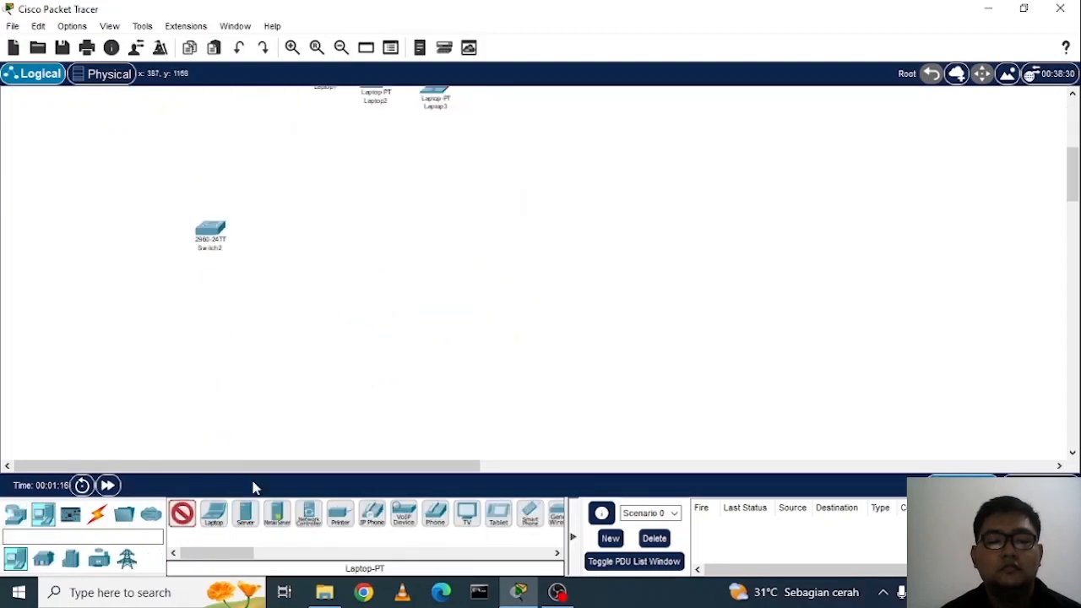
left_click(467, 255)
left_click(182, 513)
left_click(420, 246)
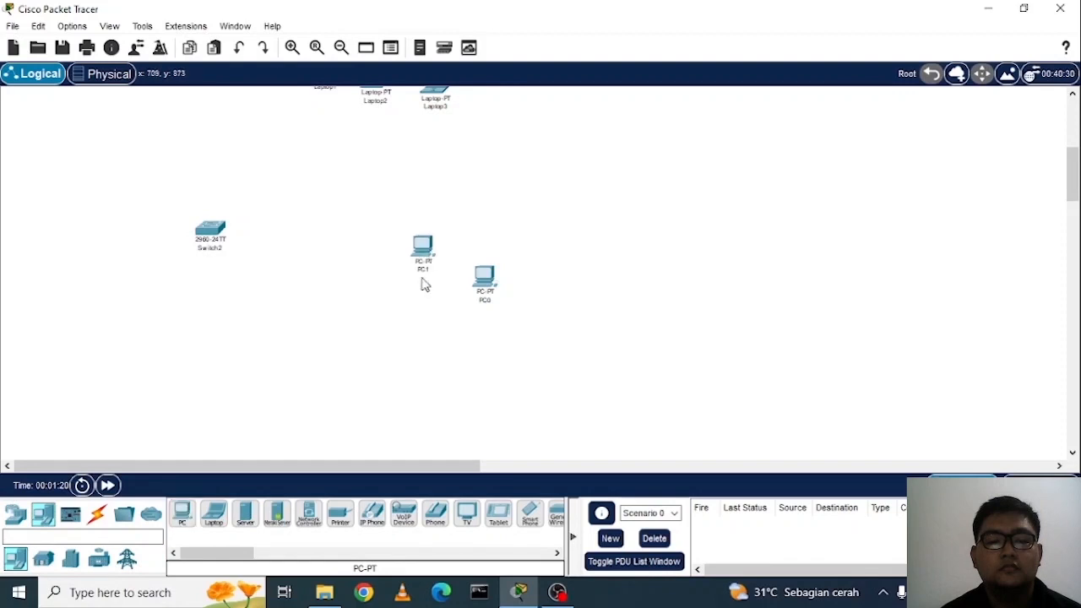
left_click(184, 515)
left_click(412, 363)
left_click(182, 513)
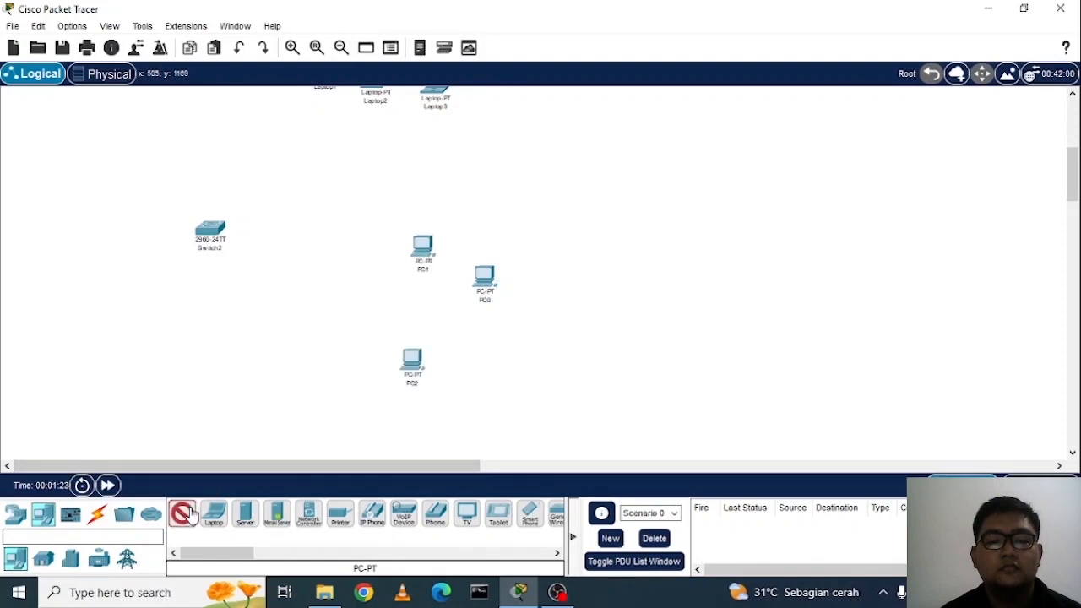
left_click(340, 263)
- Place four more PCs below and to the left of the third switch, making eight in total
left_click(182, 514)
left_click(293, 395)
left_click(182, 513)
left_click(263, 304)
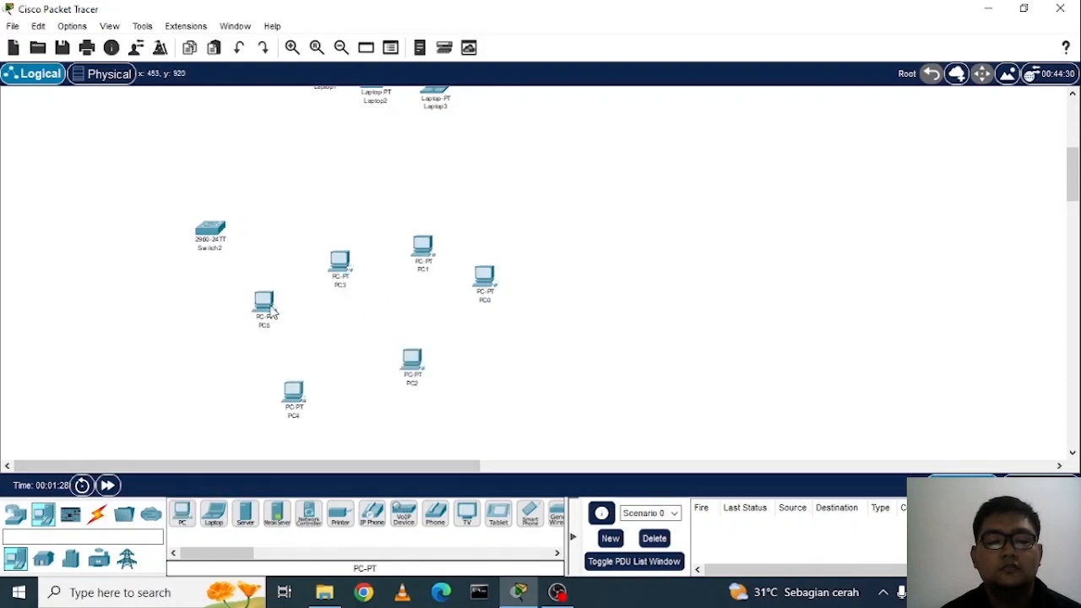
left_click(182, 514)
left_click(115, 255)
left_click(183, 514)
left_click(179, 369)
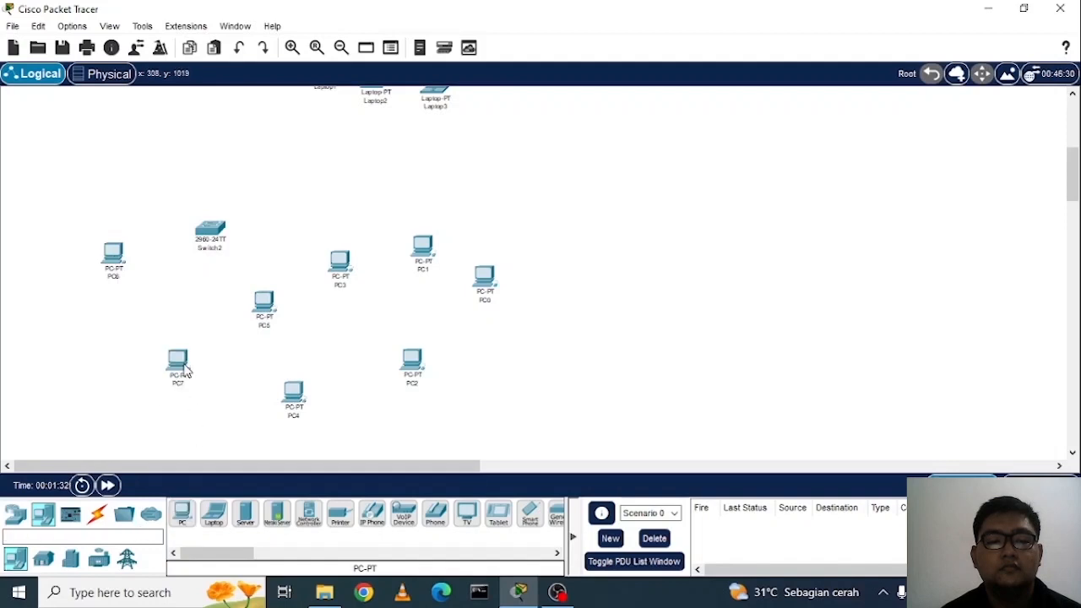
- Connect Cloud0 to Router0 with a copper straight-through cable
scroll(440, 257, "up", 2)
scroll(440, 258, "up", 3)
left_click(97, 519)
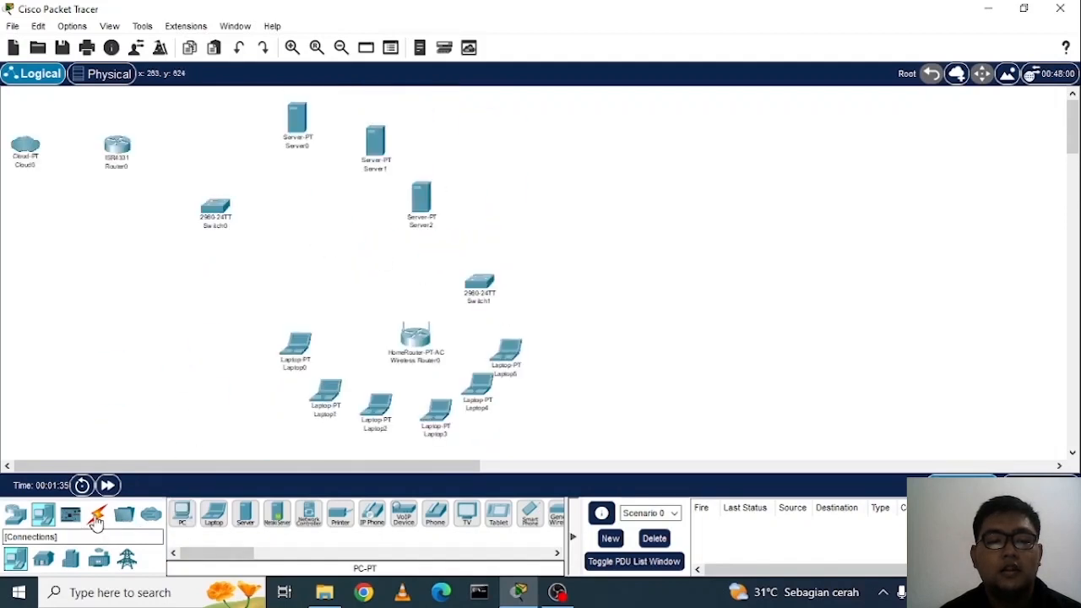
left_click(245, 513)
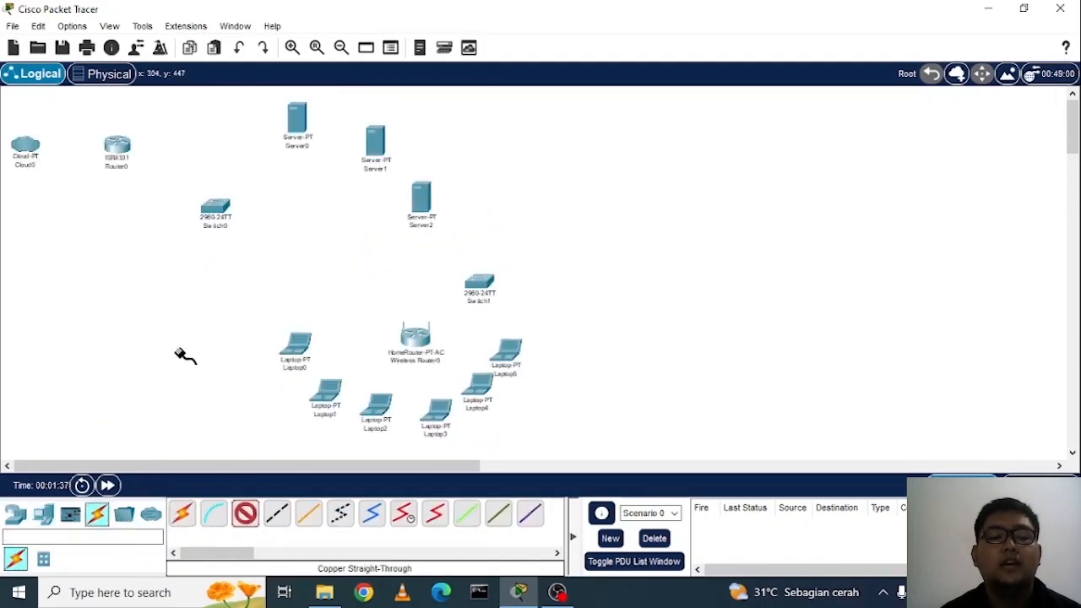
left_click(25, 148)
left_click(59, 268)
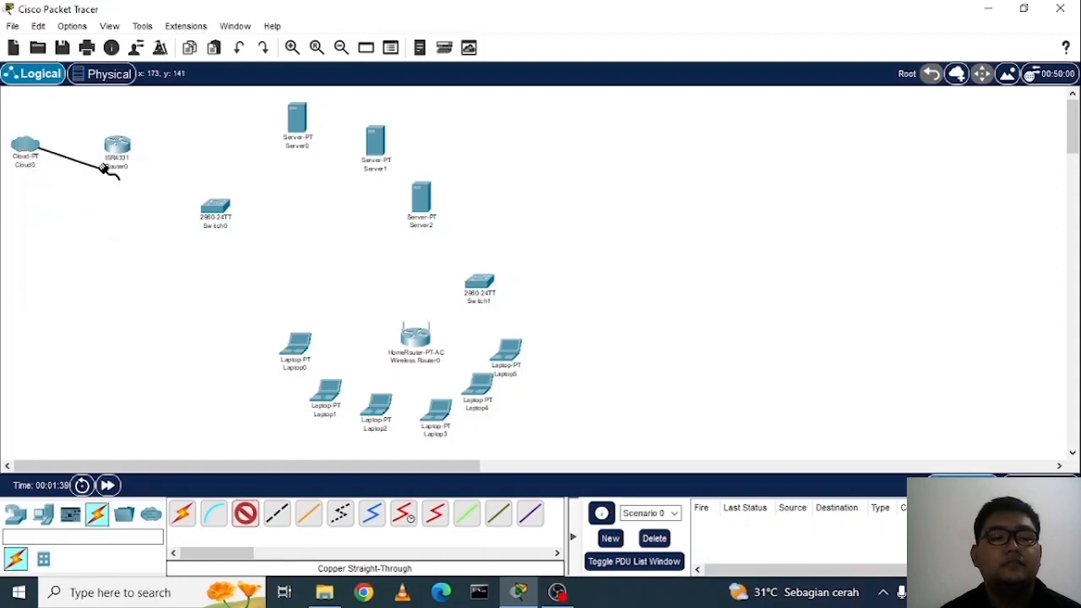
left_click(116, 145)
left_click(190, 190)
- Connect Router0 to Switch0 with a copper straight-through cable
left_click(245, 514)
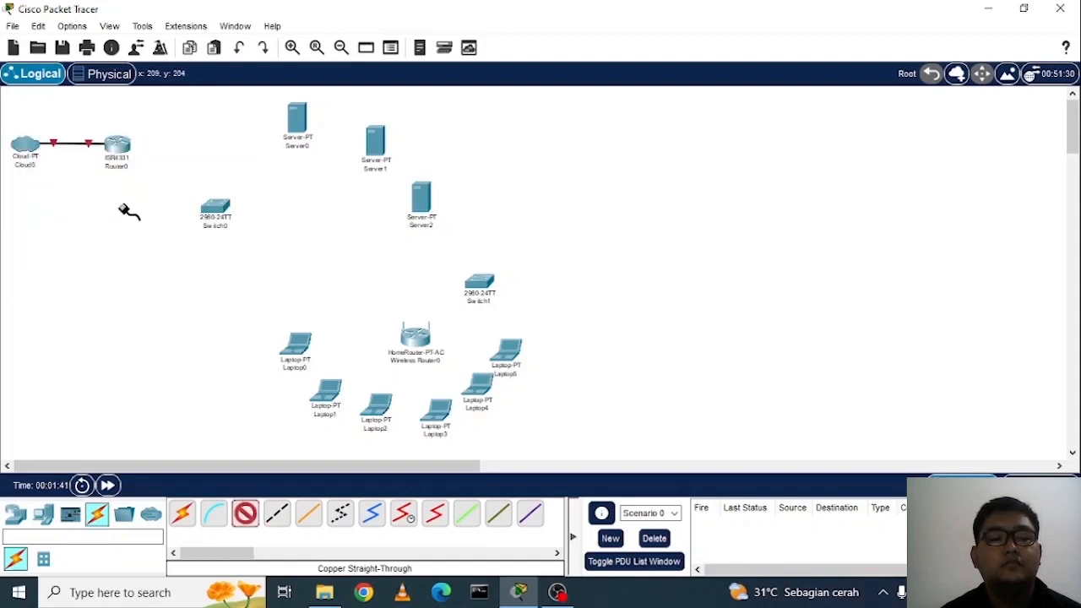
left_click(116, 145)
left_click(178, 200)
left_click(213, 211)
left_click(305, 447)
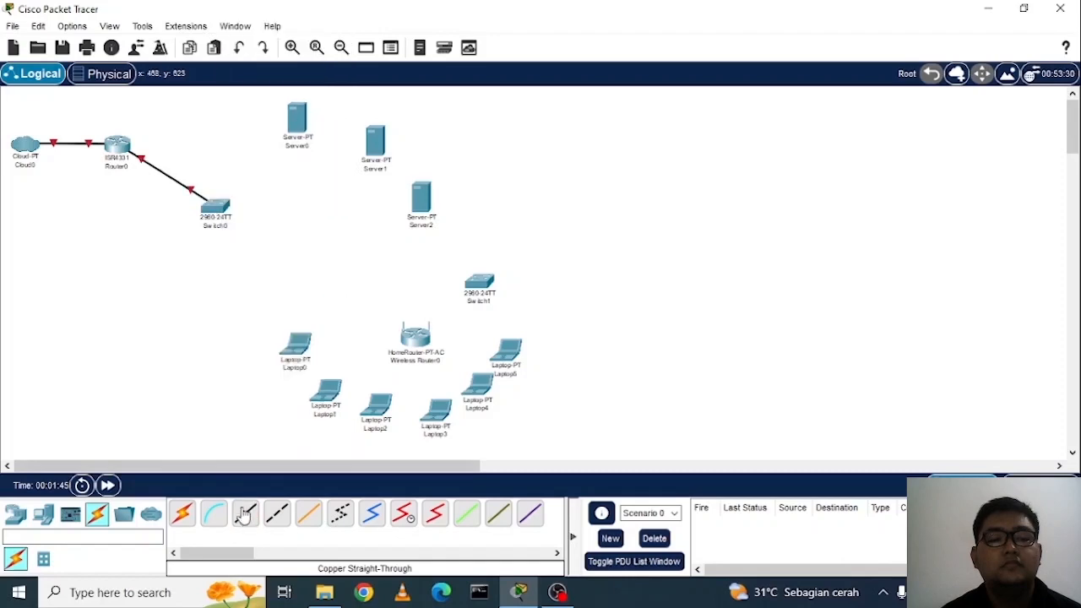
- Connect Switch0 port FastEthernet0/1 to Server0 with a copper straight-through cable
left_click(241, 513)
left_click(216, 211)
left_click(283, 33)
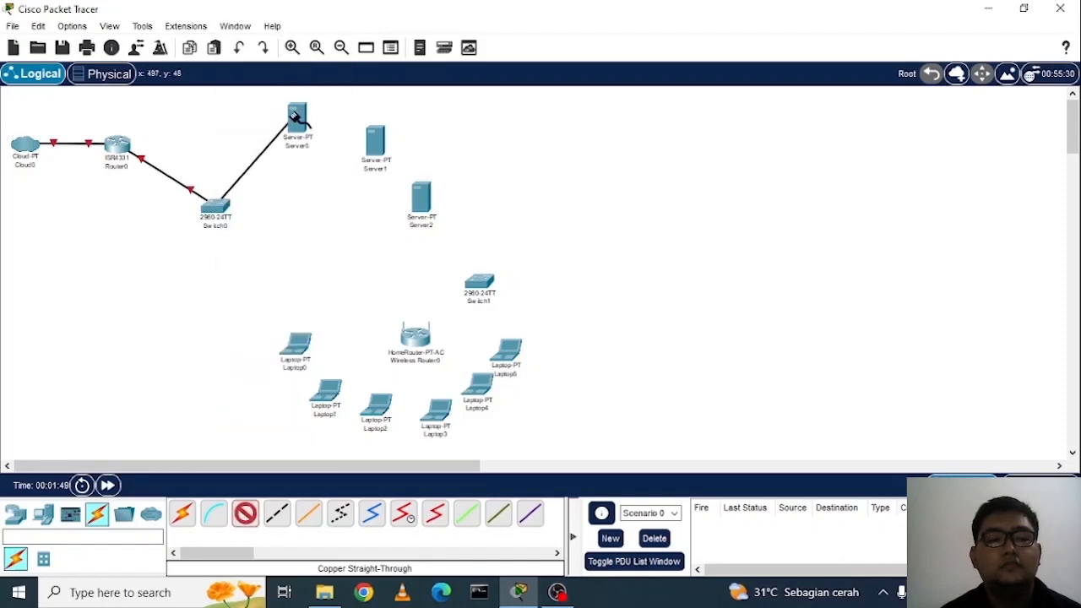
left_click(296, 116)
left_click(332, 135)
- Connect Switch0 port FastEthernet0/2 to Server1 with a copper straight-through cable
left_click(244, 513)
left_click(214, 210)
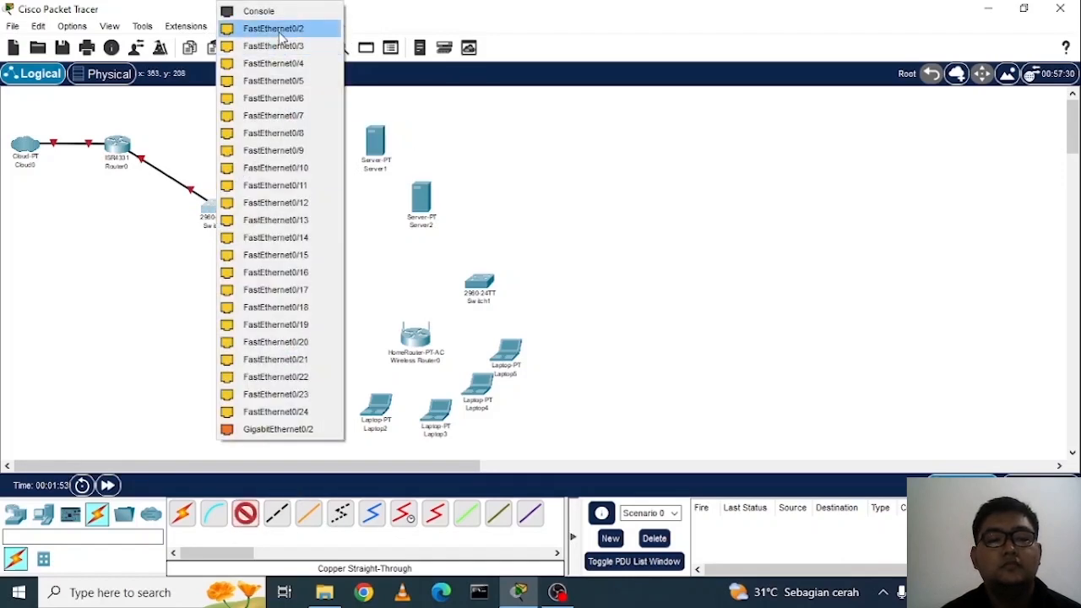
left_click(282, 41)
left_click(375, 142)
left_click(422, 158)
- Connect Switch0 to Server2 with a copper straight-through cable
left_click(245, 514)
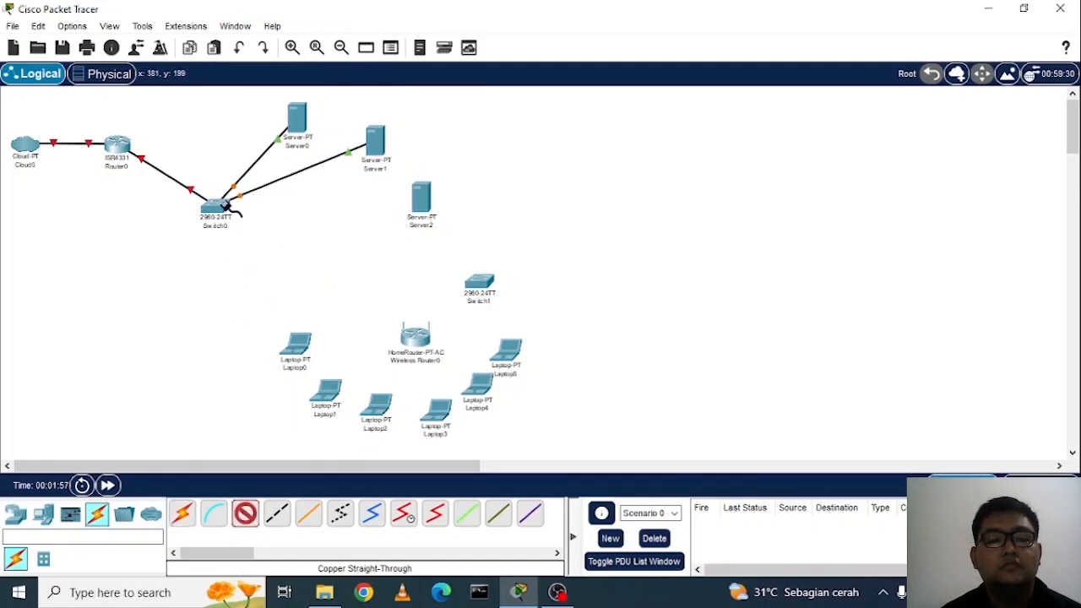
left_click(216, 210)
left_click(287, 31)
left_click(420, 201)
left_click(468, 216)
- Connect Switch0 to Switch1 with a copper straight-through cable
left_click(245, 513)
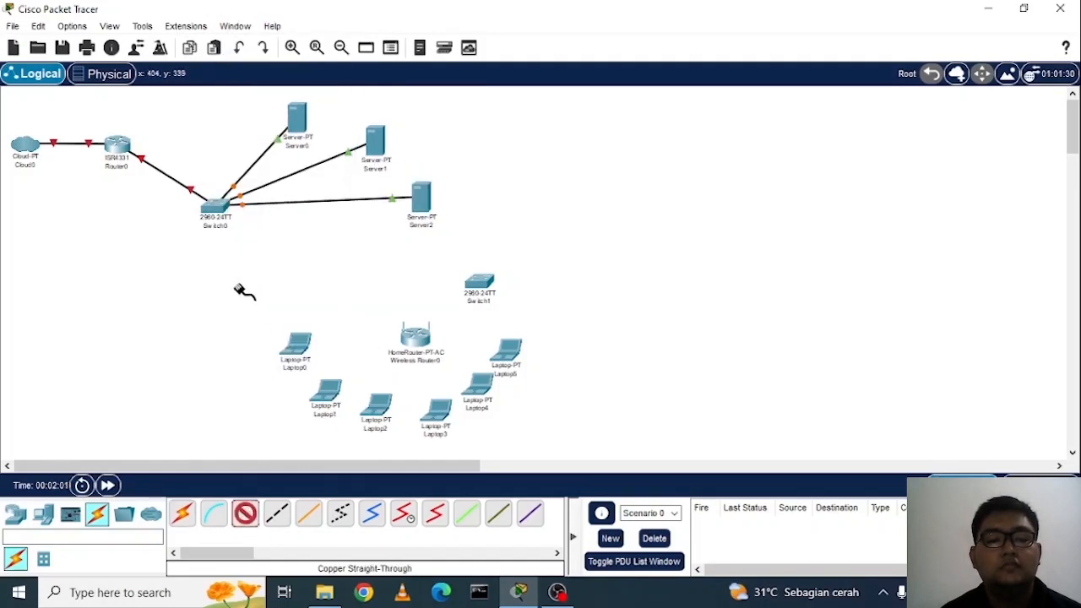
left_click(214, 210)
left_click(284, 65)
left_click(478, 284)
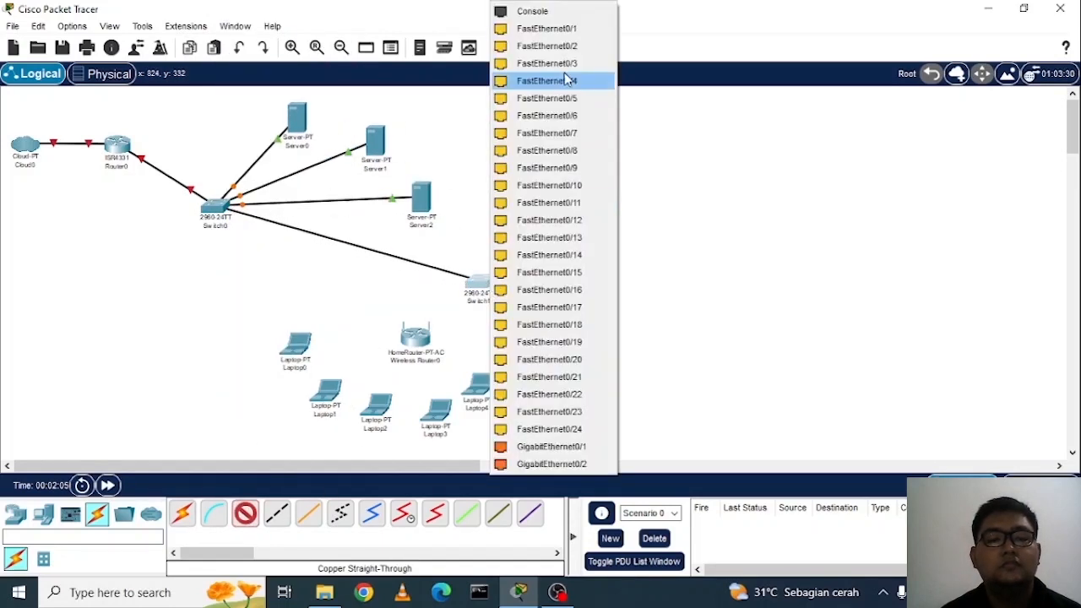
left_click(548, 47)
- Connect Wireless Router0 to Switch1 with a copper straight-through cable
left_click(245, 514)
left_click(419, 337)
left_click(472, 358)
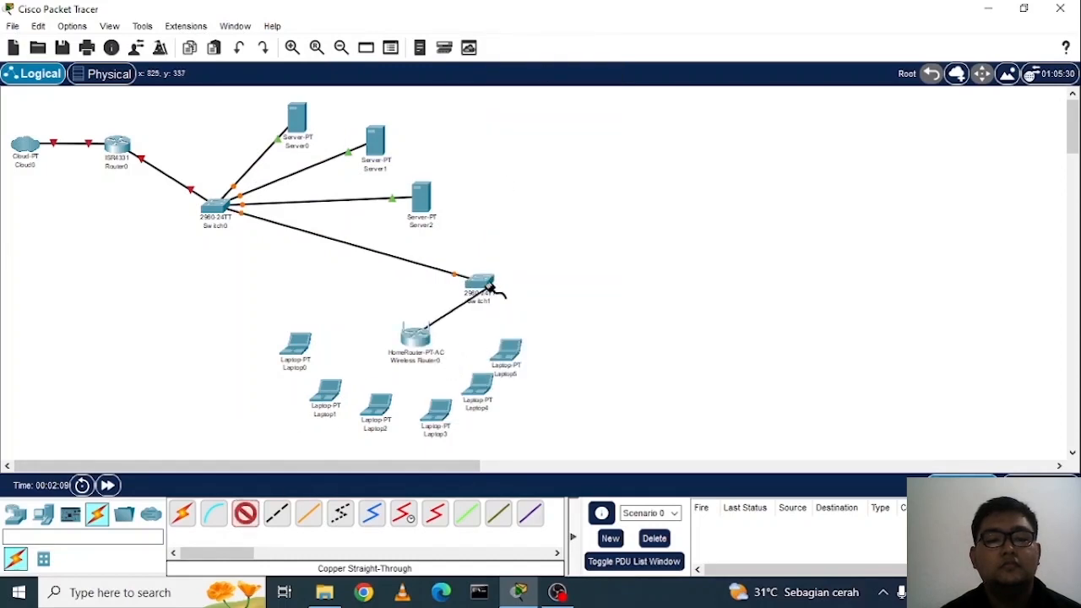
left_click(483, 282)
left_click(571, 381)
- Connect Switch0 down to Switch2 with a copper straight-through cable
scroll(222, 386, "down", 3)
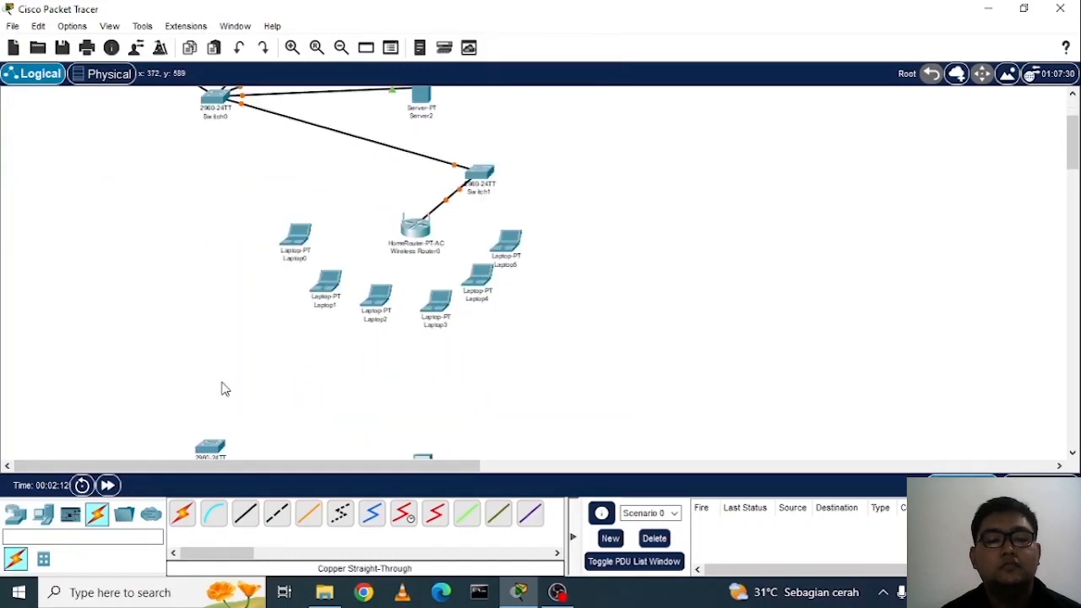
left_click(245, 514)
left_click(221, 101)
left_click(270, 119)
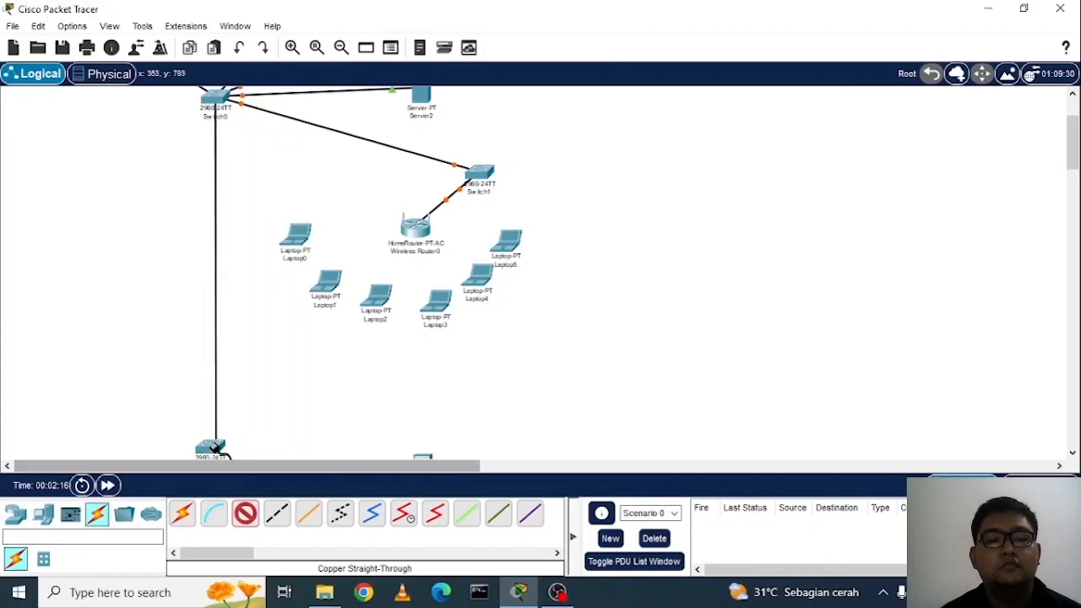
left_click(210, 448)
left_click(278, 28)
- Connect Switch2 to PC0 with a copper straight-through cable
scroll(232, 332, "down", 5)
left_click(245, 514)
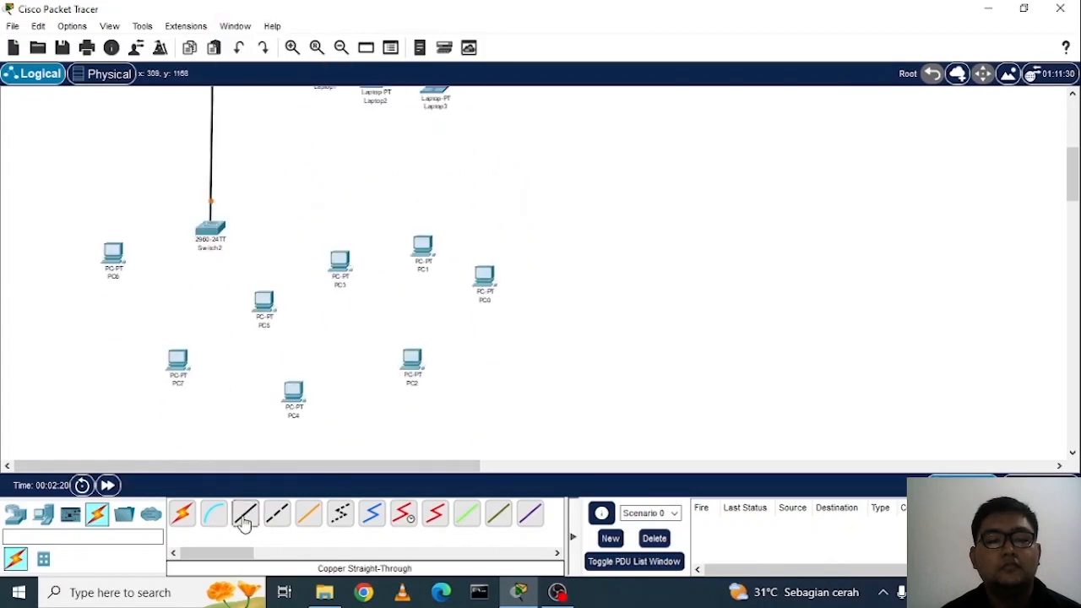
left_click(210, 230)
left_click(231, 209)
left_click(482, 282)
left_click(530, 346)
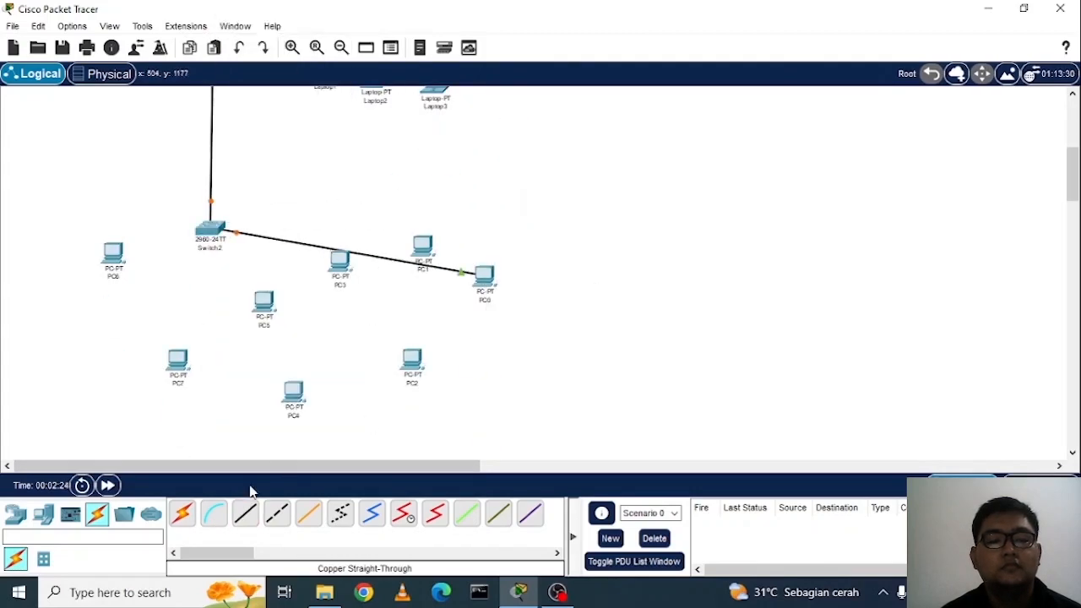
- Connect Switch2 to the FastEthernet0 port of PC1 with a copper straight-through cable
left_click(245, 513)
left_click(210, 229)
left_click(309, 44)
left_click(426, 246)
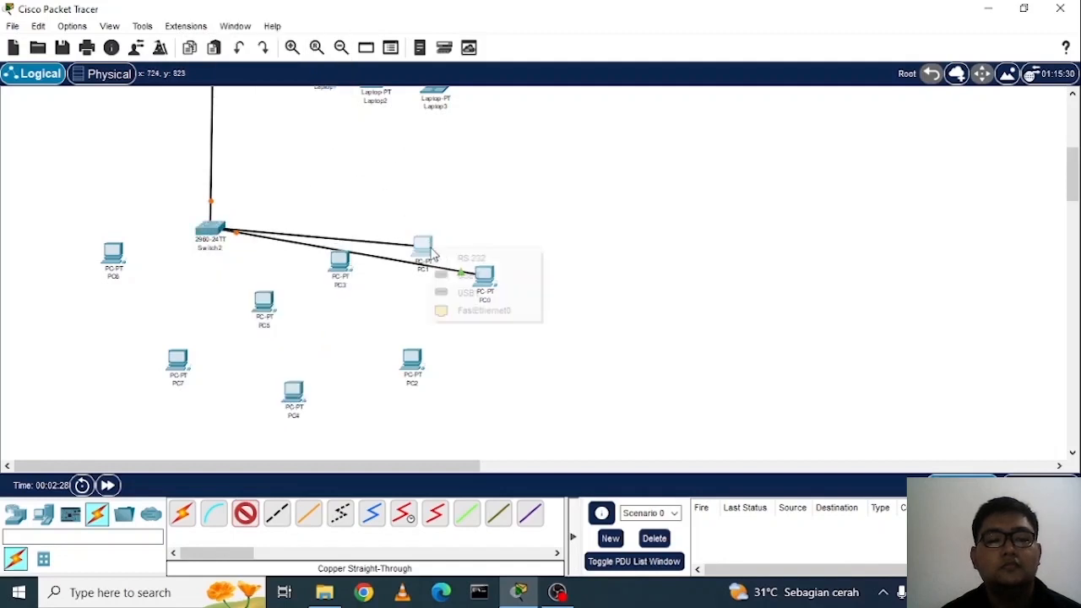
left_click(482, 272)
- Connect Switch2 to the FastEthernet0 port of PC2 with a copper straight-through cable
left_click(245, 513)
left_click(211, 230)
left_click(309, 43)
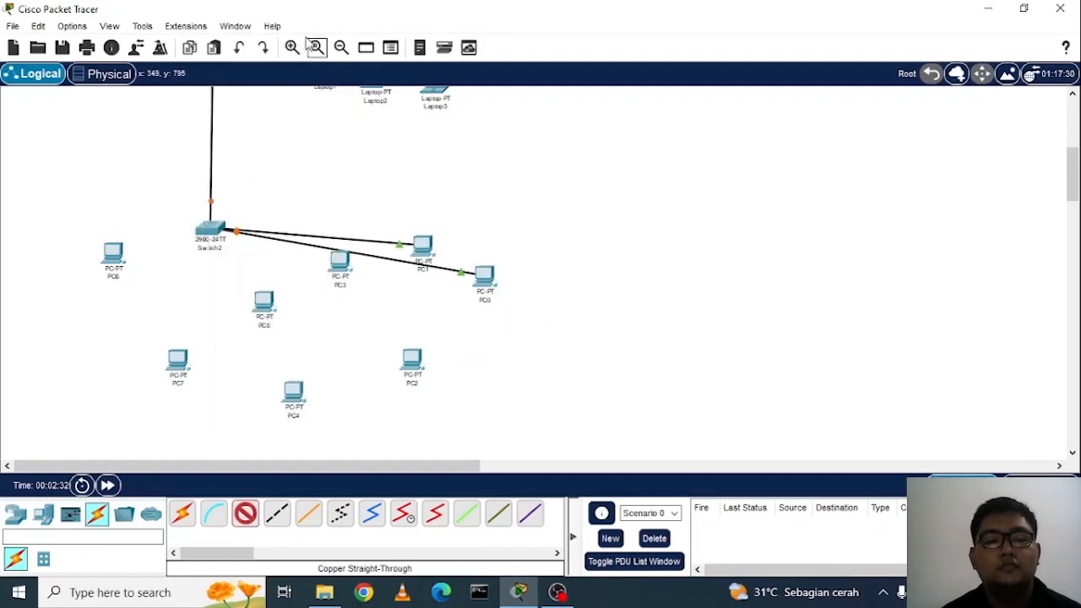
left_click(414, 365)
left_click(466, 427)
- Connect Switch2 to the FastEthernet0 port of PC3 with a copper straight-through cable
left_click(210, 230)
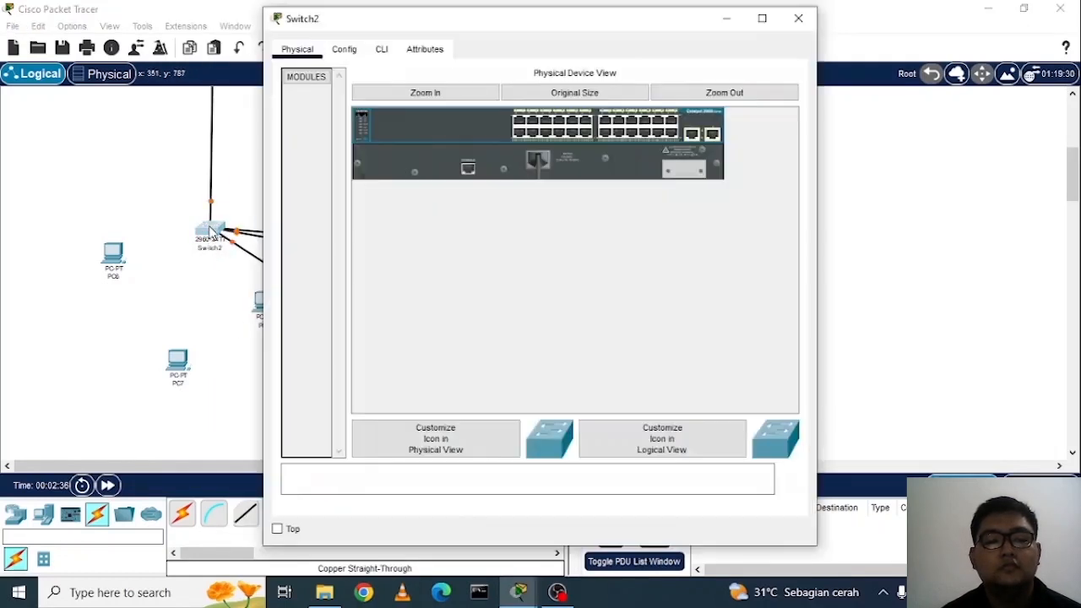
left_click(791, 15)
left_click(245, 513)
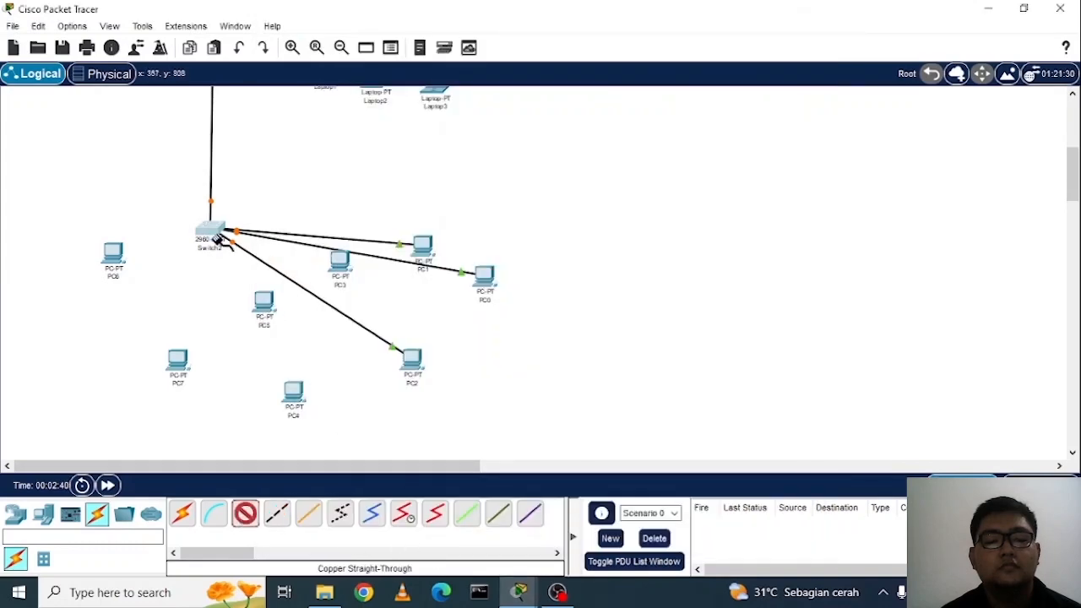
left_click(211, 232)
left_click(283, 47)
left_click(337, 264)
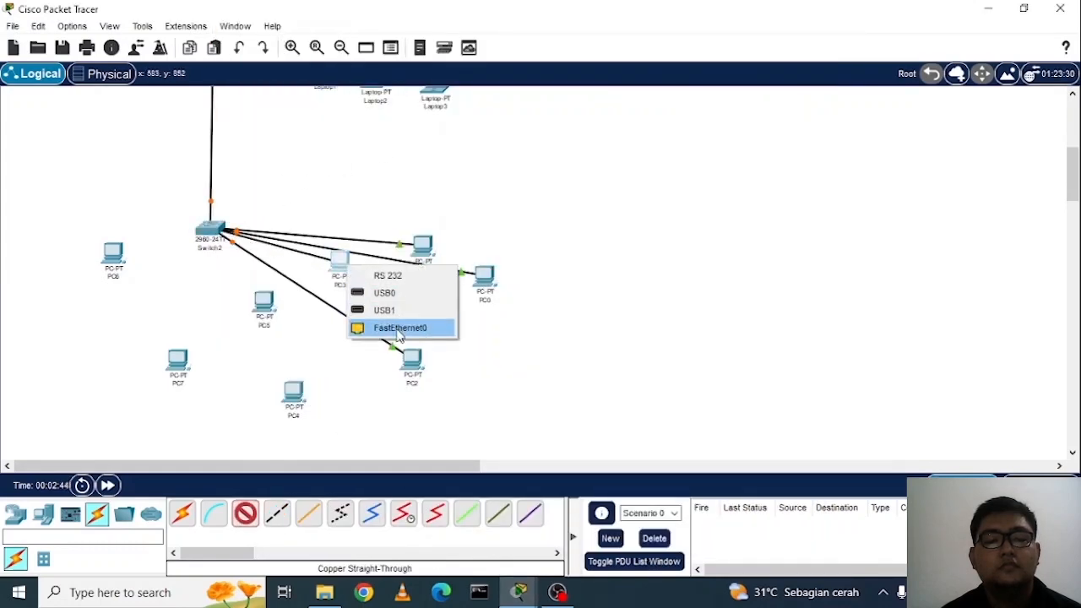
left_click(387, 326)
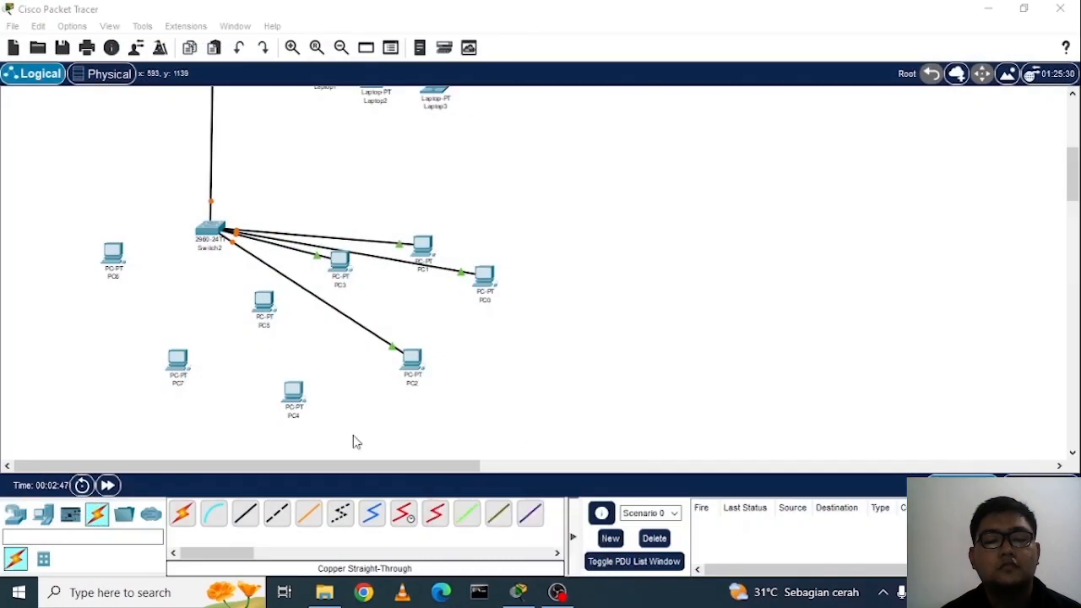
- Connect Switch2 to the FastEthernet0 port of PC4 with a copper straight-through cable
left_click(211, 230)
left_click(279, 34)
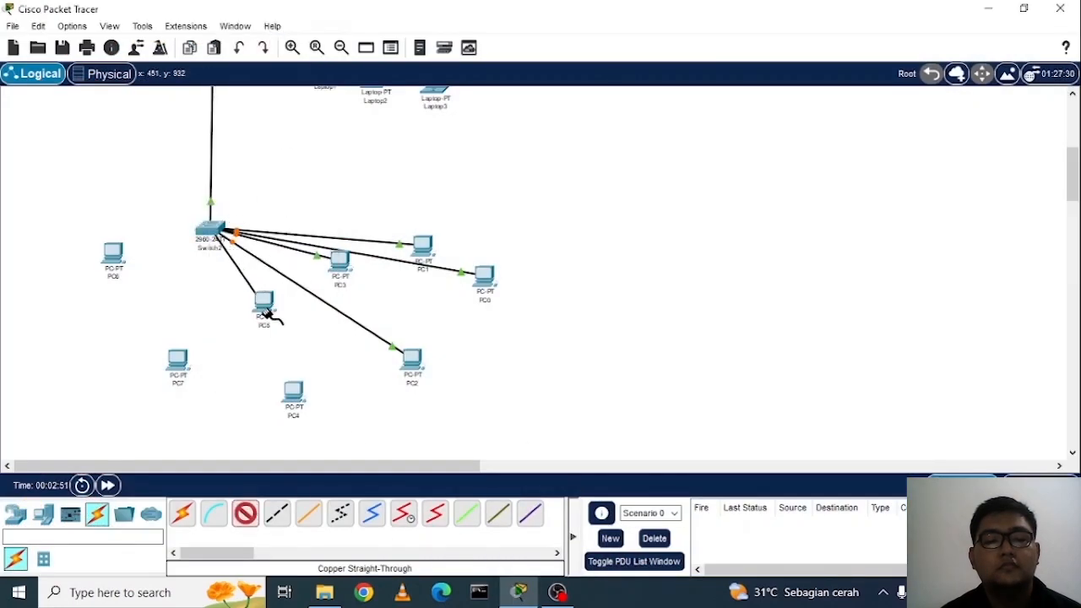
left_click(301, 400)
left_click(340, 461)
- Run a copper straight-through cable from Switch2's FastEthernet0/8 port to PC5's FastEthernet0 port
left_click(209, 229)
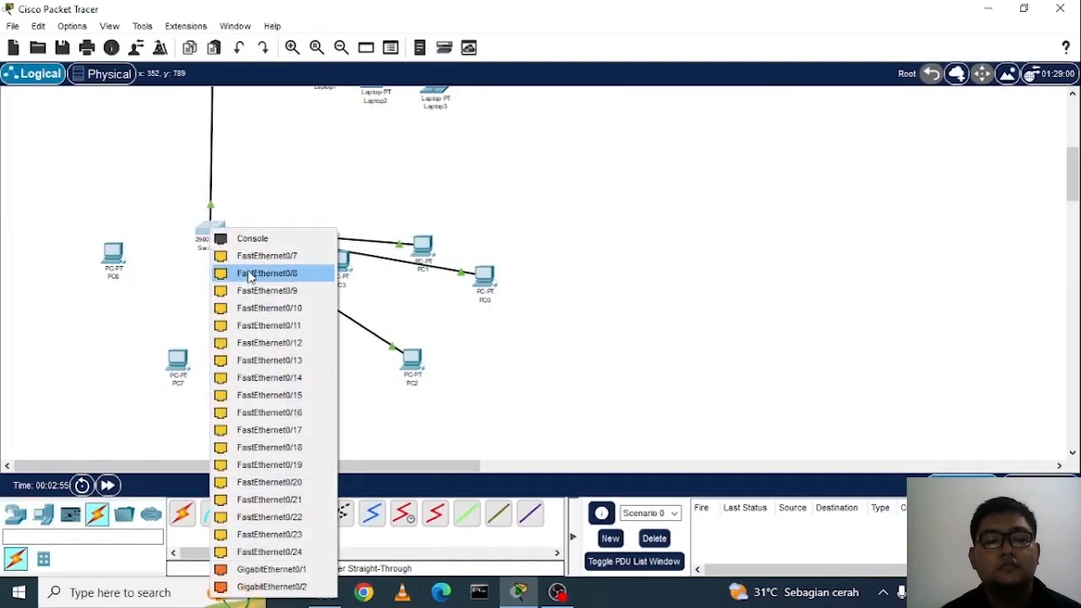
left_click(250, 275)
left_click(261, 306)
left_click(312, 363)
- Connect Switch2 to the FastEthernet0 port of PC6 with a copper straight-through cable
left_click(277, 513)
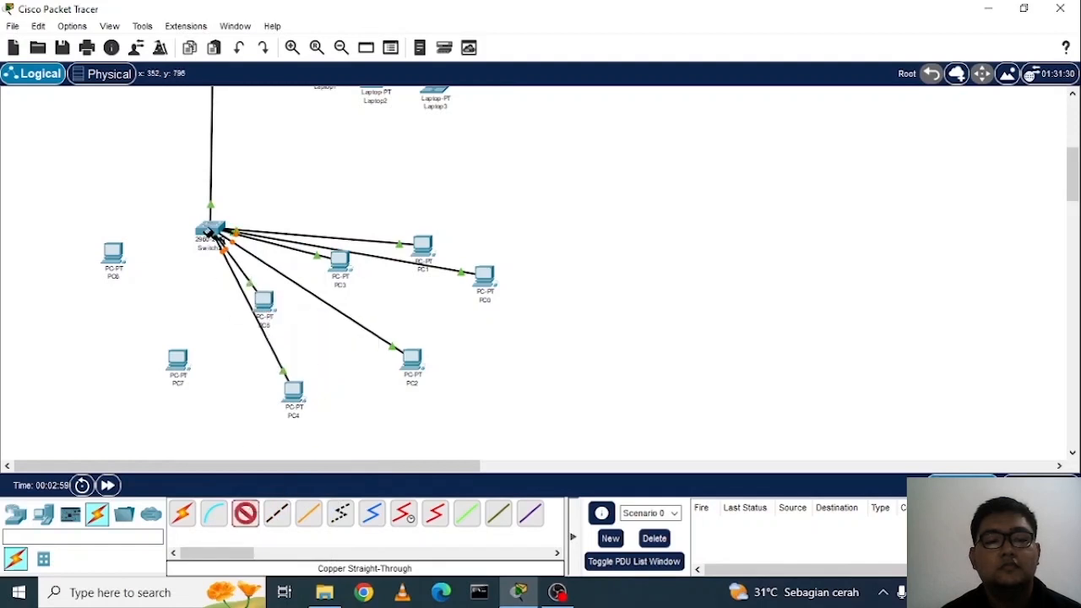
left_click(211, 232)
left_click(113, 254)
left_click(169, 316)
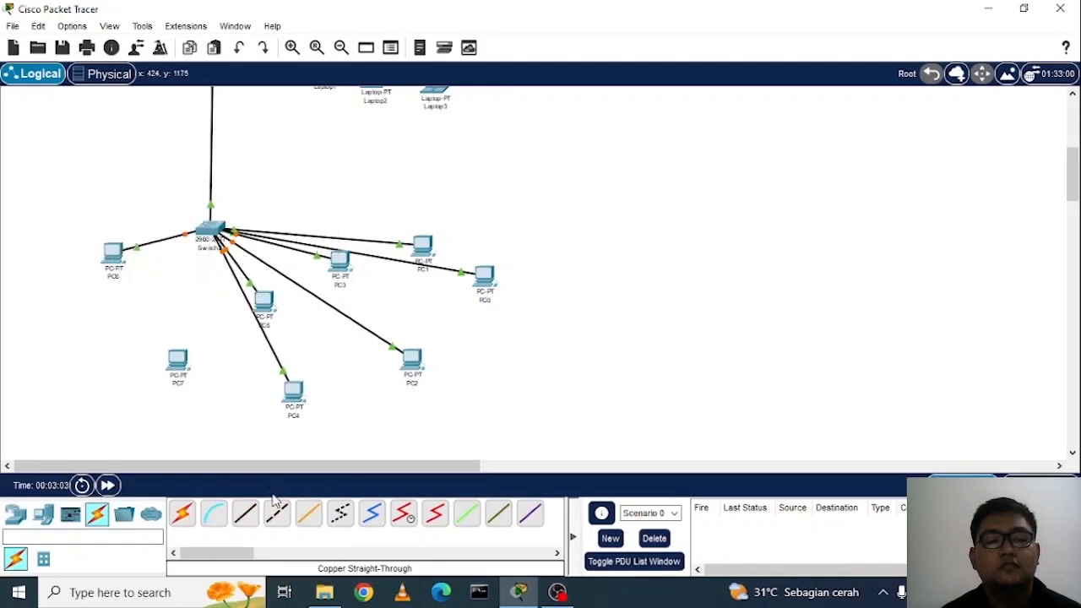
- Connect Switch2 to the FastEthernet0 port of PC7 with a copper straight-through cable
left_click(277, 513)
left_click(210, 228)
left_click(253, 337)
left_click(177, 363)
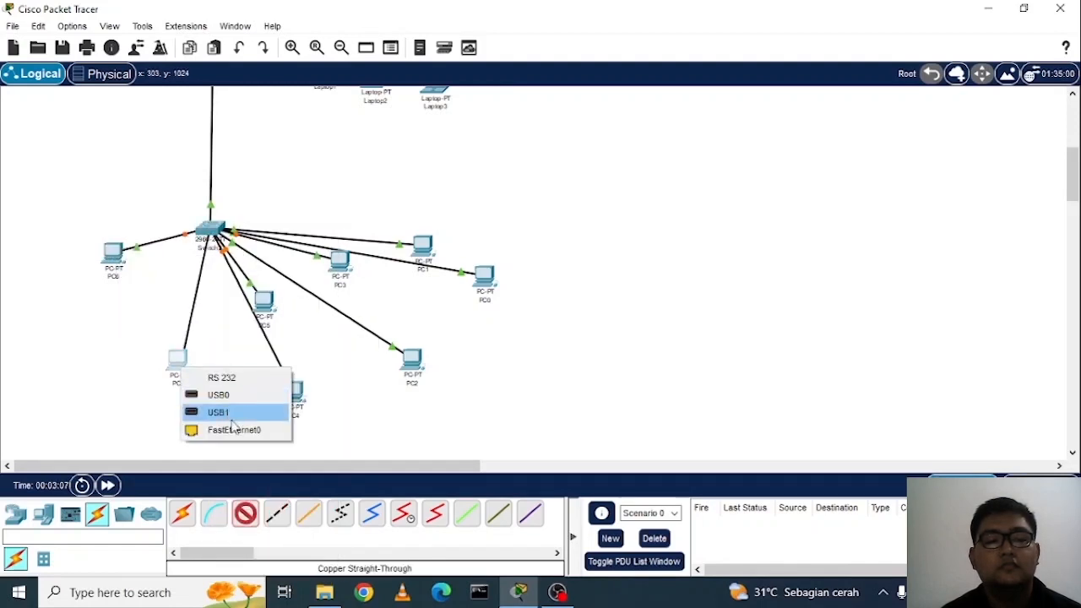
left_click(223, 426)
- Power off Laptop0 and replace its Ethernet module with a PT-LAPTOP-NM-1W-AC wireless module
scroll(336, 167, "up", 5)
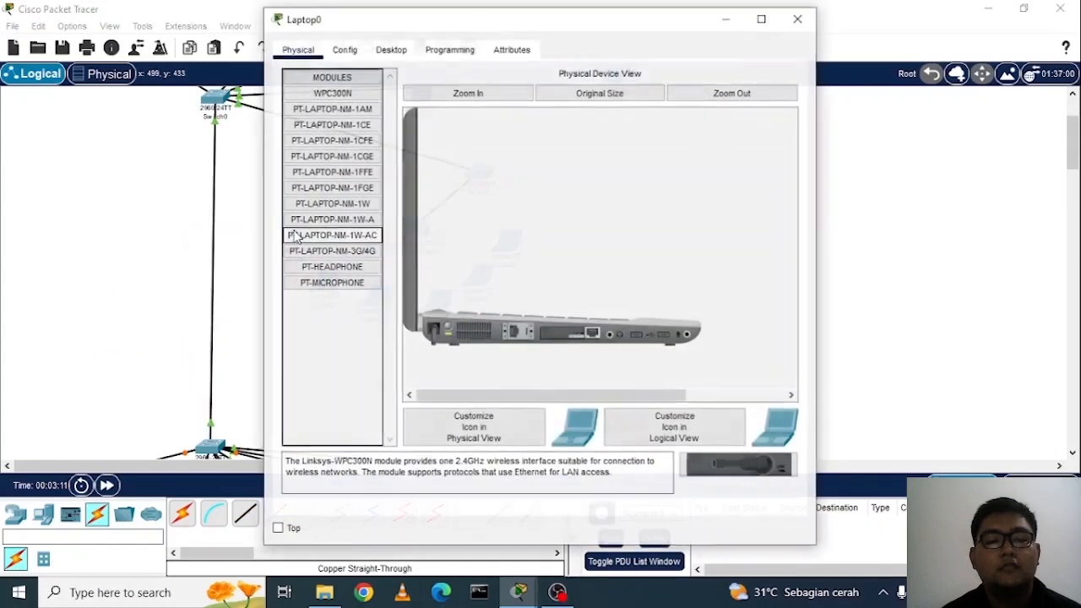
left_click(297, 240)
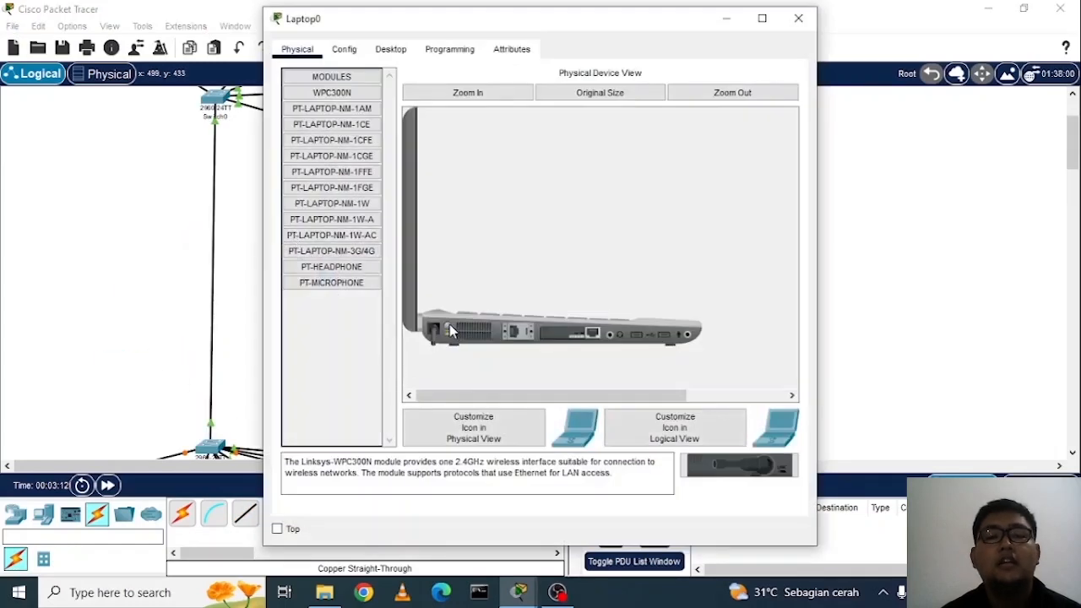
left_click(331, 234)
left_click_drag(723, 463, 553, 342)
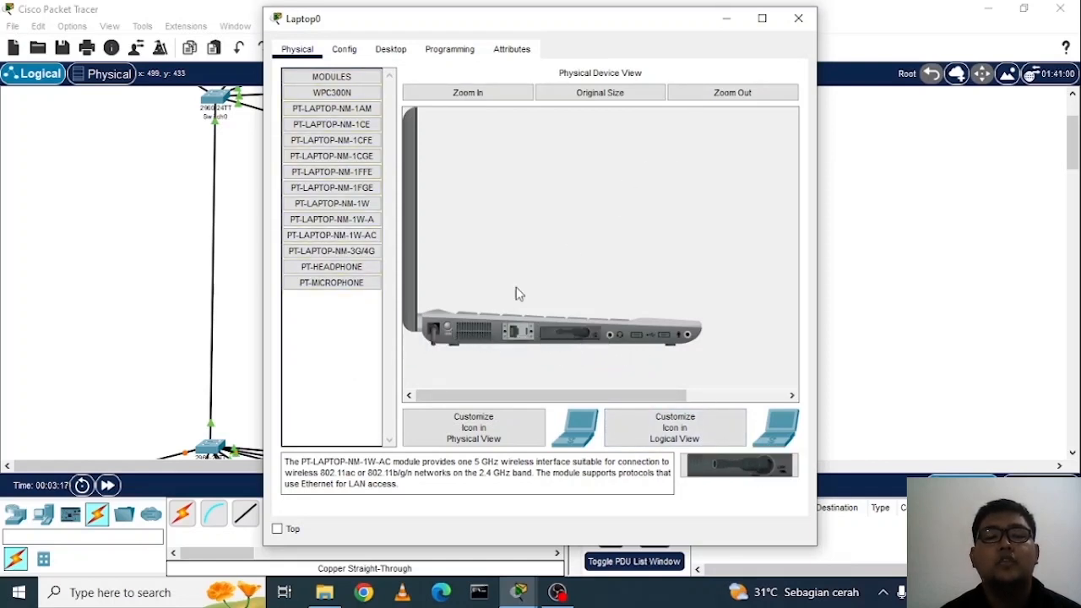
left_click(798, 18)
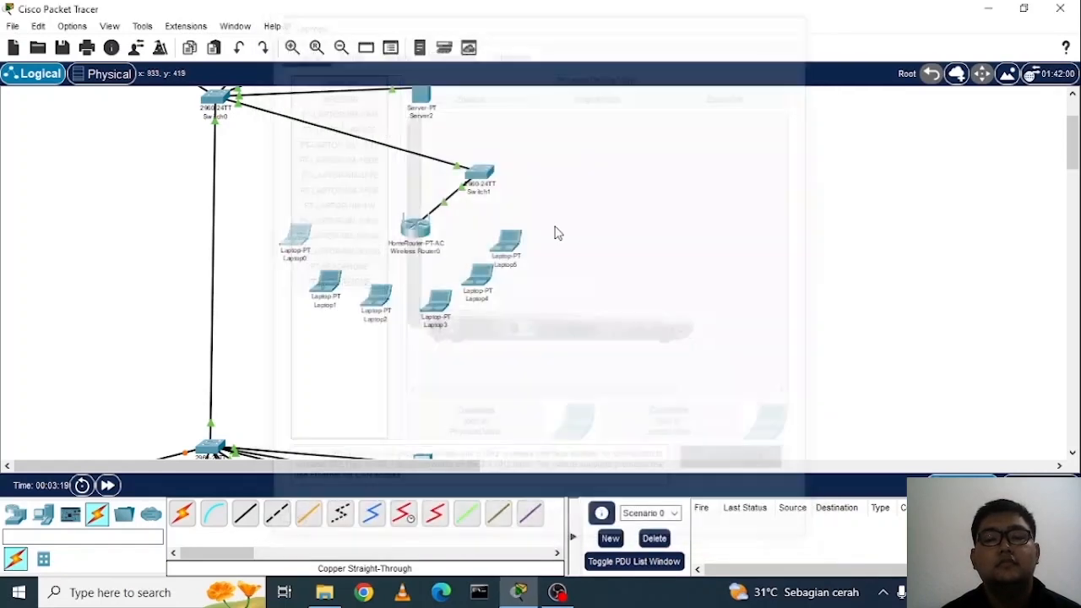
- Replace Laptop1's Ethernet module with the WPC300N wireless module while the laptop is powered off
left_click(319, 292)
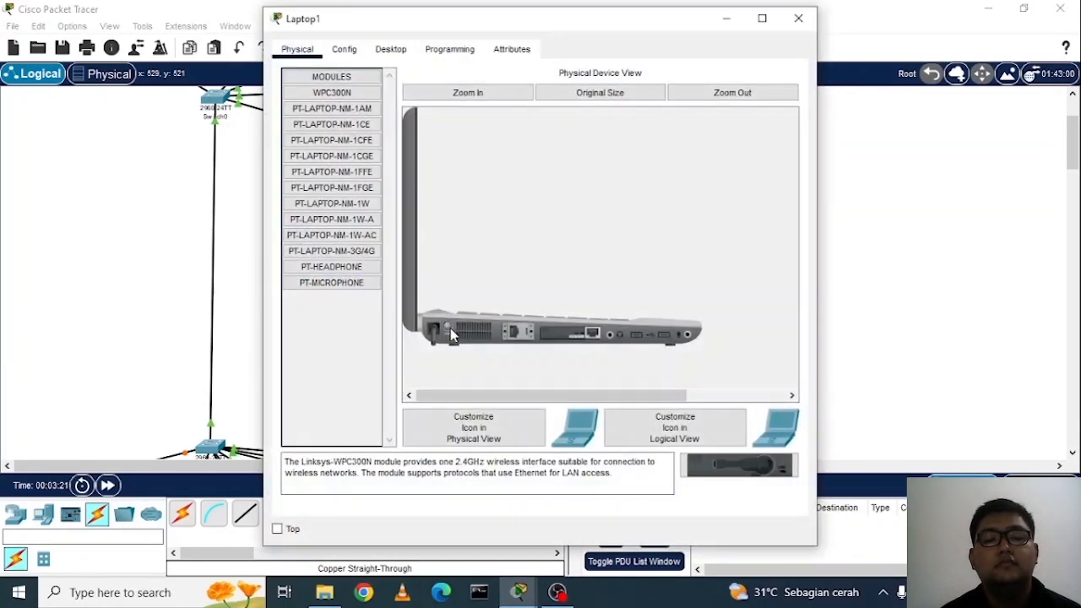
left_click_drag(570, 334, 334, 354)
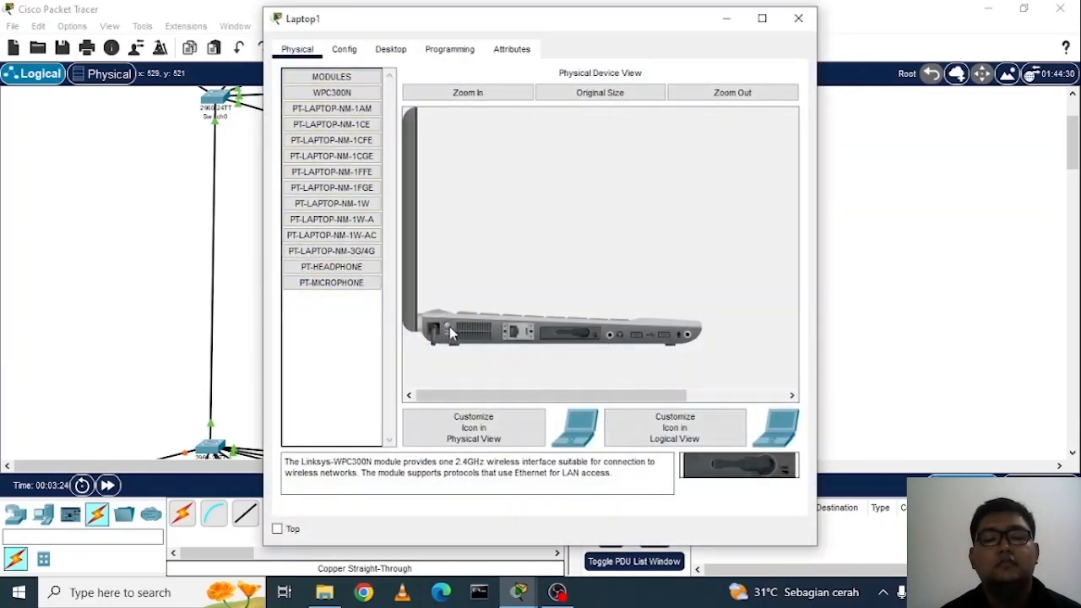
left_click(798, 18)
- Remove the Ethernet module from Laptop2 and fit the WPC300N wireless module in its slot
left_click(389, 306)
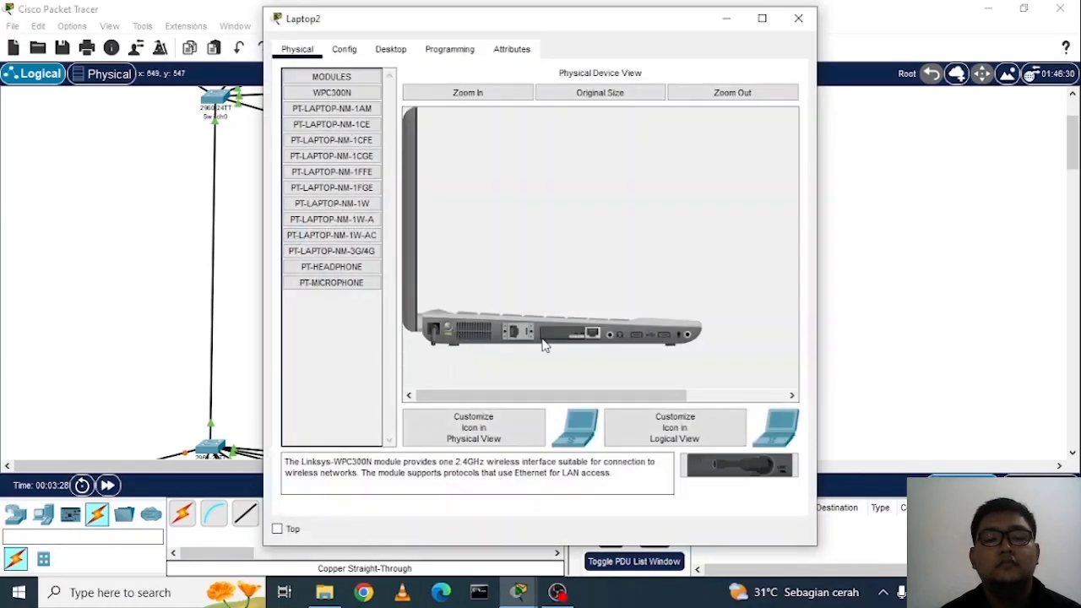
left_click_drag(545, 345, 350, 369)
left_click_drag(740, 465, 574, 345)
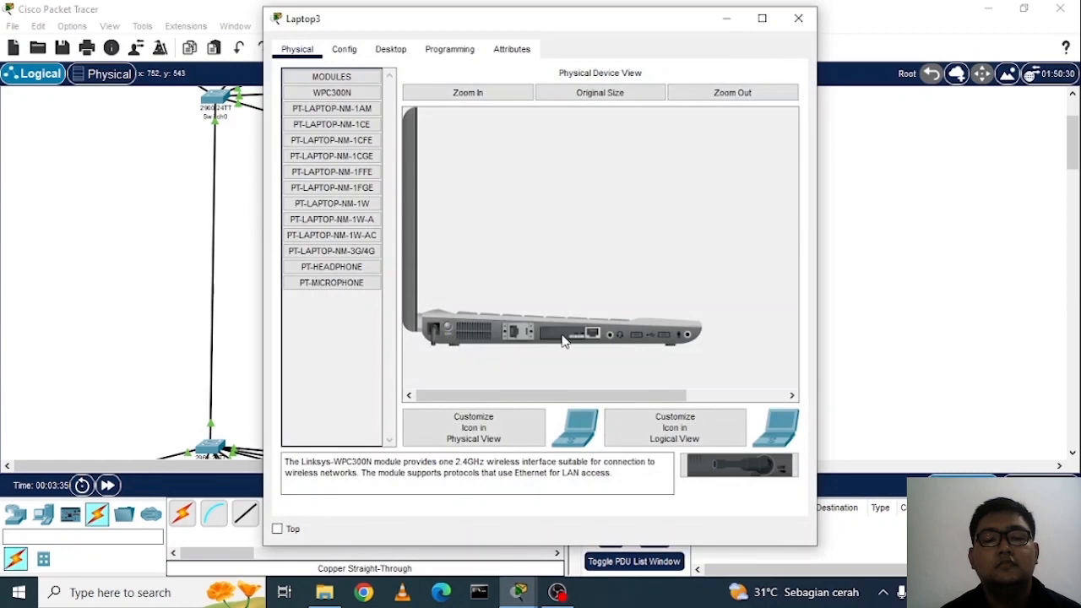
- Swap Laptop3's Ethernet module for the WPC300N wireless module and close its device window
left_click_drag(564, 341, 342, 367)
left_click_drag(741, 465, 591, 342)
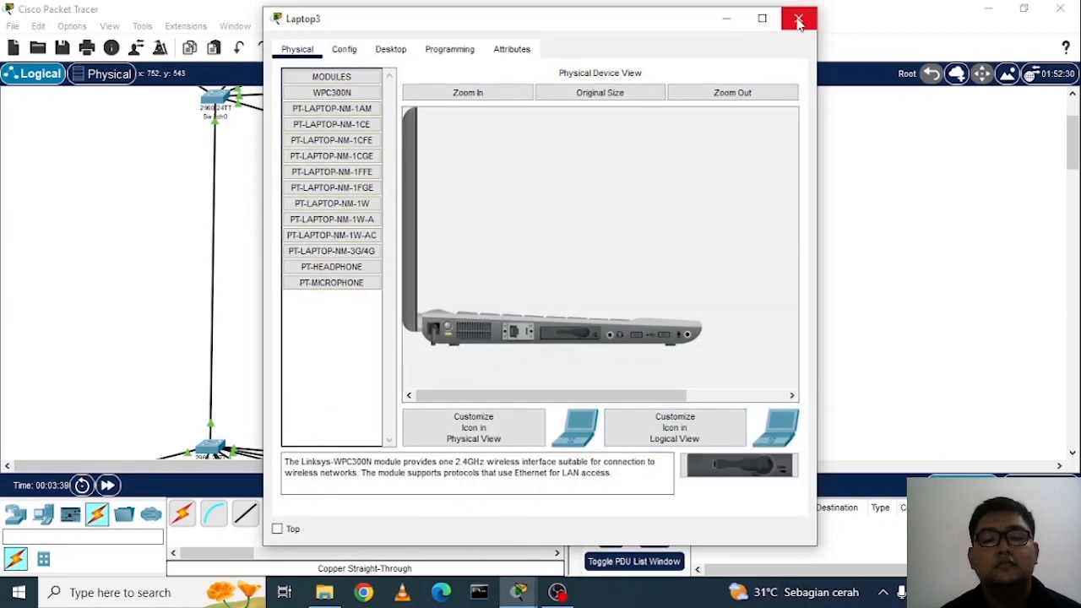
left_click(798, 18)
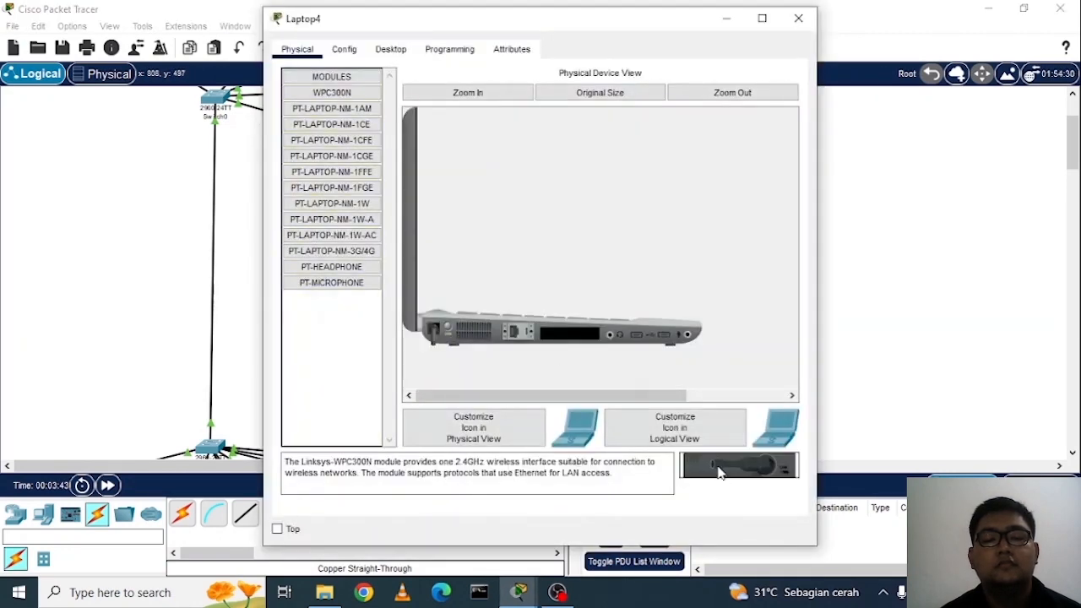
- Fit WPC300N wireless modules in Laptop4 and Laptop5 in place of their Ethernet modules and close both device windows
left_click(798, 19)
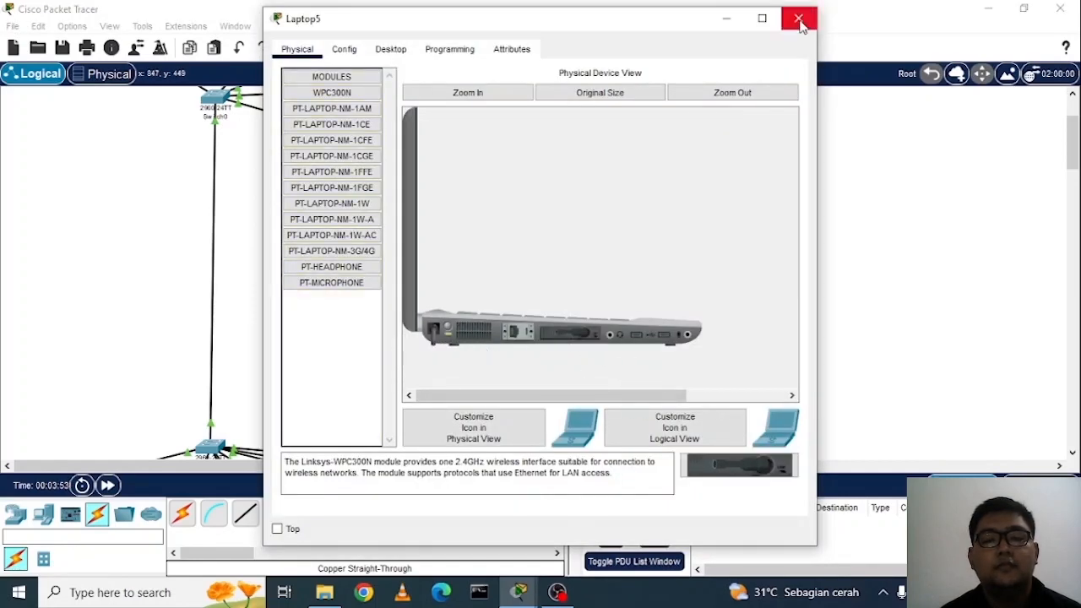
left_click(798, 18)
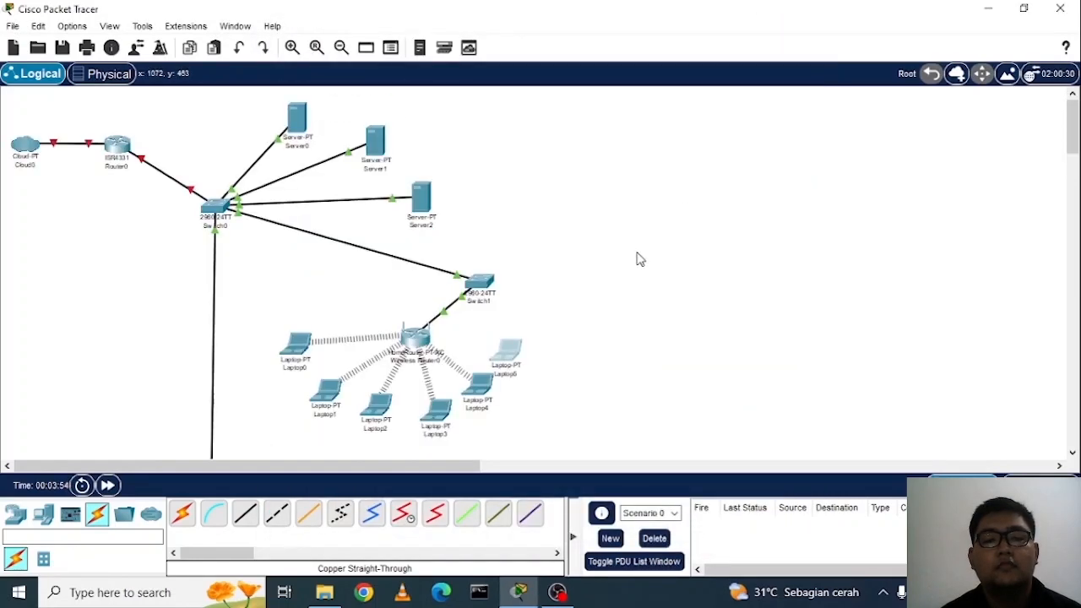
- Open Router0's command line and decline the initial configuration dialog to reach the router prompt
left_click(119, 149)
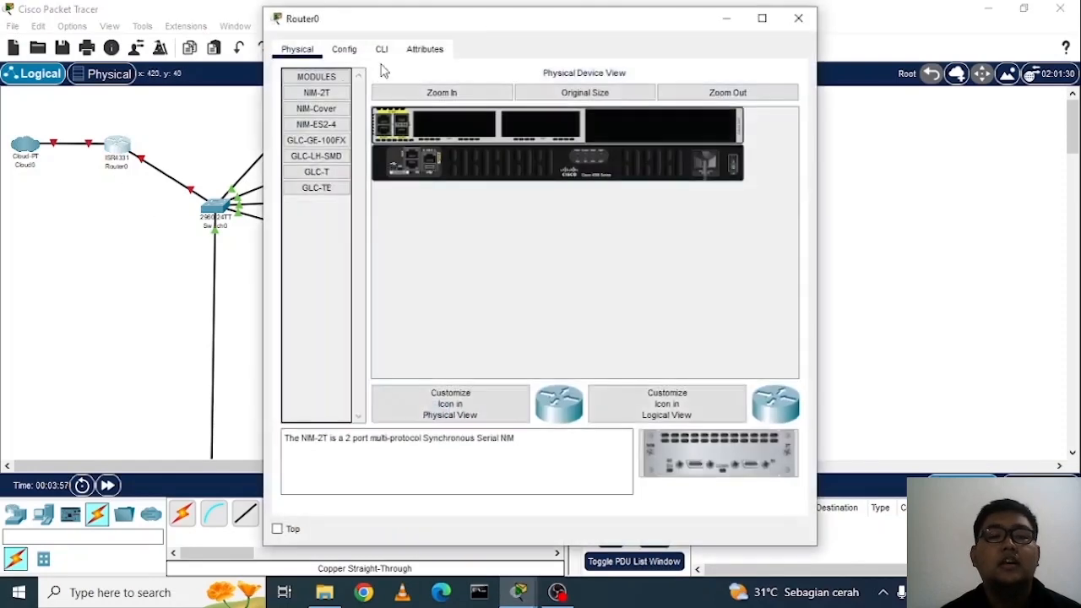
left_click(382, 49)
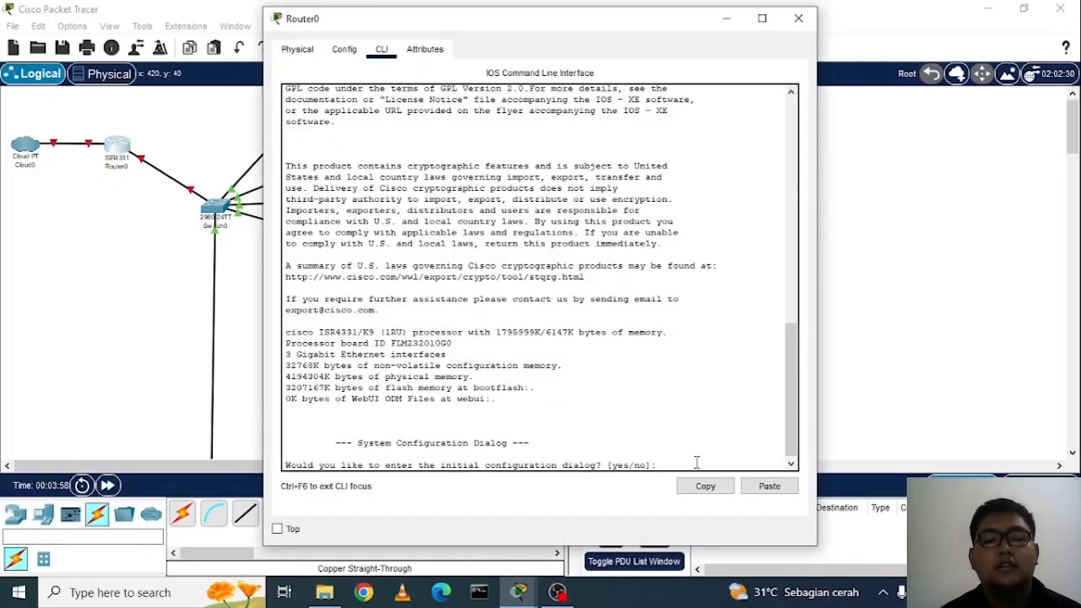
type("n")
key("Return")
key("Return")
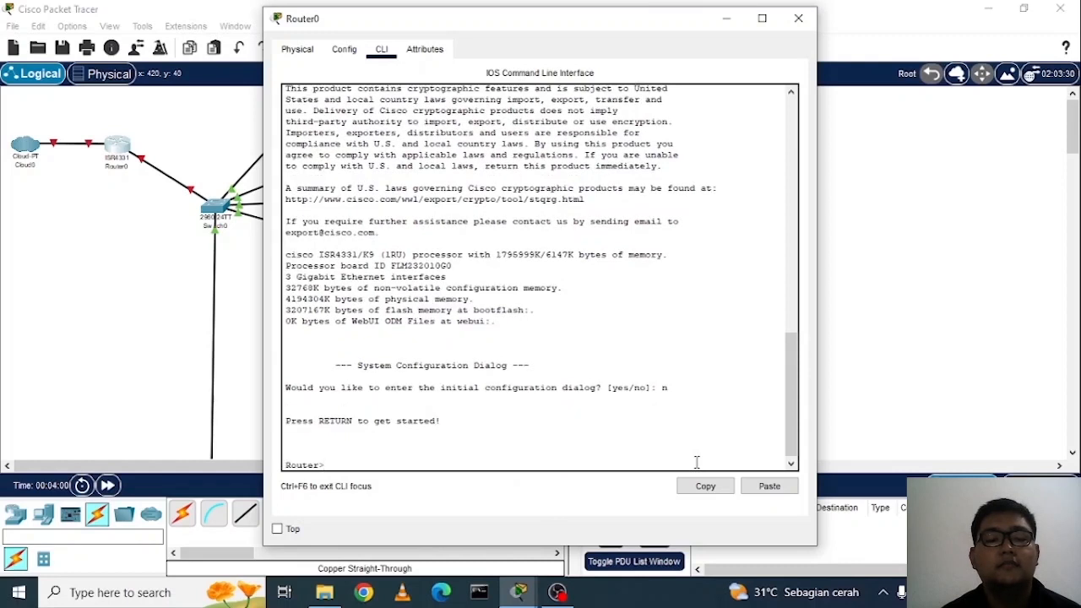
- Enter privileged mode with enable and go into global configuration with configure terminal on Router0
type("enable")
key("Return")
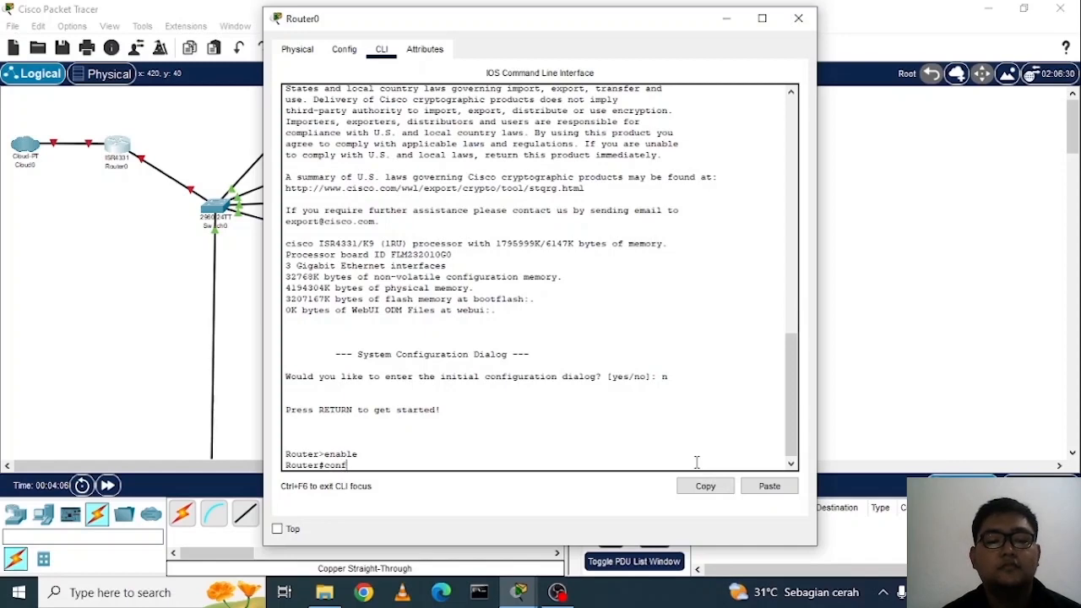
type("confi")
key("Tab")
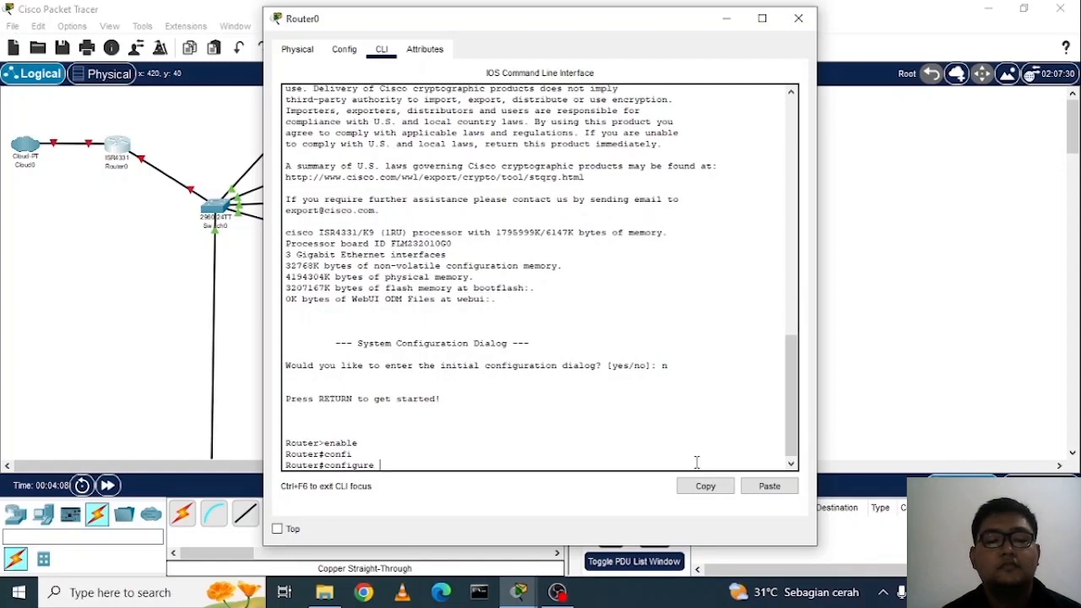
type("term")
key("Tab")
key("Return")
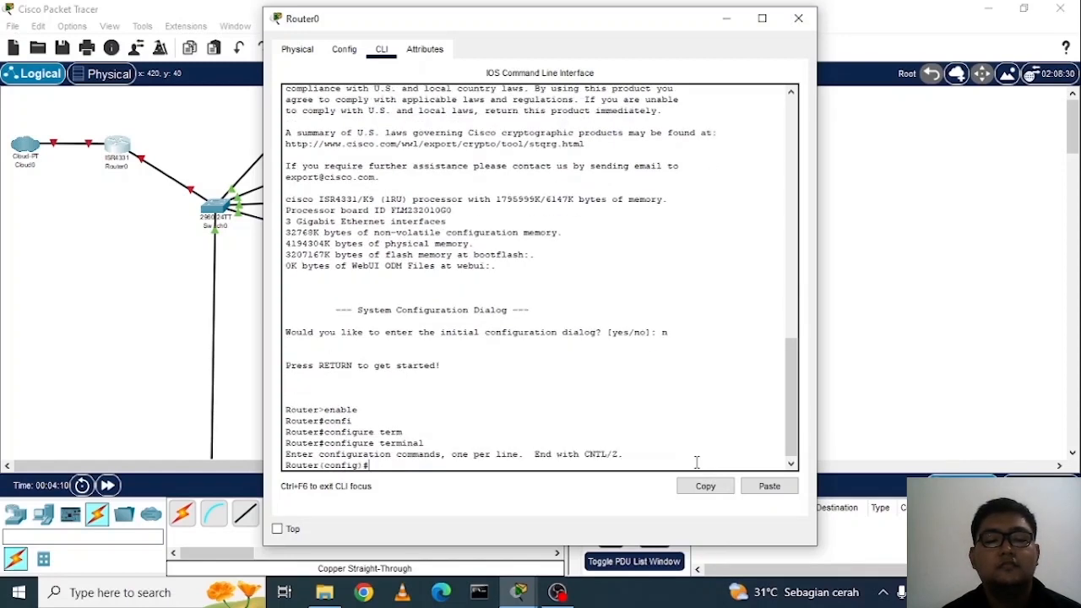
- Set the router's hostname to R1
type("host")
key("Return")
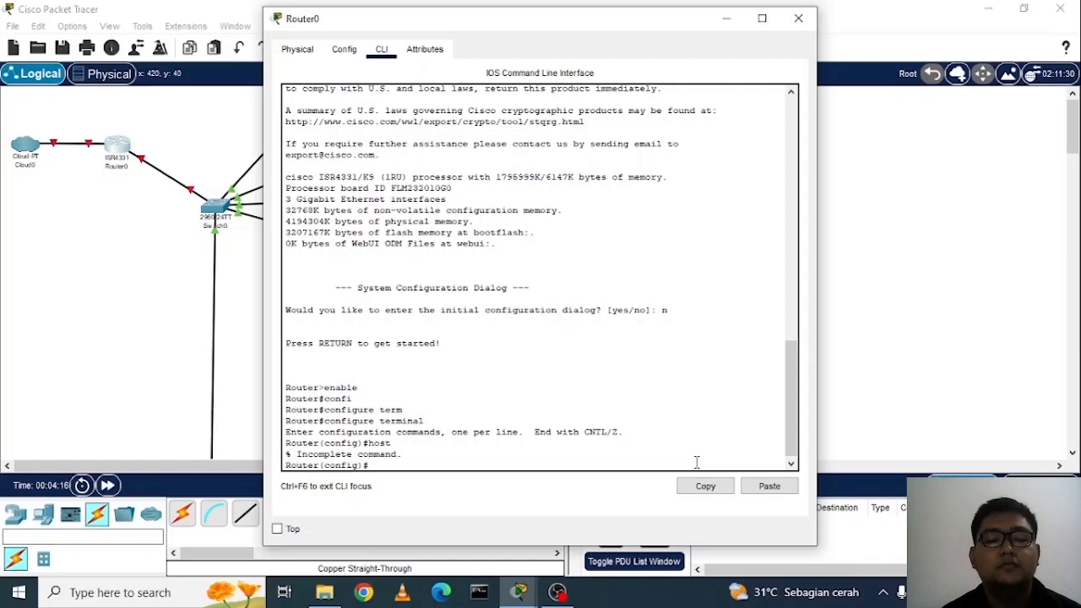
type("host")
key("Tab")
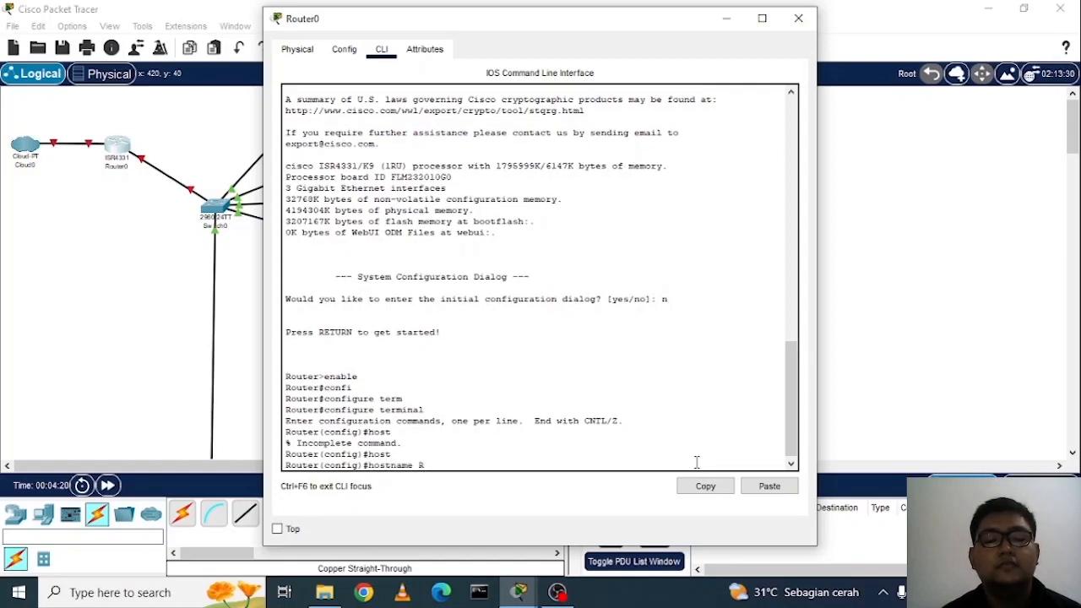
key("Return")
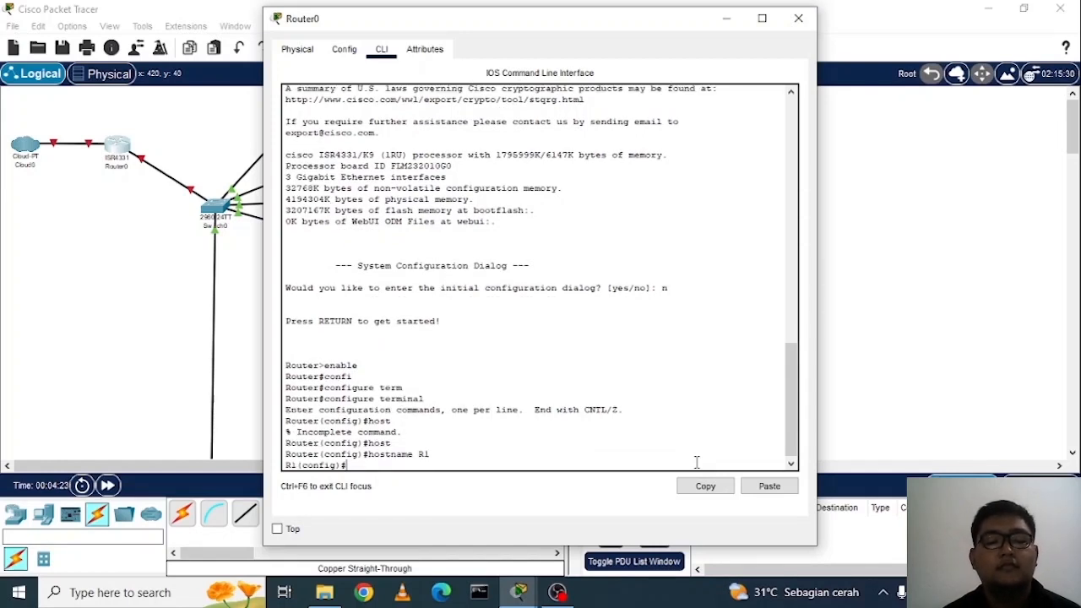
- Enter interface configuration mode for gigabitEthernet 0/0/0 on the router
type("inter")
key("Tab")
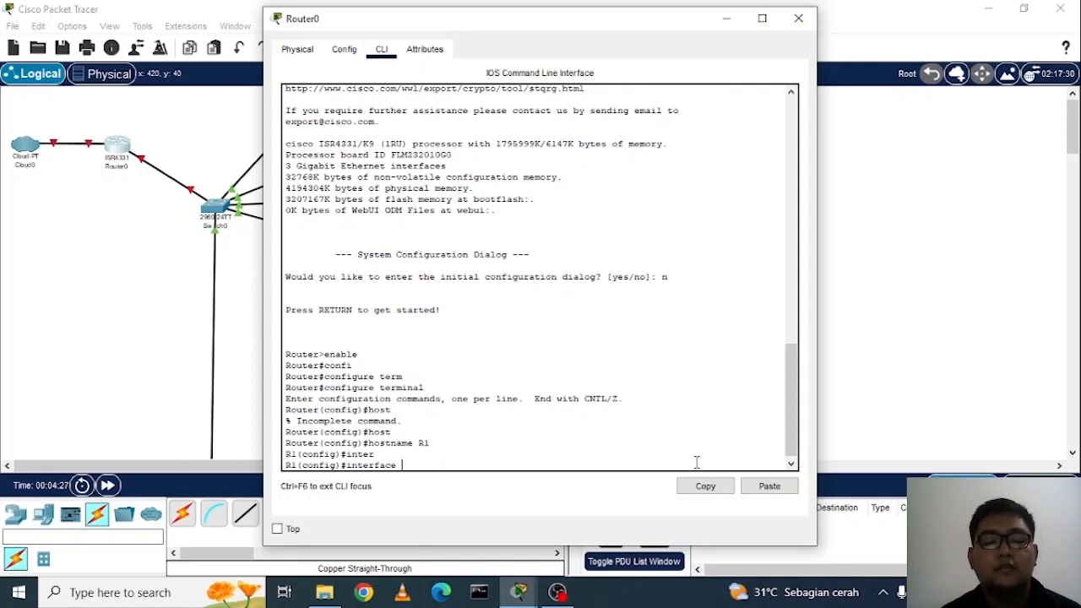
type("gig")
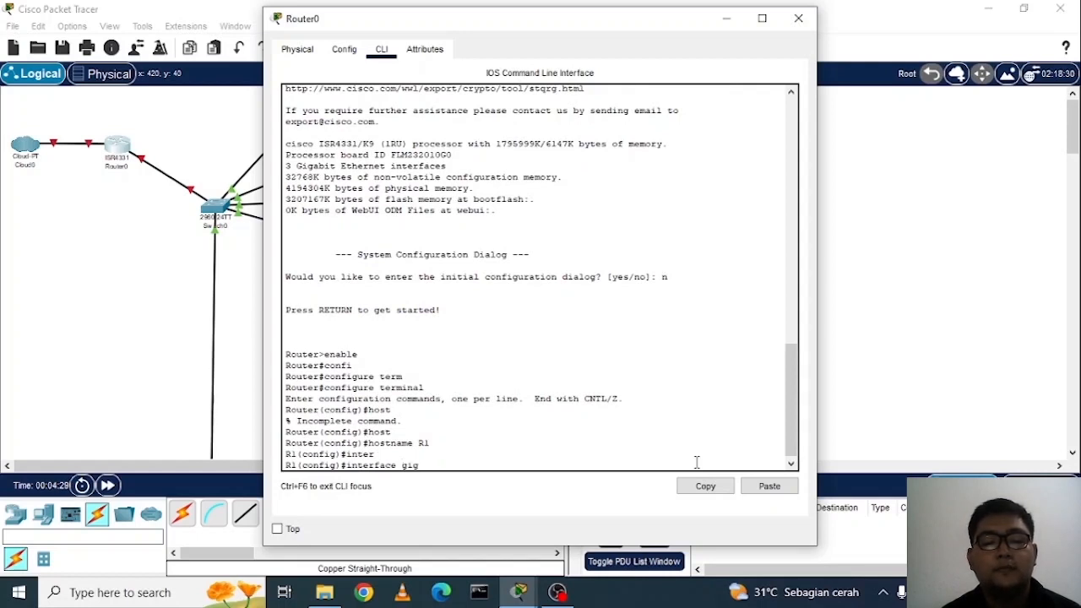
type("a")
key("Tab")
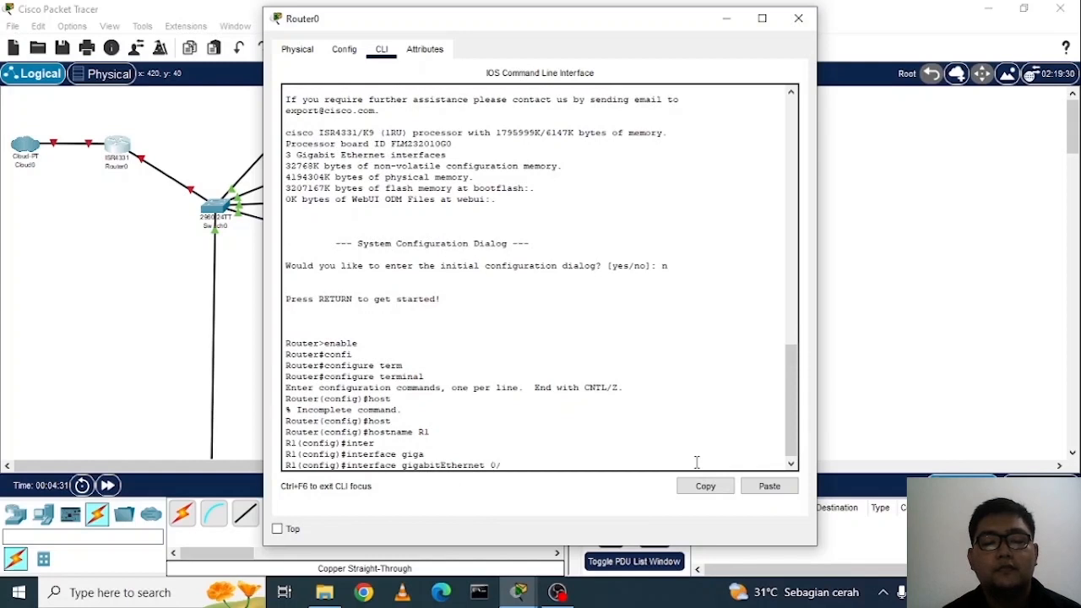
type("0/0/0")
key("Return")
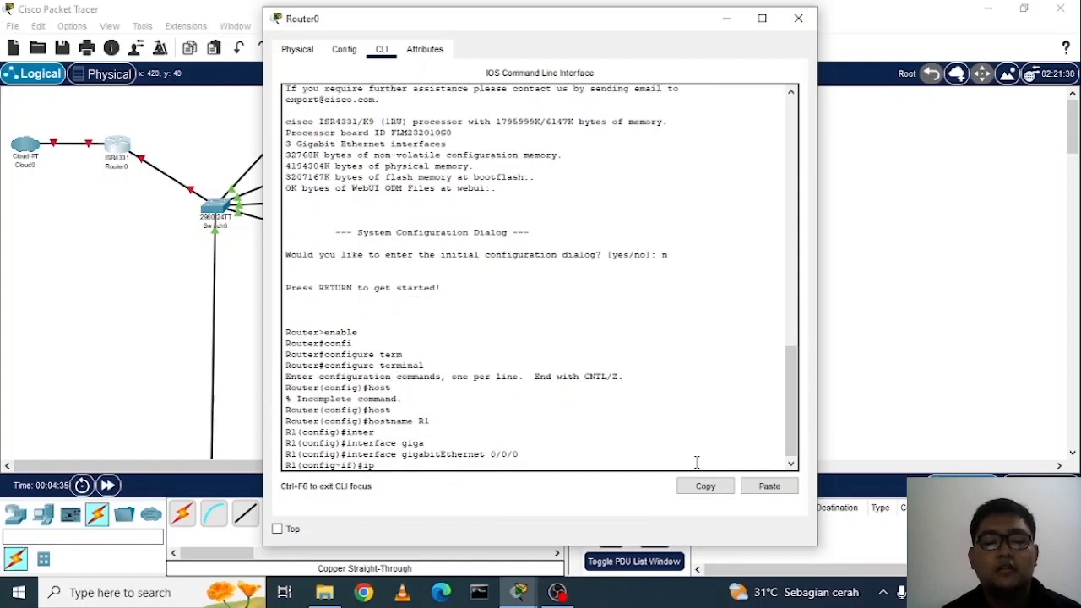
- Assign IP address 103.176.79.214 with subnet mask 255.255.255.252 to gigabitEthernet 0/0/0
type("ip add")
key("Tab")
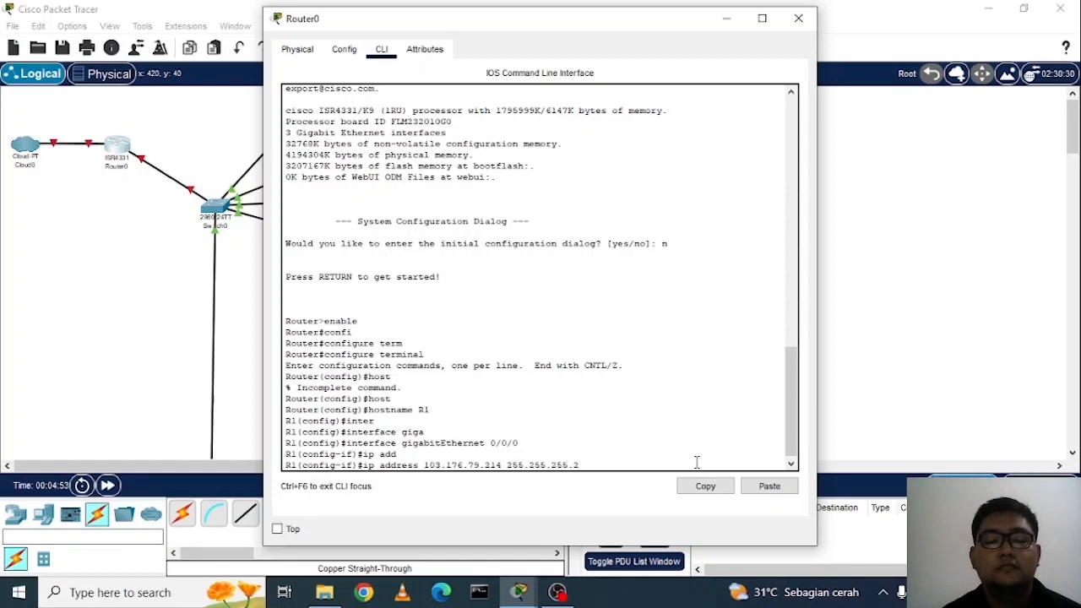
key("Return")
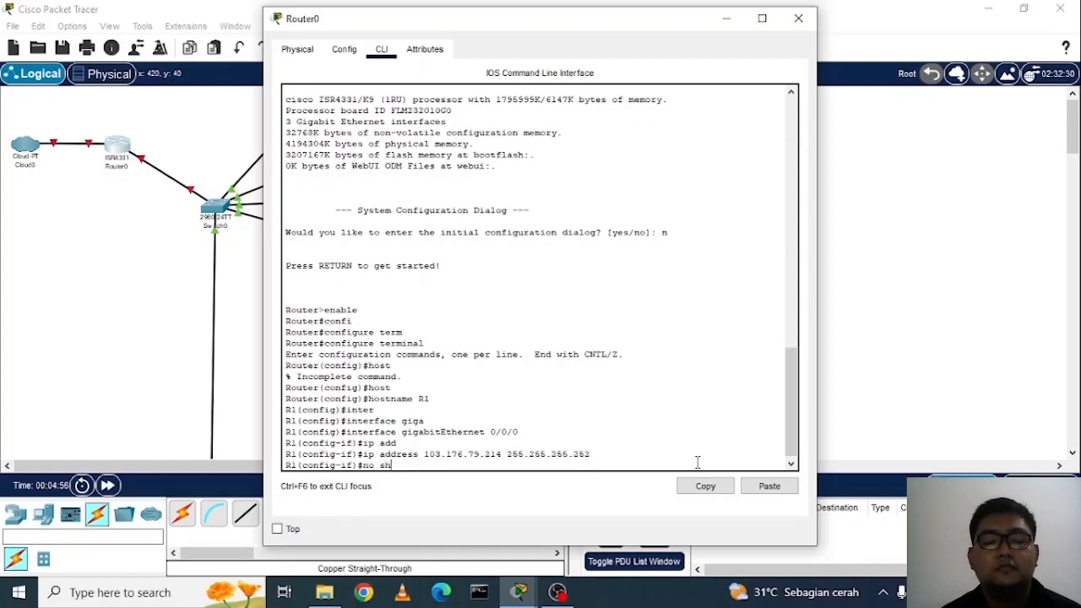
- Enable gigabitEthernet 0/0/0 with no shutdown and return to global configuration mode
type("no sh")
key("Return")
key("Return")
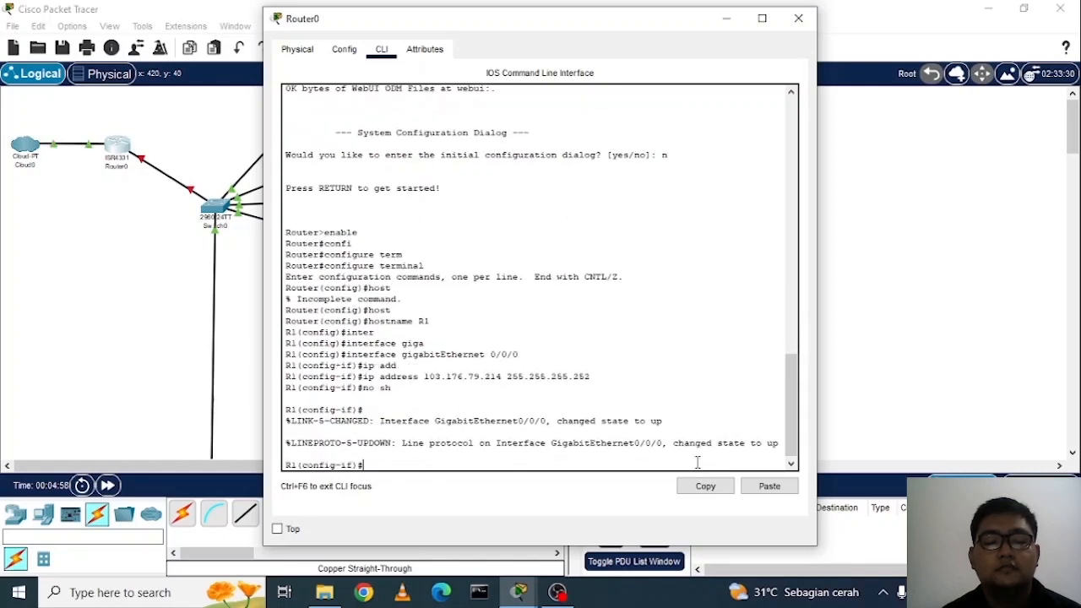
type("ex")
key("Return")
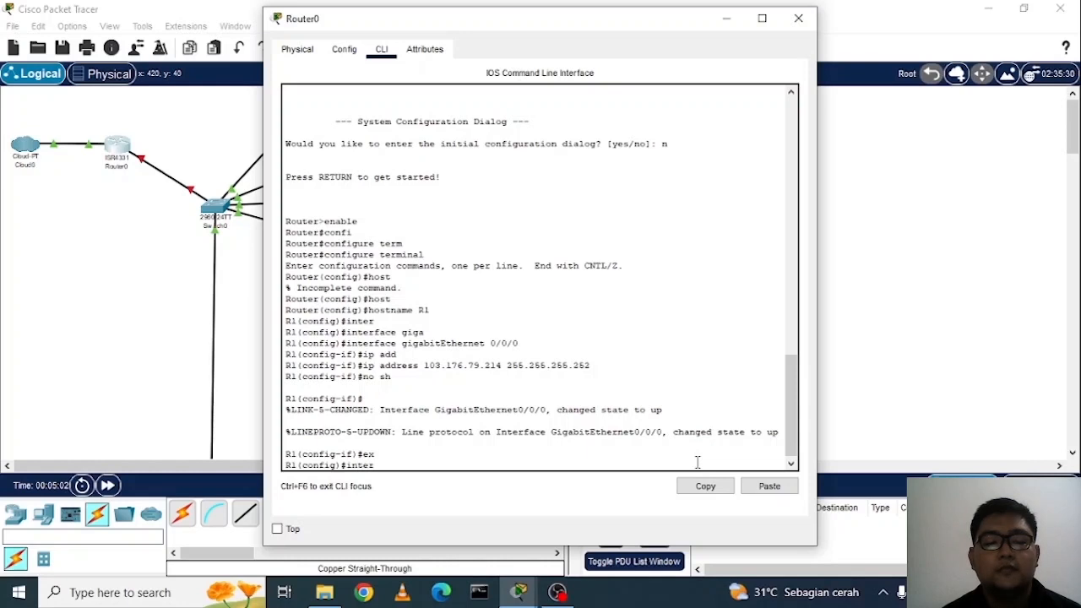
- Enter interface configuration mode for gigabitEthernet 0/0/1 on R1
type("inter")
key("Tab")
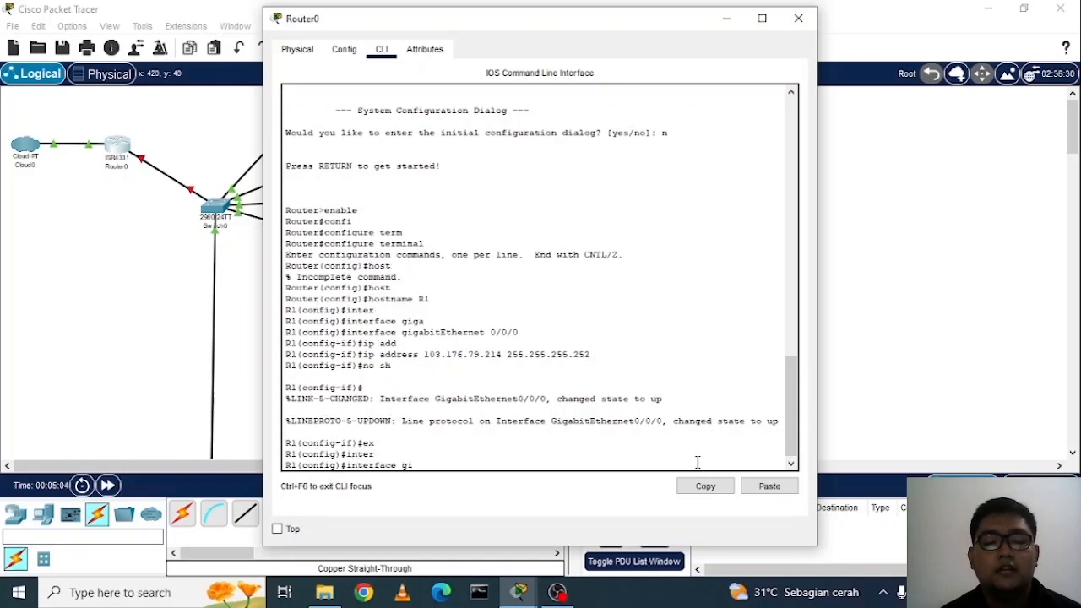
type("giga")
key("Tab")
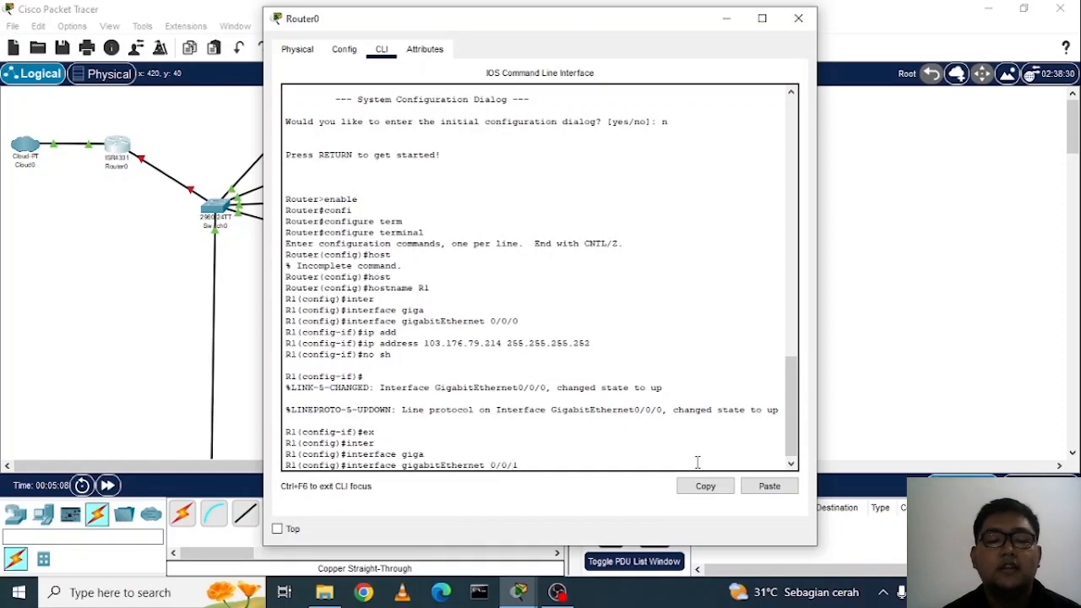
key("Return")
- Assign IP address 172.16.0.1 with subnet mask 255.255.254.0 to gigabitEthernet 0/0/1
type("add")
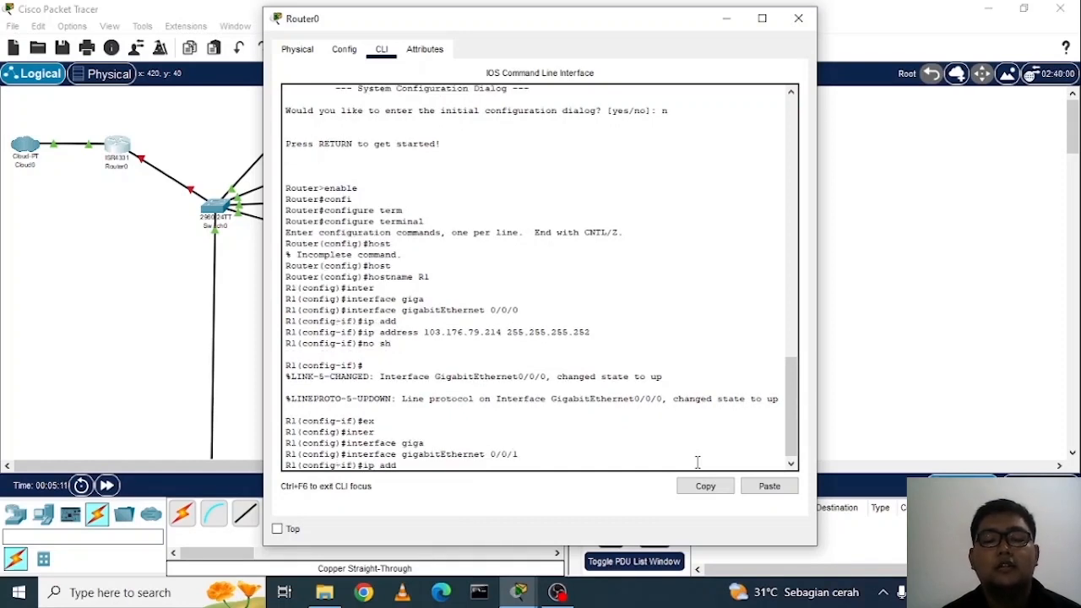
key("Tab")
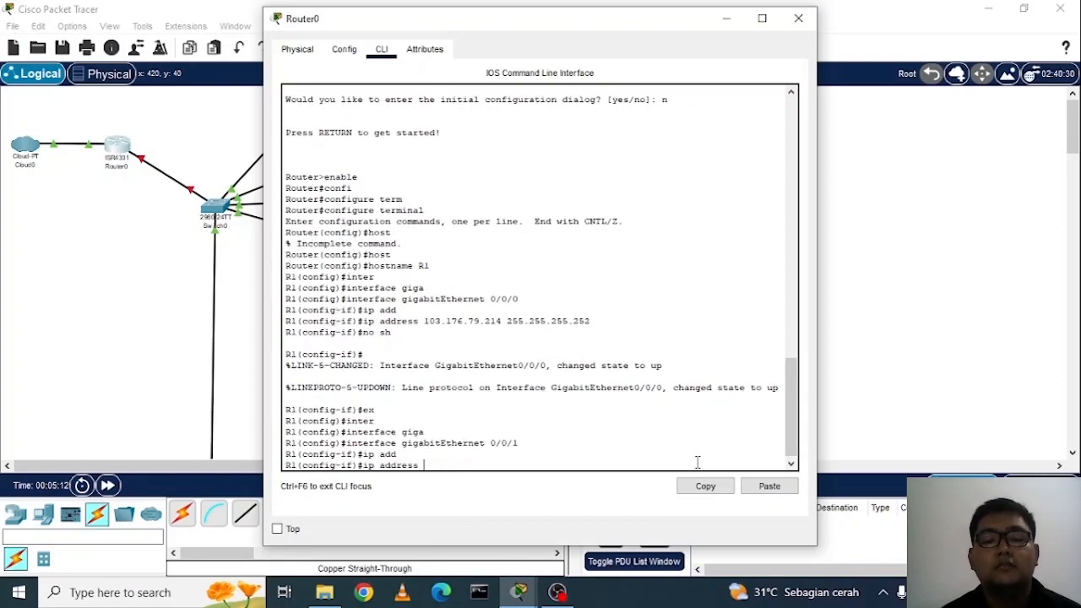
type("17")
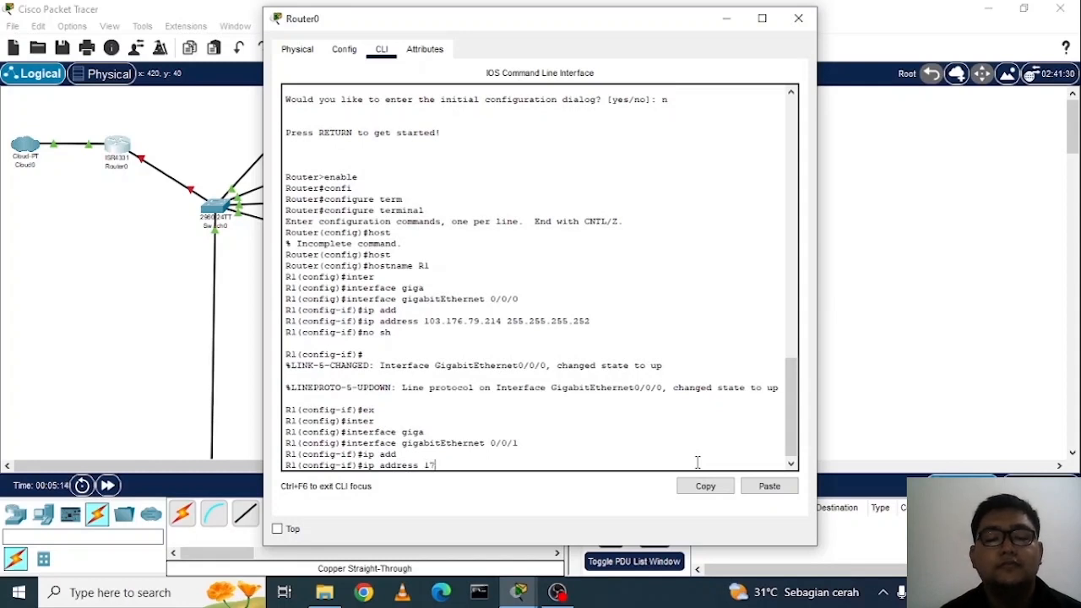
type("2.16")
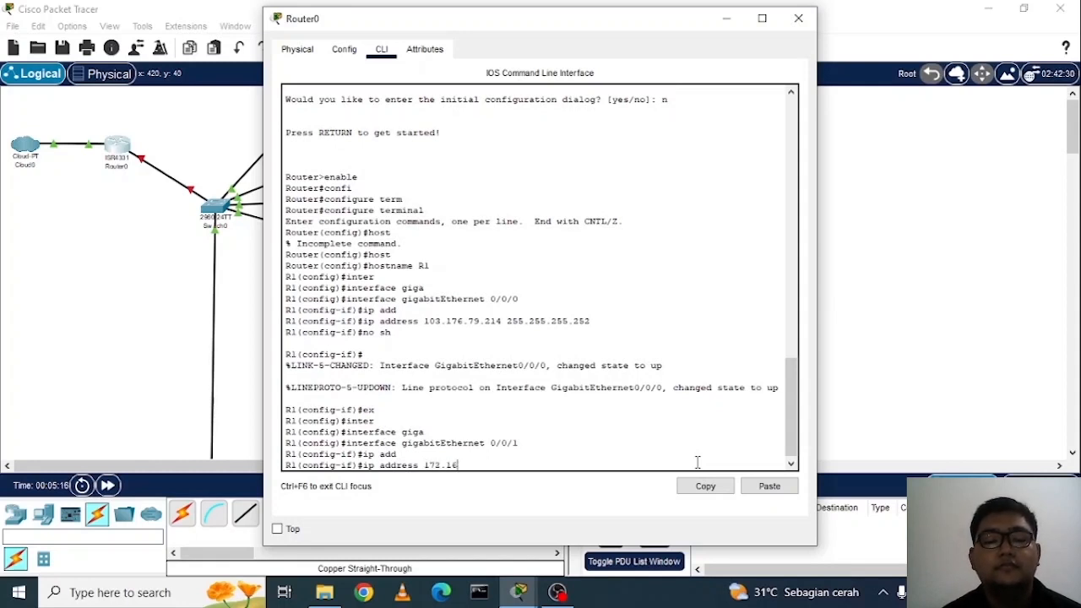
type(".0.1")
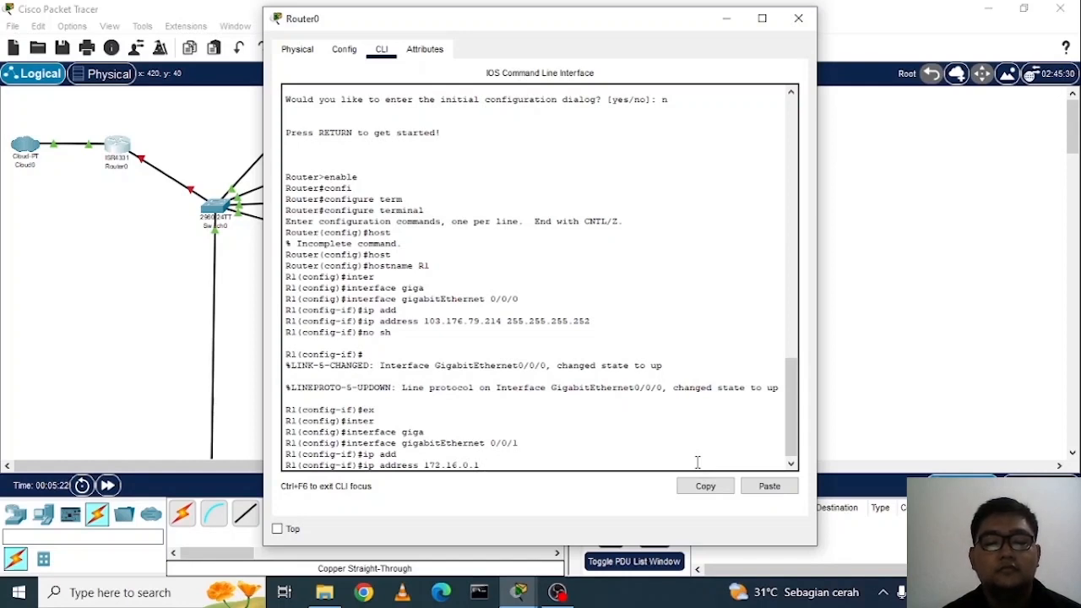
type(" 2")
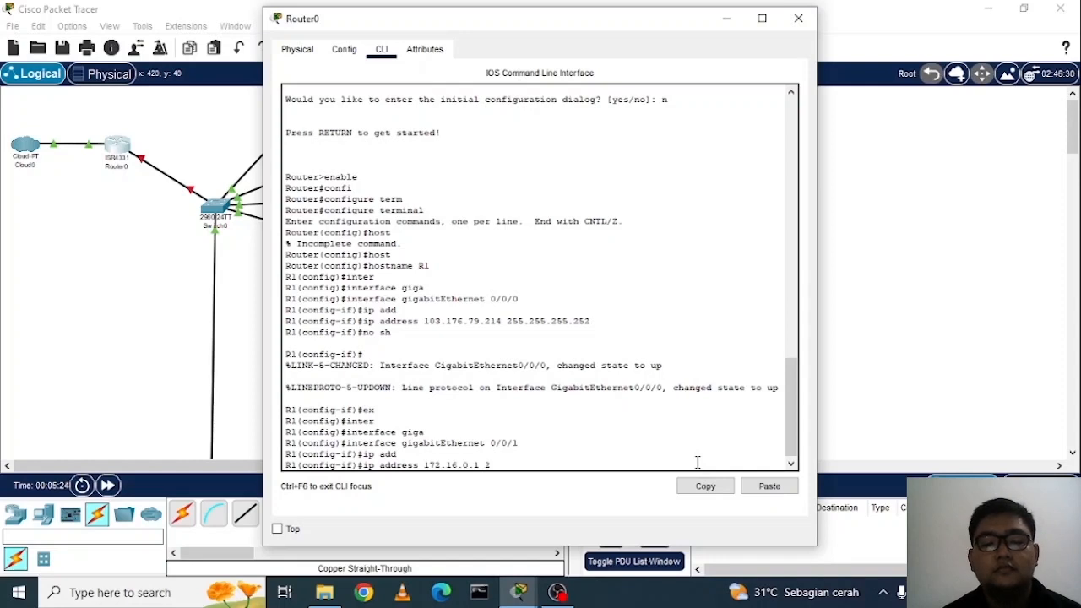
type("55.255")
type(".255")
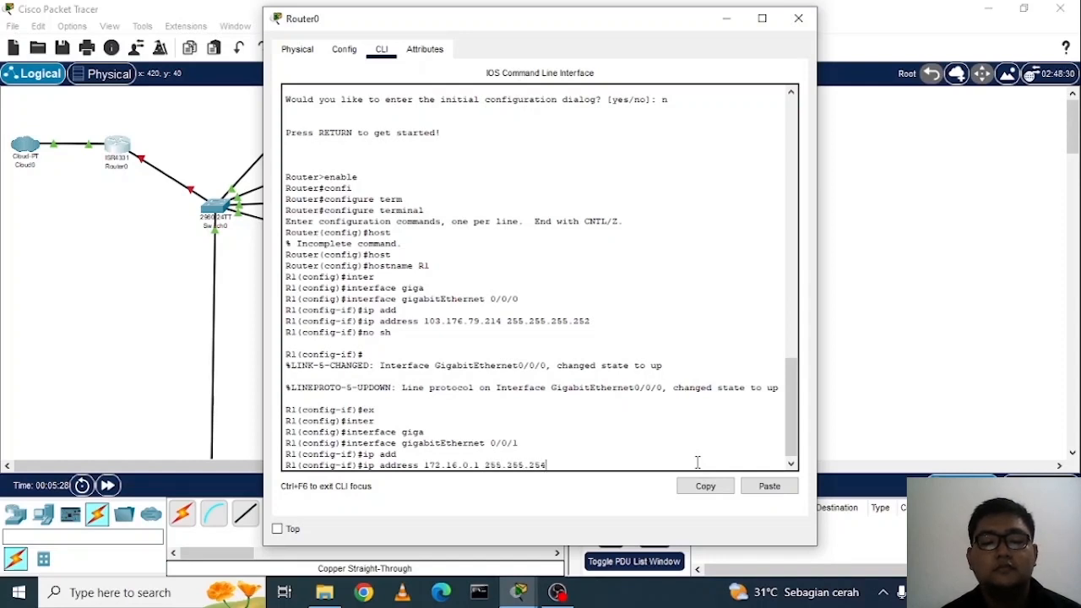
type(".0")
key("Return")
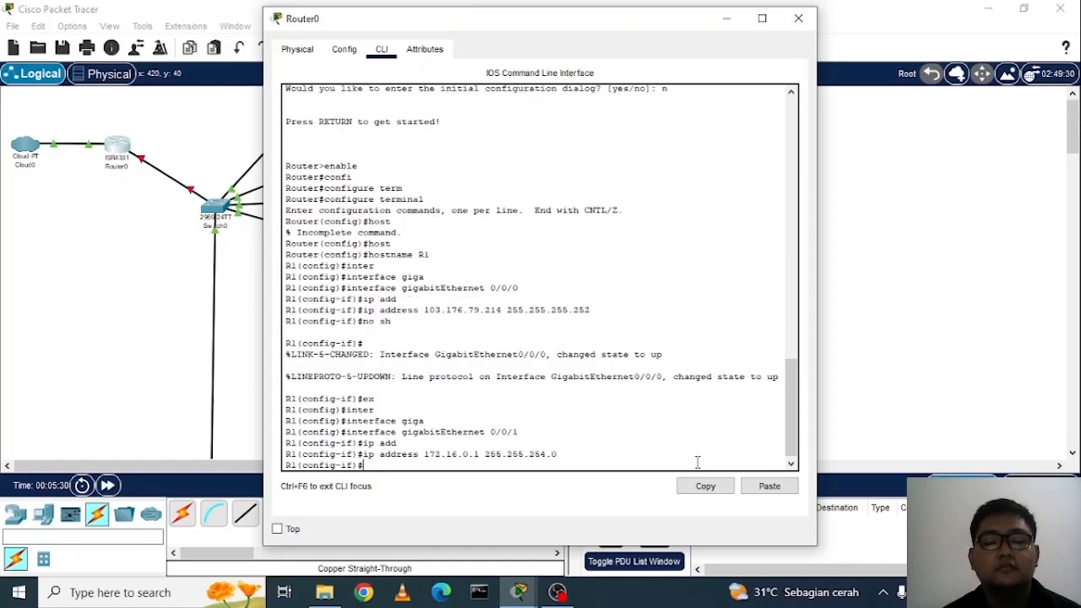
- Bring up gigabitEthernet 0/0/1 with no shutdown and exit its interface configuration
type("no sh")
key("Return")
type("e")
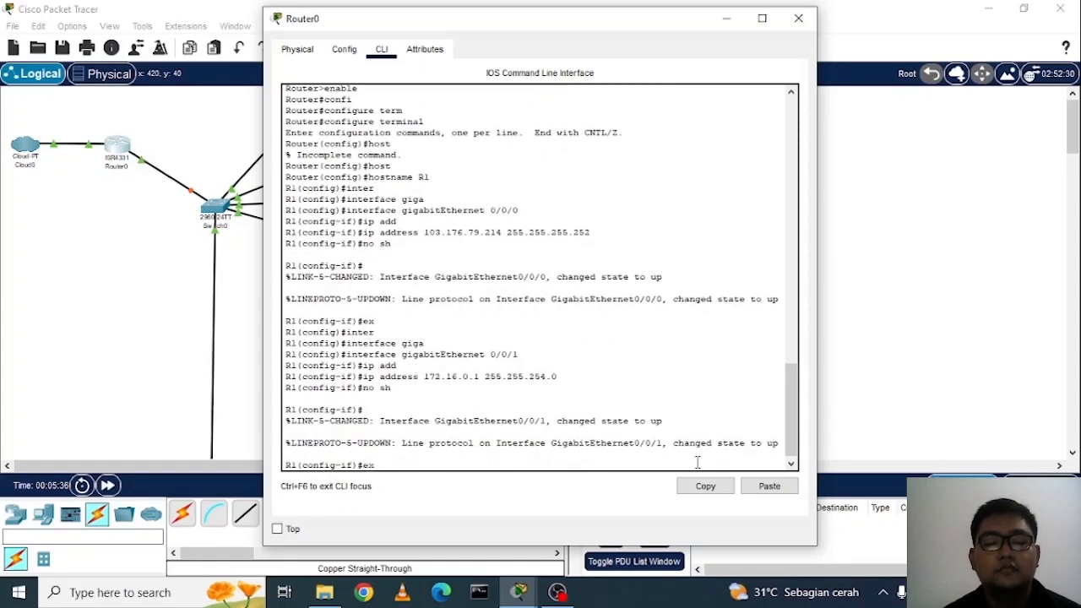
type("x")
key("Return")
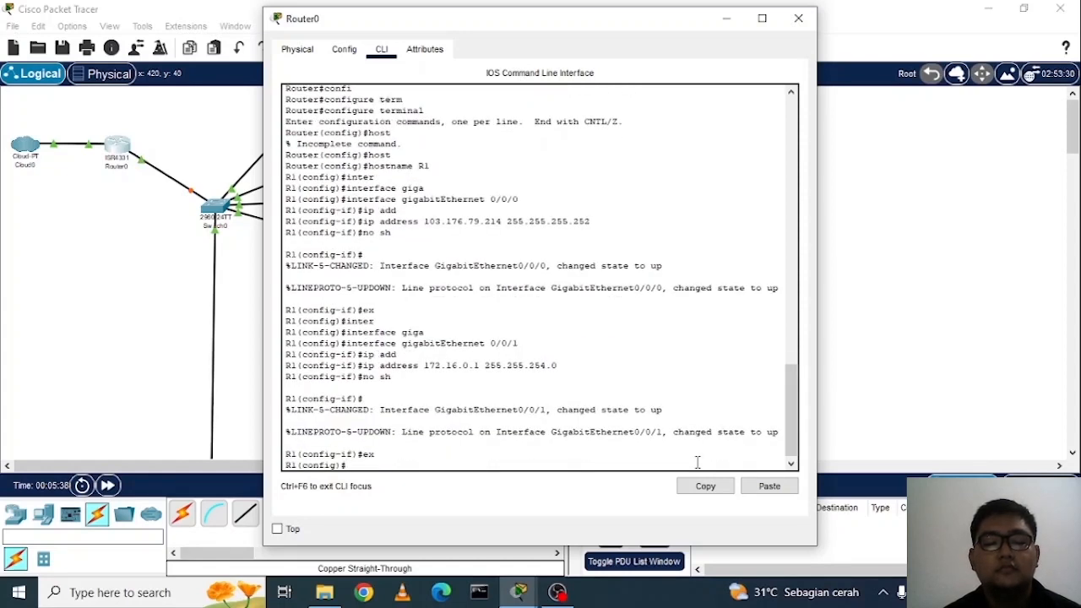
- Exclude the addresses 172.16.0.2 through 172.16.0.40 from DHCP assignment on R1
type("ip")
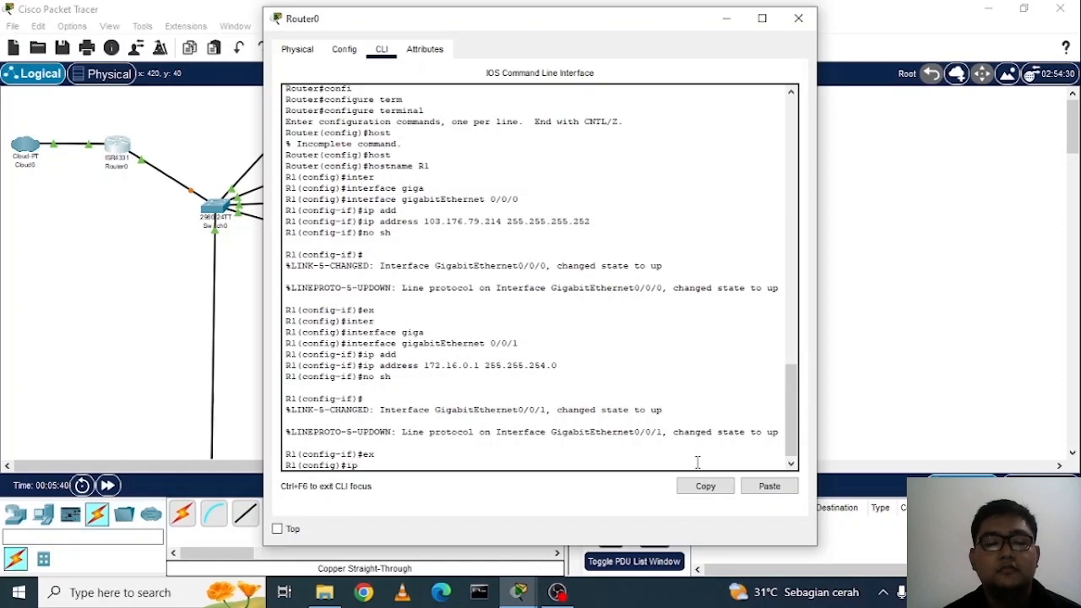
type(" dhcp e")
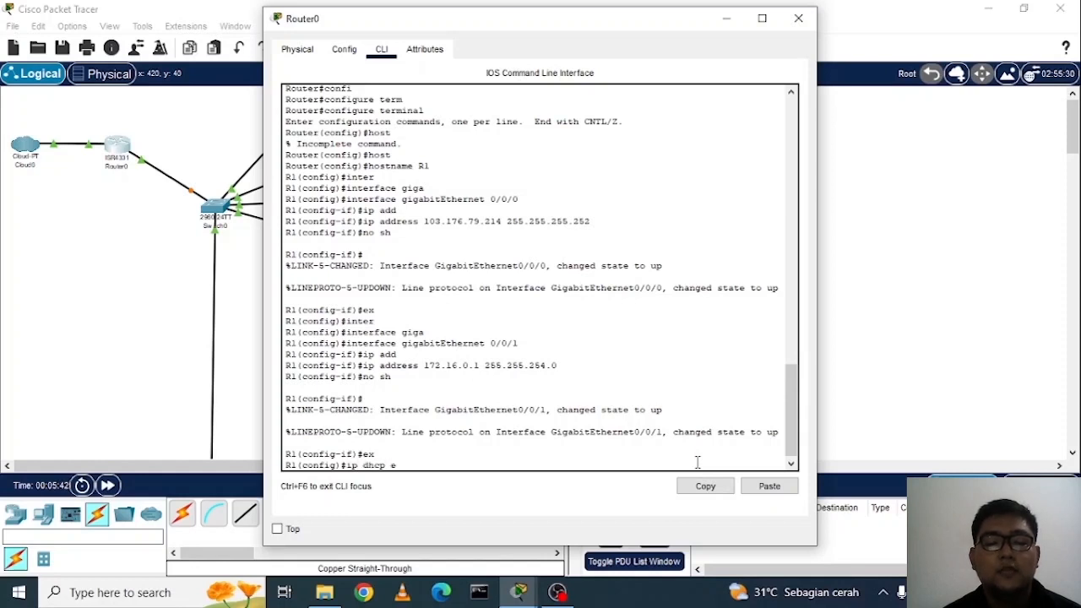
type("xclu")
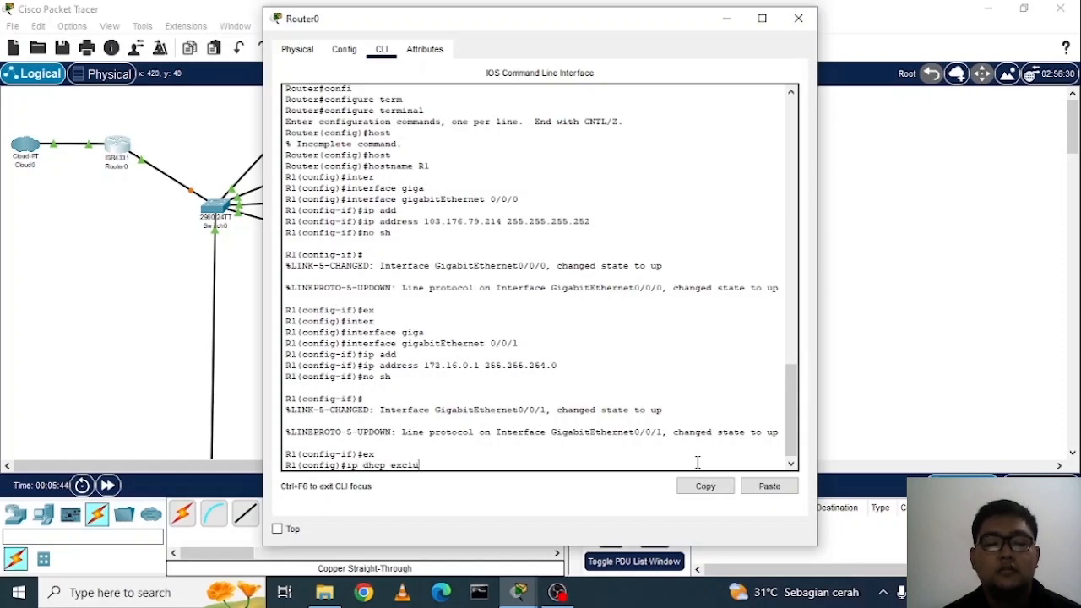
key("Tab")
type("19")
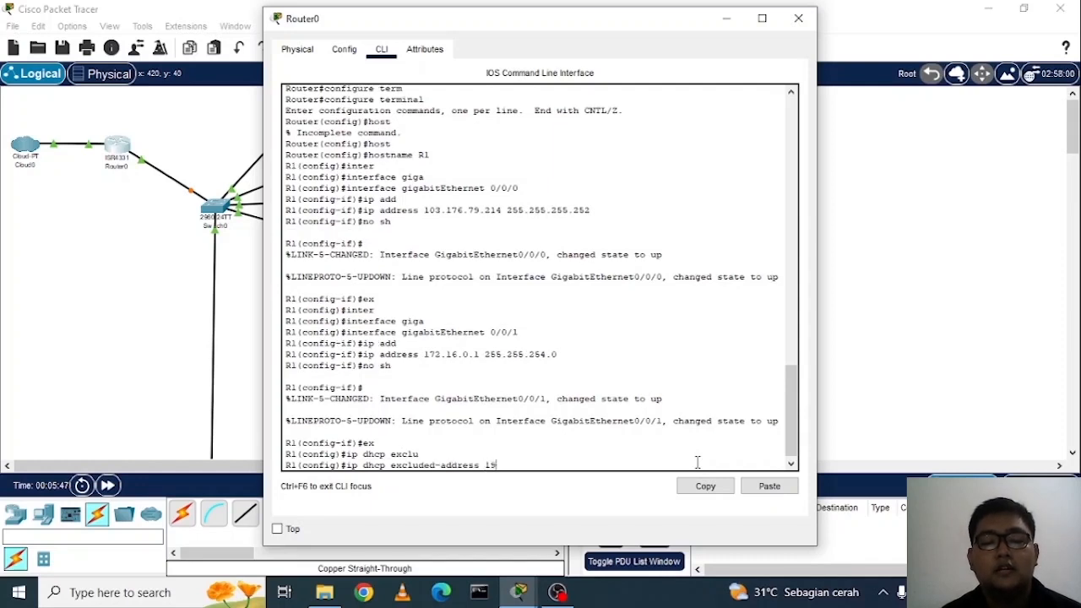
key("BackSpace")
type("72")
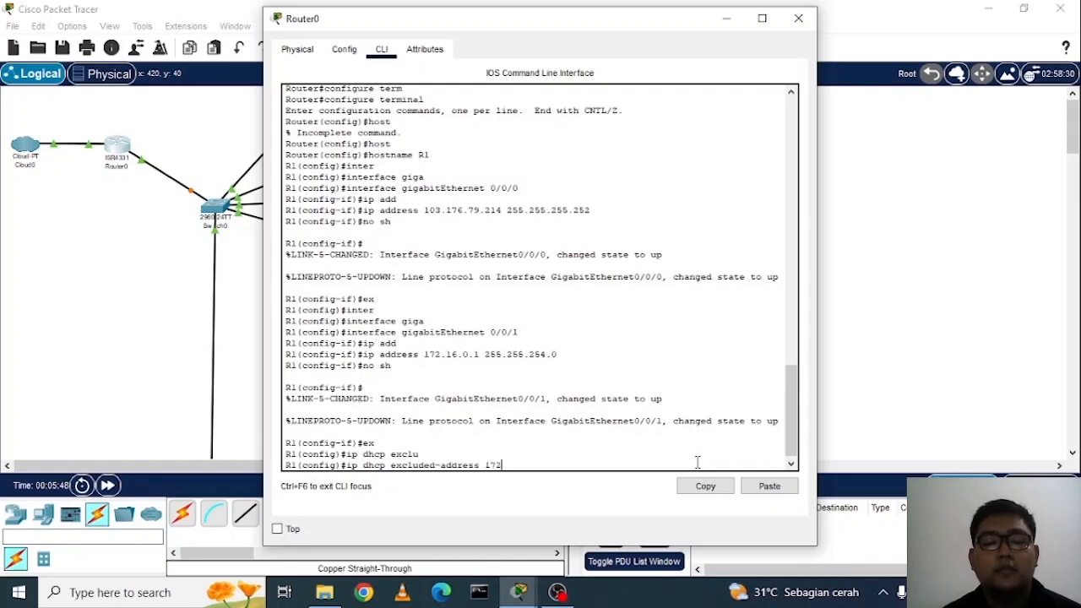
type(".16.0.")
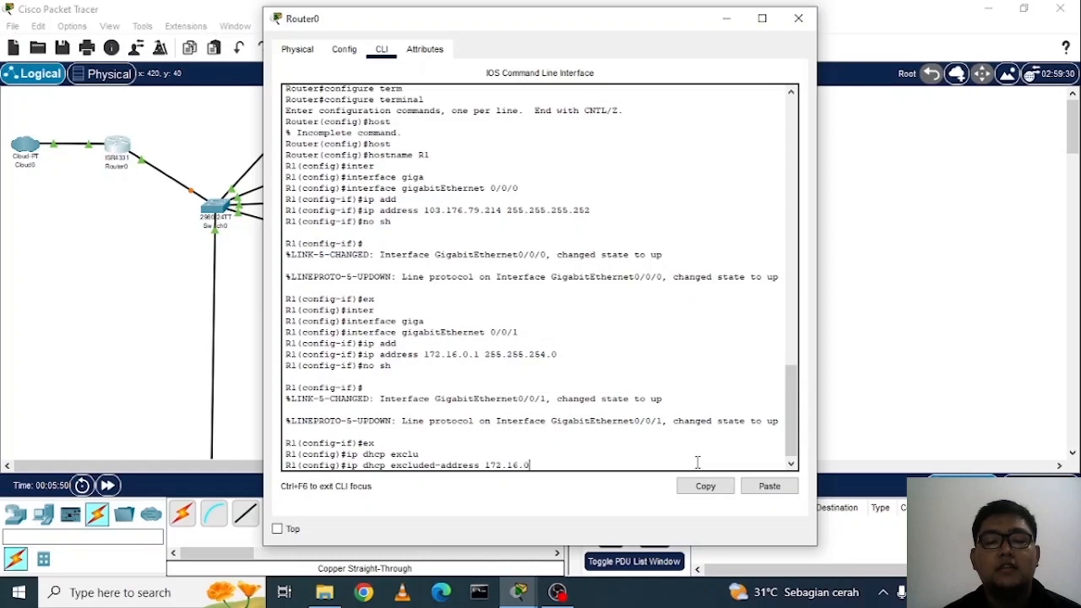
type("2 ")
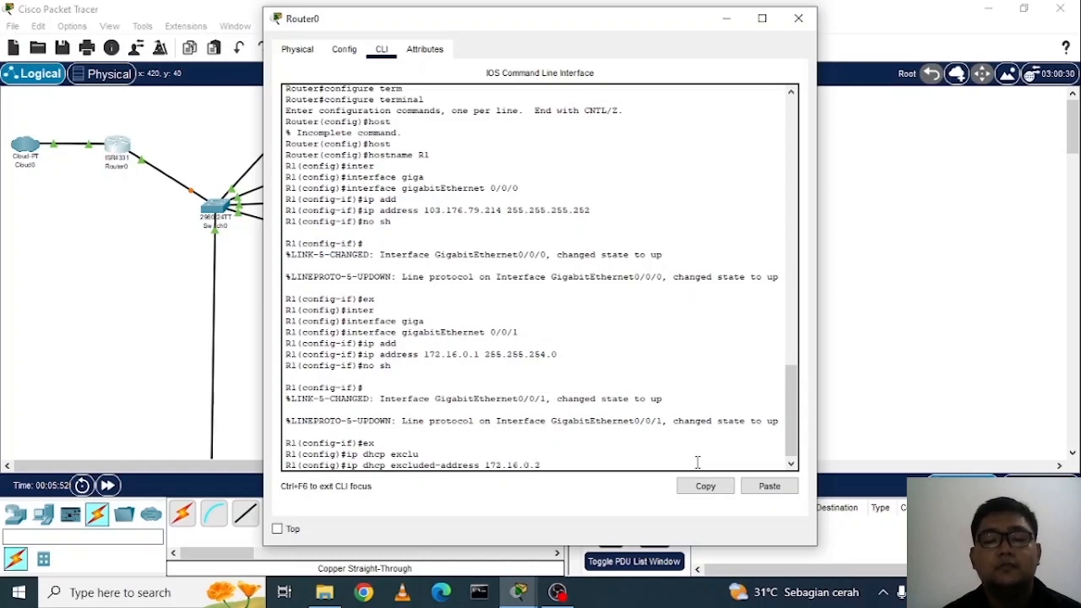
type("172.1")
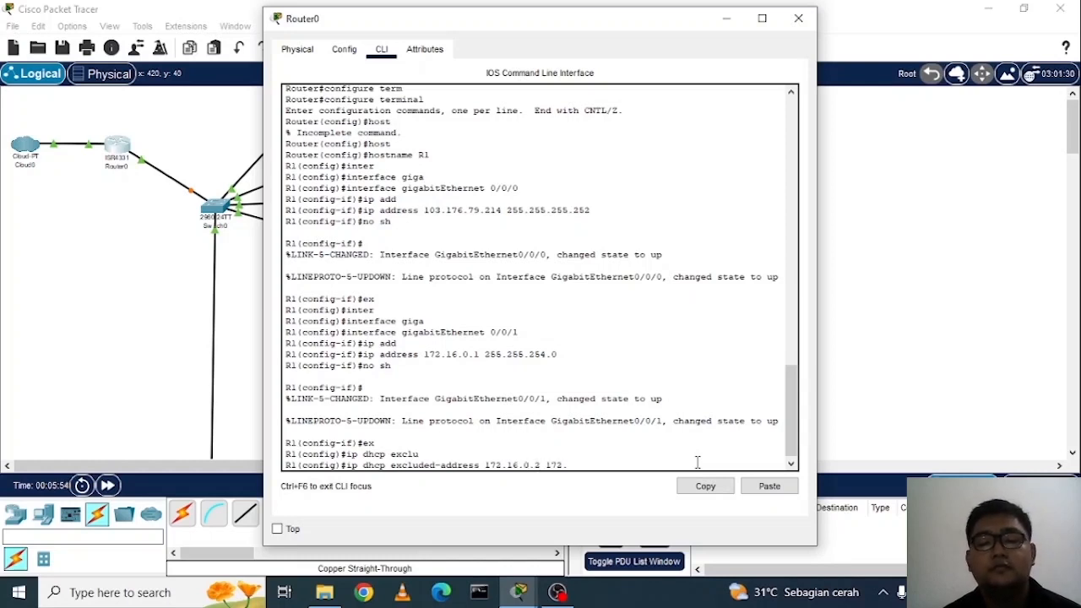
type("6.0.")
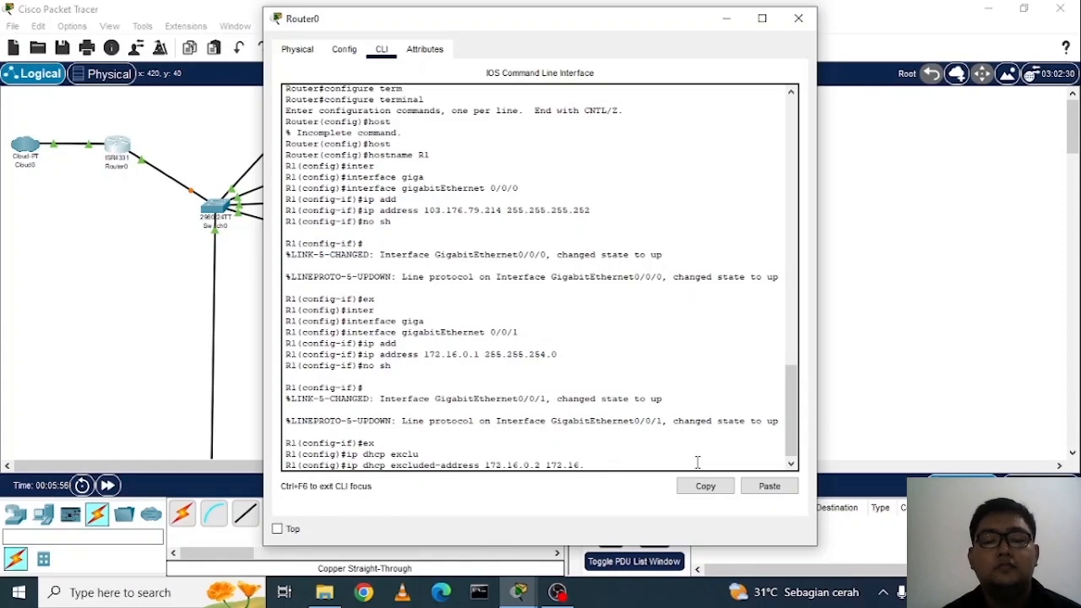
type("40")
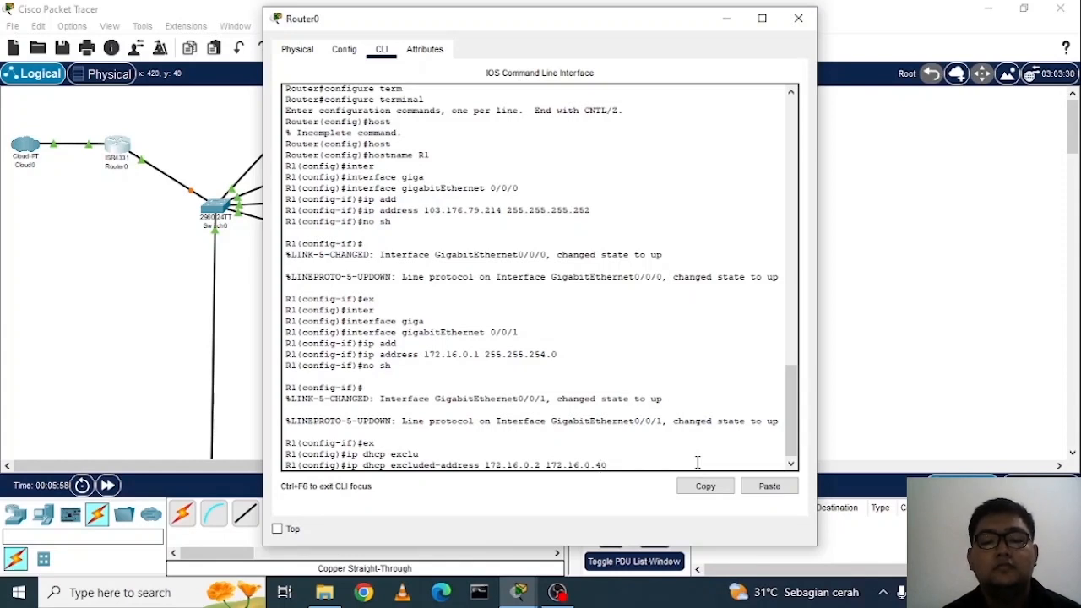
key("Return")
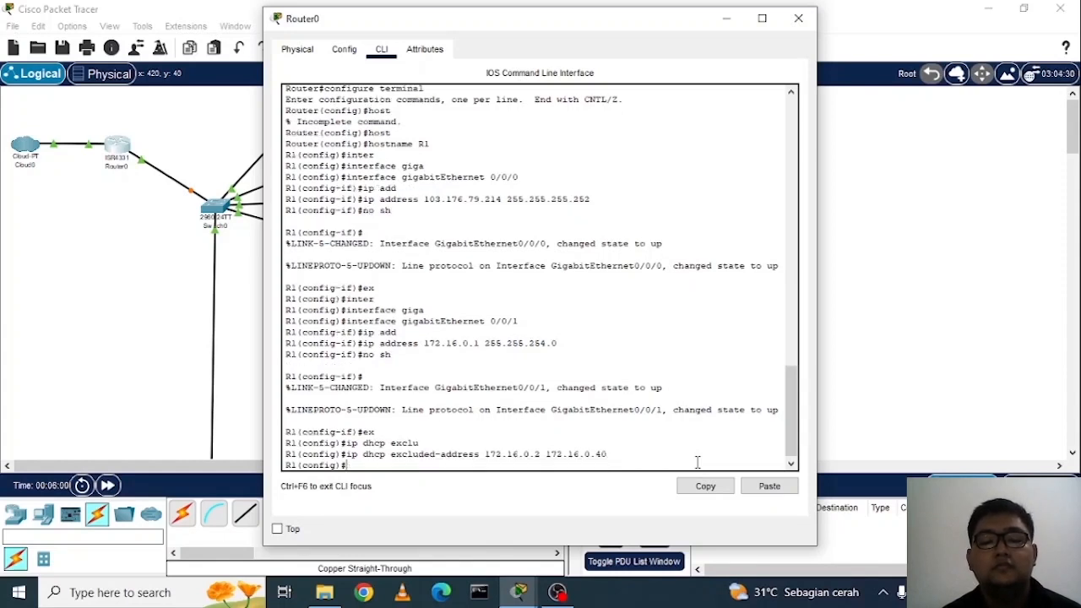
- Create a DHCP pool named PT_SAKTI_ONLINE on R1 and enter its configuration
type("ip ")
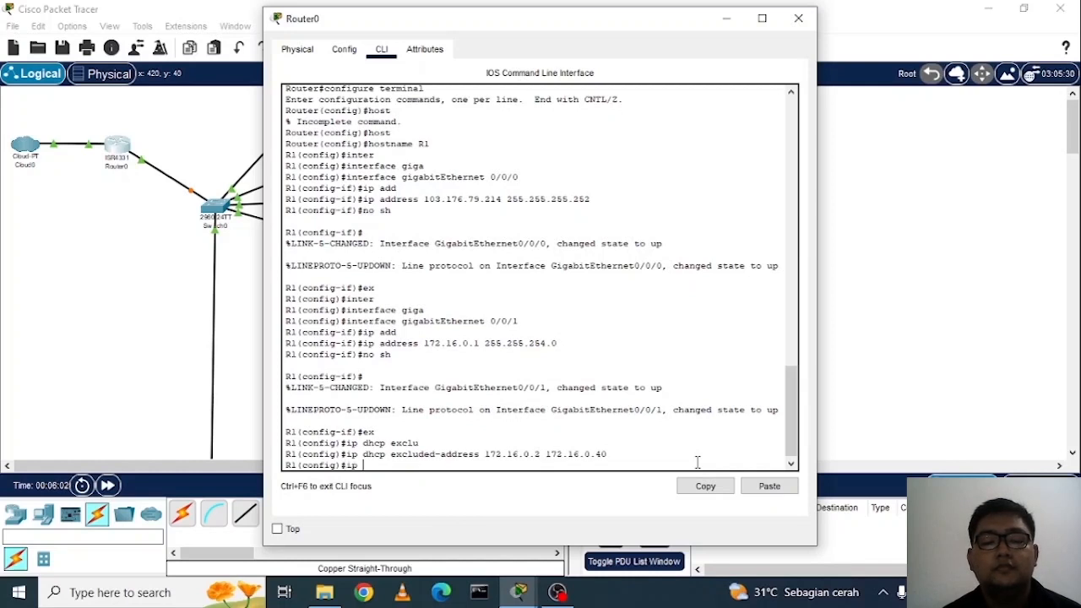
type("dhcp pool PT")
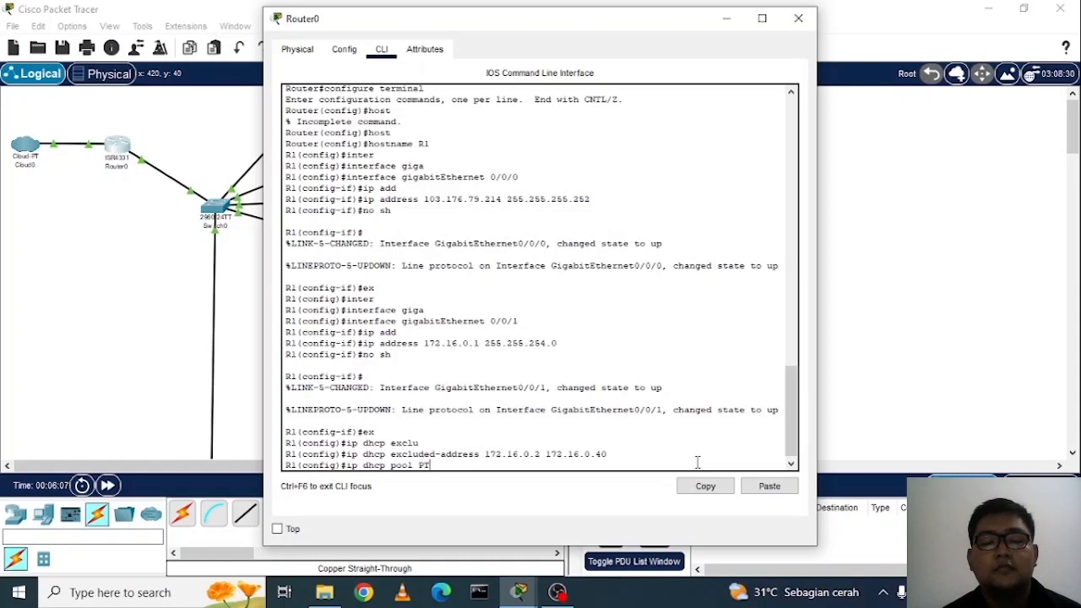
type("_SAKTI_ONLINE")
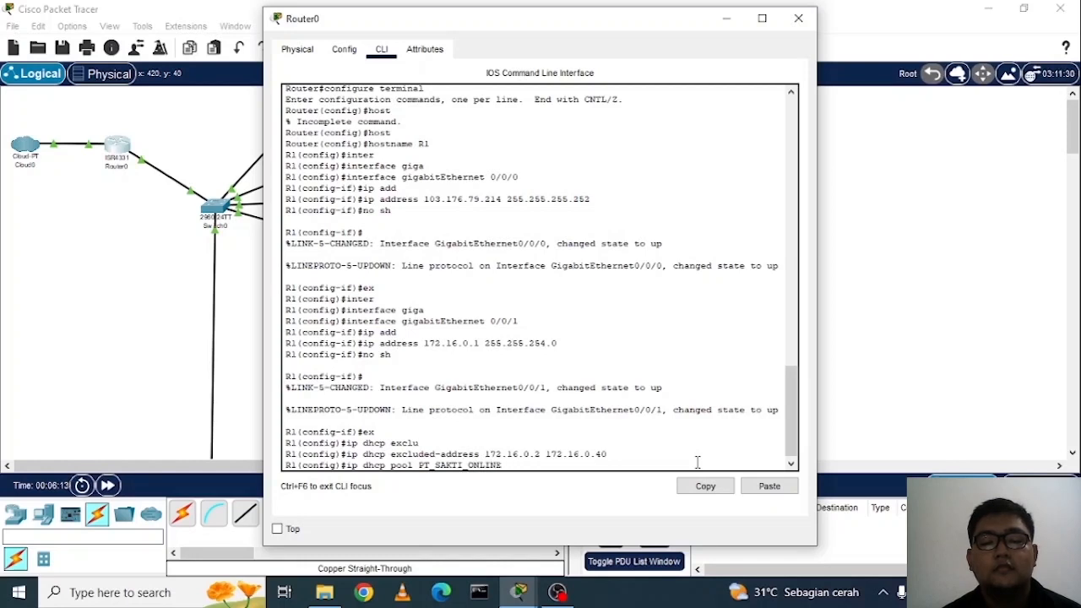
key("Return")
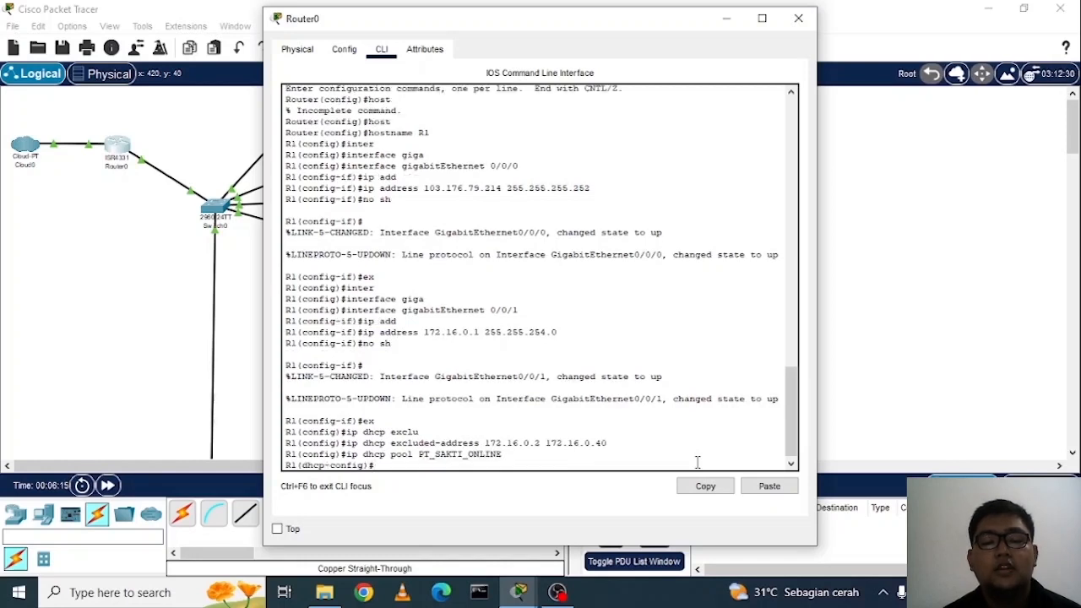
- Set the DHCP pool's network to 172.16.0.0 with subnet mask 255.255.254.0
type("network")
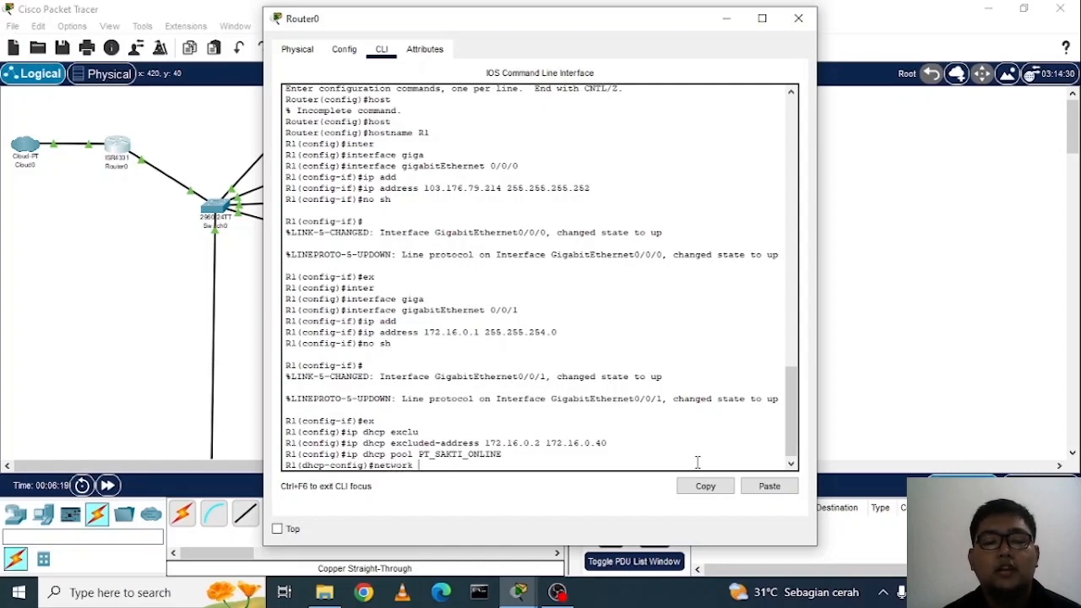
type(" 172.16")
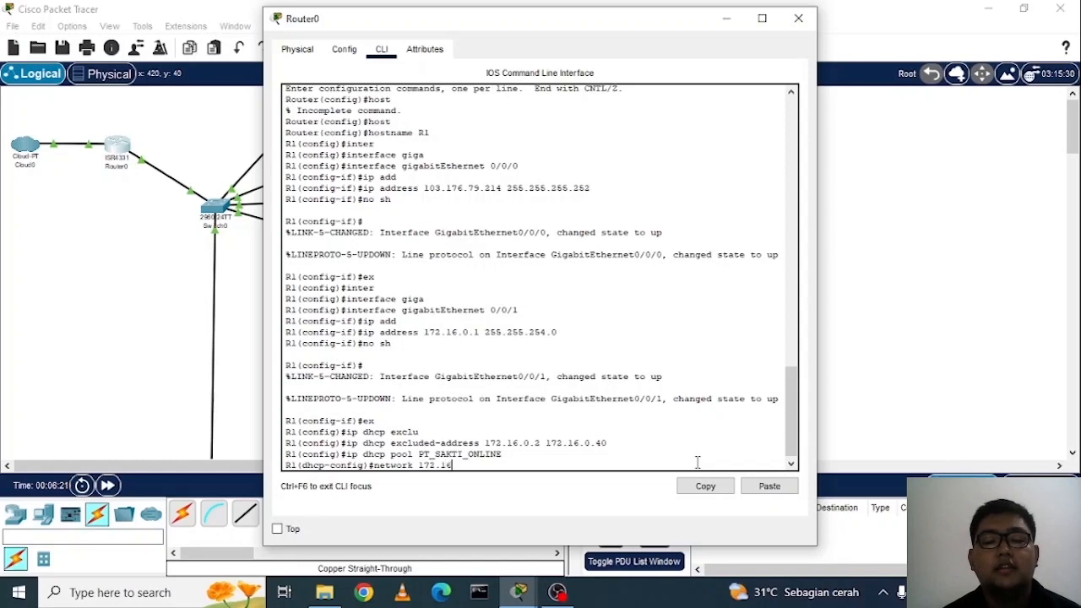
type(".0")
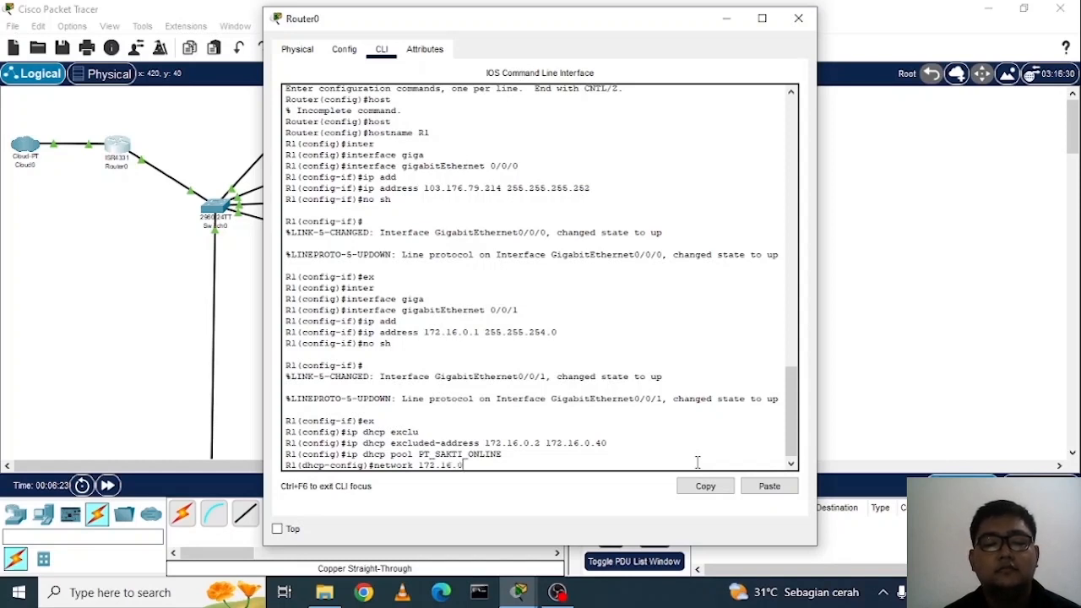
type(".")
type("0")
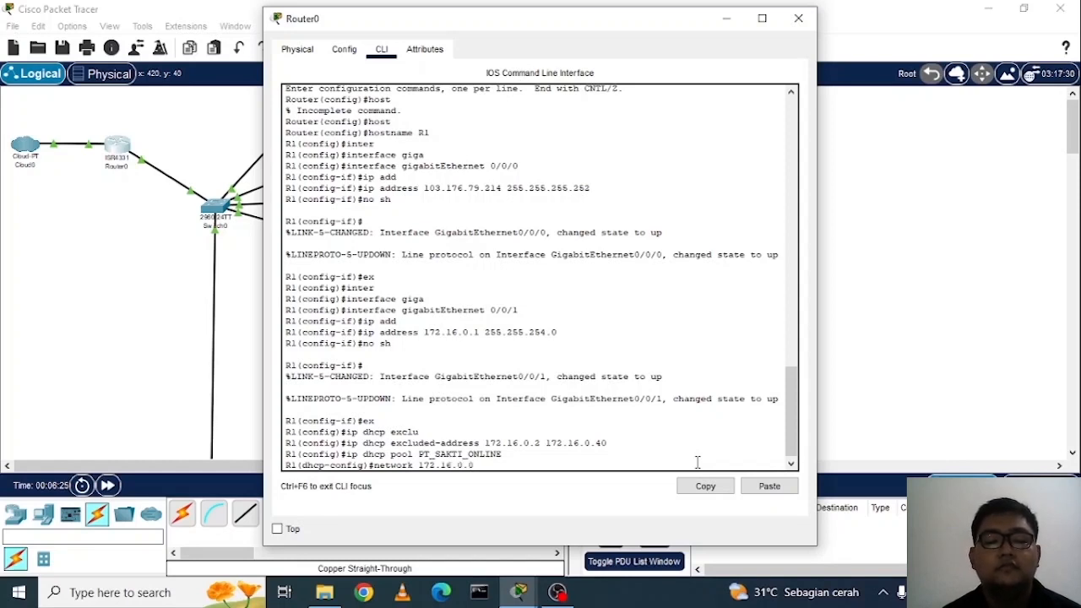
type(" 255.255")
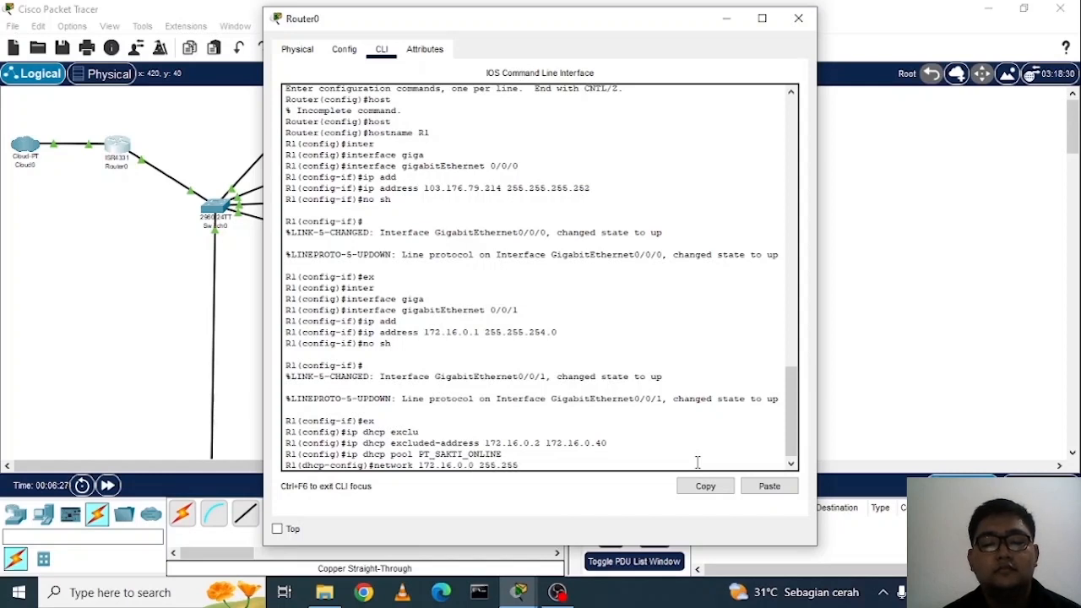
type(".254")
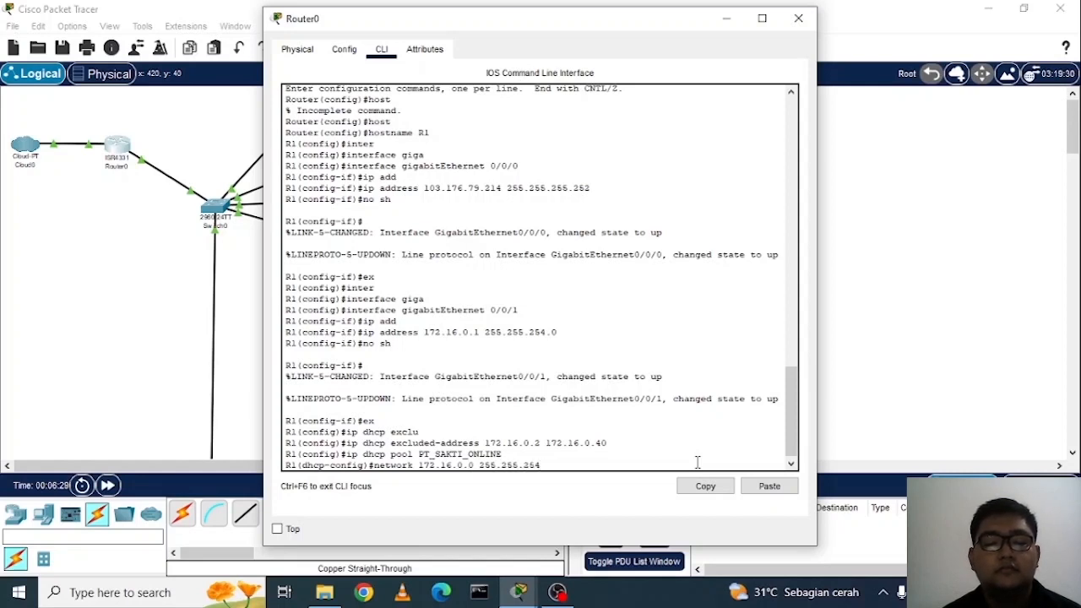
type(".0")
key("Return")
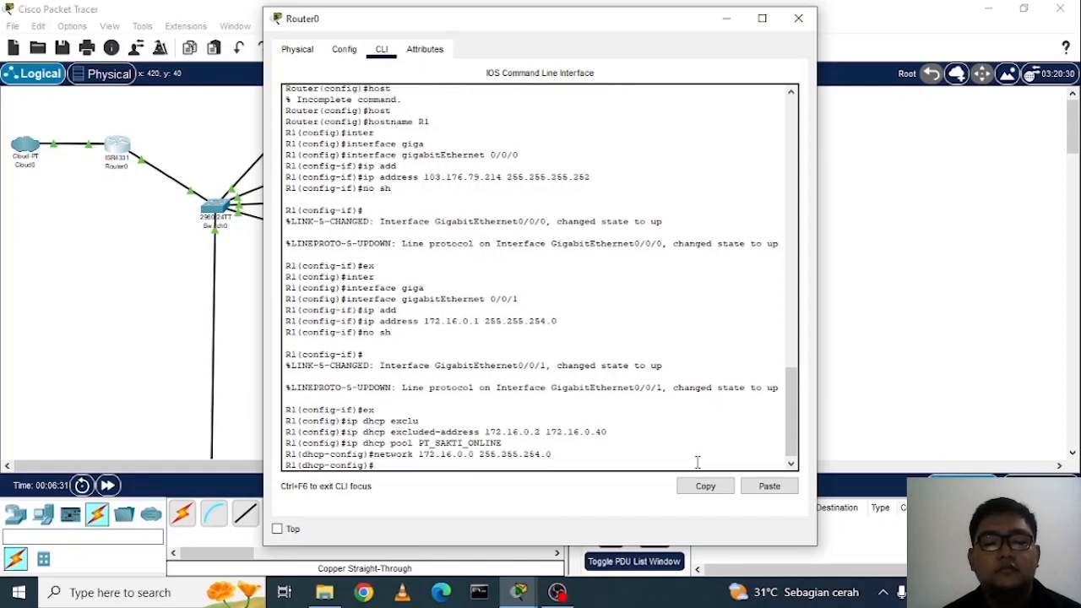
- Set the DHCP pool's default router to 172.16.0.1
type("defa")
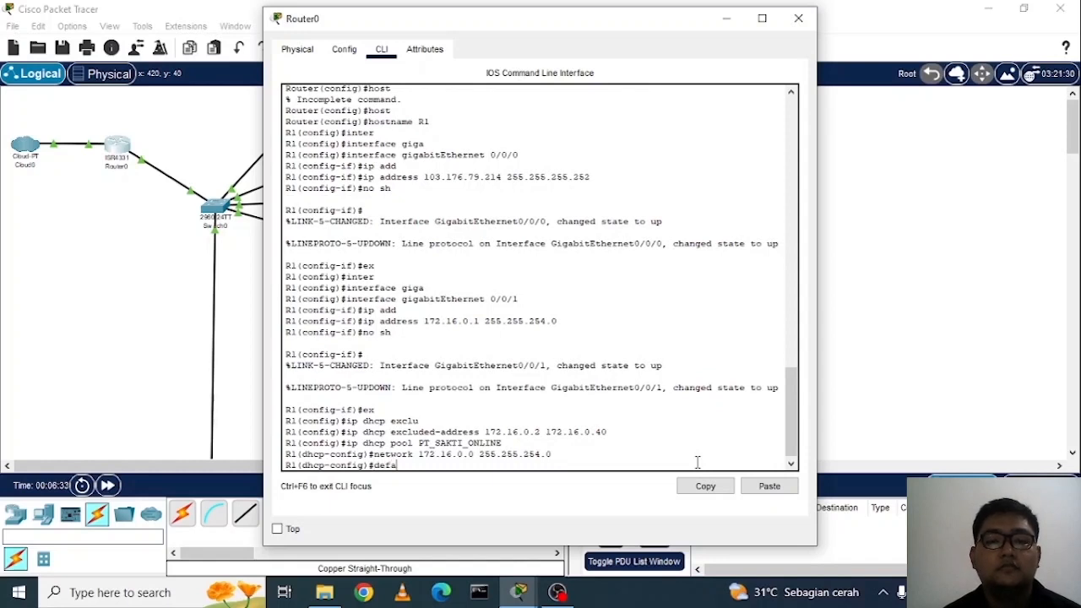
type("ult-router")
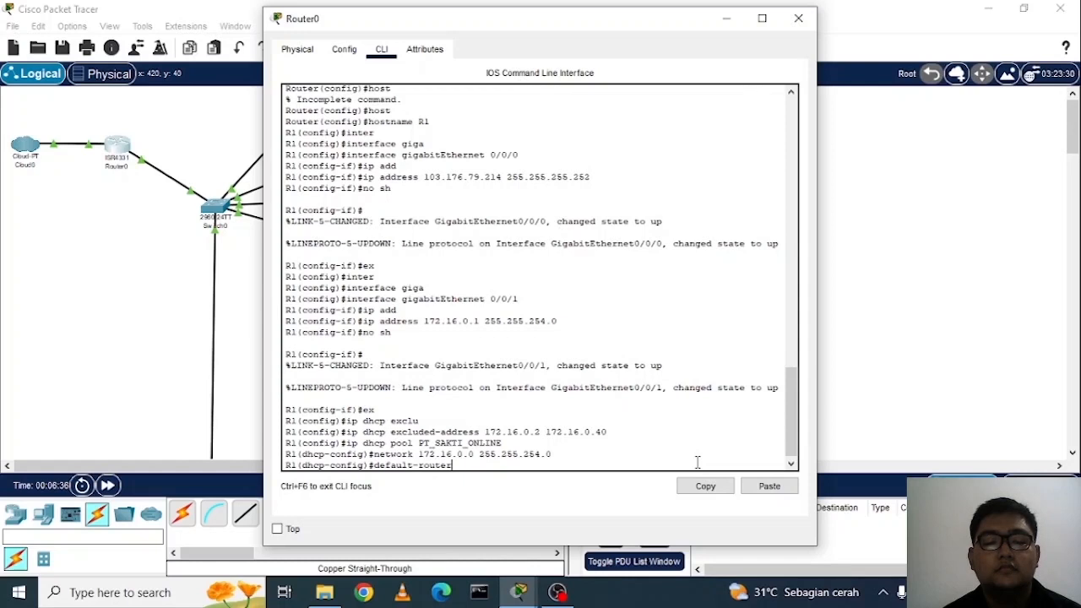
type(" 172.16.0.1")
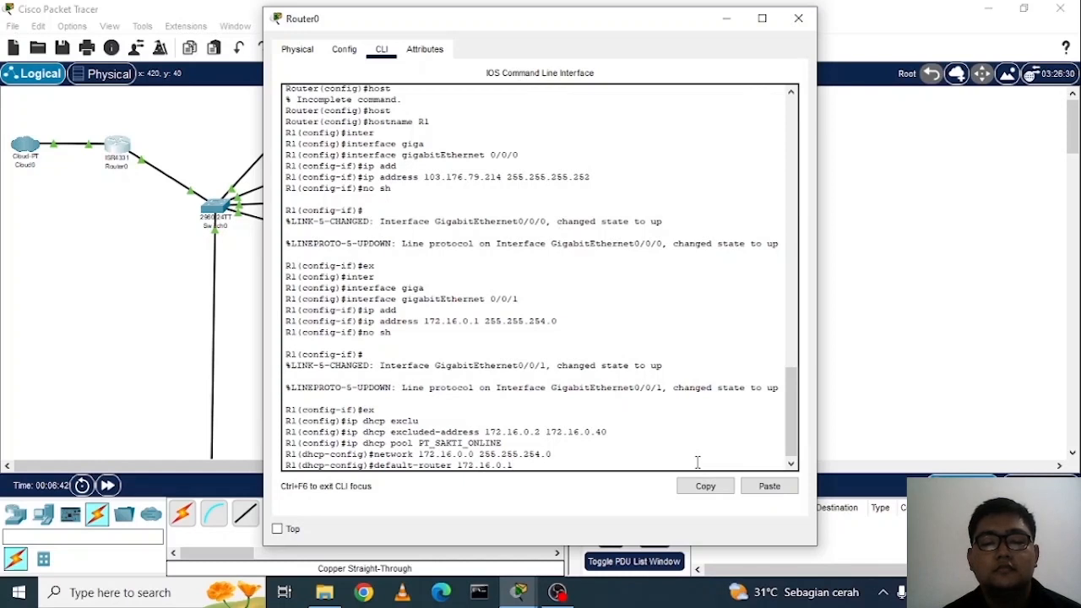
key("Return")
- Set the DHCP pool's DNS server to 27.50.20.21
type("dns-server")
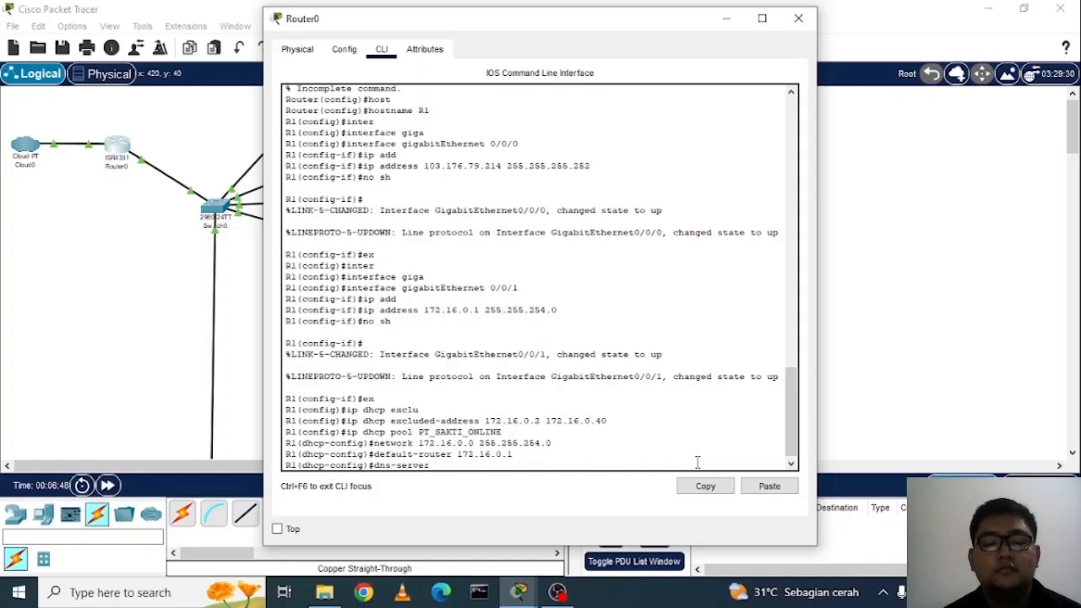
type(" 27.")
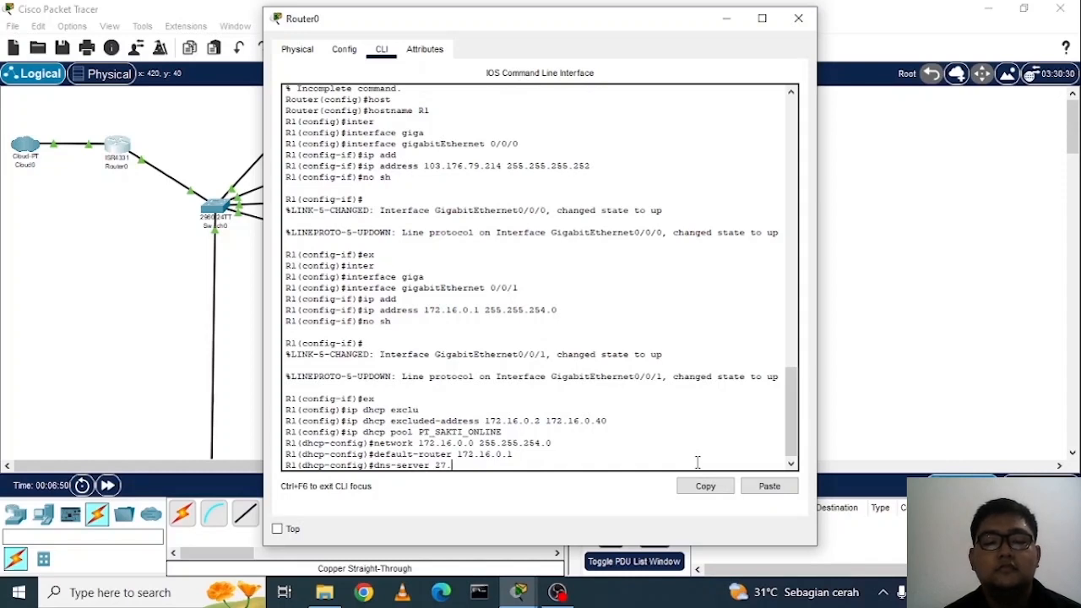
type("50.2")
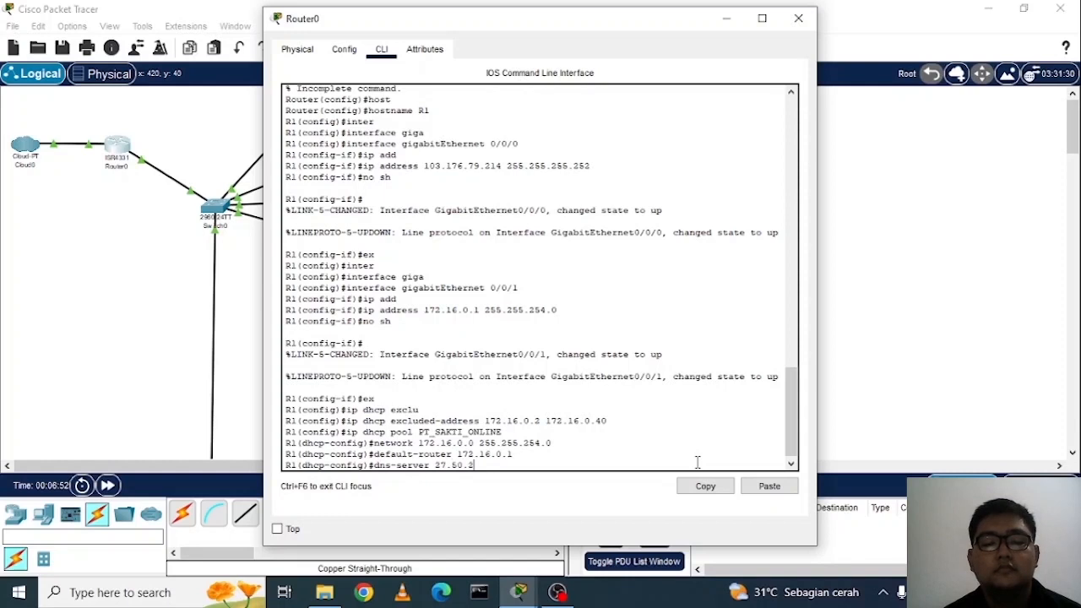
type("0.21")
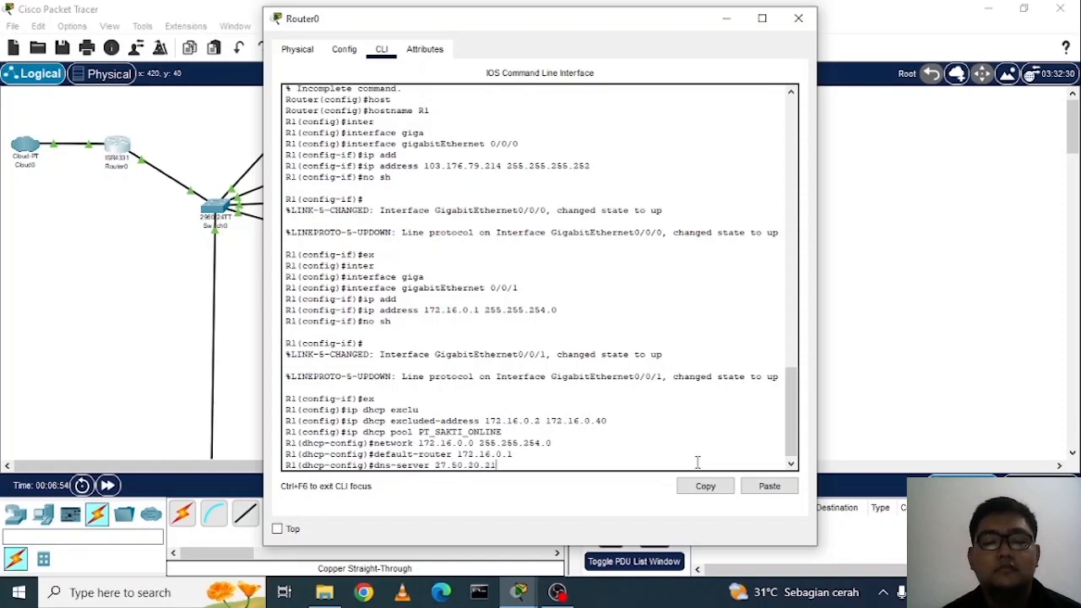
key("Return")
- Exit the DHCP pool and global configuration modes to return R1 to privileged EXEC mode
type("e")
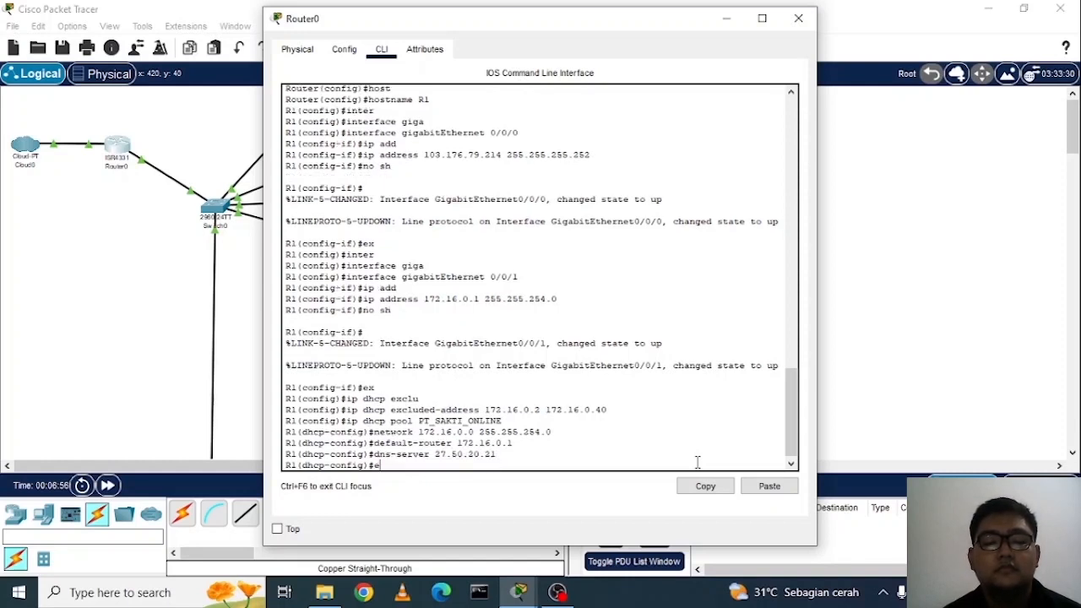
type("x")
key("Return")
type("ex")
key("Return")
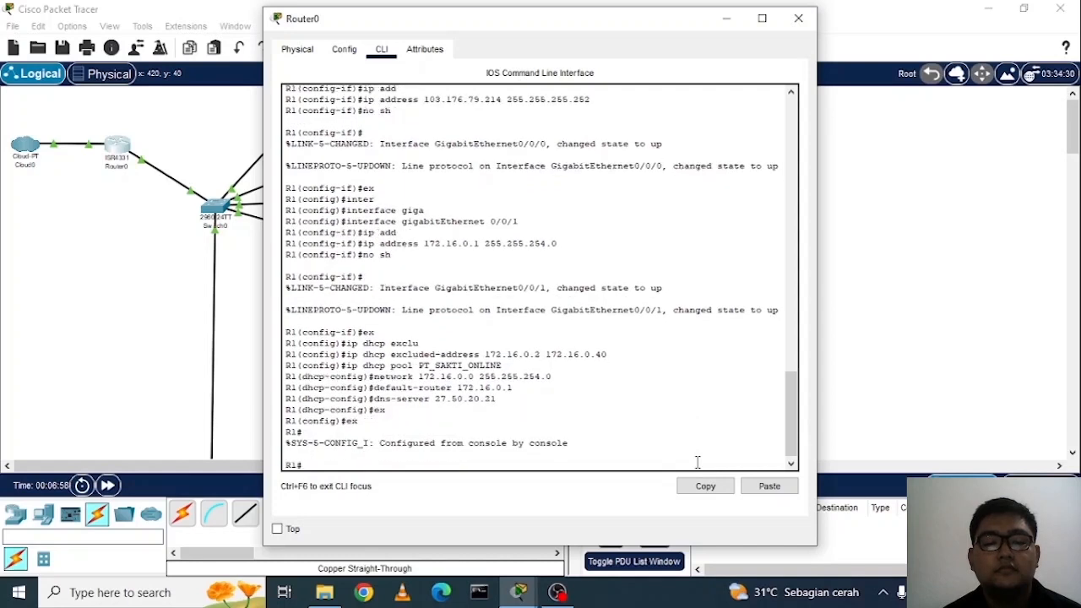
- Copy R1's running-config to startup-config, accepting the default destination filename
type("copy runn")
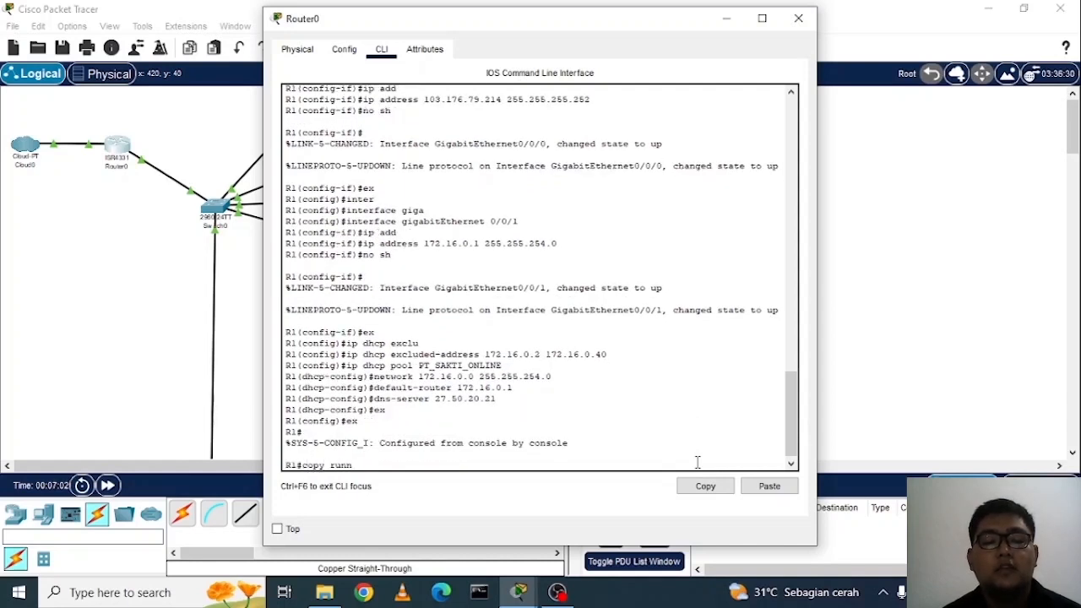
key("Tab")
type("stra")
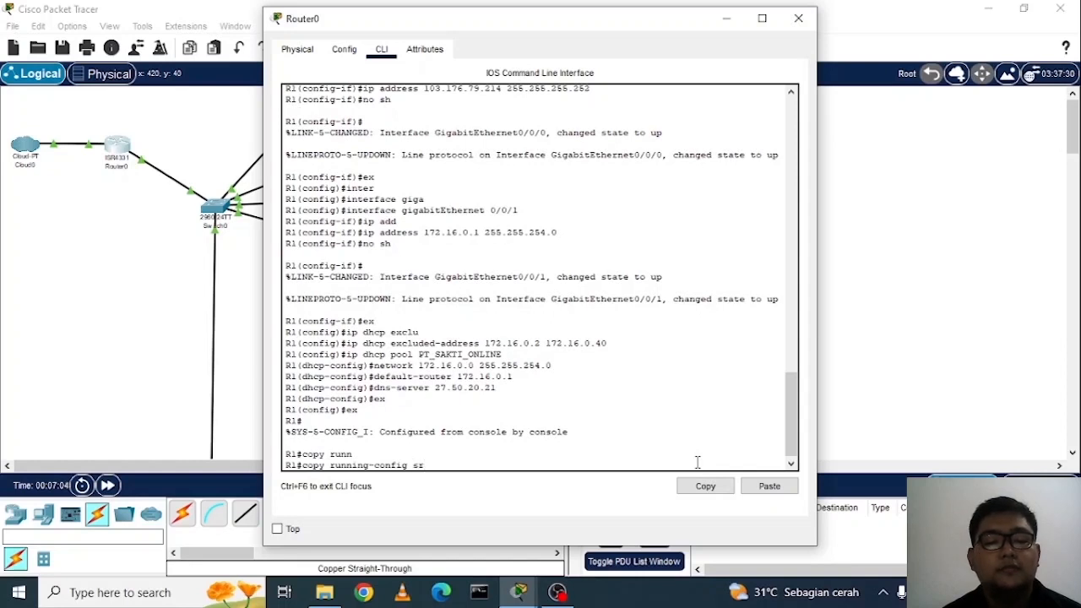
key("BackSpace")
key("BackSpace")
type("ar")
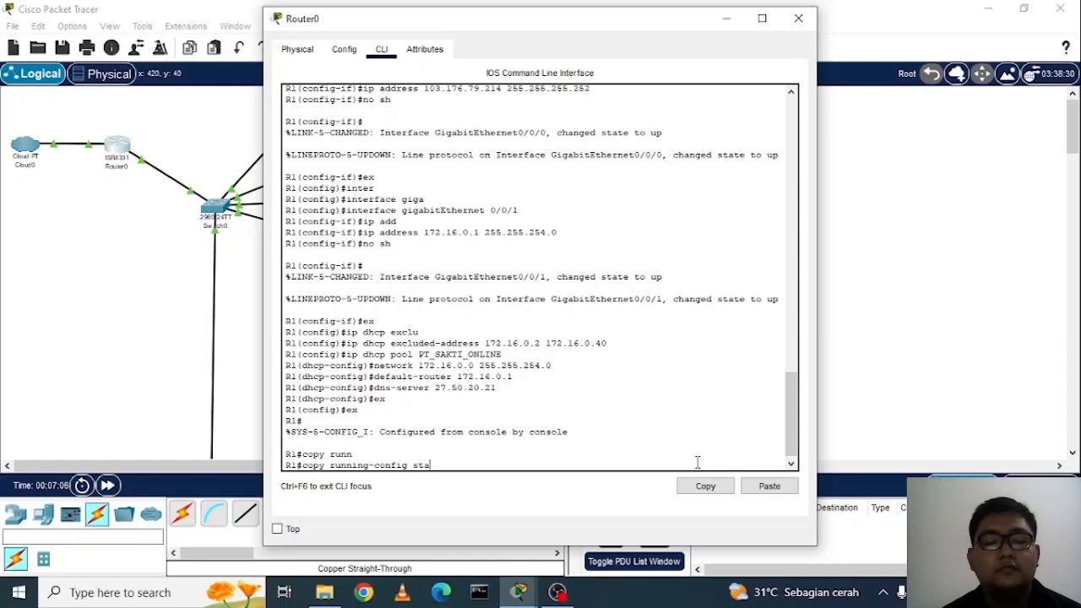
key("Tab")
key("Return")
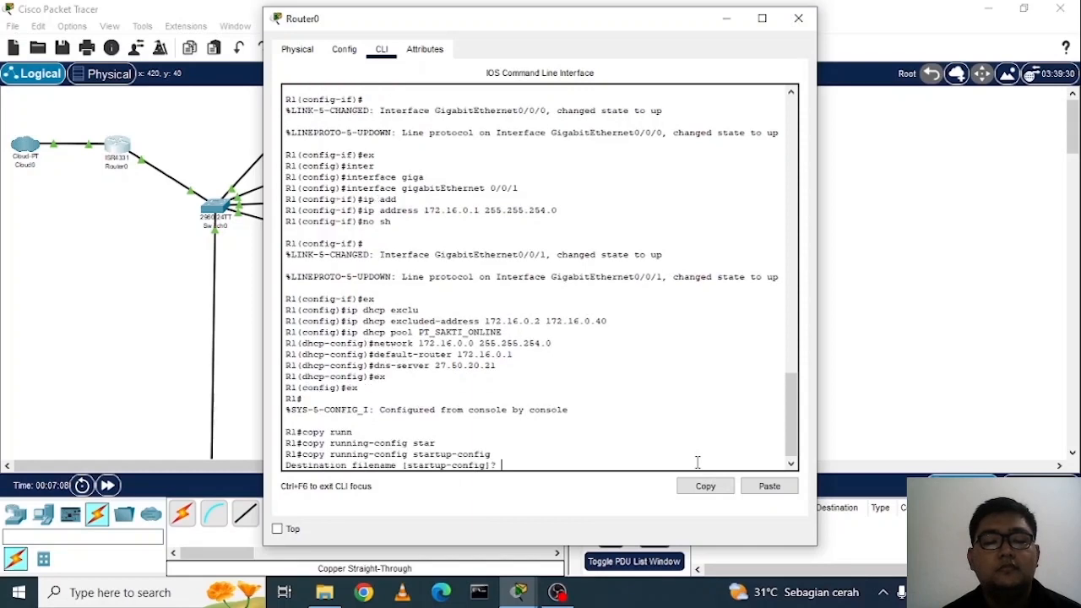
key("Return")
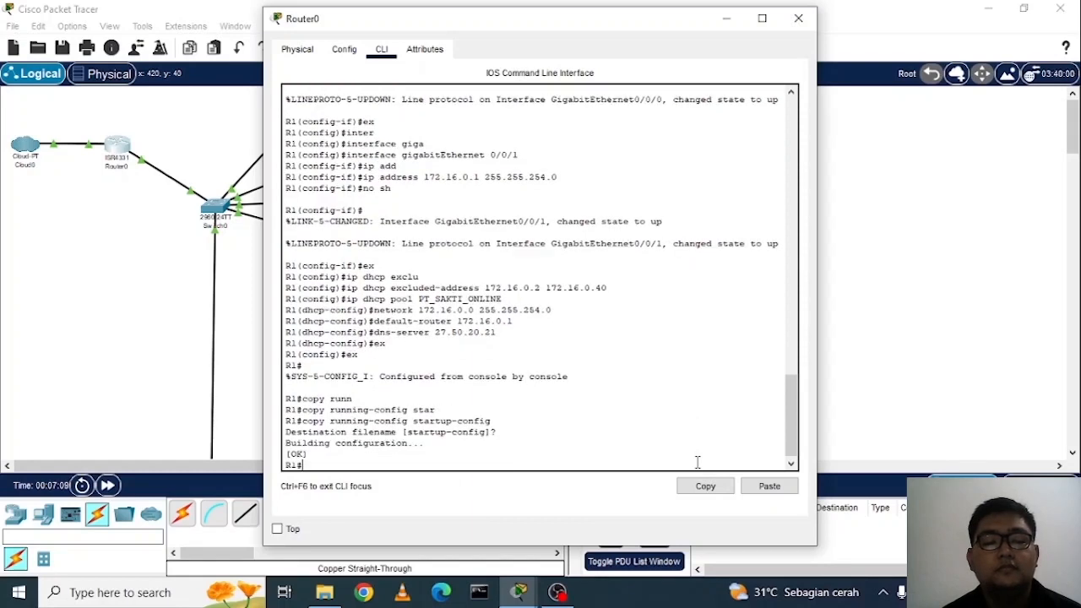
- Close Router0's window and start a command-line session on Switch0
left_click(798, 18)
left_click(221, 208)
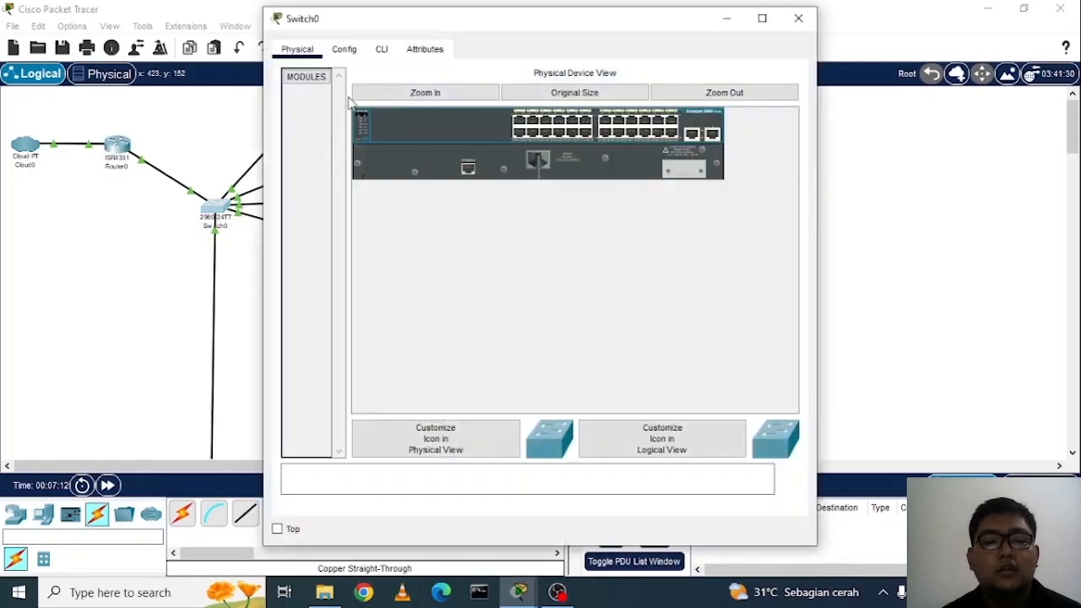
left_click(381, 49)
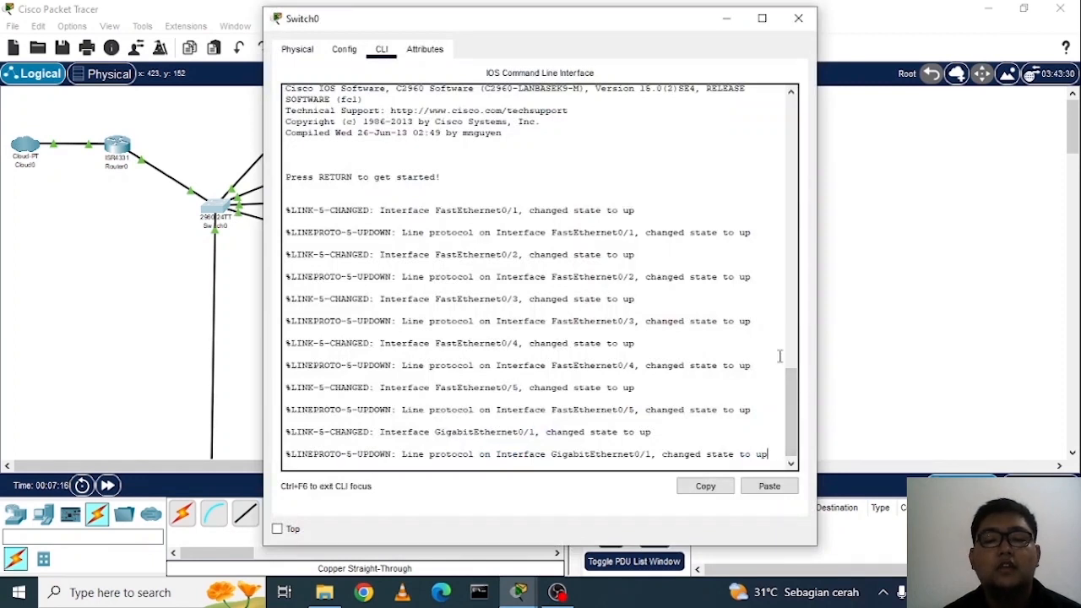
key("Return")
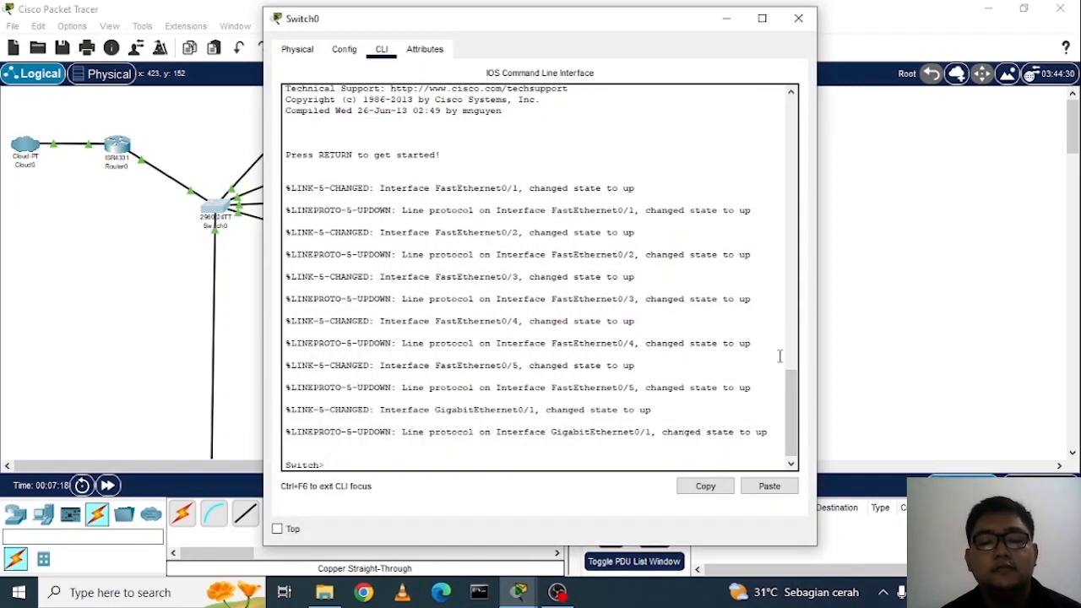
- Enable privileged mode on Switch0 and enter global configuration with configure terminal
type("enable")
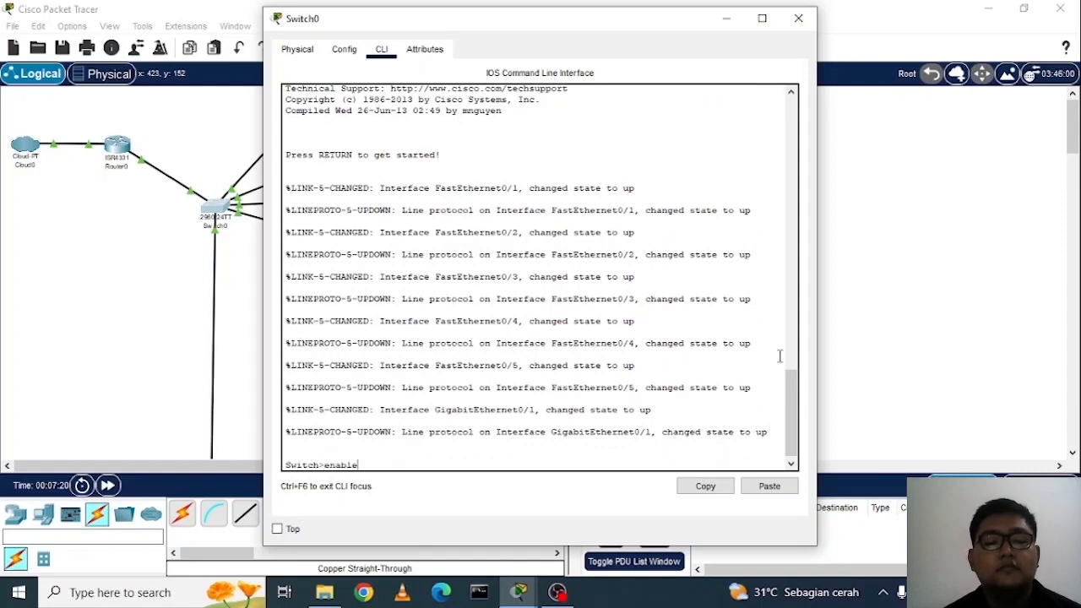
key("Return")
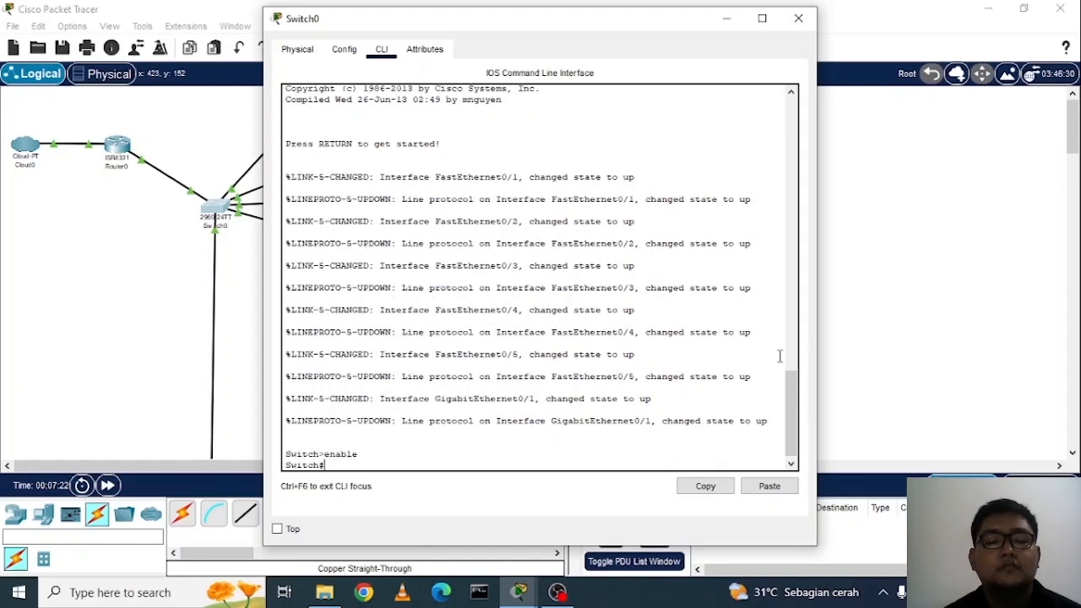
type("confi")
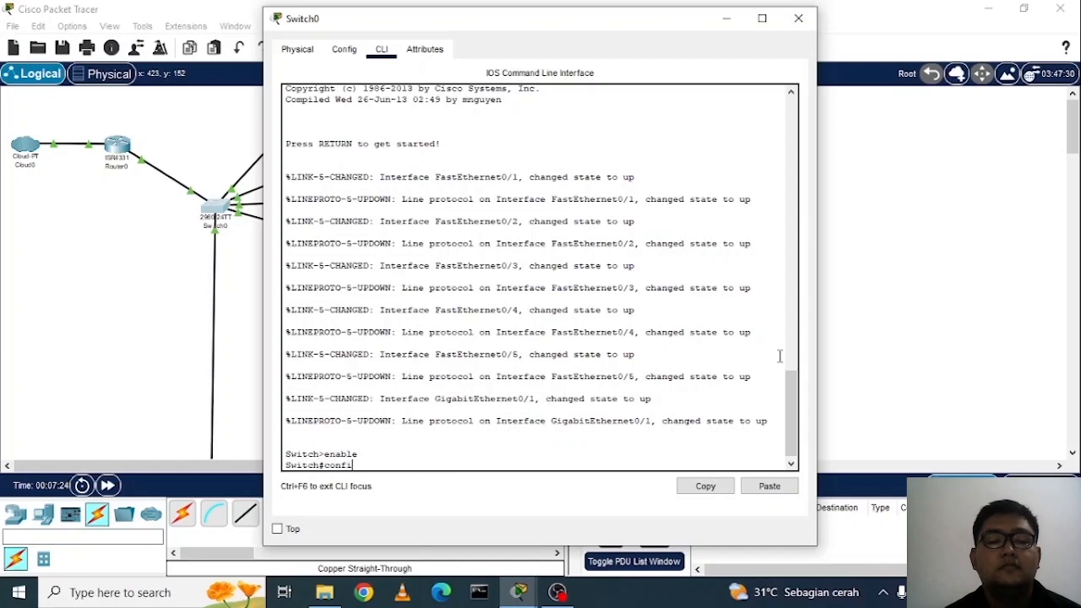
key("Tab")
type("term")
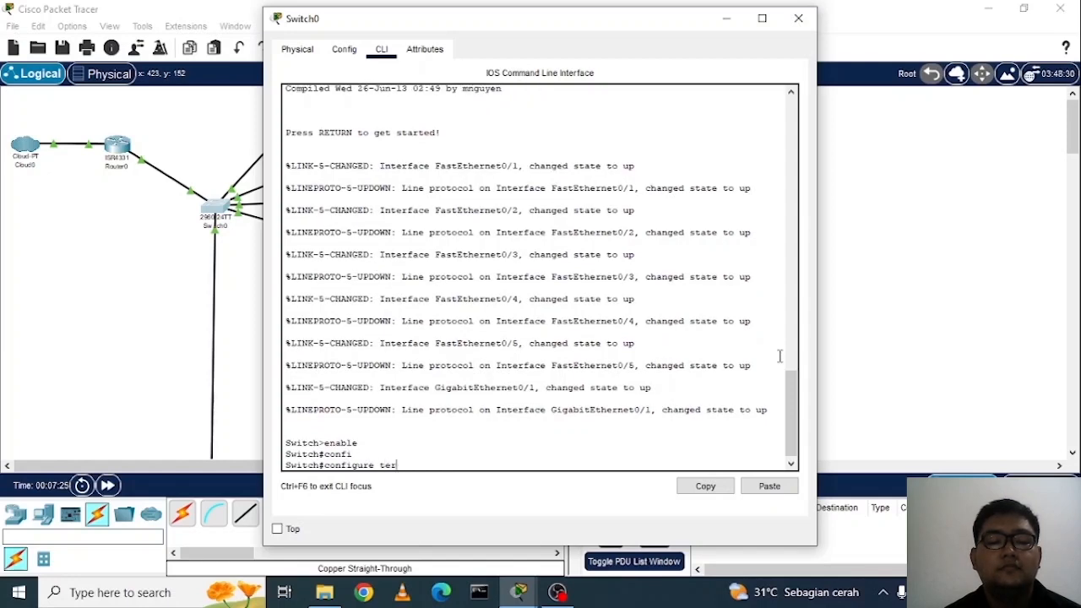
key("Tab")
key("Return")
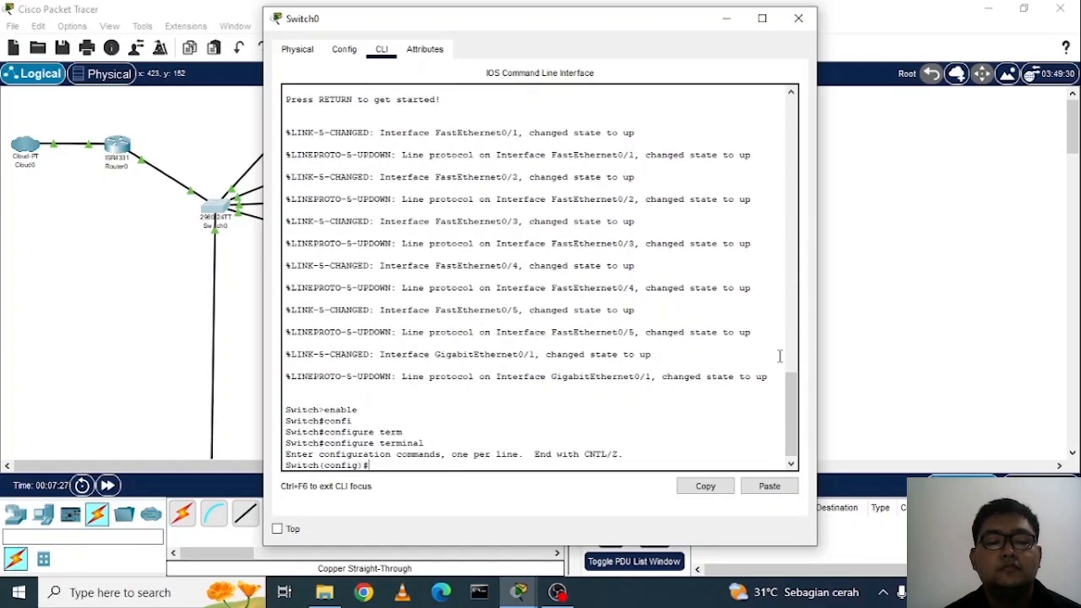
- Set the hostname of Switch0 to MS1
type("host")
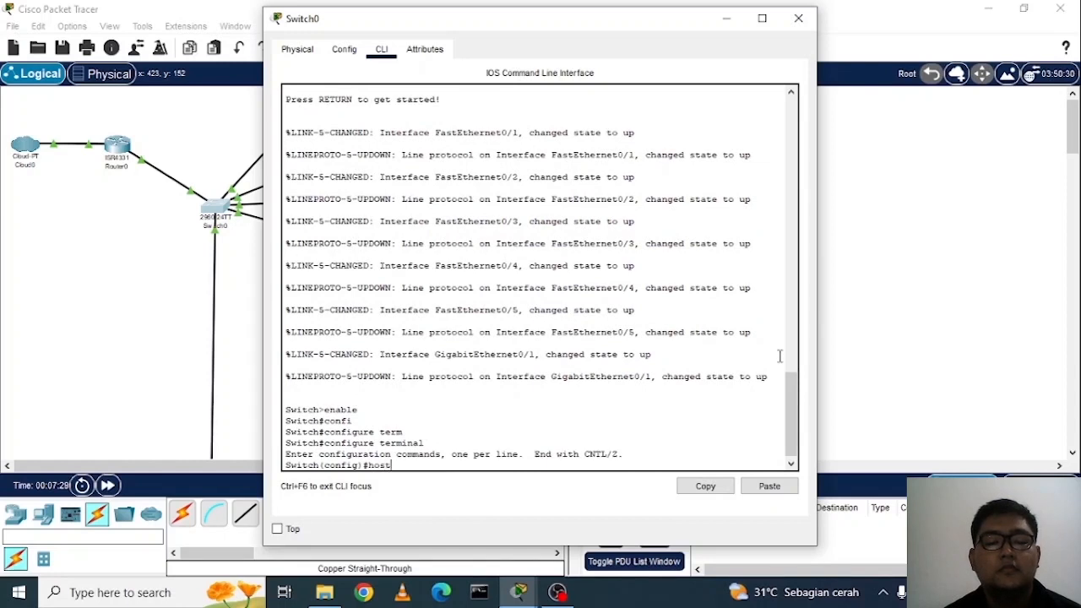
key("Tab")
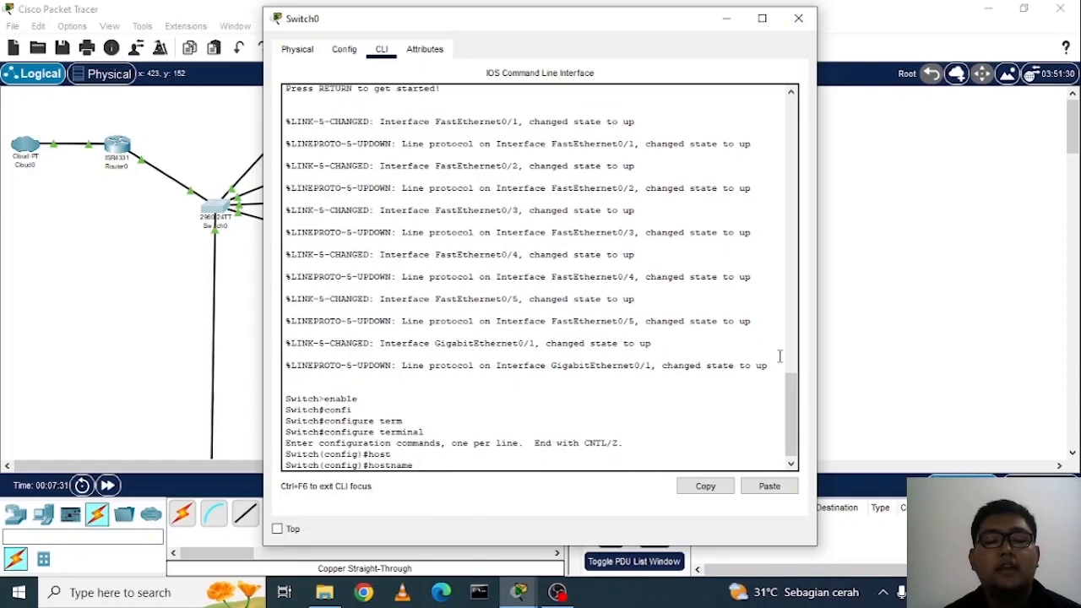
type("MS1")
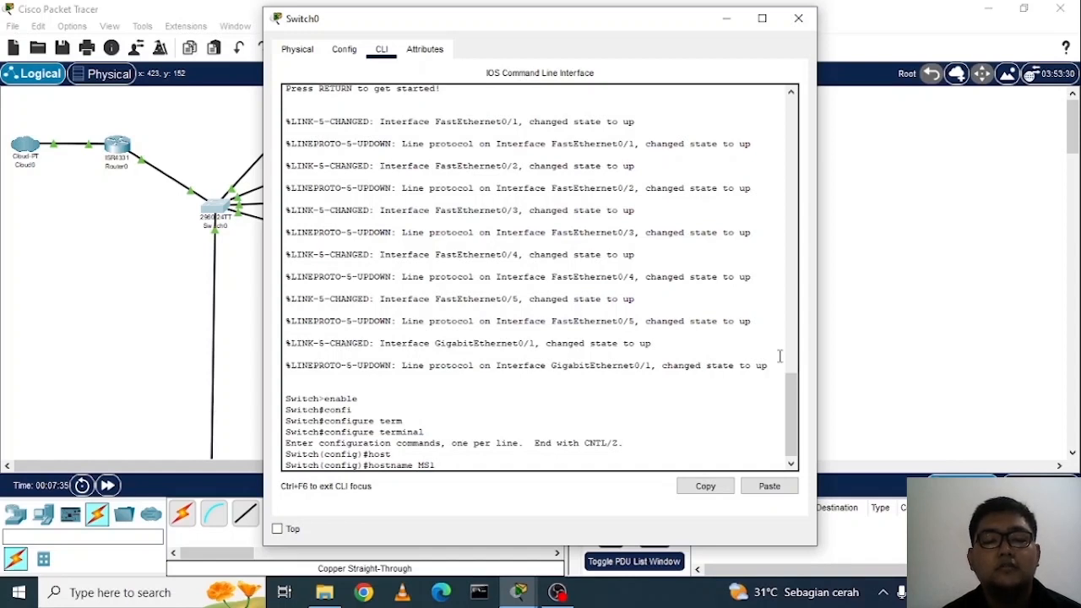
key("Return")
type("ip add")
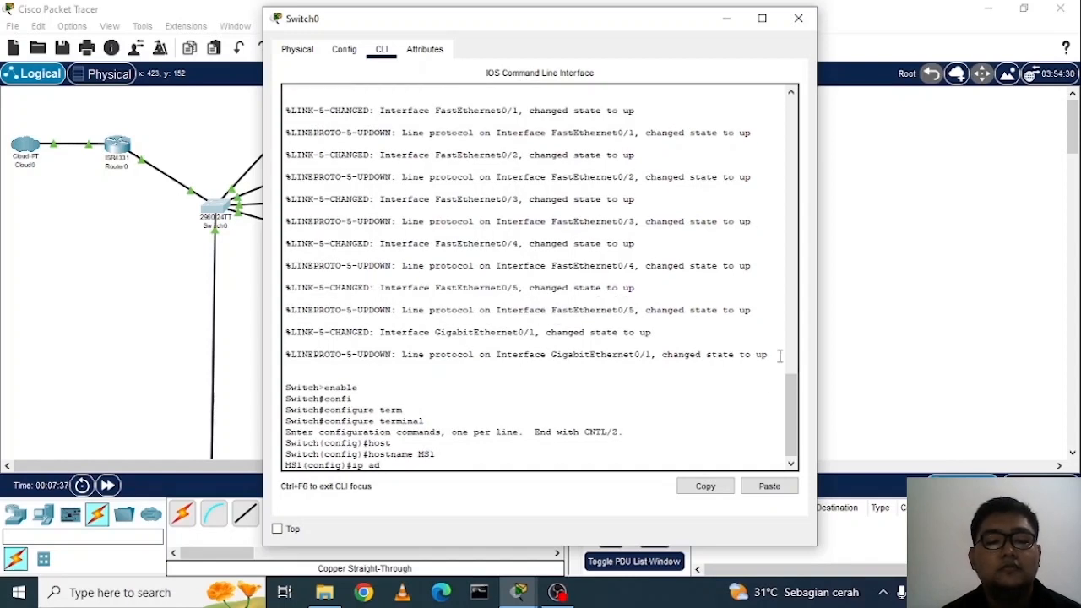
key("Tab")
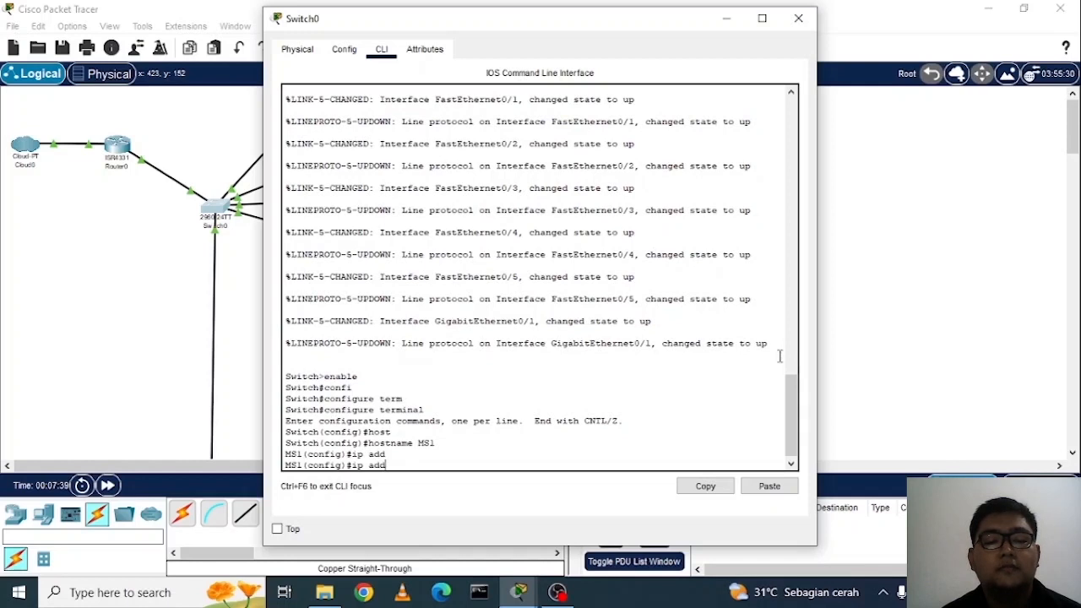
key("BackSpace")
key("BackSpace")
key("BackSpace")
key("BackSpace")
- Enter interface configuration for vlan1 on switch MS1
type("nter")
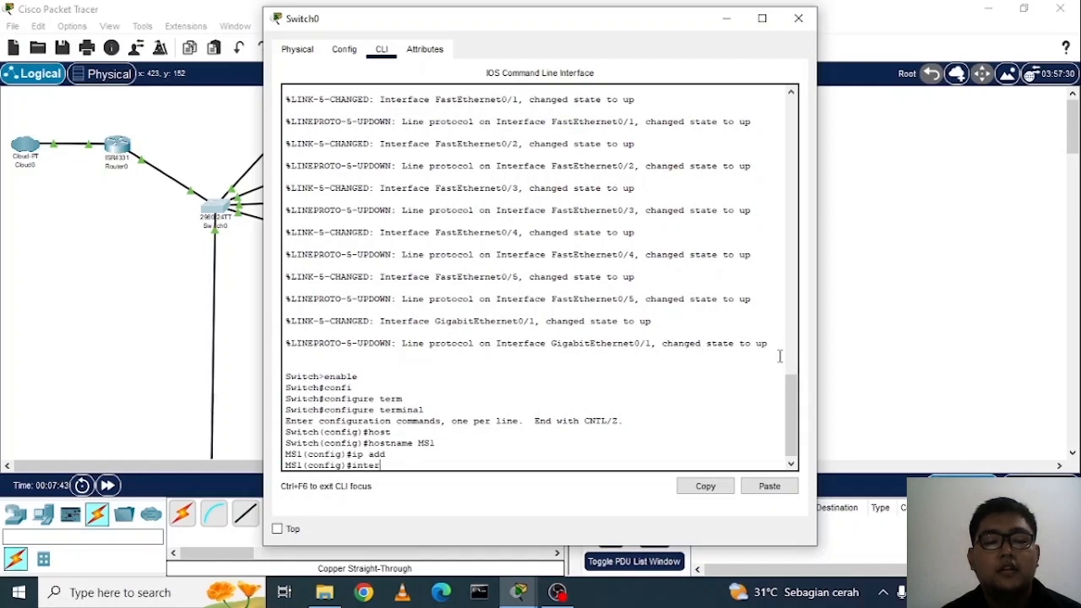
type("face")
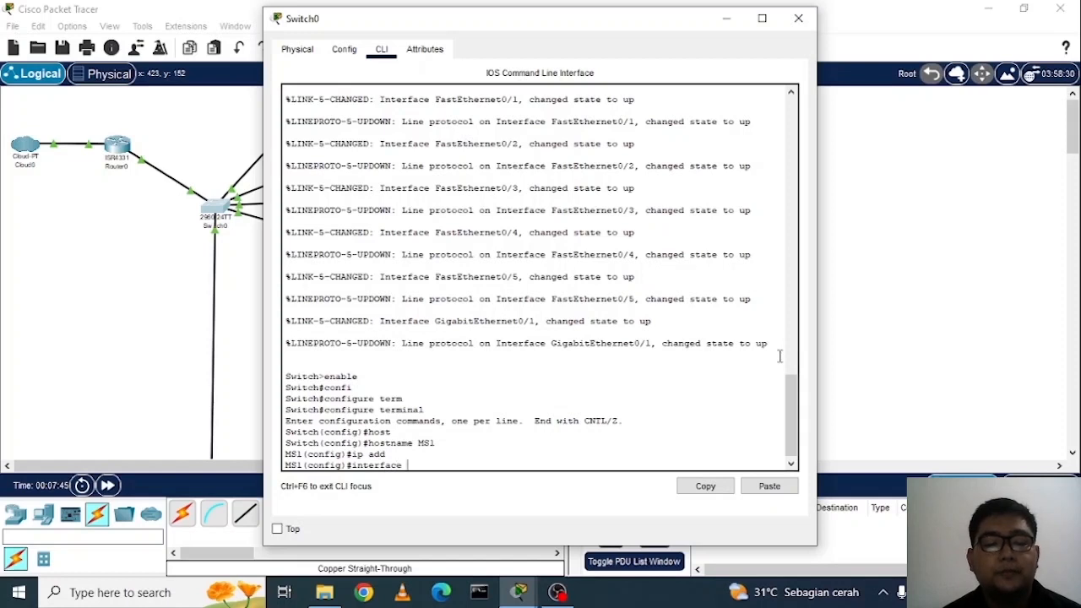
type(" vlan")
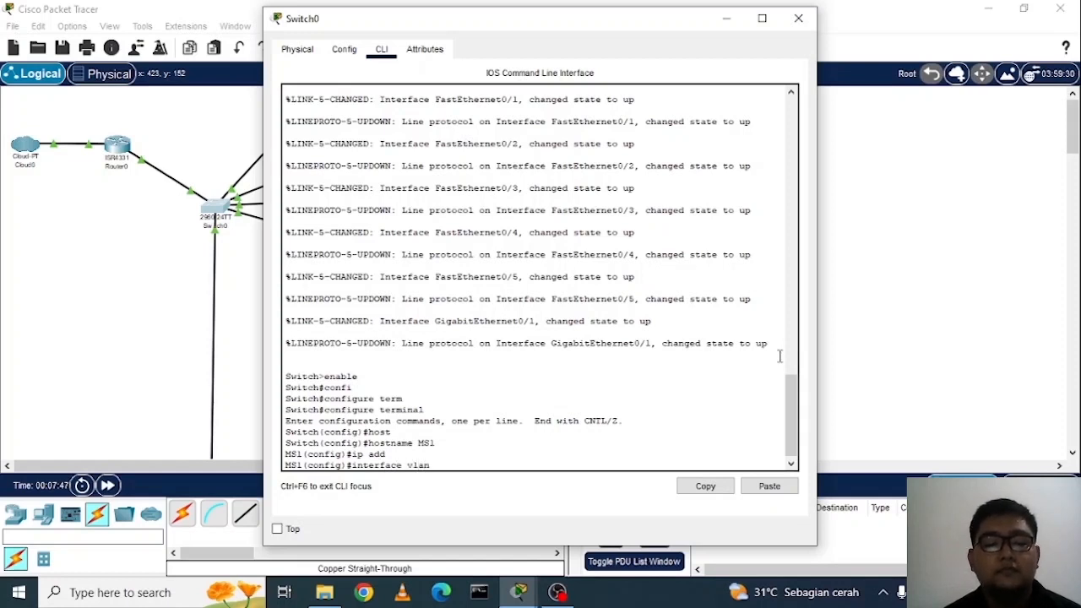
type("1")
key("Return")
- Assign MS1's vlan1 interface the IP address 172.16.0.2 with subnet mask 255.255.254.0
type("ip")
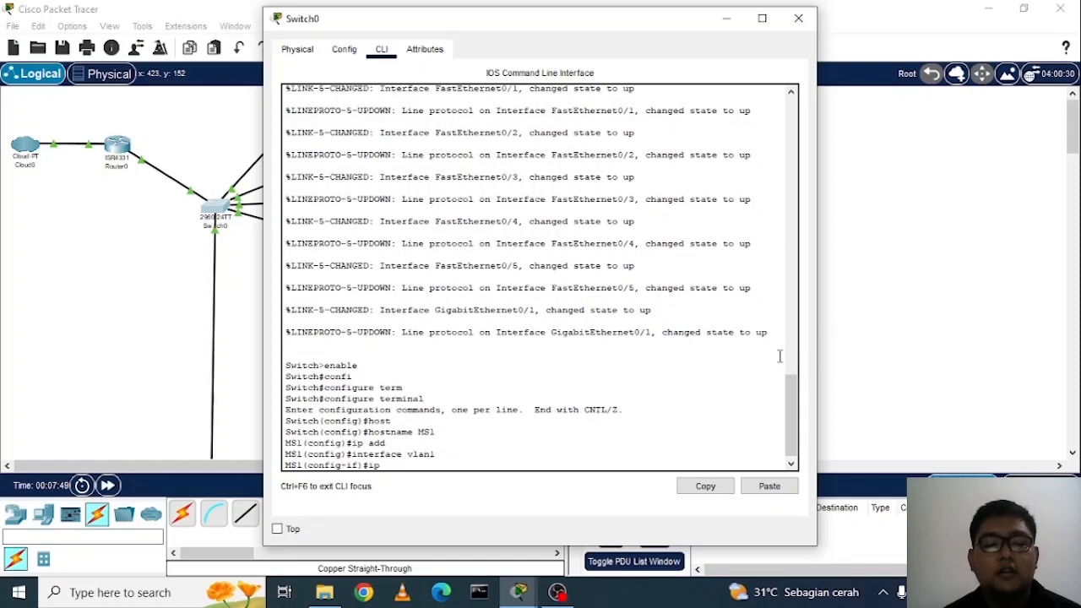
type(" add")
key("Tab")
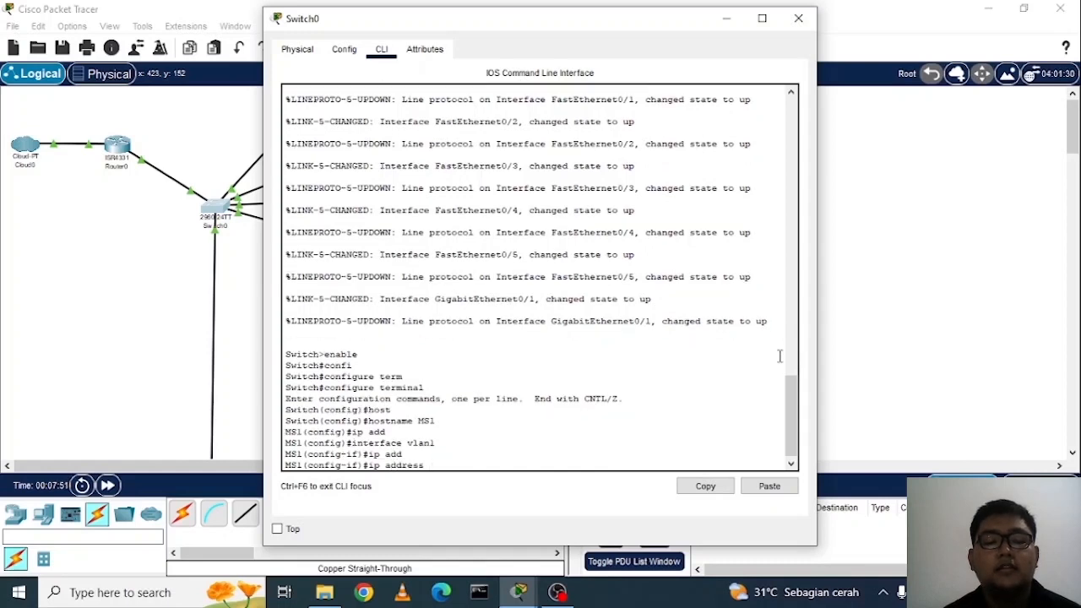
type("172.16.")
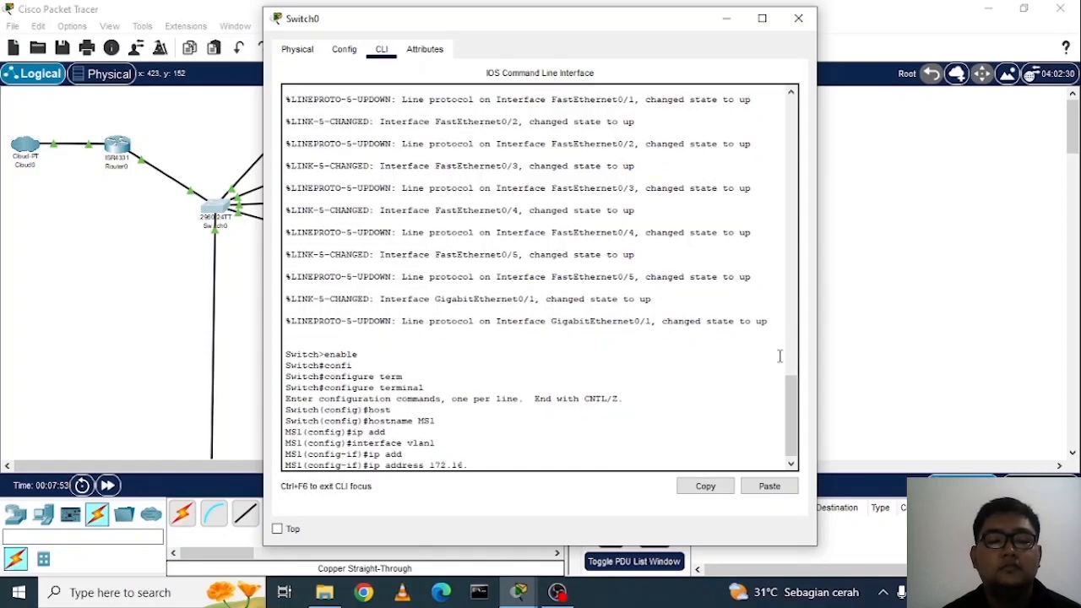
type("0.2")
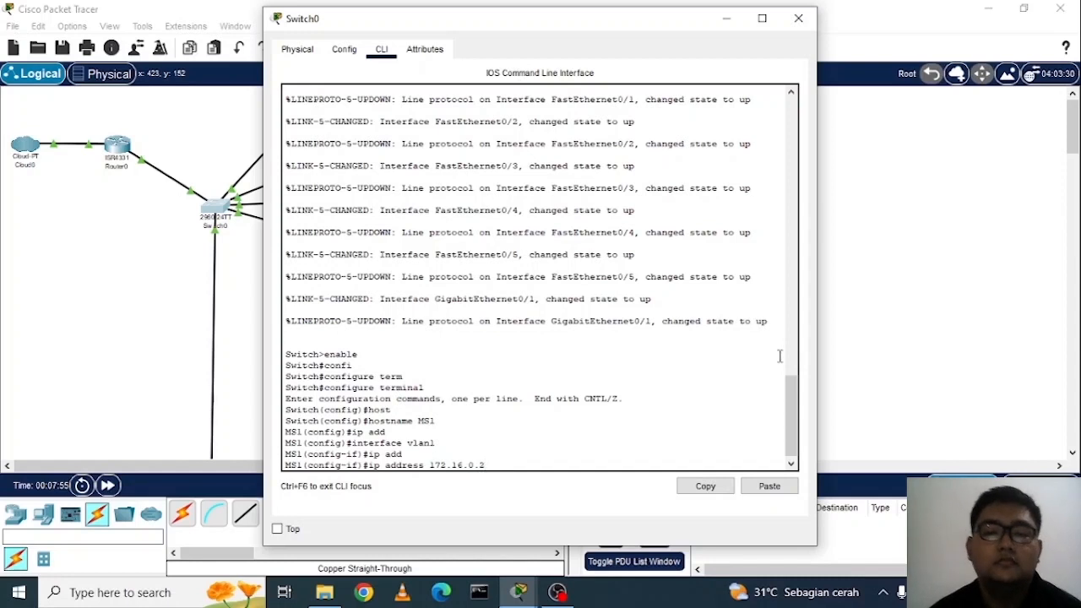
type(" 255.255.254")
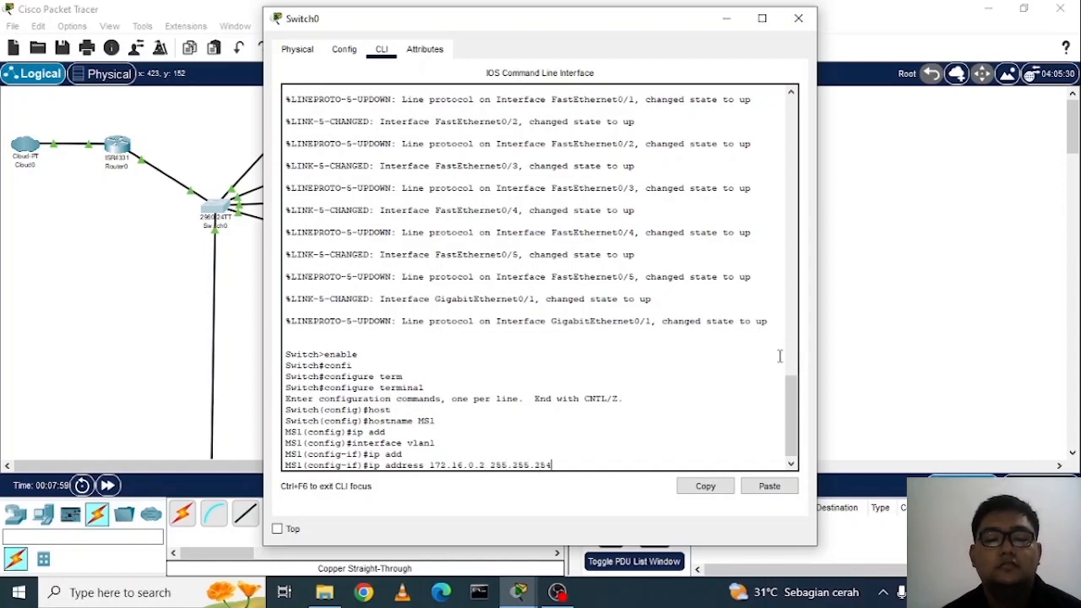
type(".0")
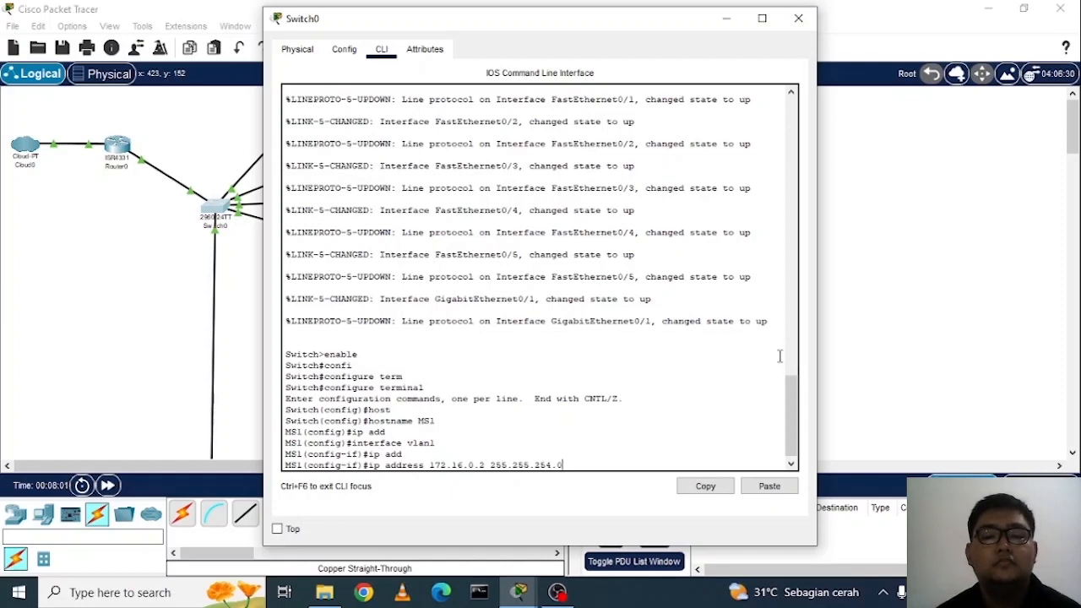
key("Return")
- Enable MS1's vlan1 interface with no shutdown and exit back to privileged mode
type("no ")
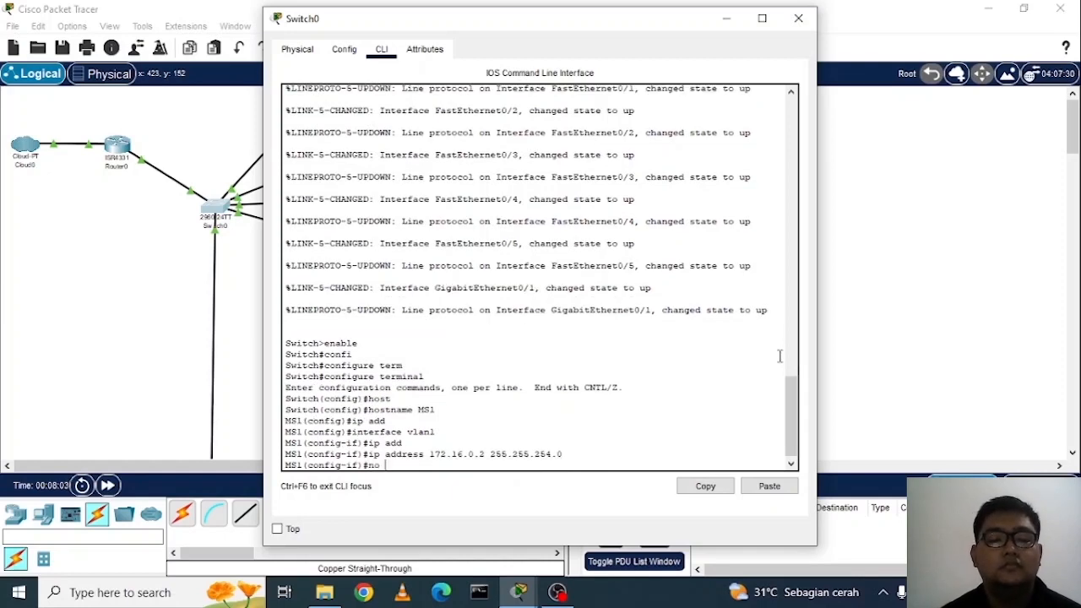
type("sh")
key("Return")
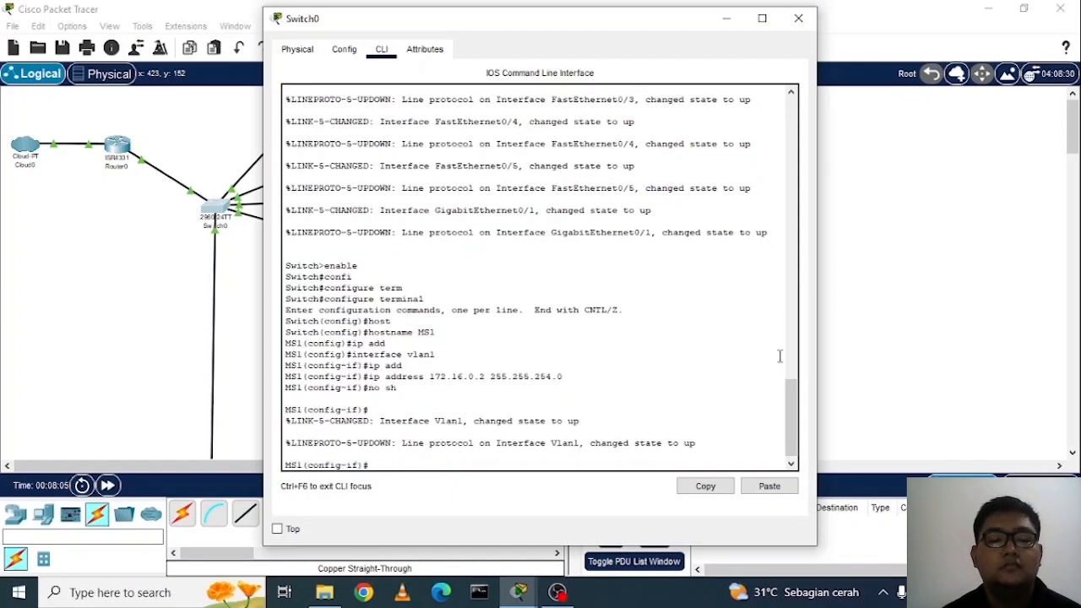
type("ex")
key("Return")
type("ex")
key("Return")
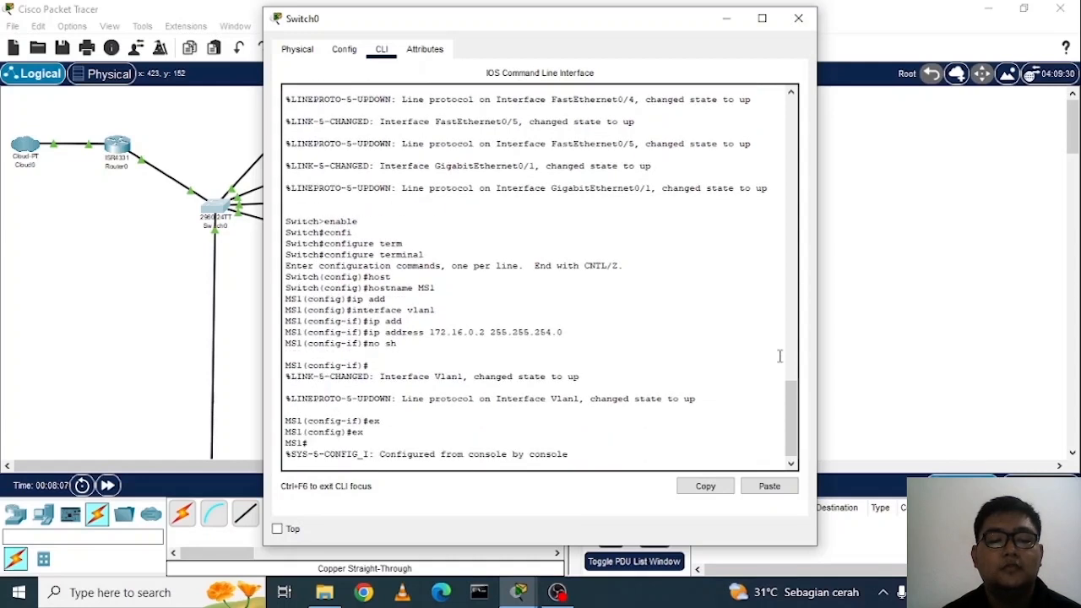
key("Return")
- Copy MS1's running-config to startup-config, accepting the default destination filename
type("c")
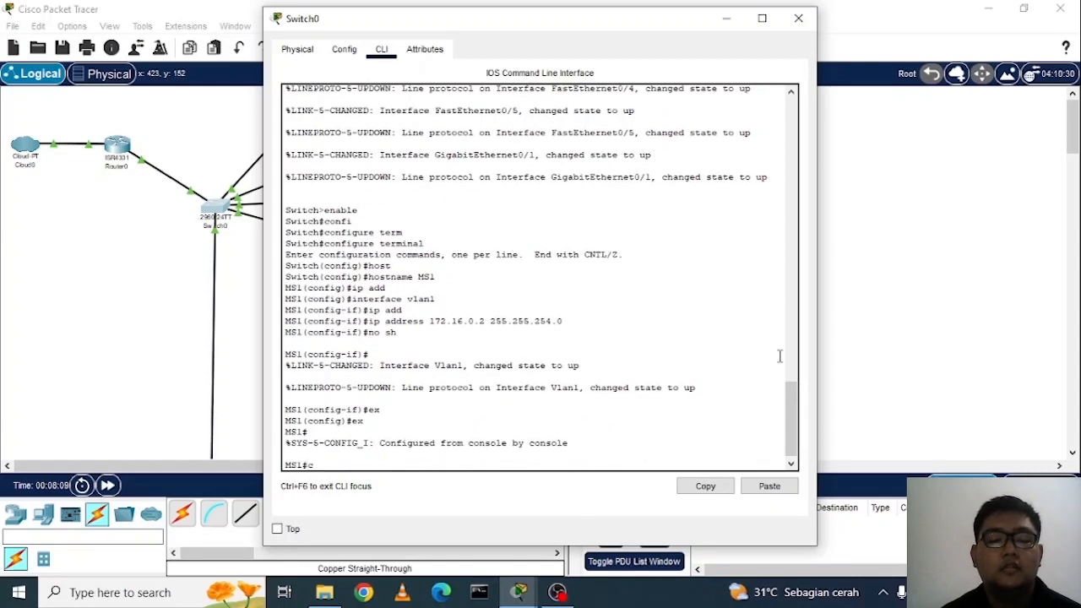
type("opy runn")
key("Tab")
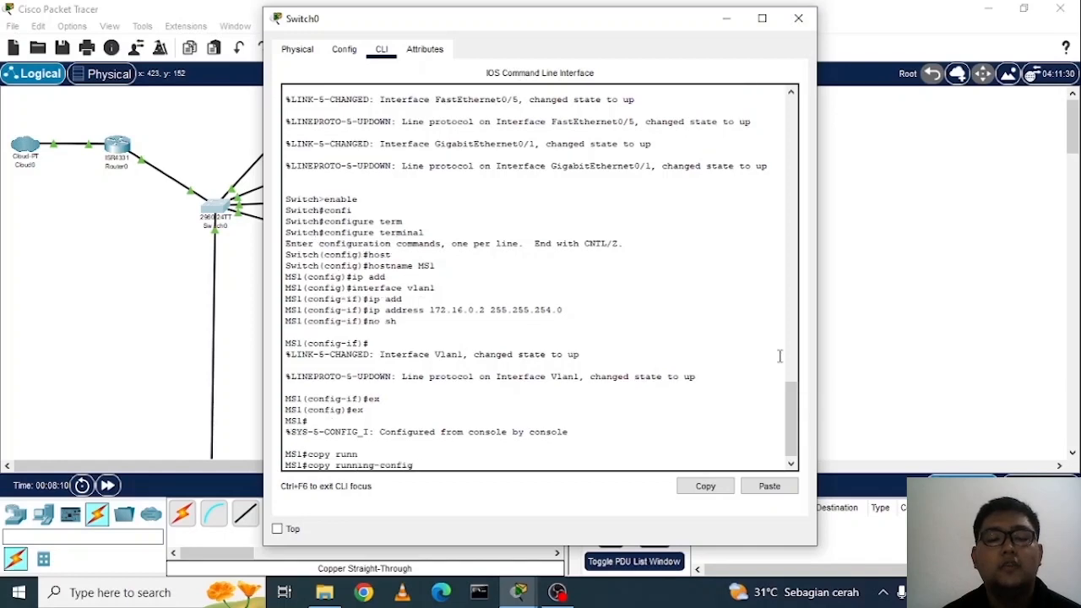
type("start")
key("Tab")
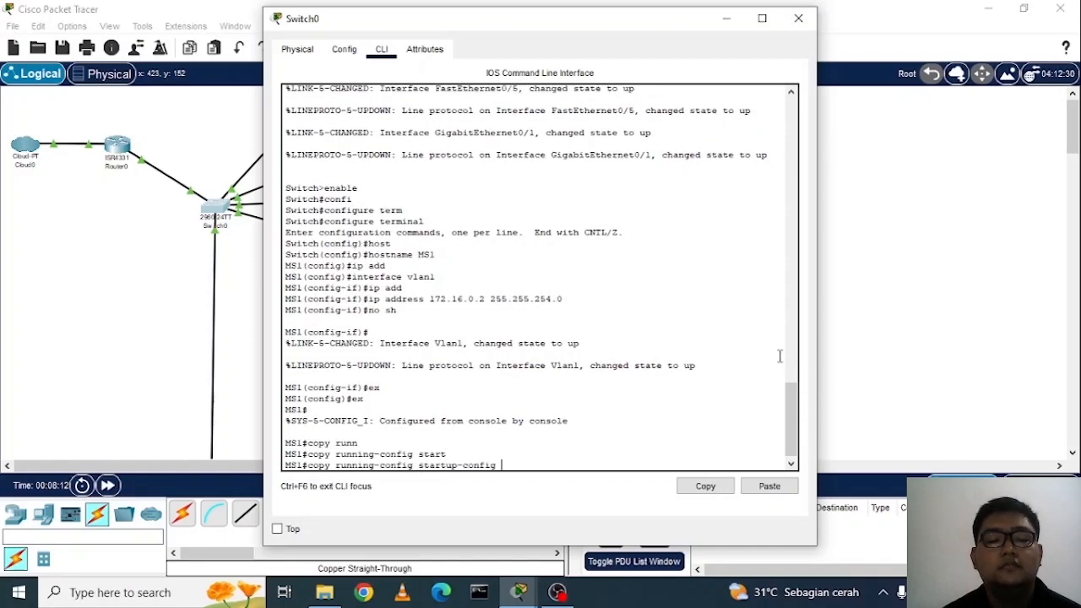
key("Return")
key("Return")
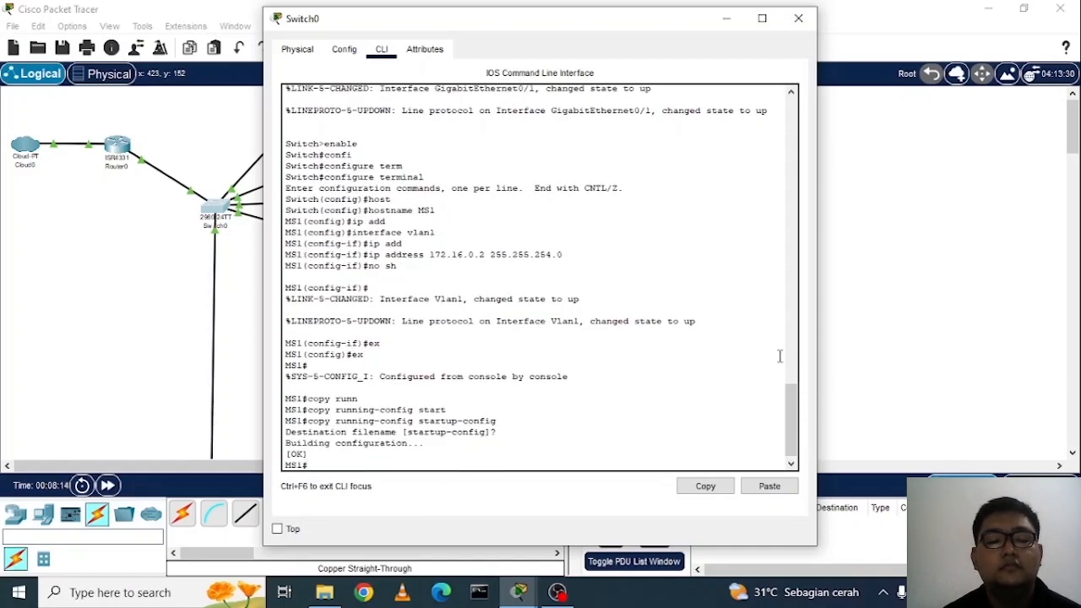
- Close Switch0's window and start a command-line session on Switch1
left_click(798, 18)
left_click(492, 281)
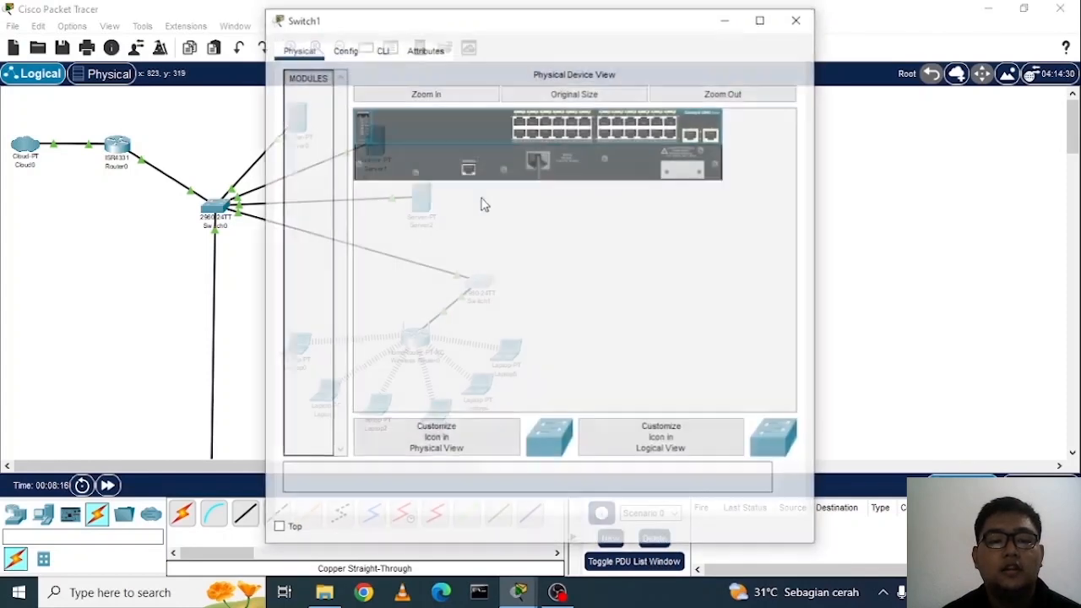
left_click(381, 49)
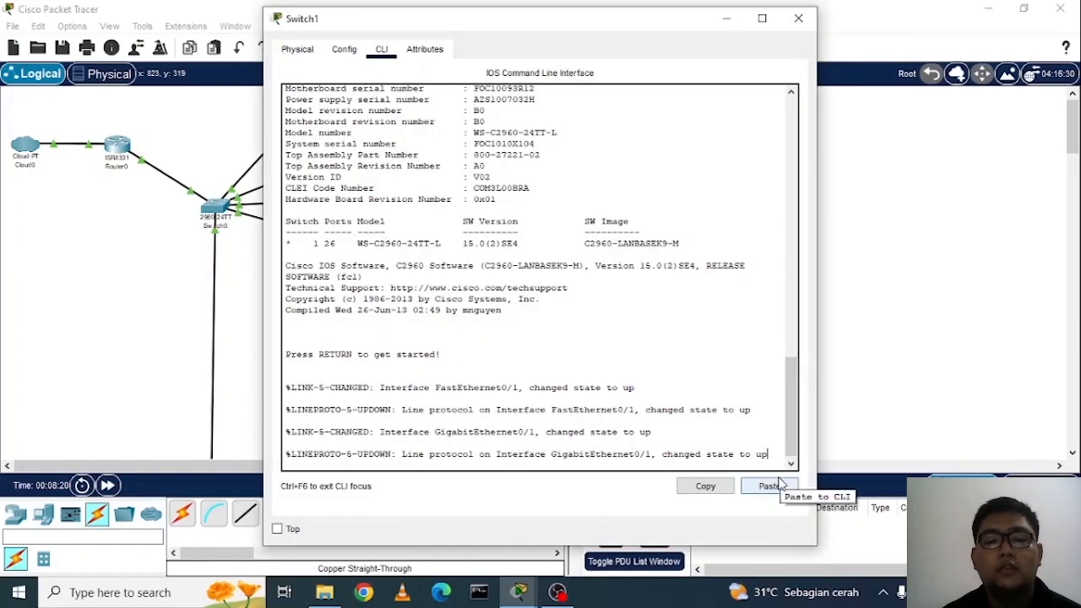
key("Return")
- Enable privileged mode on Switch1 and enter global configuration with configure terminal
type("enable")
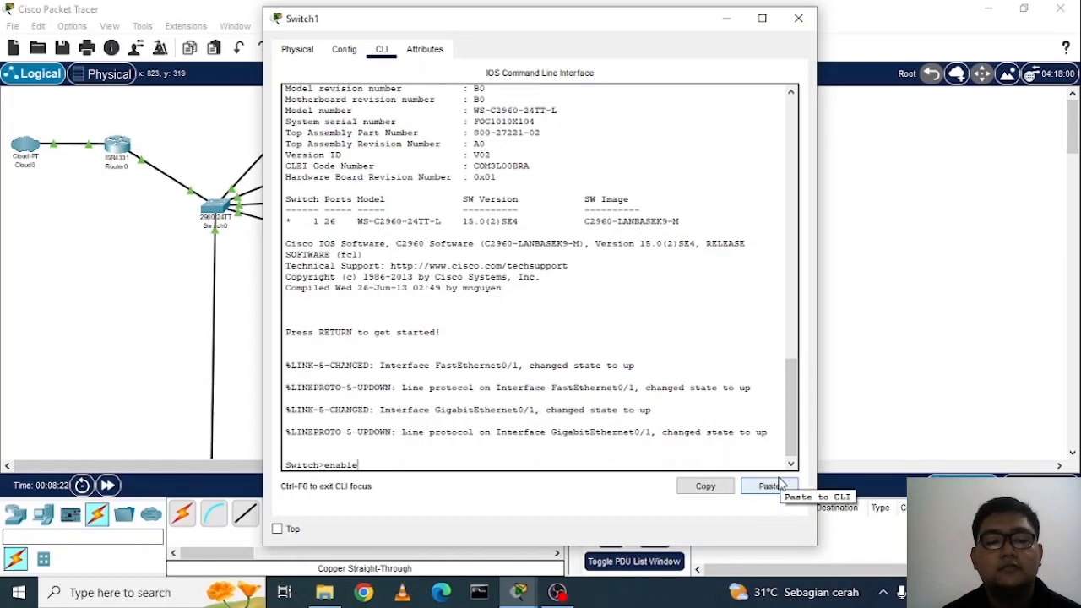
key("Return")
type("confi")
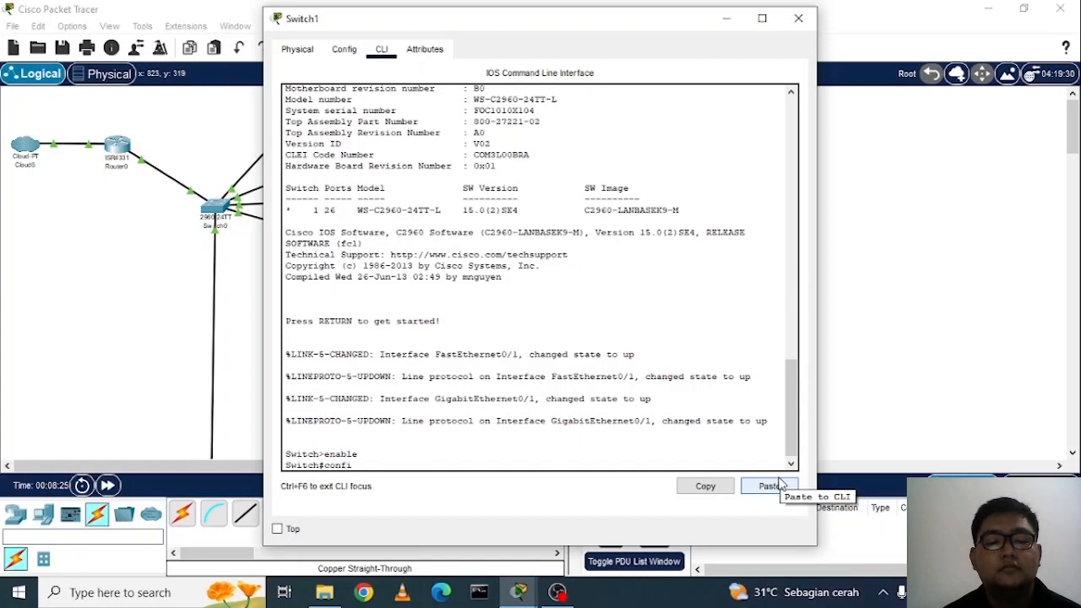
key("Tab")
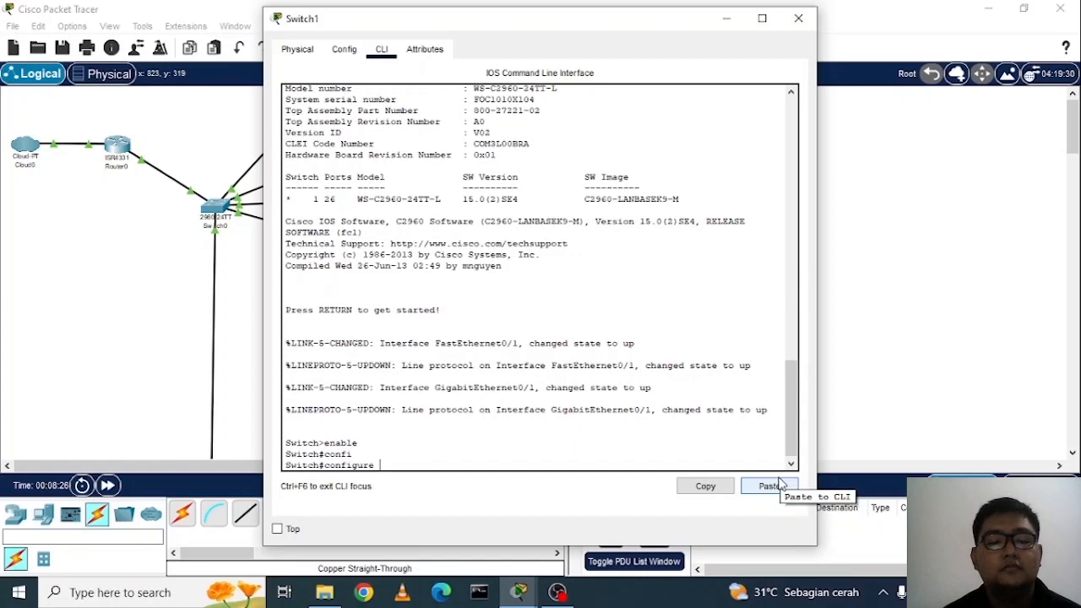
type("term")
key("Tab")
key("Return")
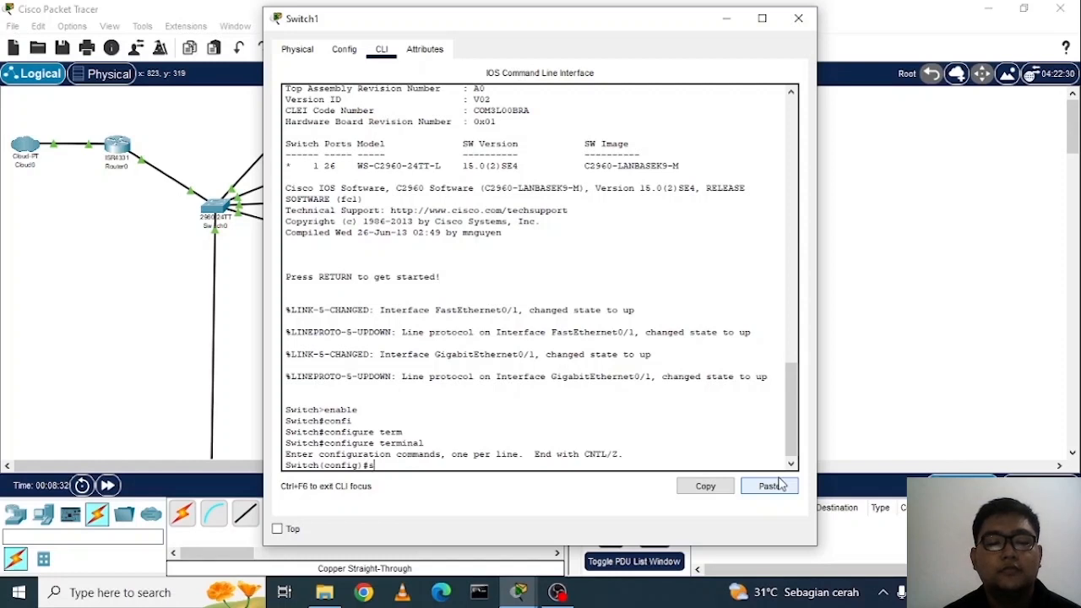
- Set the hostname of Switch1 to DSLT2
type("host")
key("Tab")
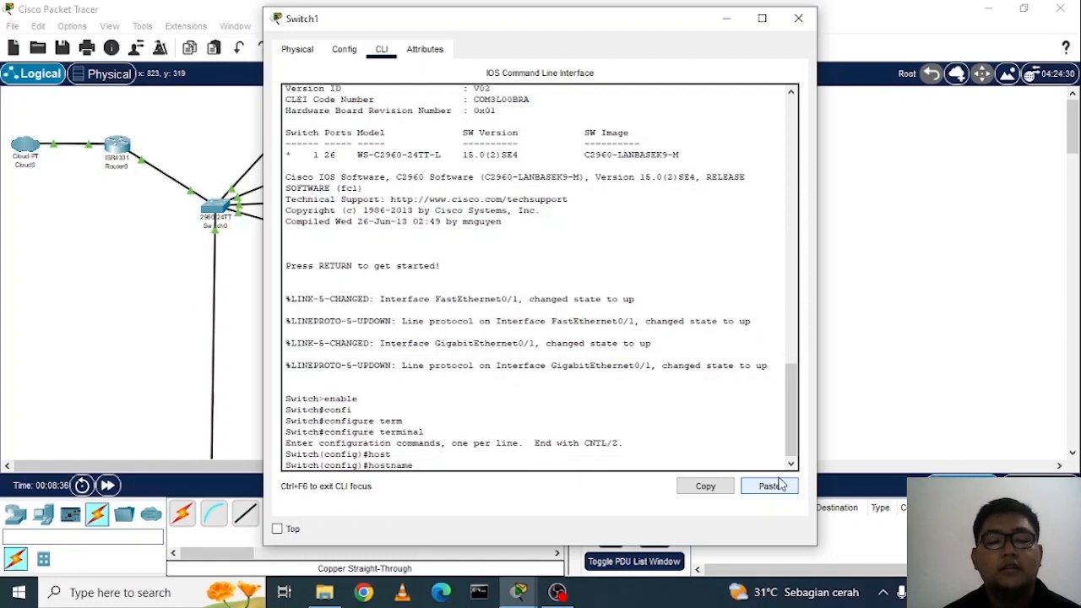
type("DSL")
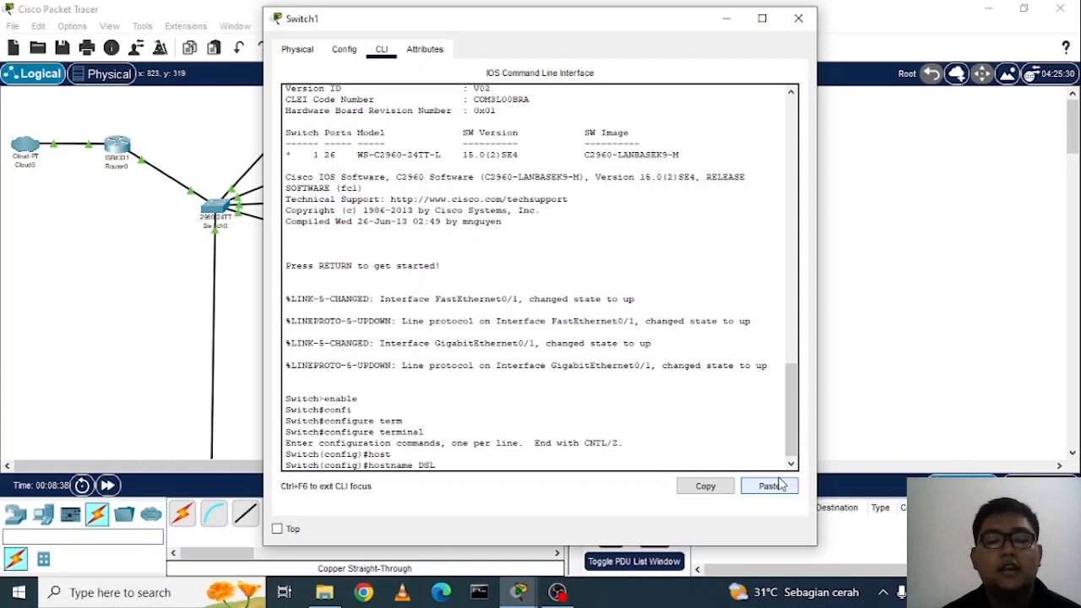
type("T2")
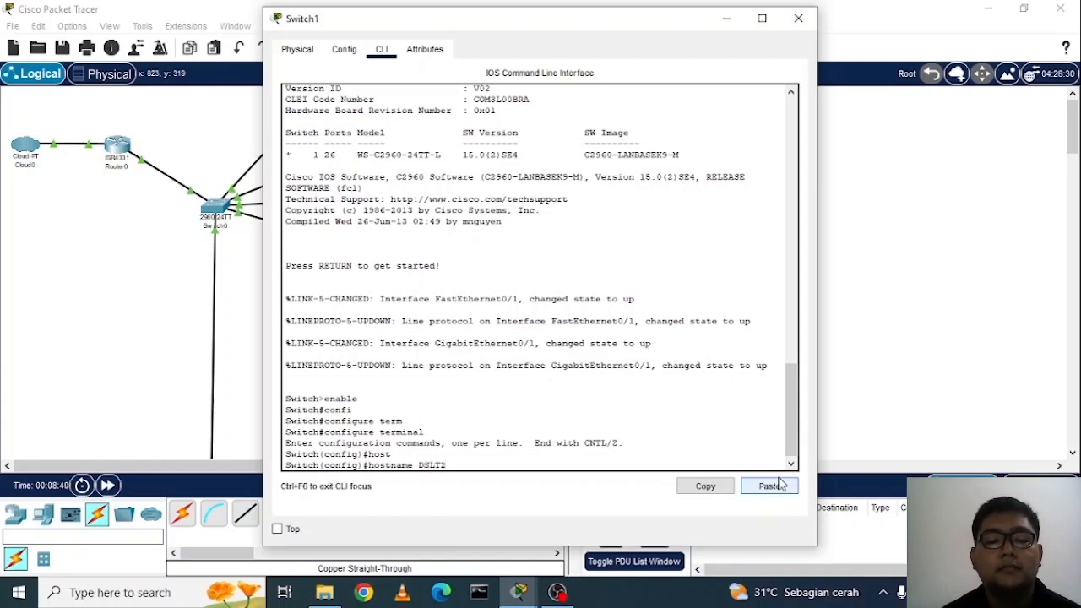
key("Return")
- Enter interface configuration for vlan1 on switch DSLT2
type("in")
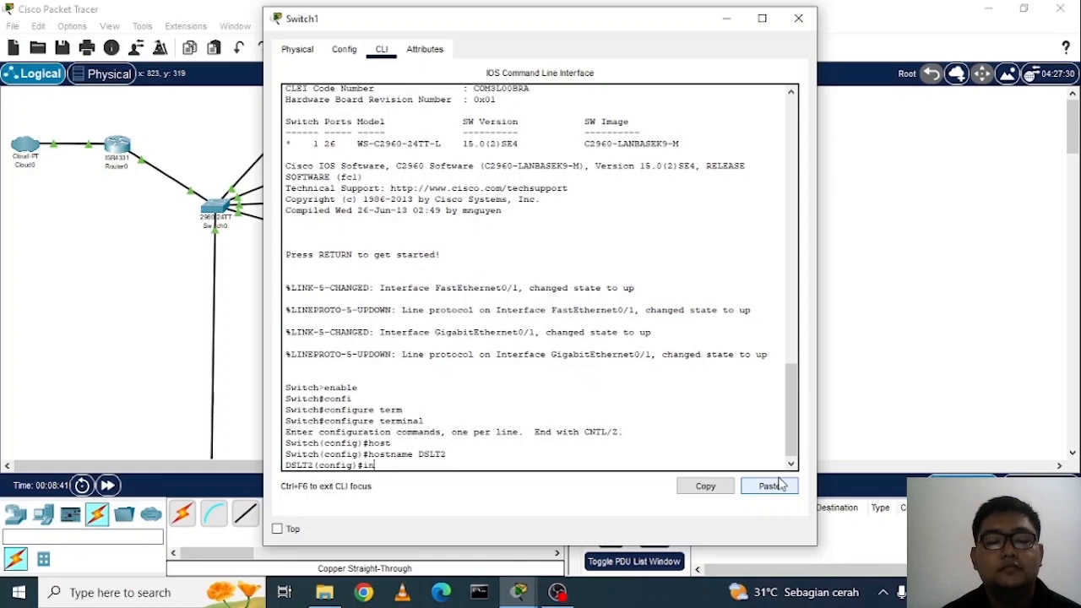
type("ter")
type("f")
key("Tab")
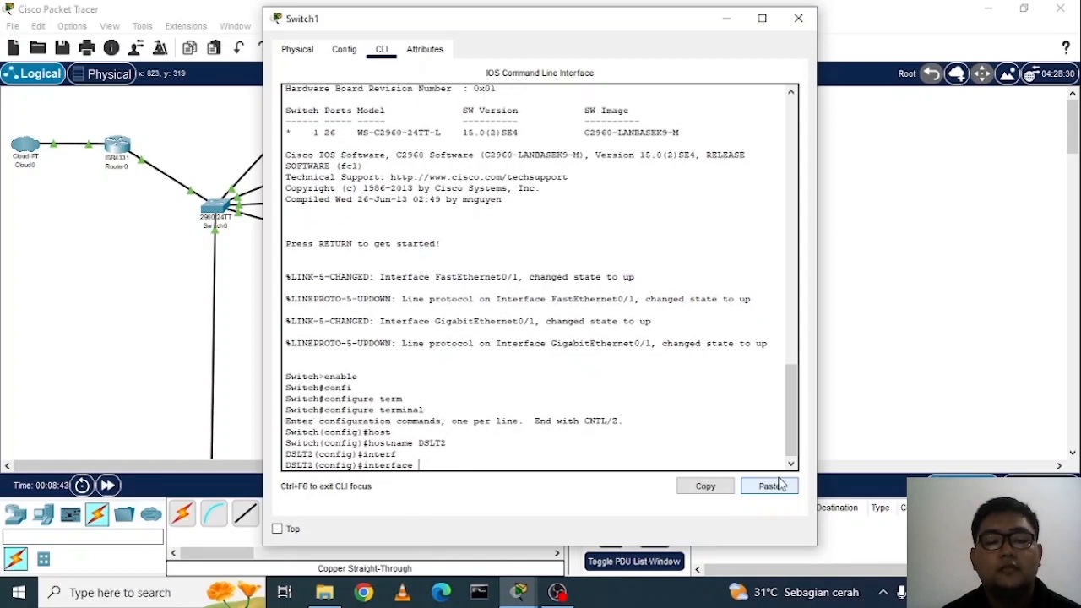
type("vla")
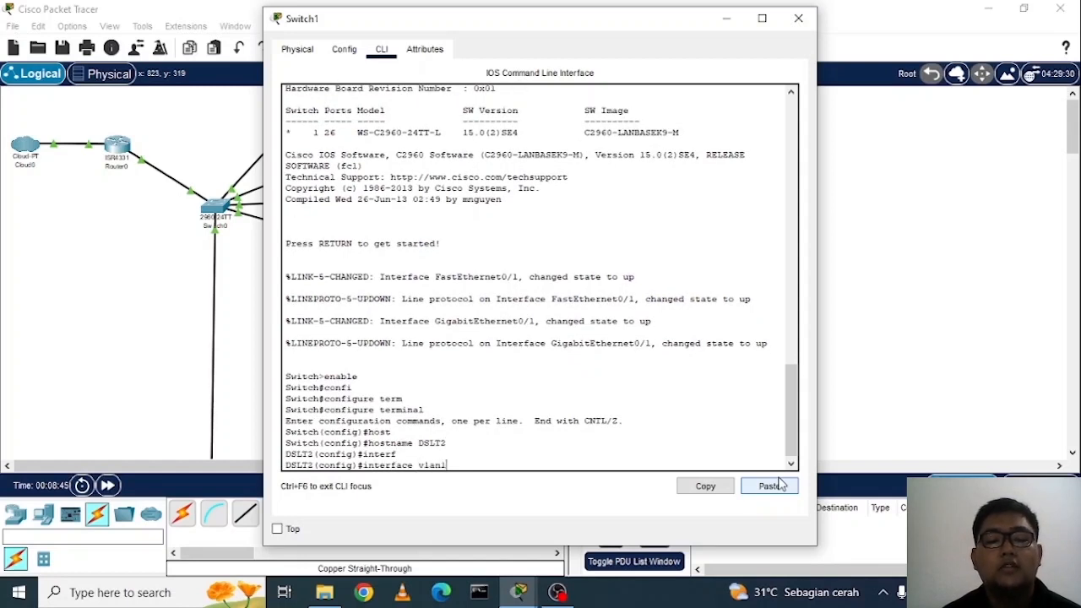
type("n1")
key("Return")
- Assign DSLT2's vlan1 interface the IP address 172.16.0.3 with subnet mask 255.255.254.0
type("ip ad")
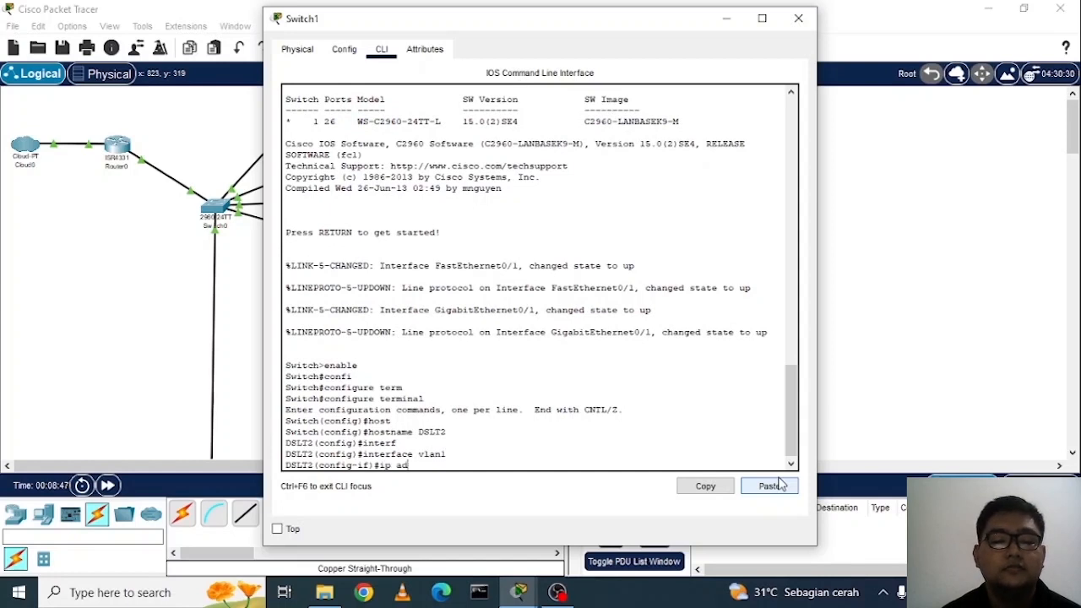
type("d")
key("Tab")
type("172.")
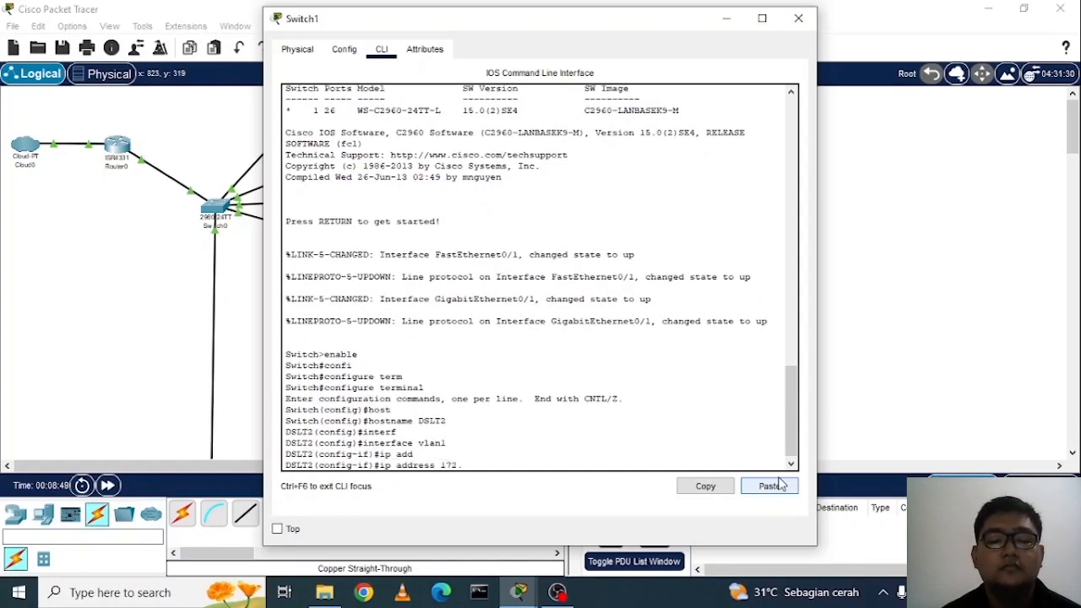
type("16.0.3")
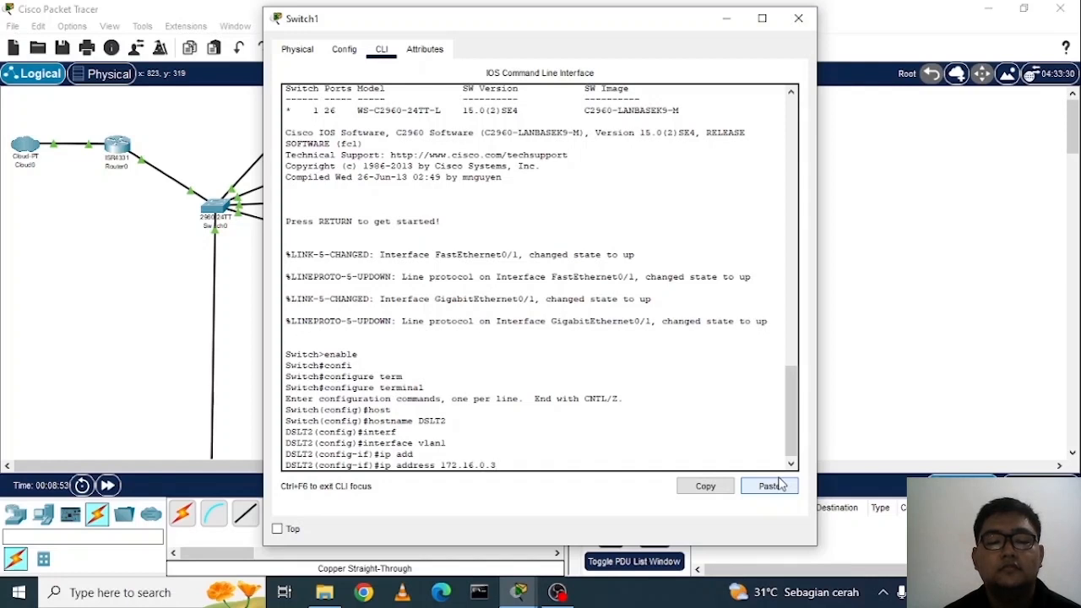
type(" 255.255")
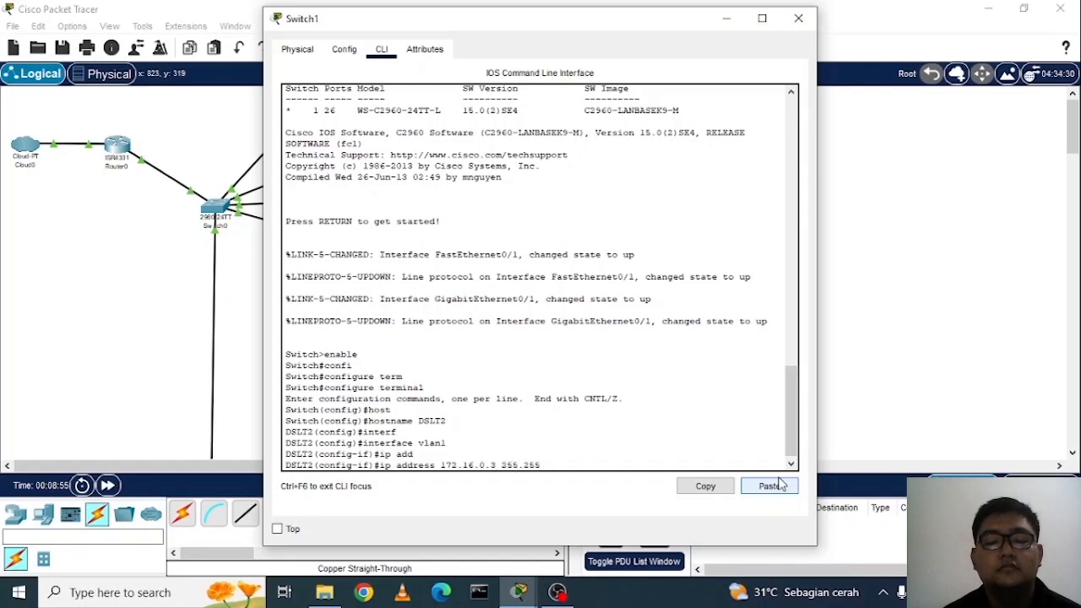
type(".")
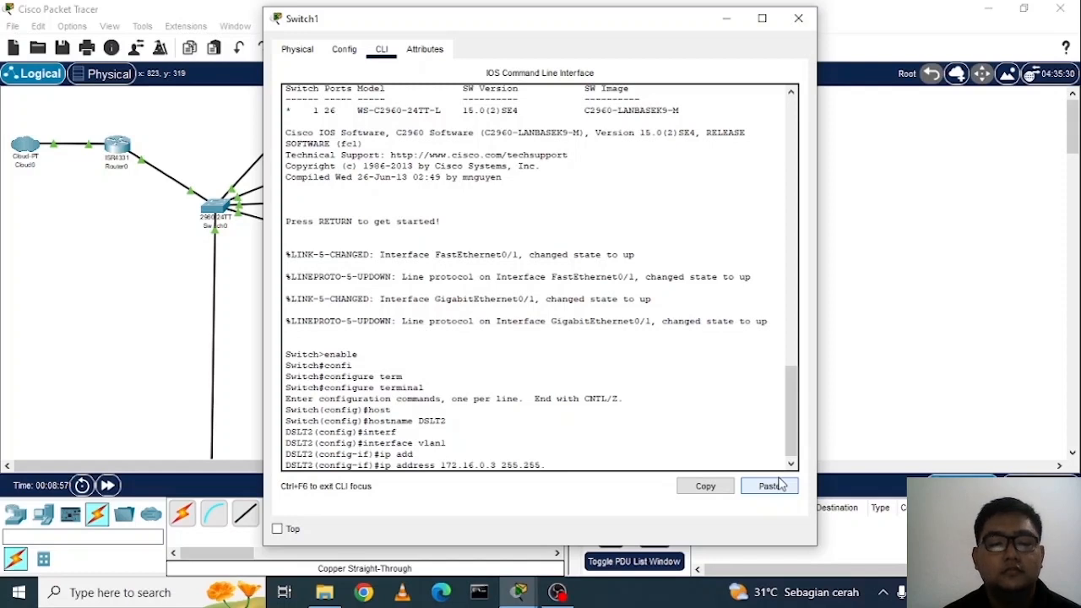
type("254.0")
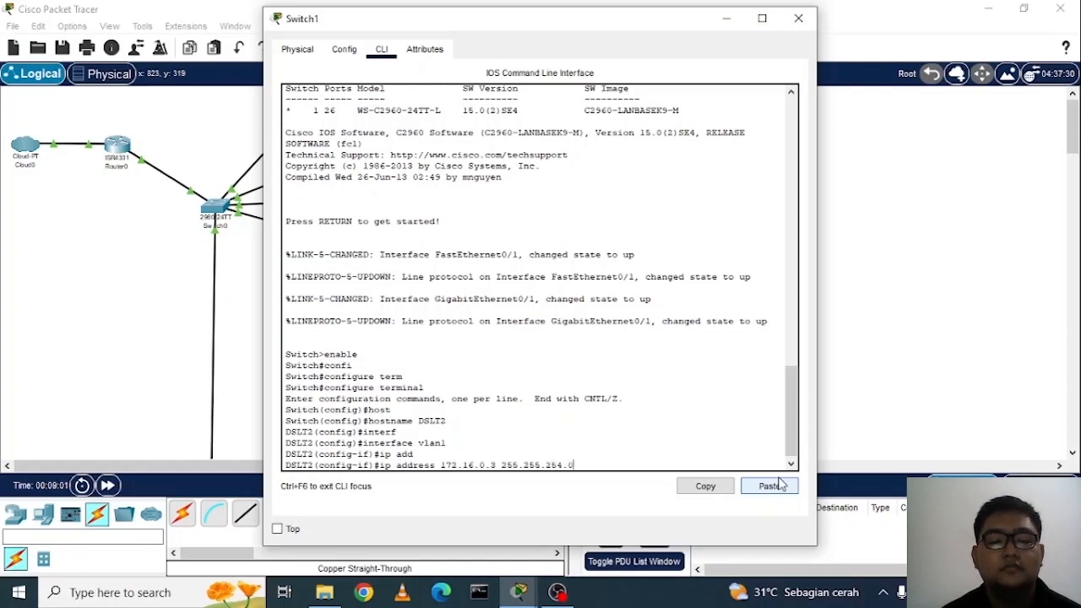
key("Return")
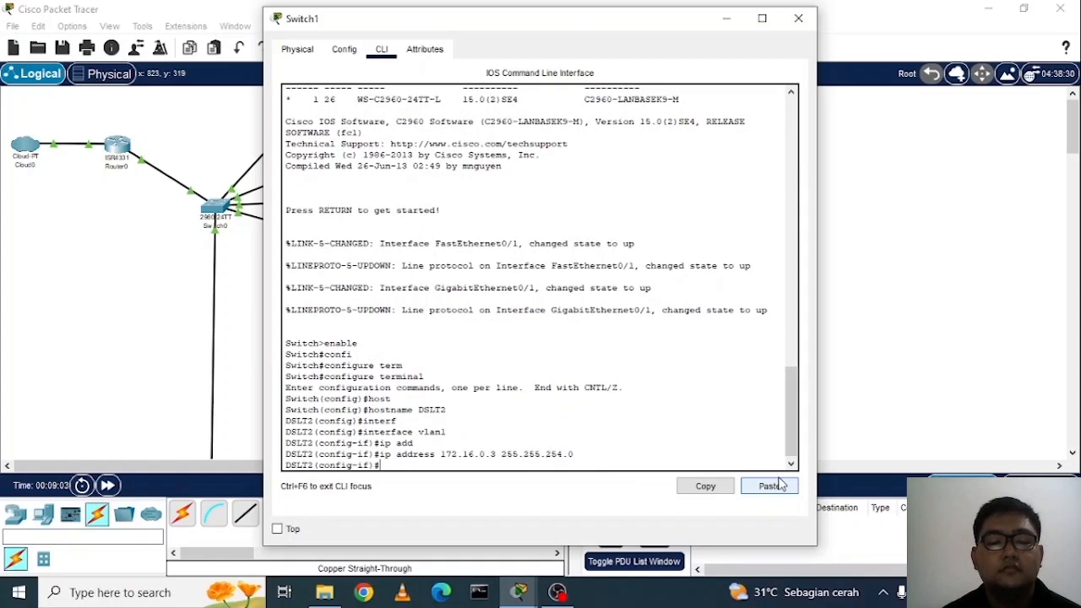
- Bring up DSLT2's vlan1 interface with no shutdown and exit back to privileged mode
type("no sh")
key("Return")
key("Return")
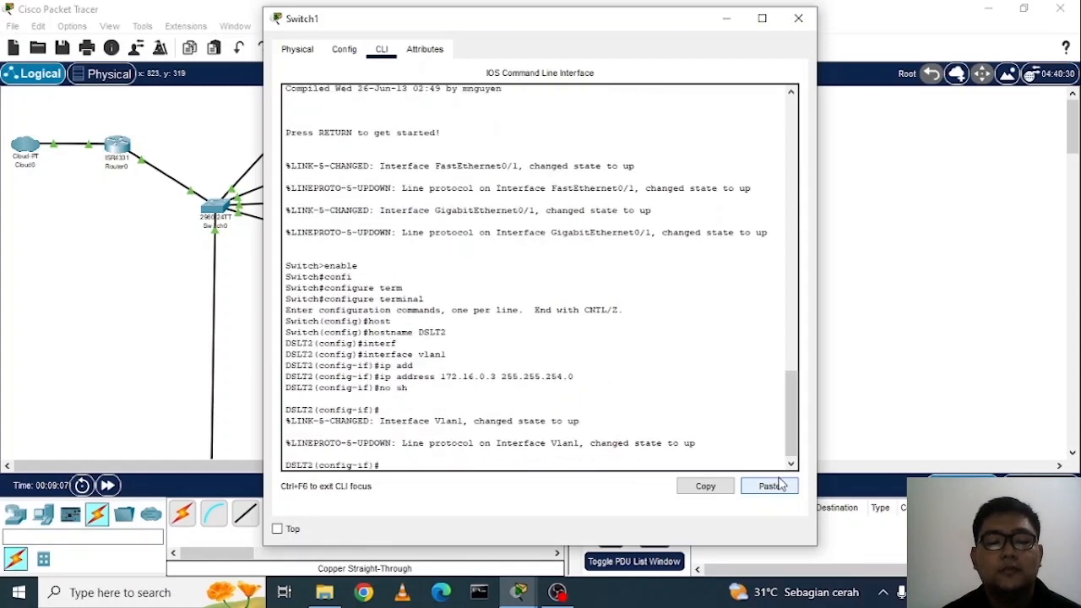
type("ex")
key("Return")
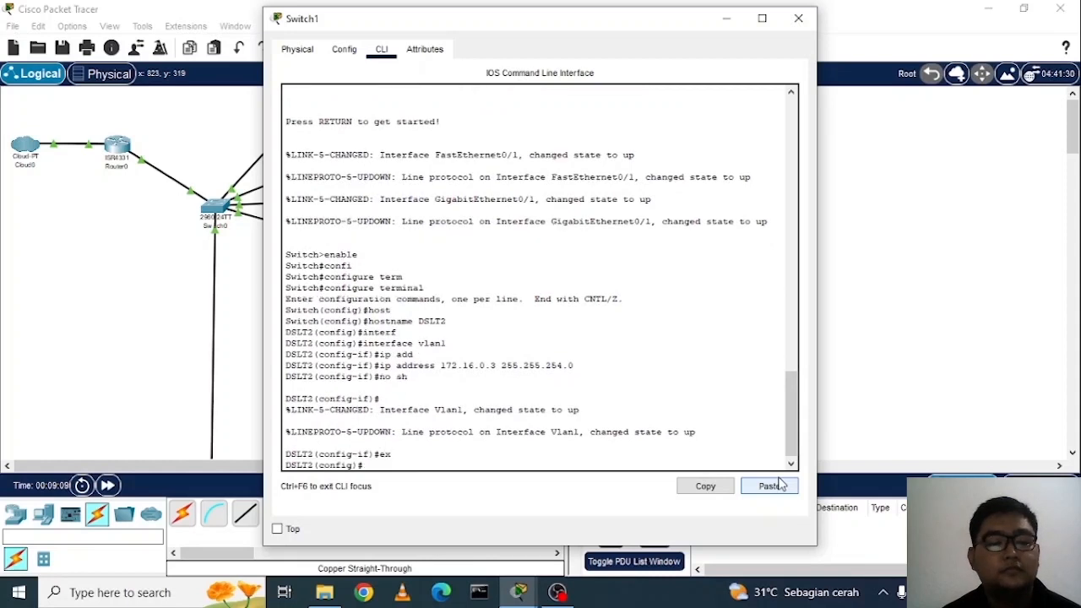
type("ex")
key("Return")
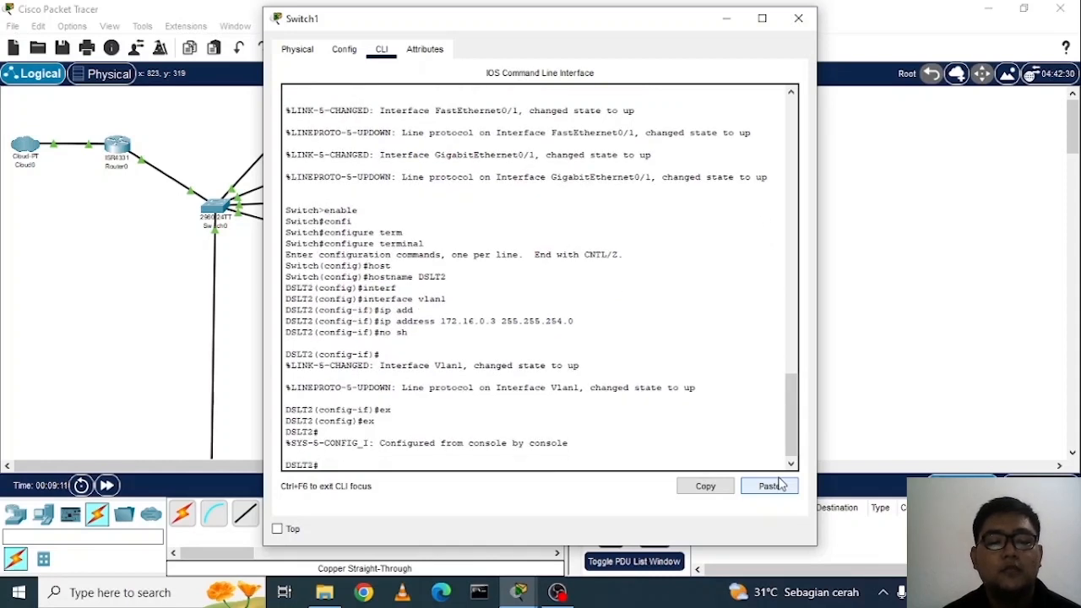
- Save DSLT2's running-config to startup-config, accepting the default destination filename, and close the Switch1 window
type("copy runn")
key("Tab")
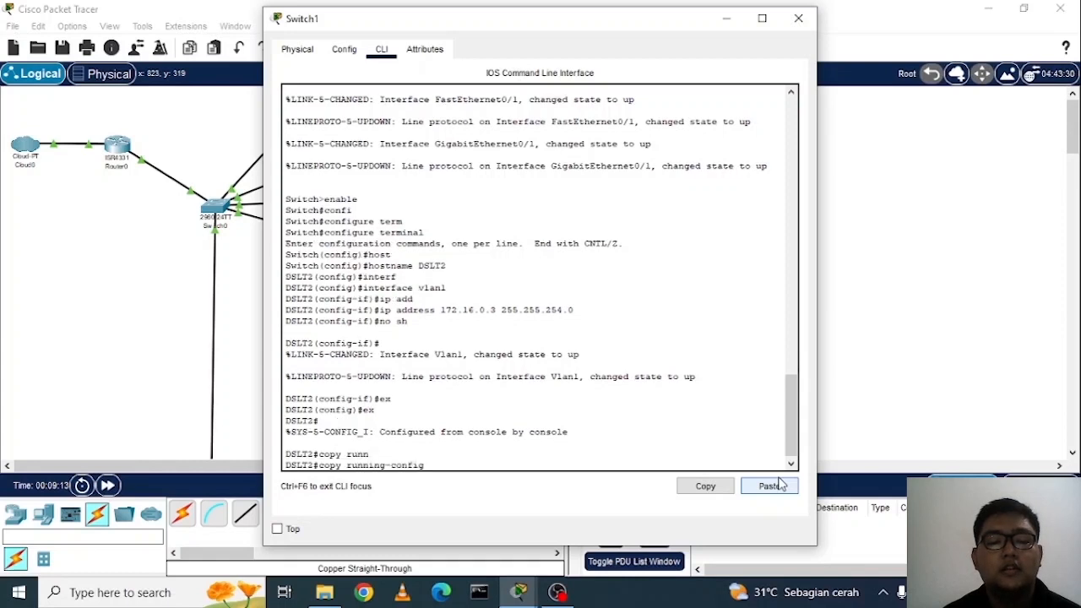
type("sta")
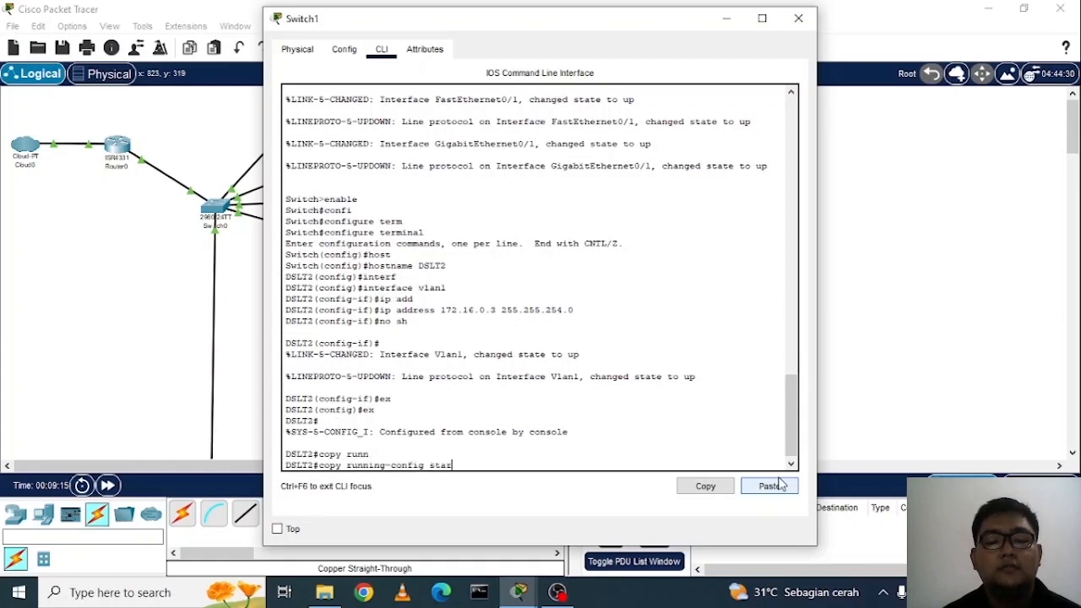
type("r")
key("Tab")
key("Return")
key("Return")
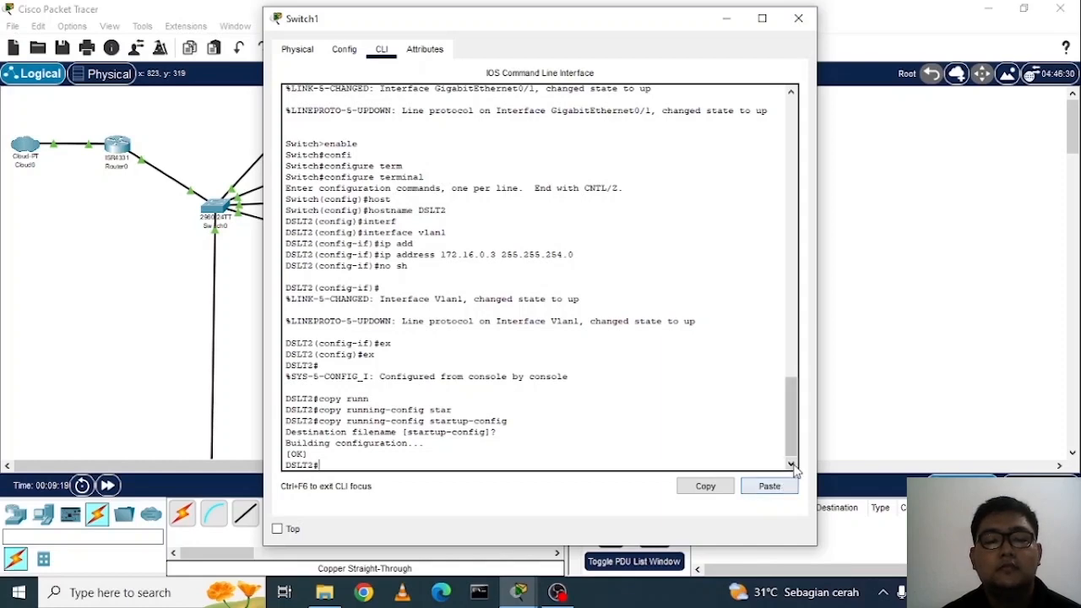
left_click(798, 18)
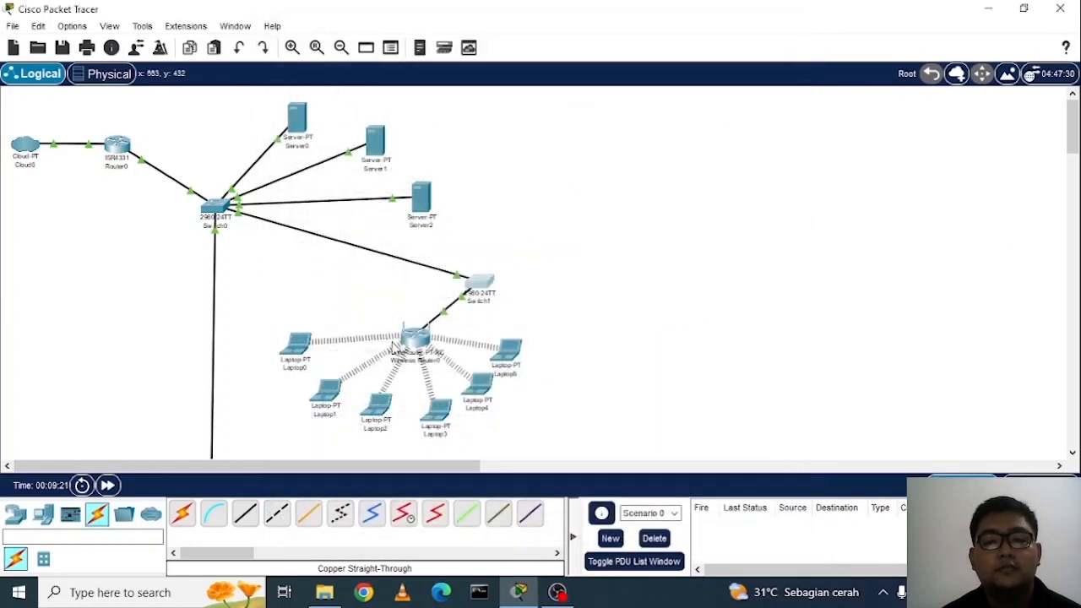
- Open the command line of Switch2 and enable privileged mode
scroll(362, 340, "down", 4)
left_click(213, 399)
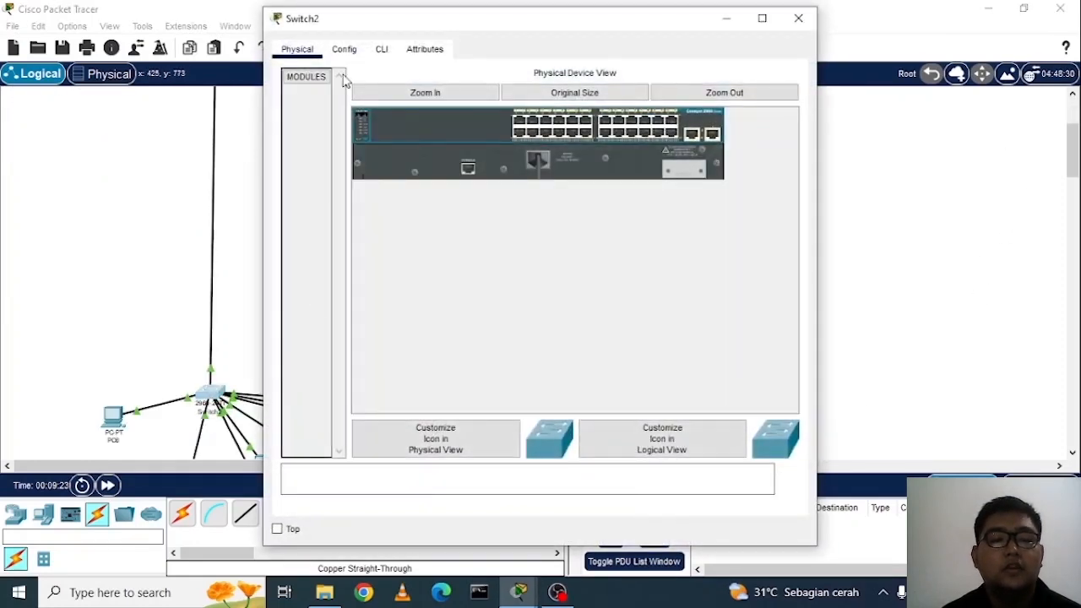
left_click(382, 49)
left_click(770, 455)
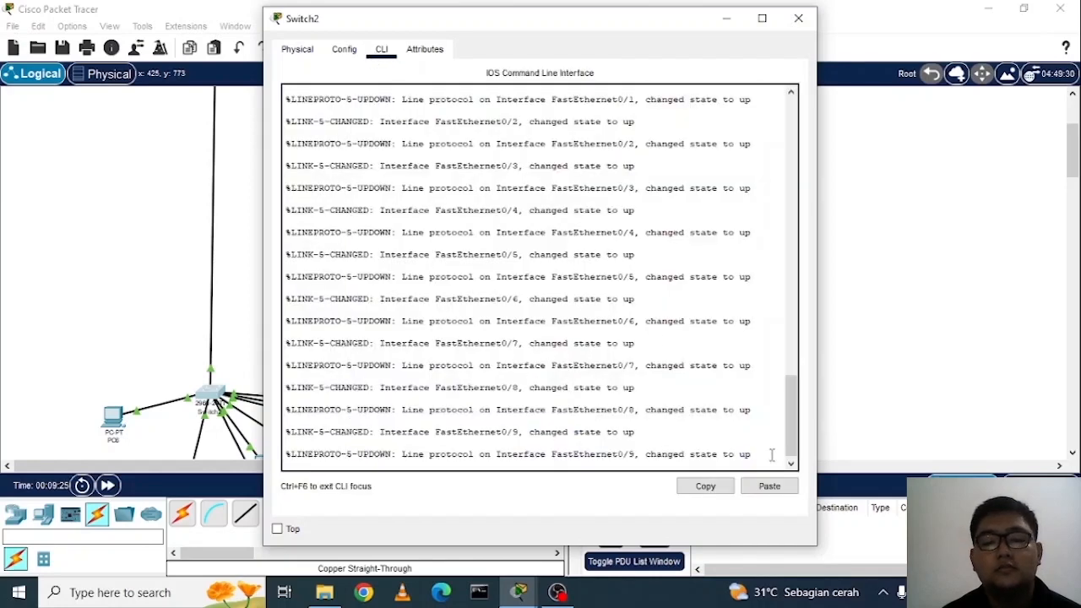
key("Return")
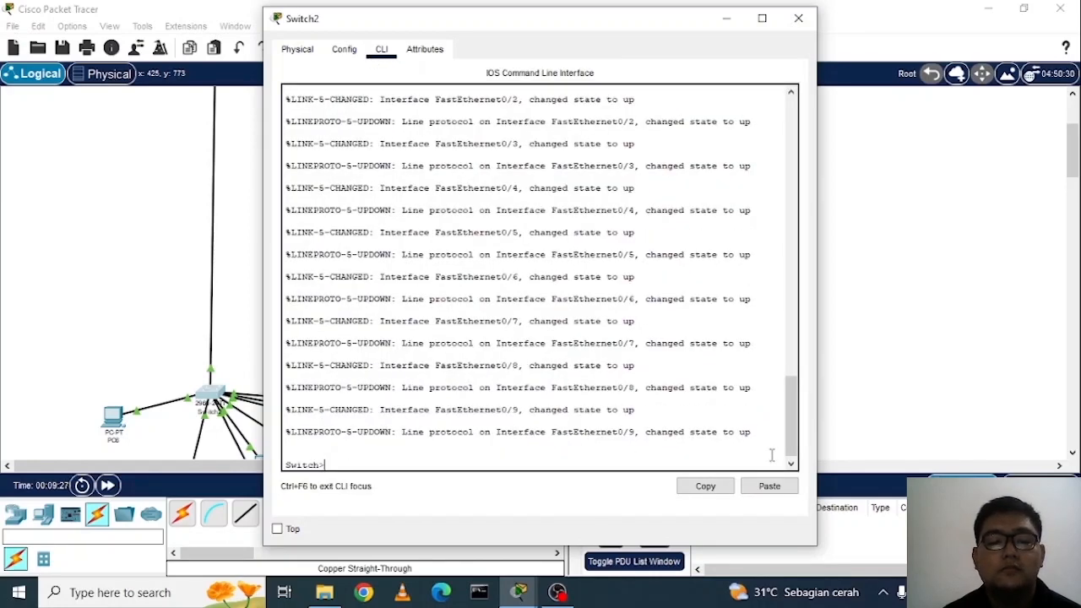
type("enable")
key("Return")
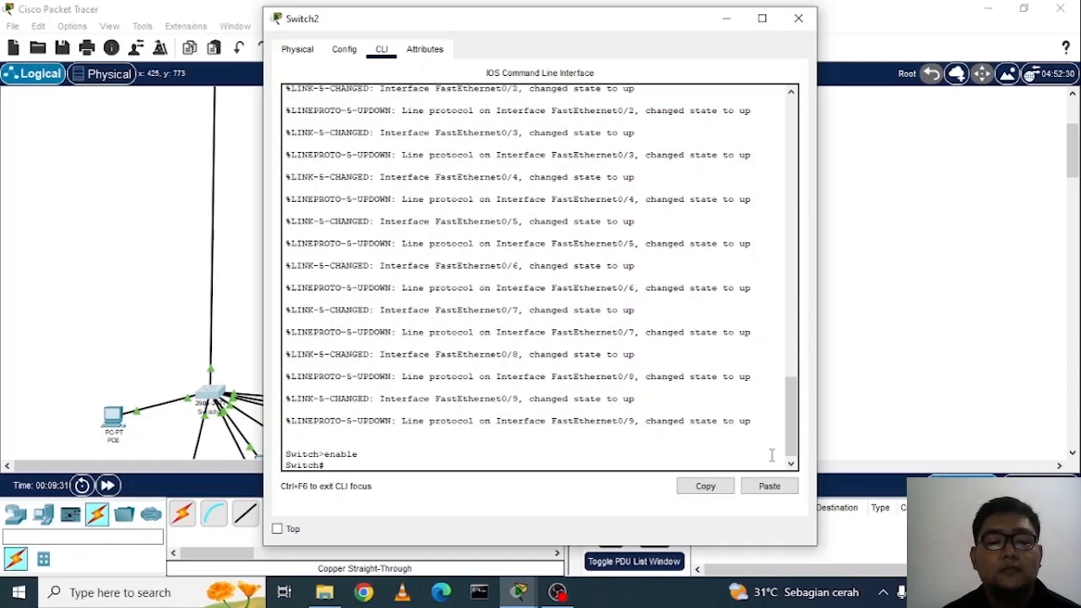
- Enter global configuration mode on Switch2 with configure terminal
type("con")
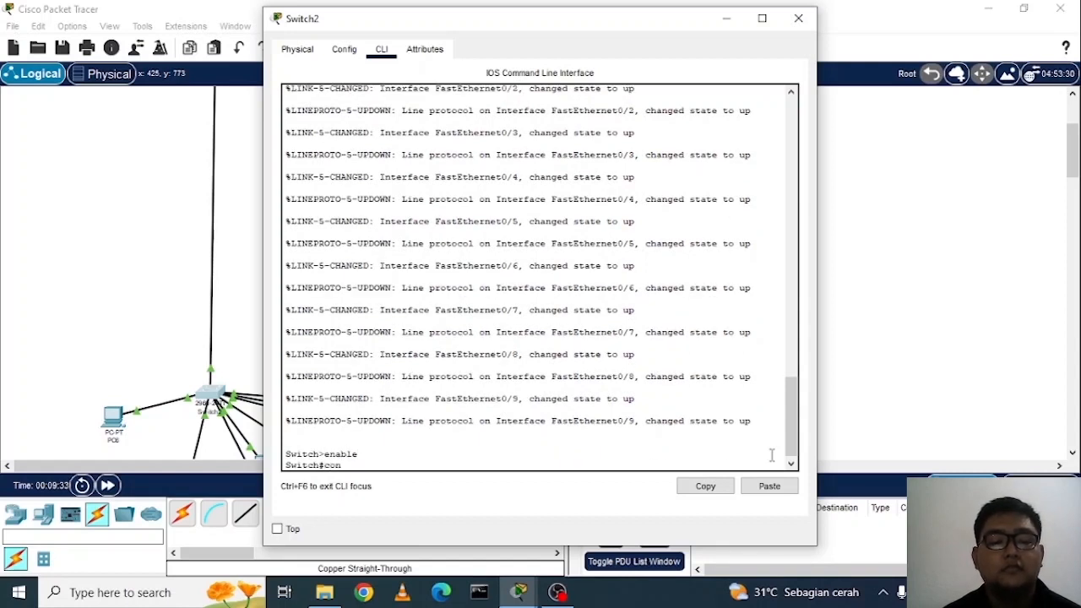
type("fig")
key("Tab")
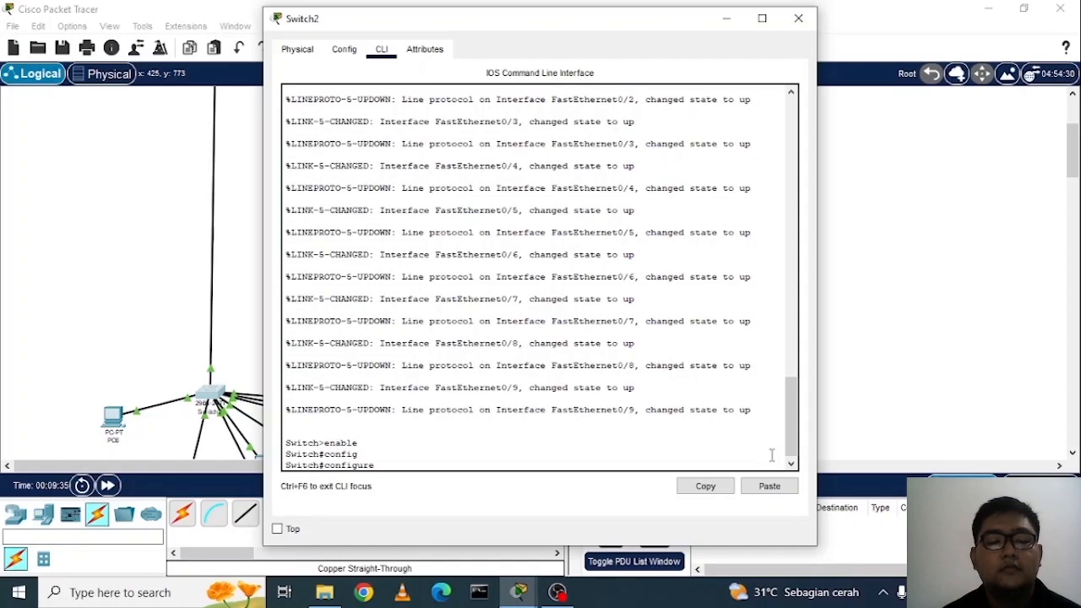
type("term")
key("Tab")
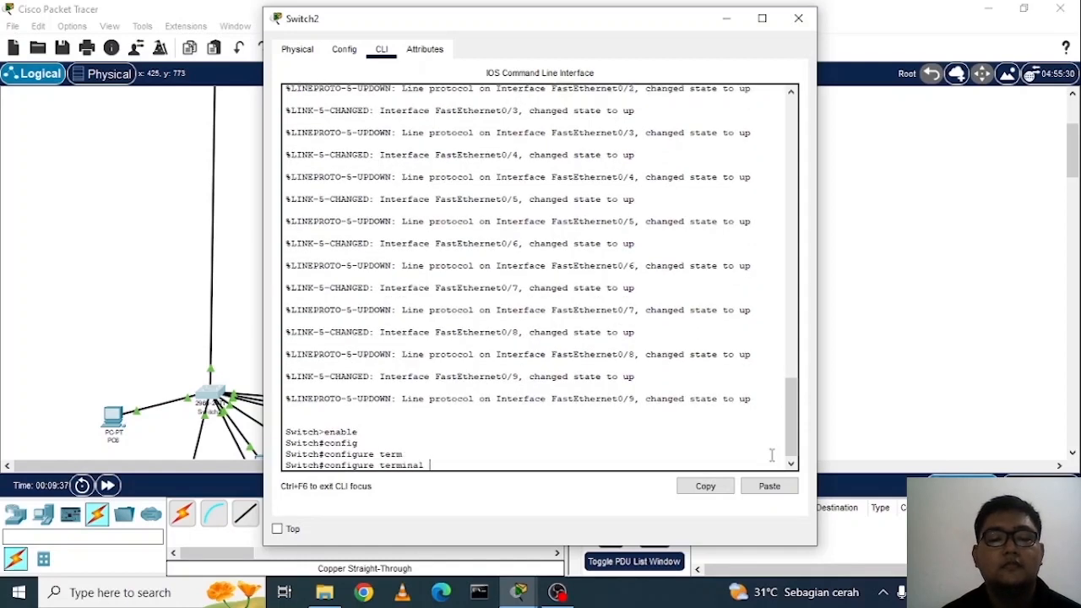
key("Return")
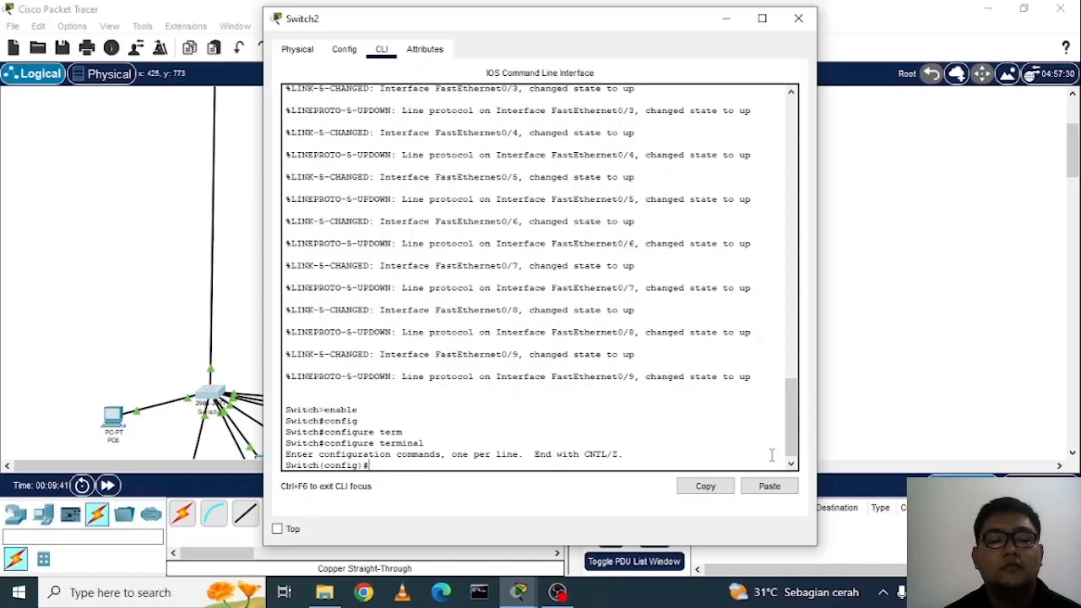
- Set the hostname of Switch2 to DSLT1
type("host")
key("Tab")
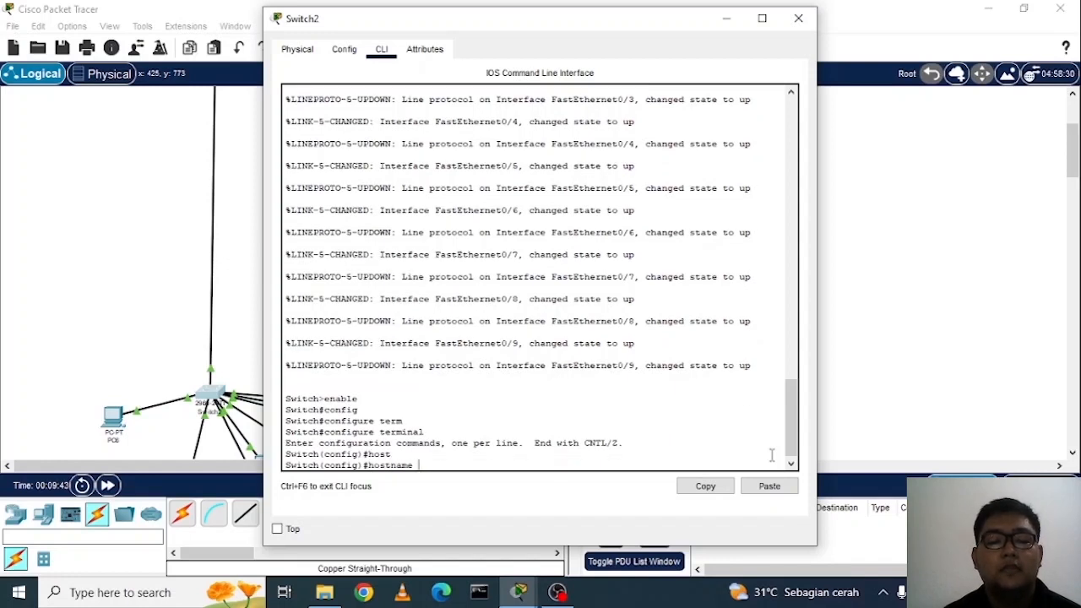
type("DS1")
type("T")
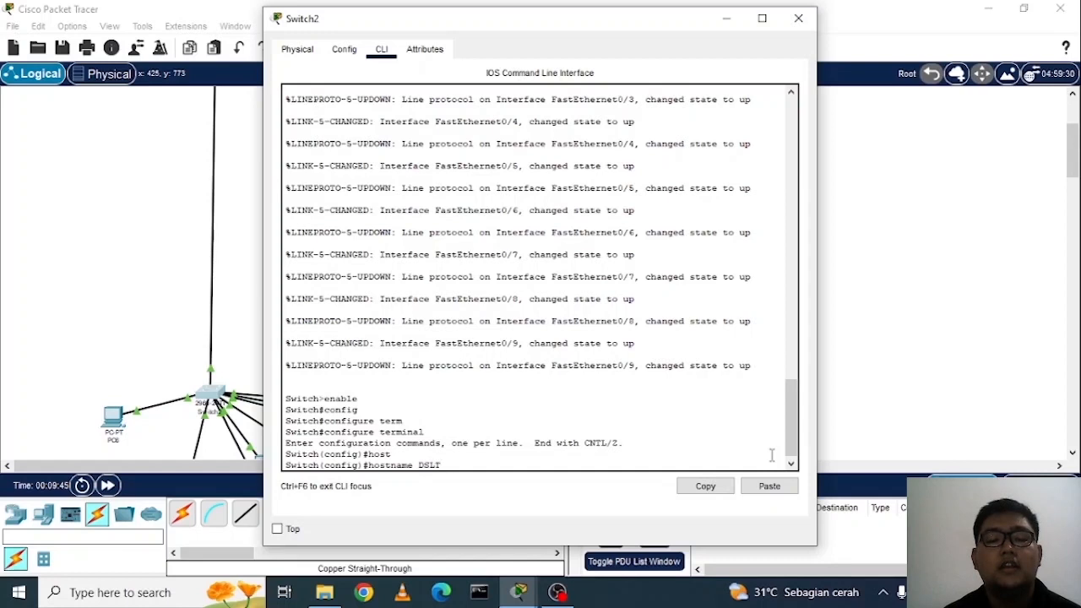
type("I")
key("Return")
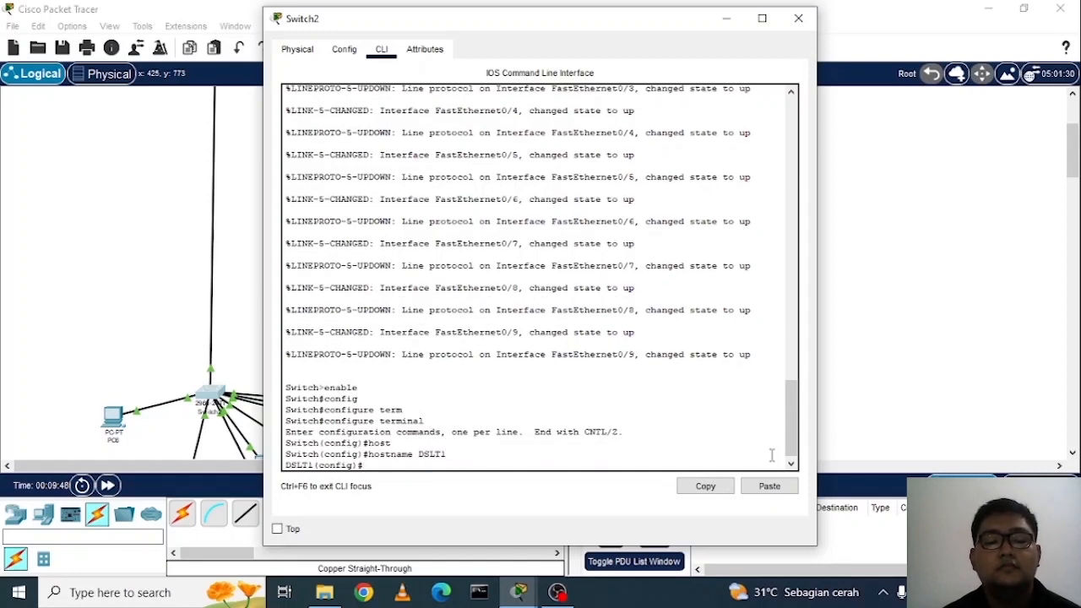
- Enter interface configuration for vlan1 on switch DSLT1
type("interf")
key("Tab")
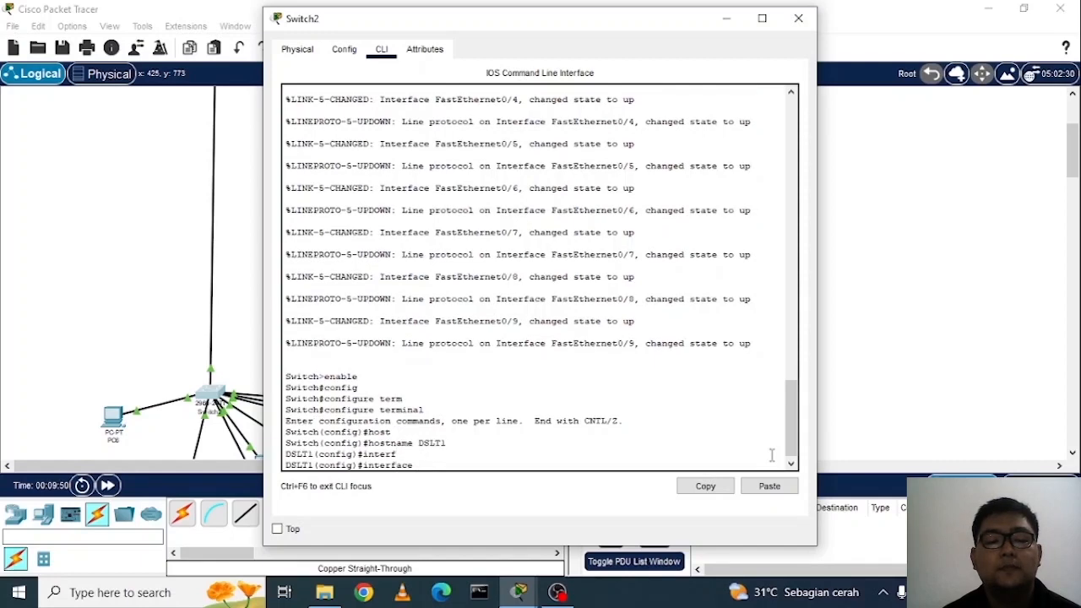
type("vlan1")
key("Return")
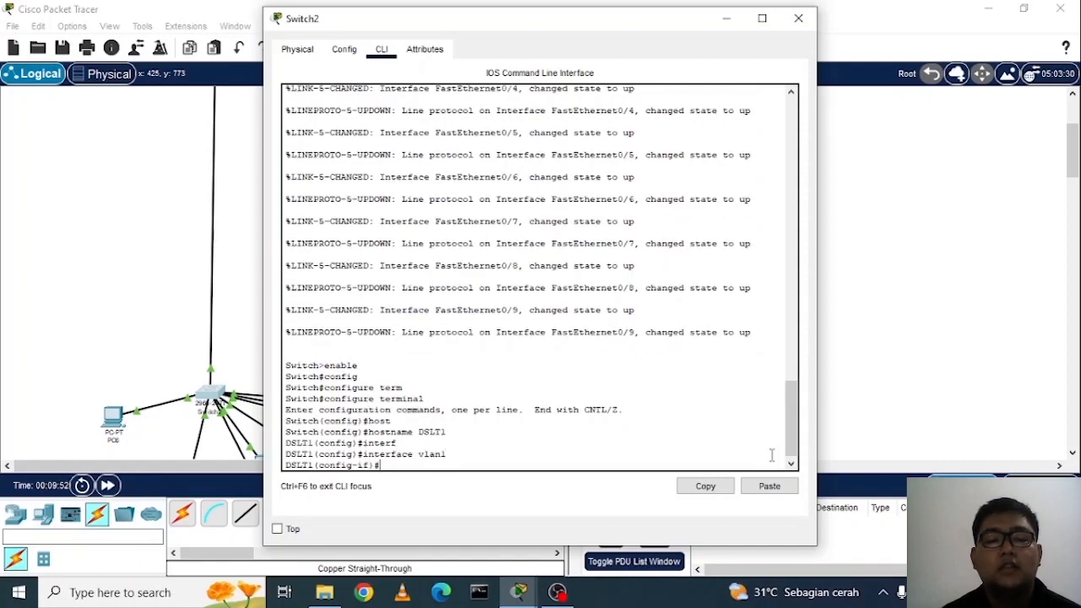
- Assign DSLT1's vlan1 interface the IP address 172.16.0.4 with subnet mask 255.255.254.0
type("ip ad")
type("d")
key("Tab")
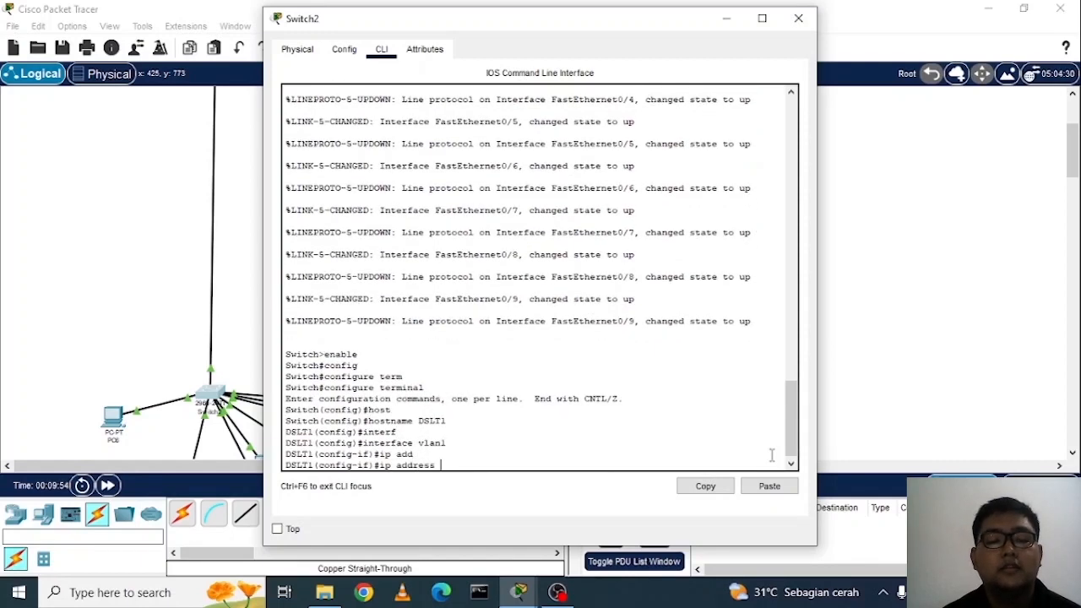
type("172.16")
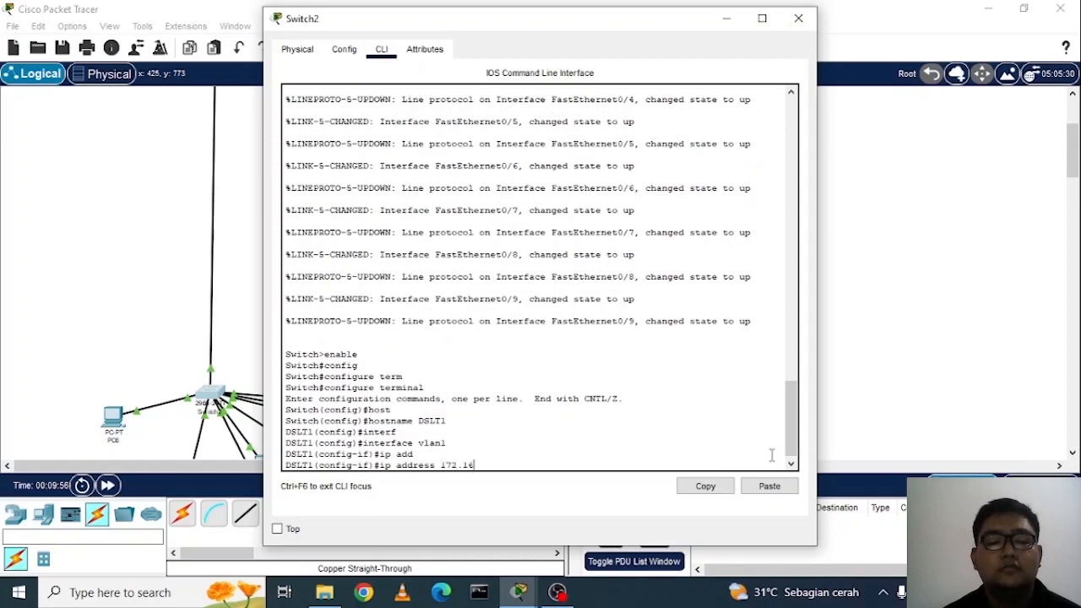
type(".0.")
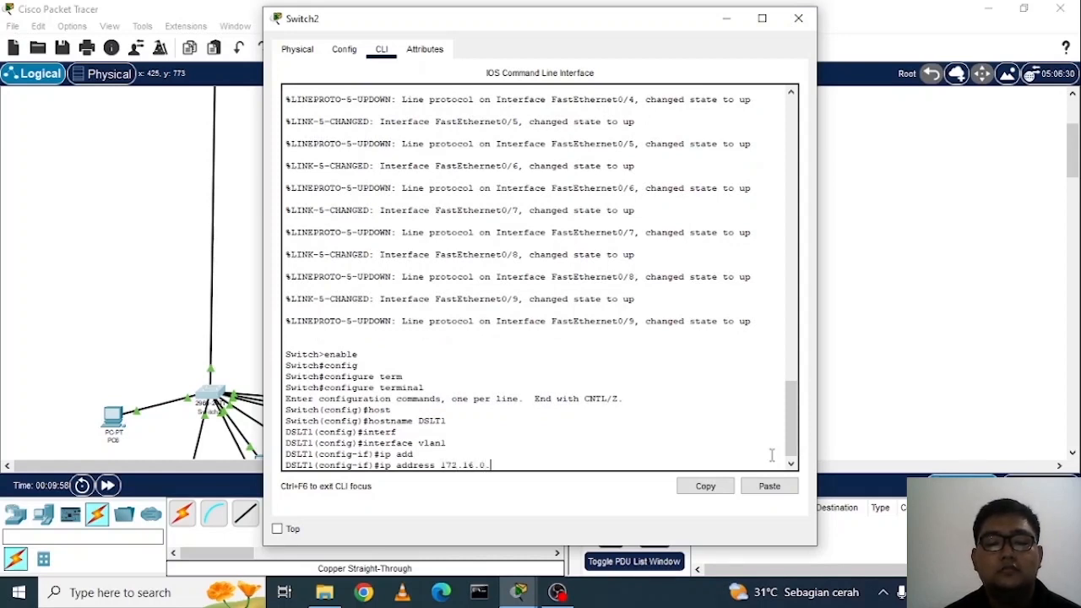
type("4 255")
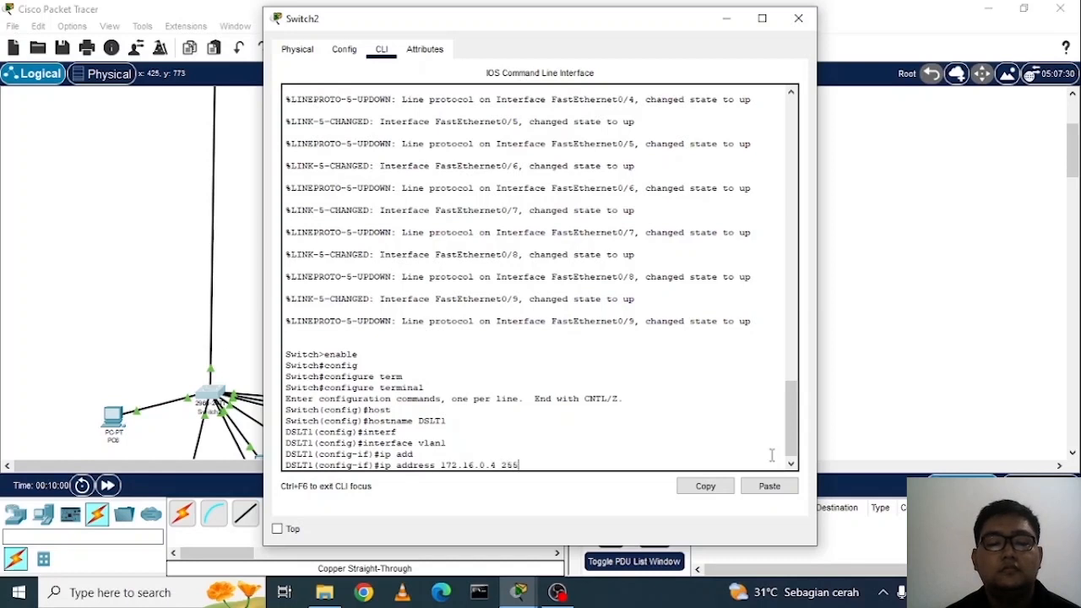
type(".255.2")
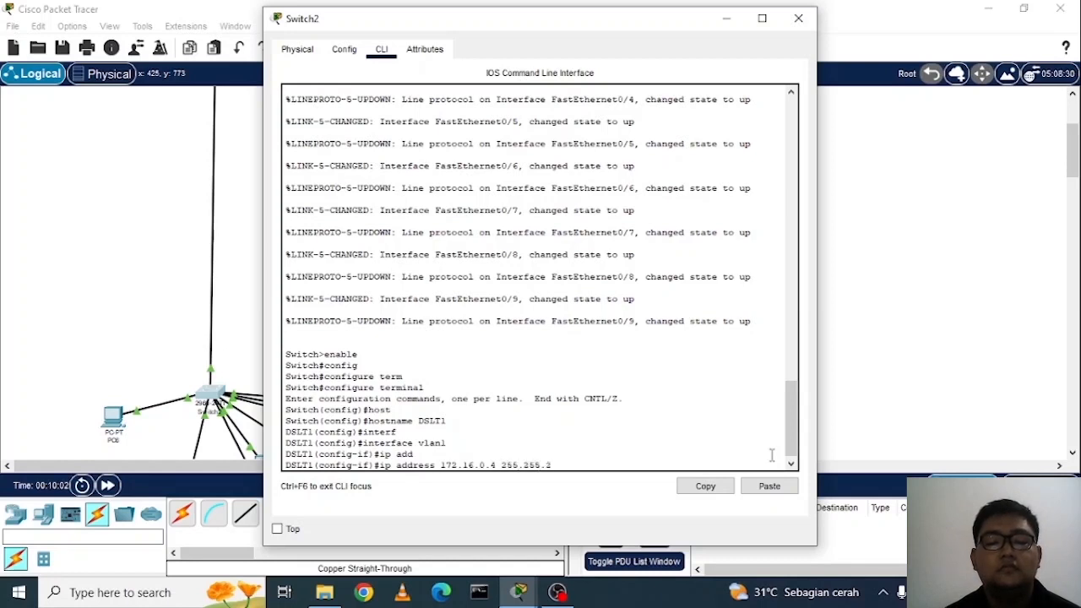
type("54.")
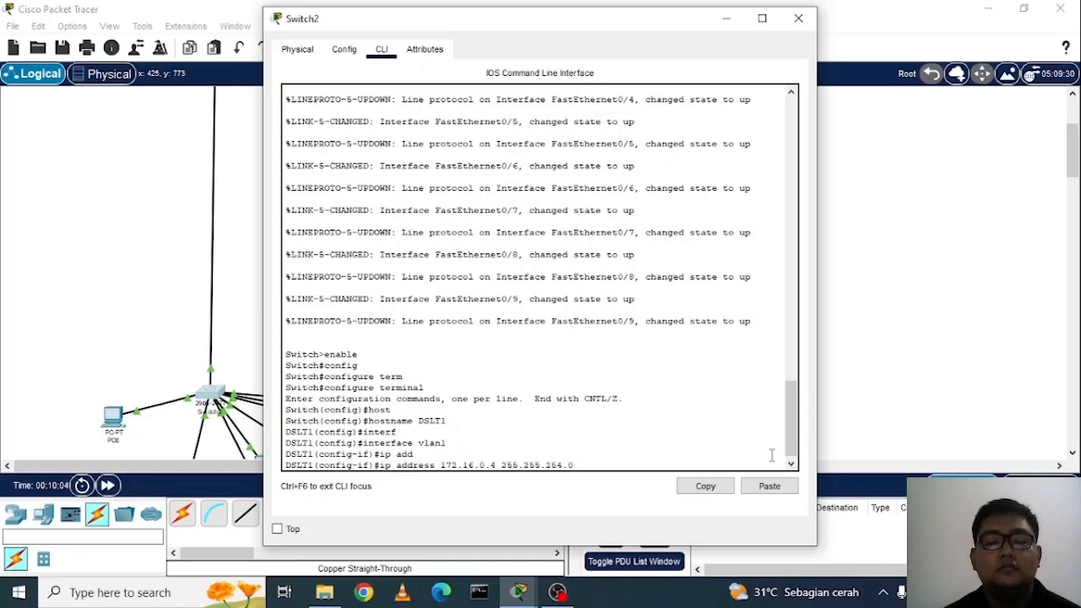
type("0")
key("Return")
- Bring up DSLT1's vlan1 interface with no shutdown and exit back to privileged mode
type("no sh")
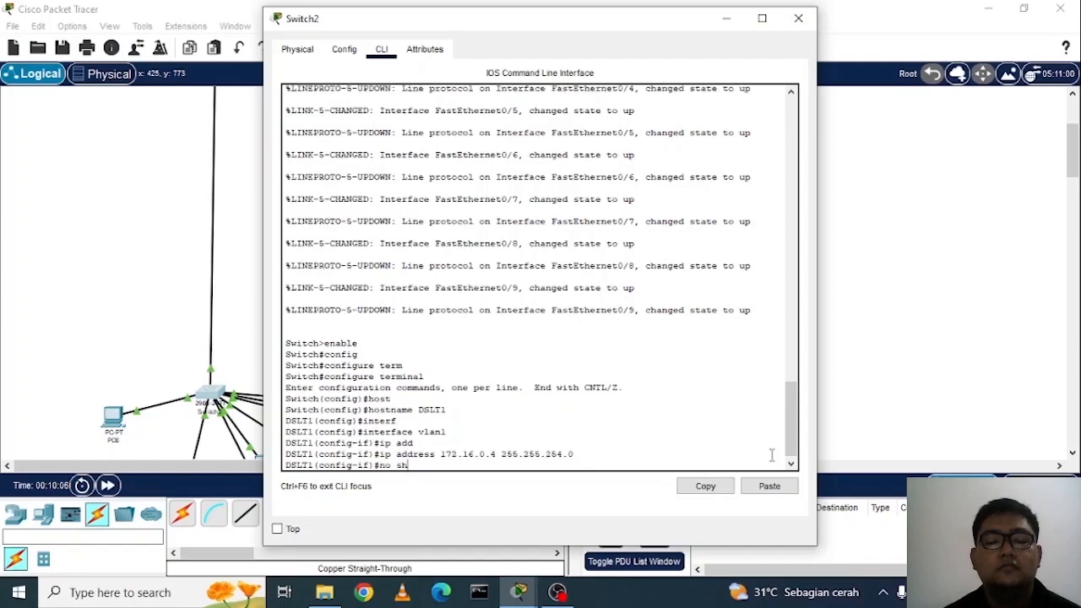
key("Return")
key("Return")
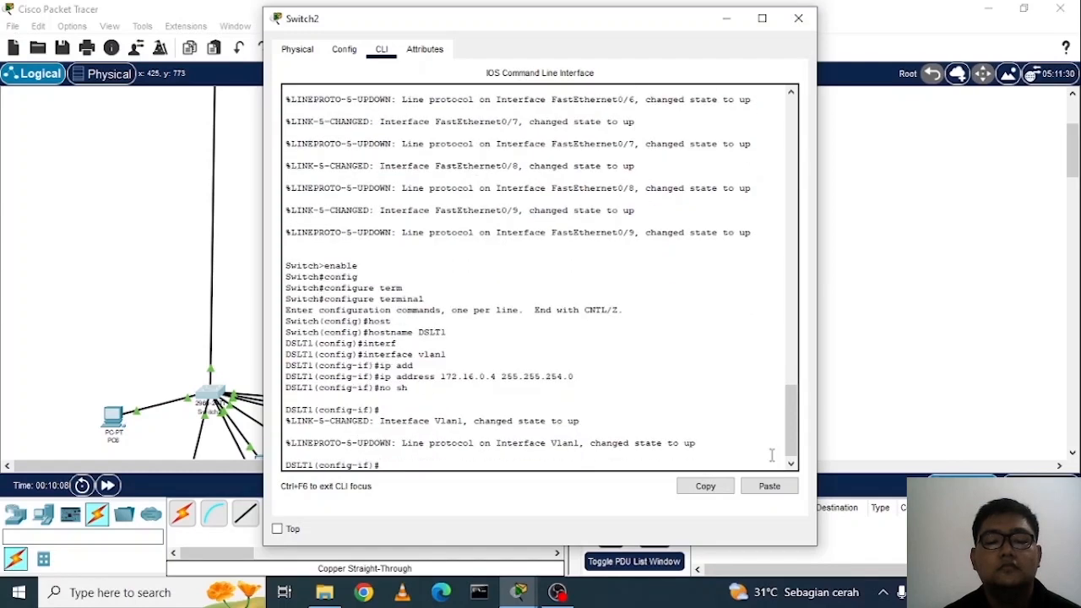
type("ex")
key("Return")
type("ex")
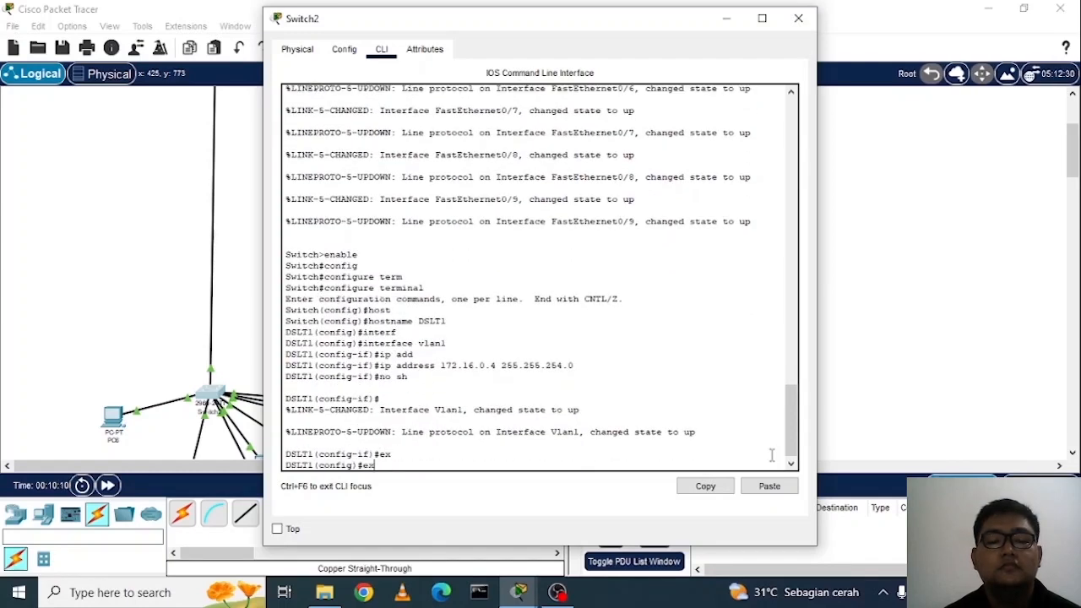
key("Return")
key("Return")
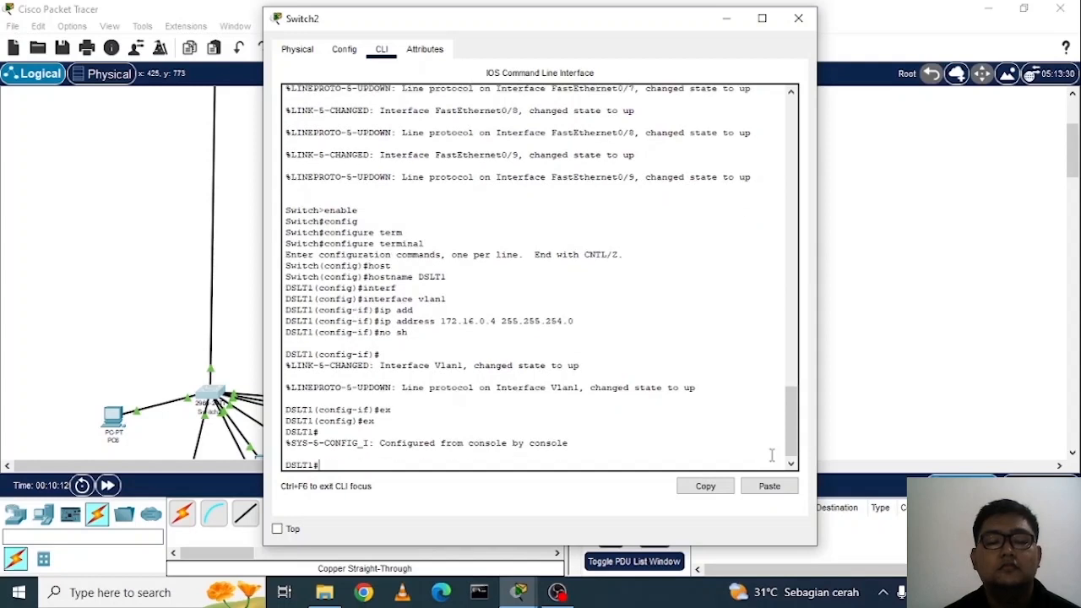
- Save DSLT1's running-config to startup-config with the default destination filename and close the Switch2 window
type("copy ru")
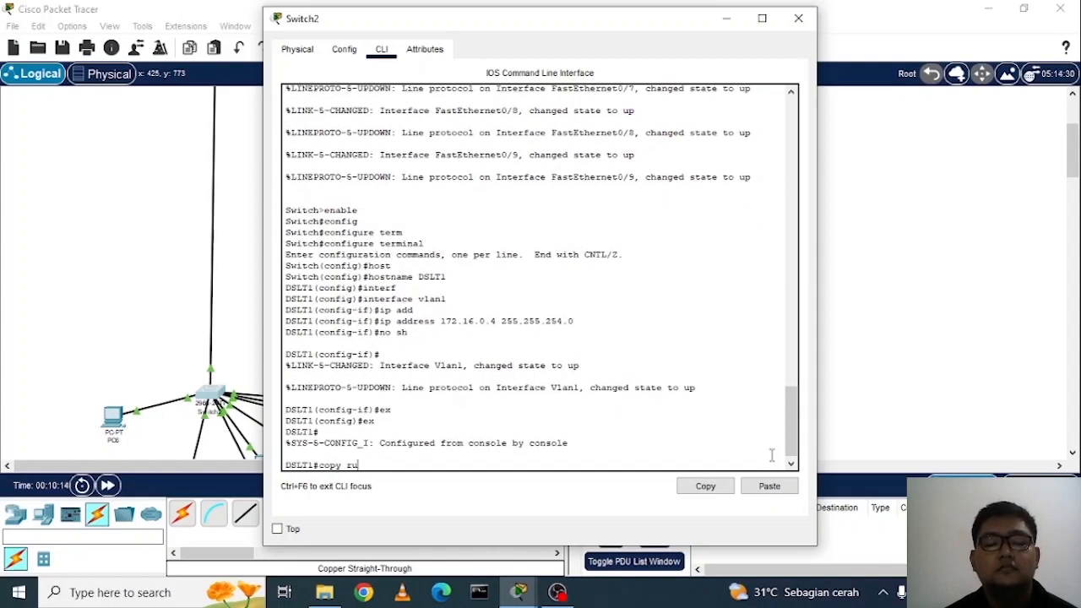
type("nn")
key("Tab")
type("start")
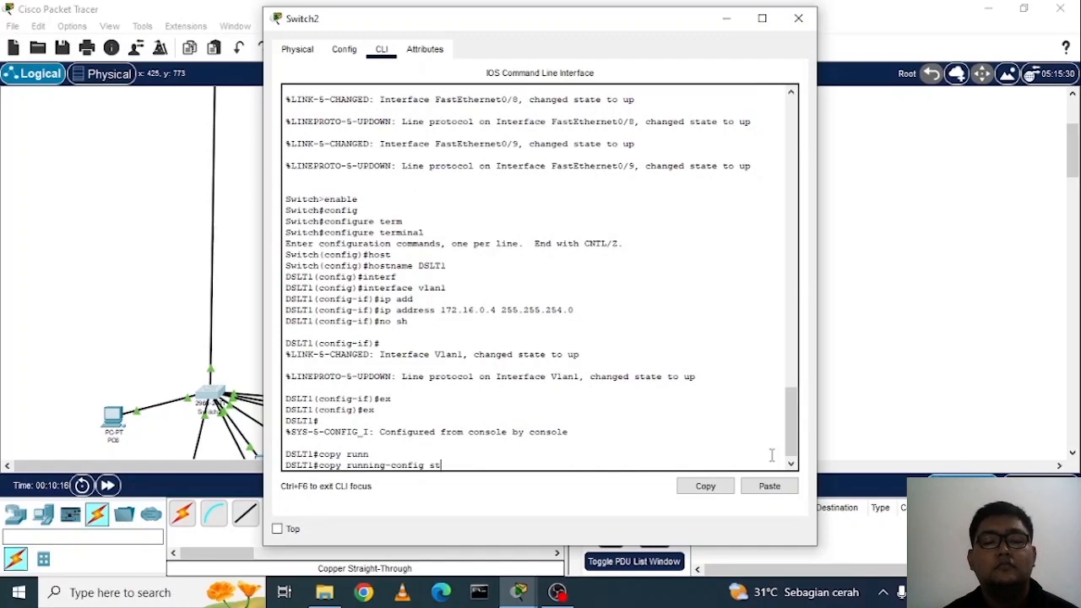
key("Tab")
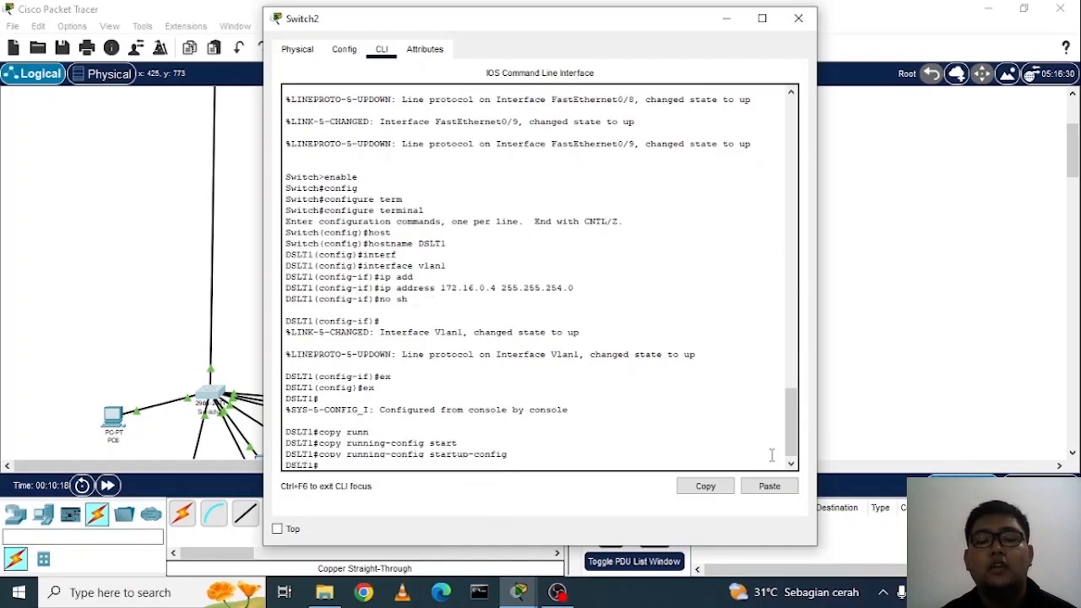
key("Return")
key("Return")
left_click(798, 18)
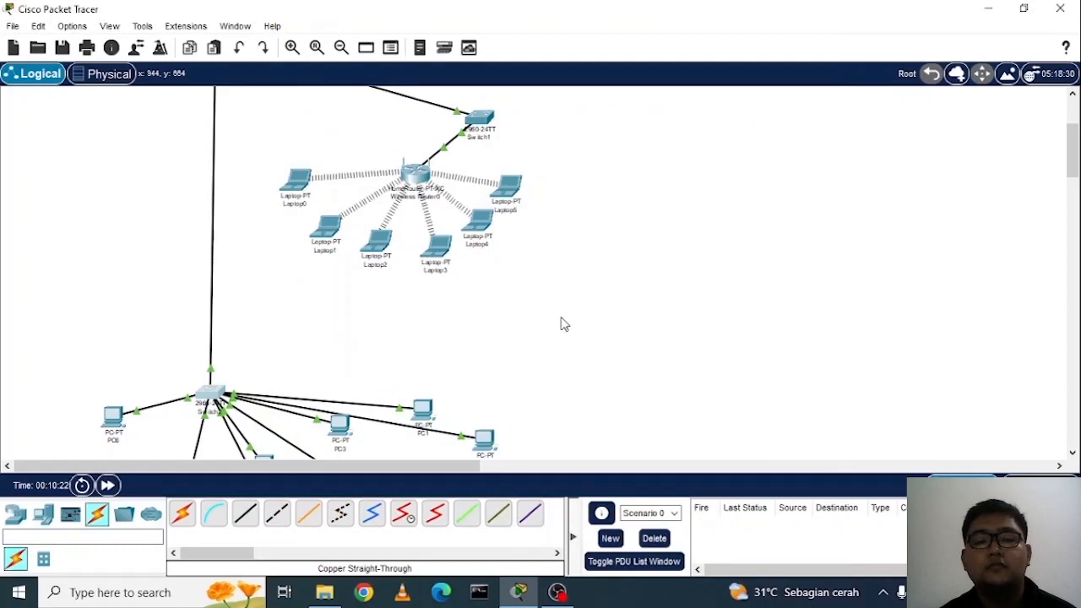
- Rename the wireless router that serves the laptops as ACCESS POINT 1
scroll(564, 324, "up", 3)
double_click(417, 339)
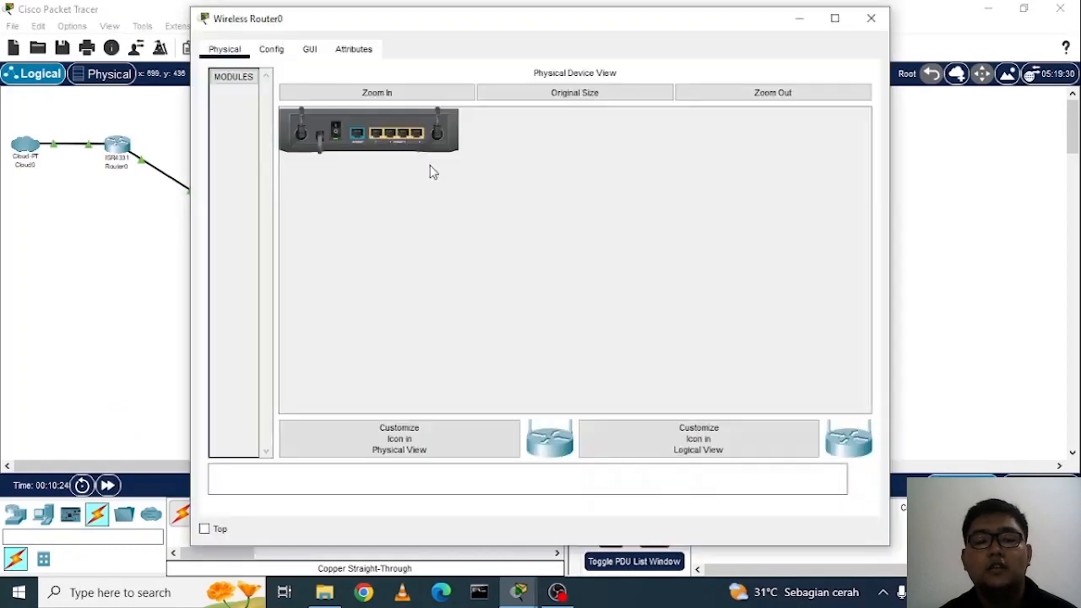
left_click(271, 49)
left_click_drag(482, 120, 334, 120)
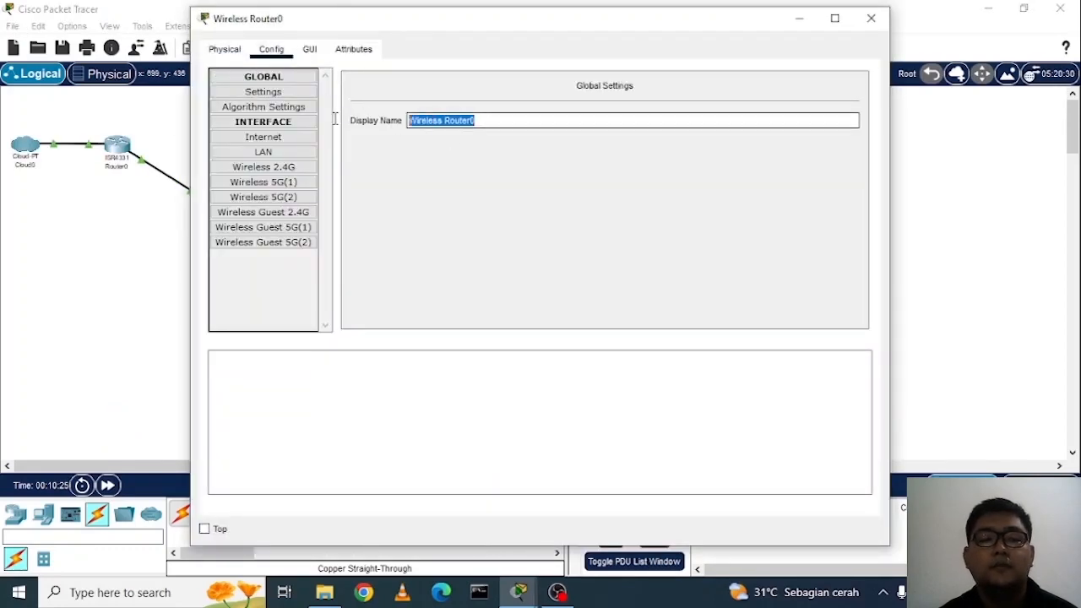
key("BackSpace")
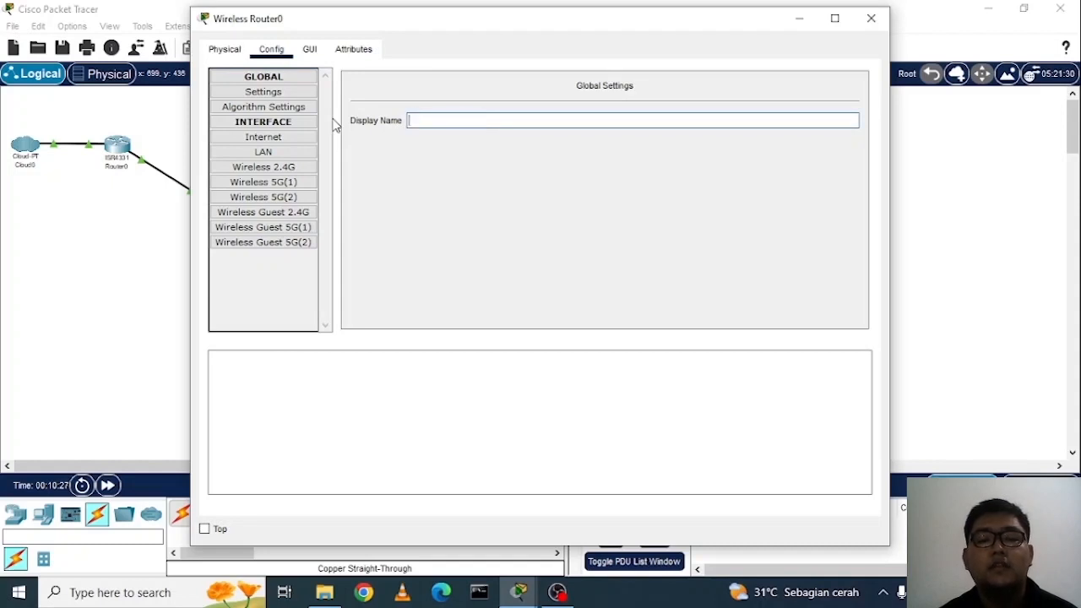
type("ACCESS")
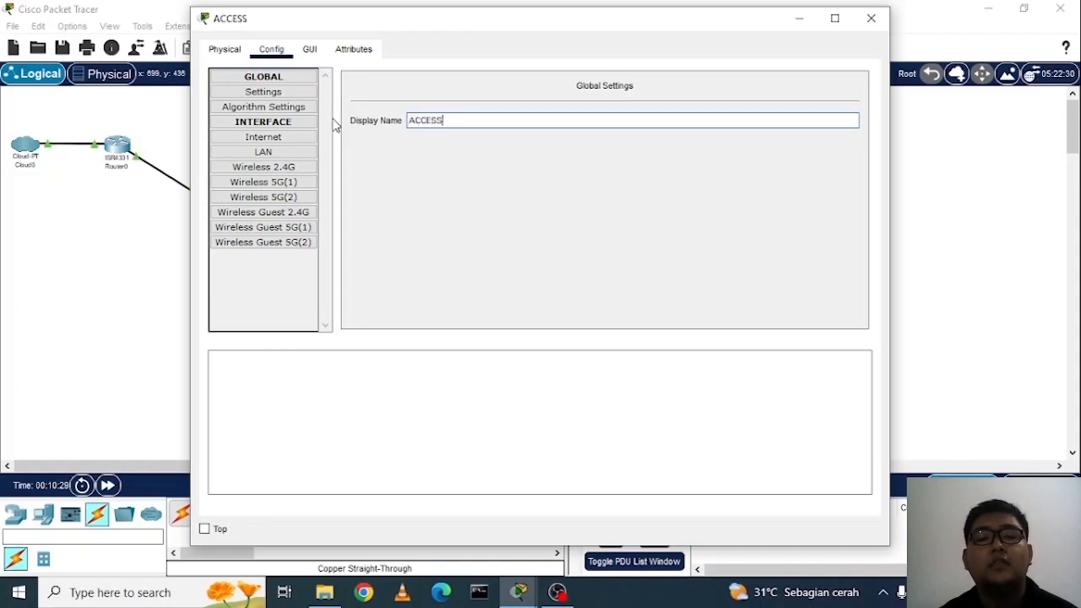
type(" POINT 1")
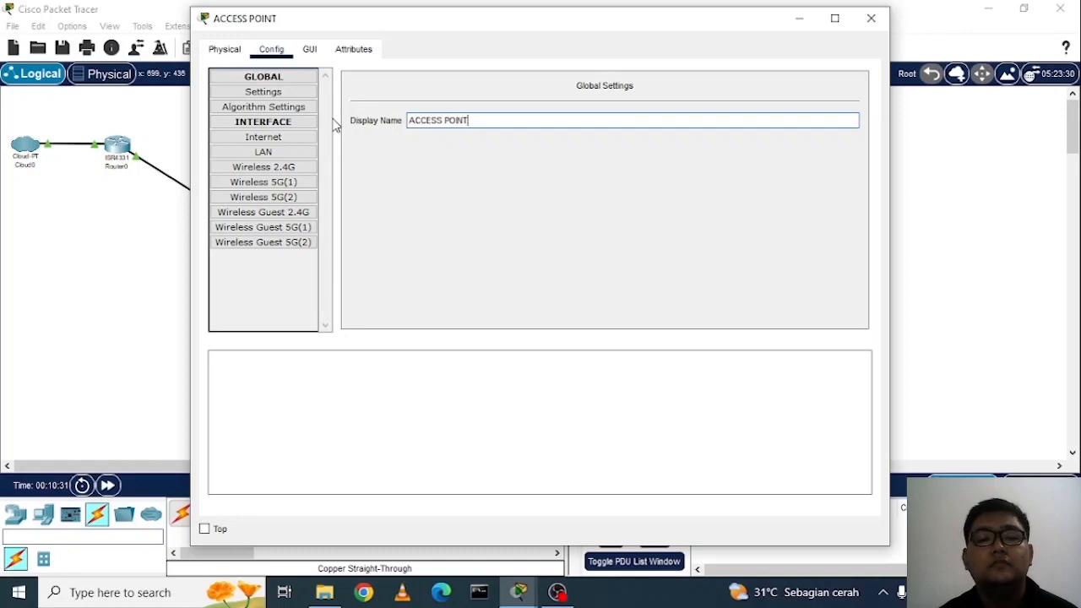
- Disable ACCESS POINT 1's DHCP server and set its router IP address to 172.16.0.5
left_click(309, 50)
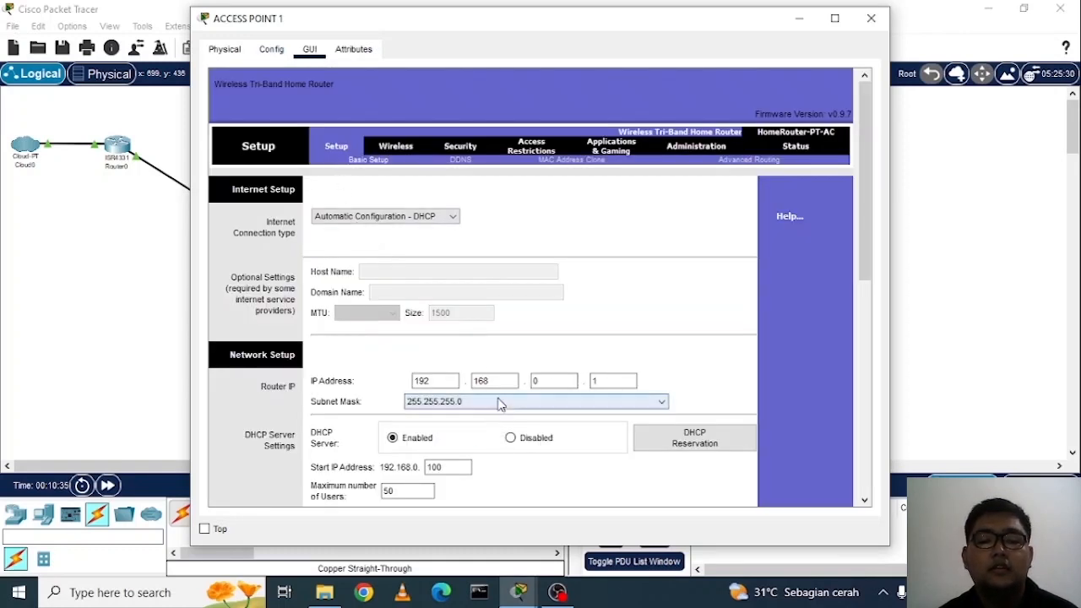
left_click(510, 437)
left_click_drag(453, 380, 412, 380)
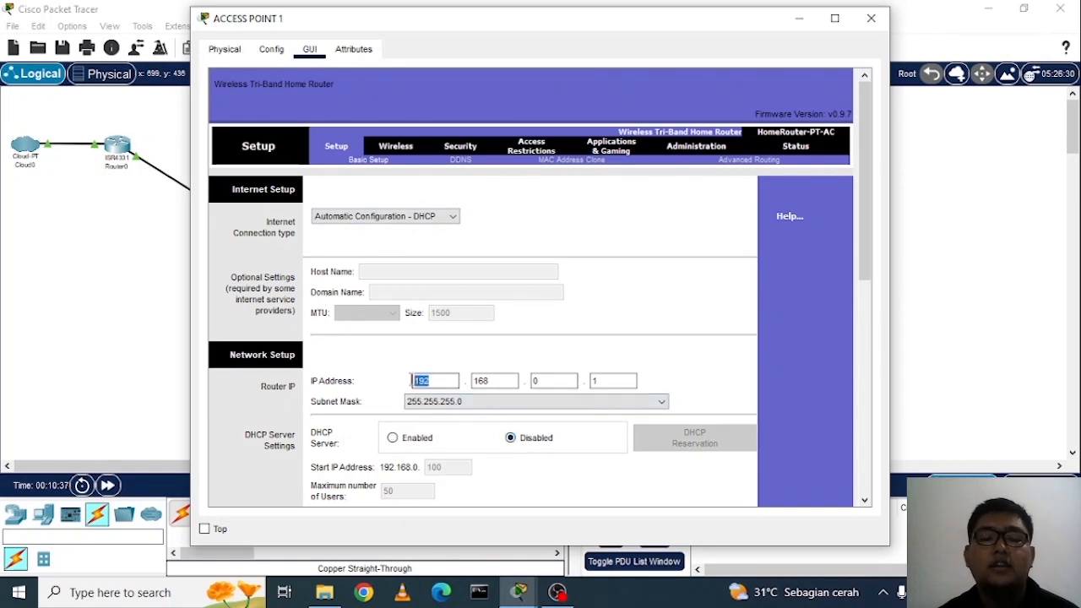
type("172")
key("Tab")
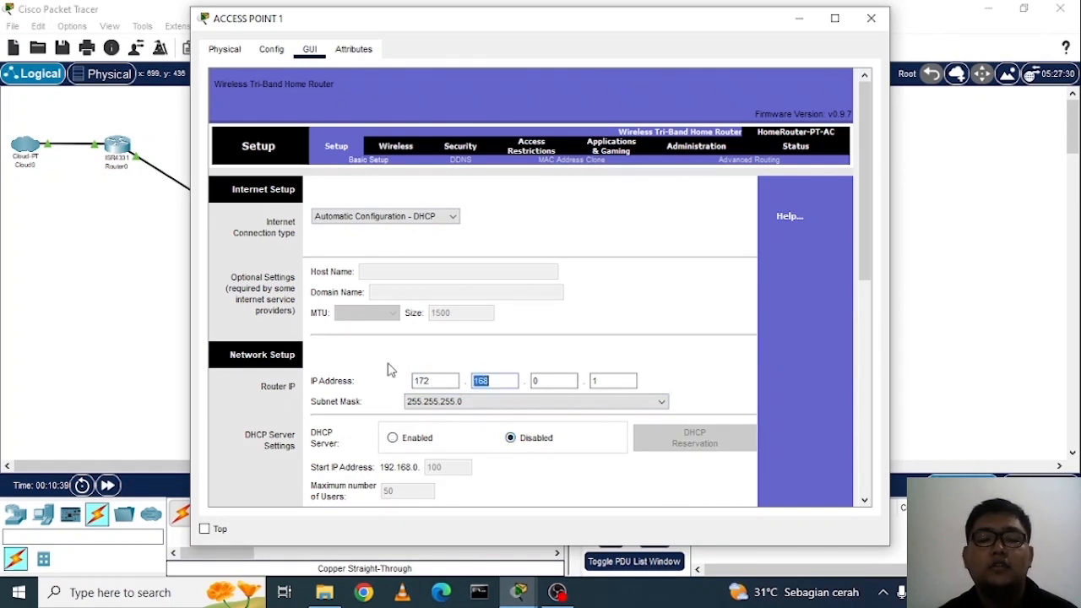
type("16")
key("Tab")
key("Tab")
type("5")
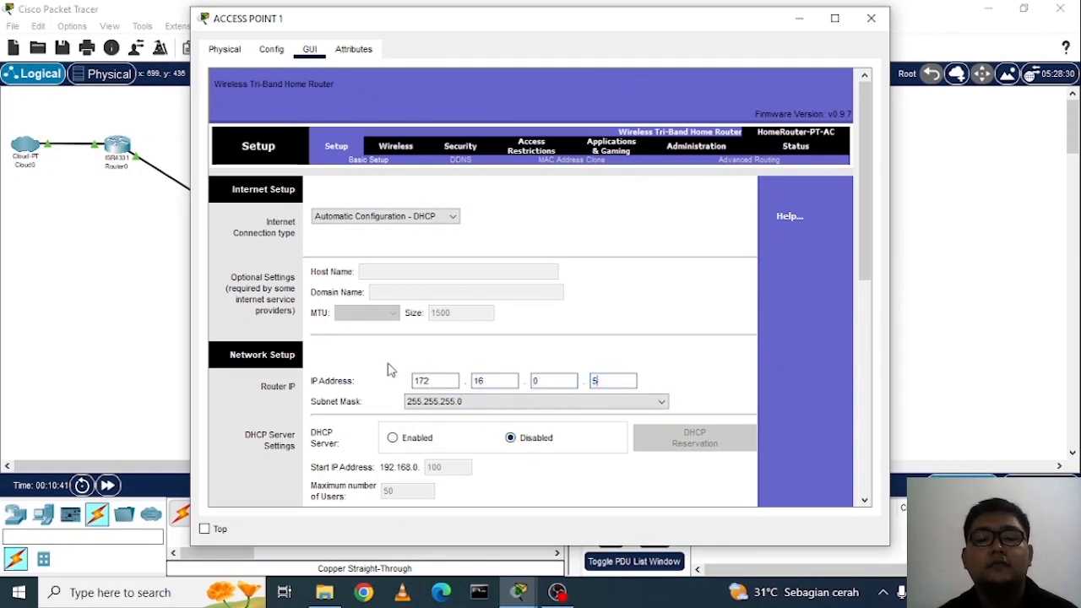
- Save ACCESS POINT 1's network setup settings and close its window
scroll(574, 405, "down", 5)
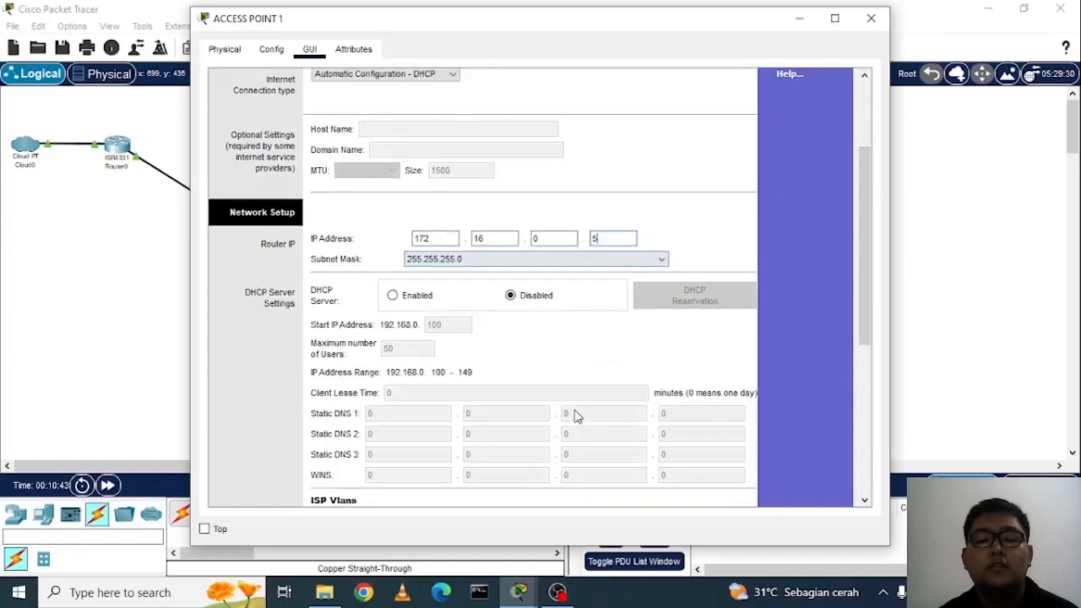
scroll(572, 315, "down", 2)
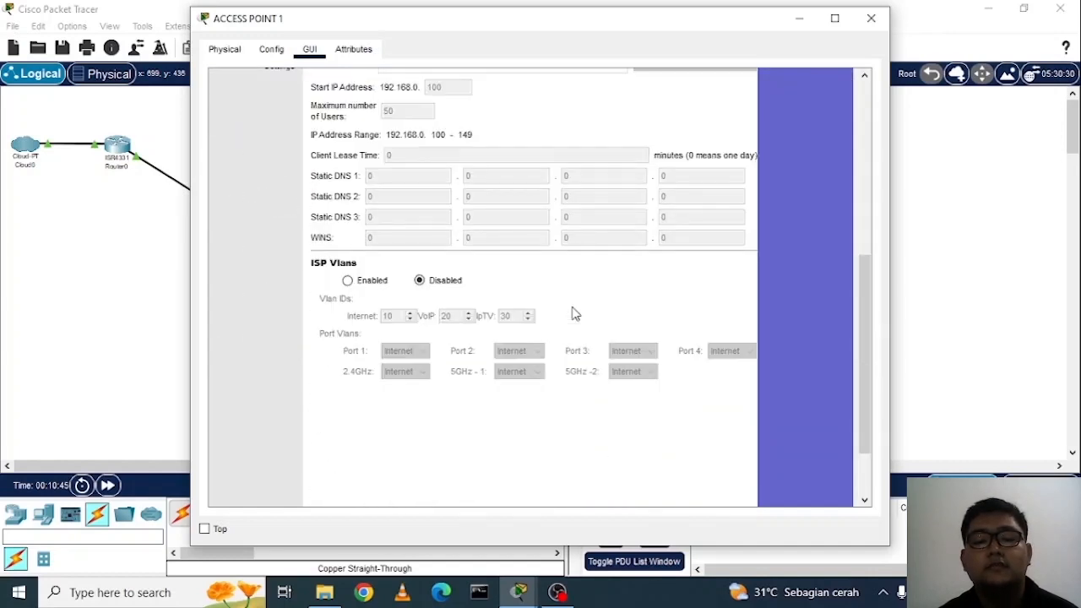
scroll(572, 312, "down", 2)
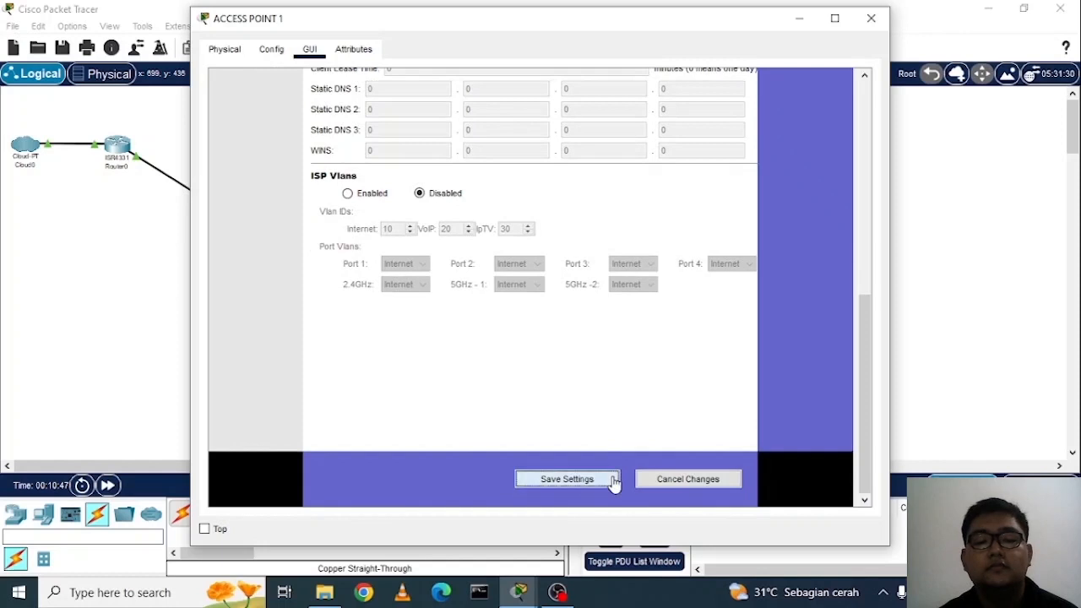
left_click(612, 478)
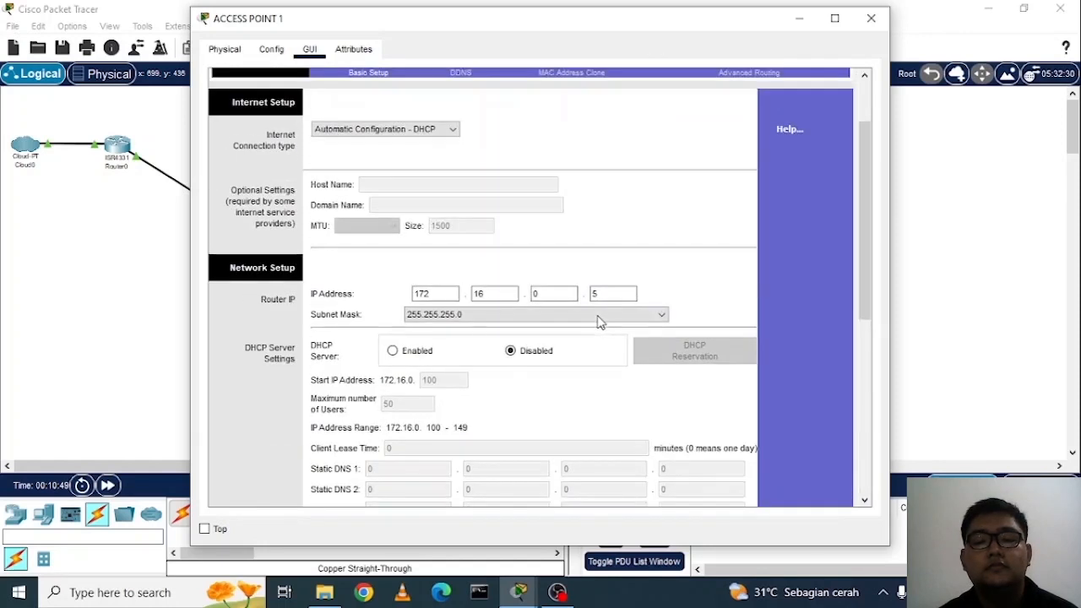
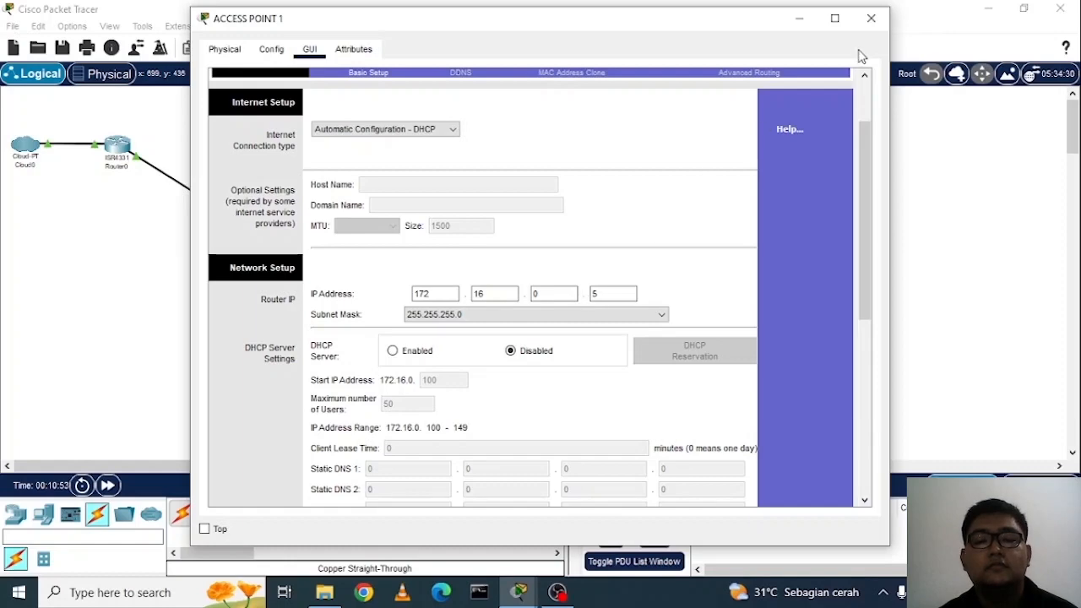
left_click(870, 21)
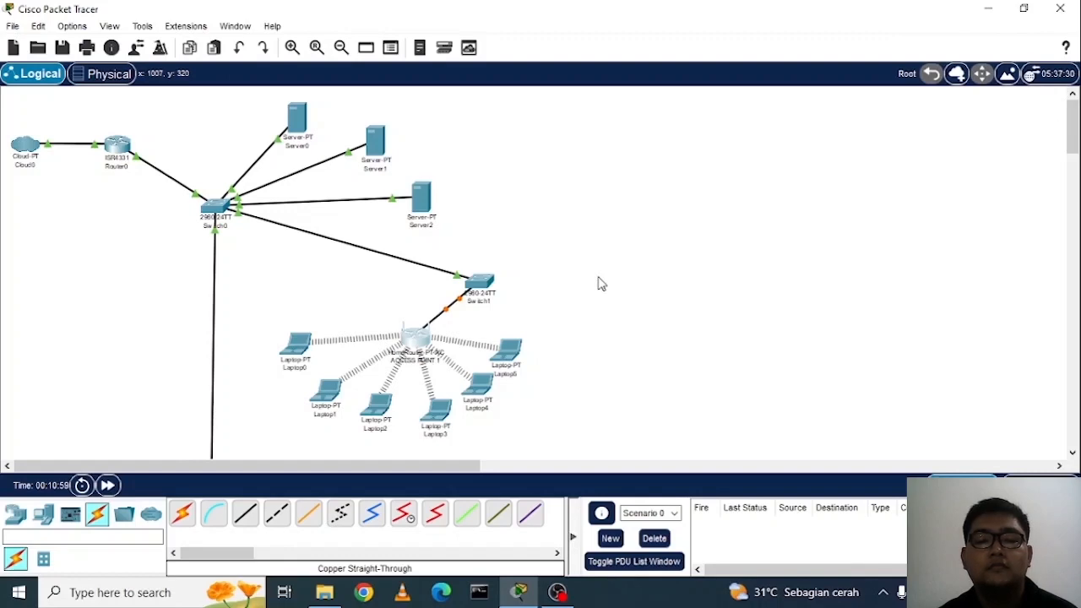
- Rename Server0 as File Server
left_click(295, 118)
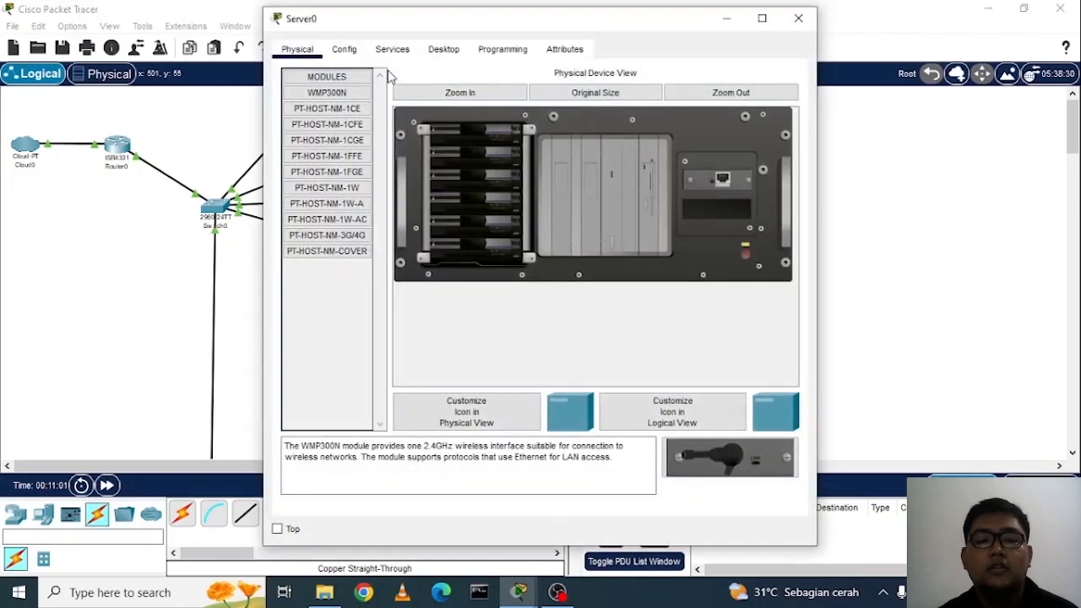
left_click(344, 49)
left_click_drag(514, 121, 446, 122)
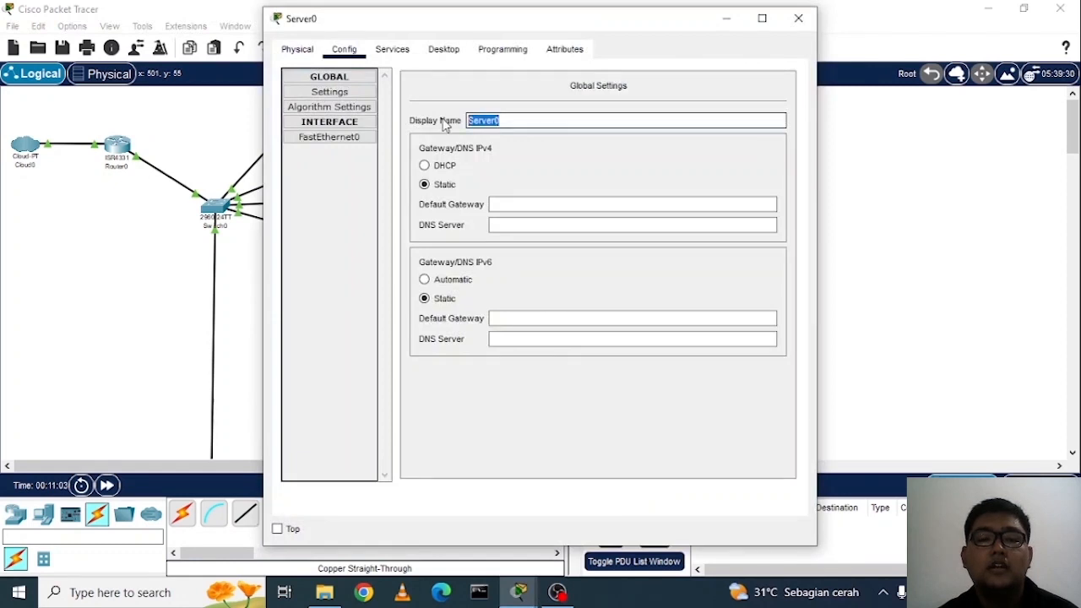
type("File")
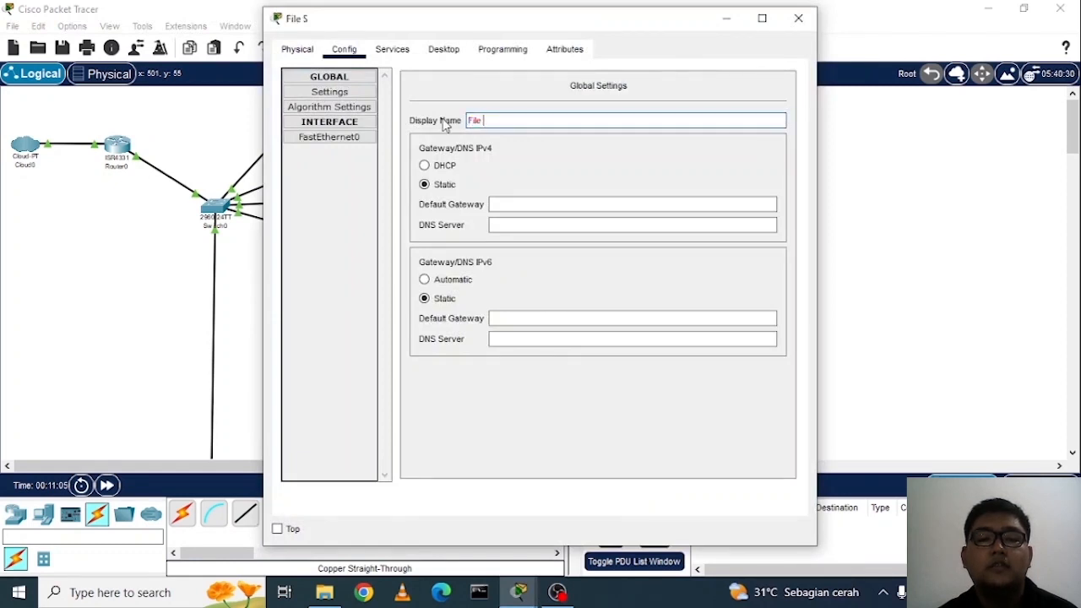
type(" Server")
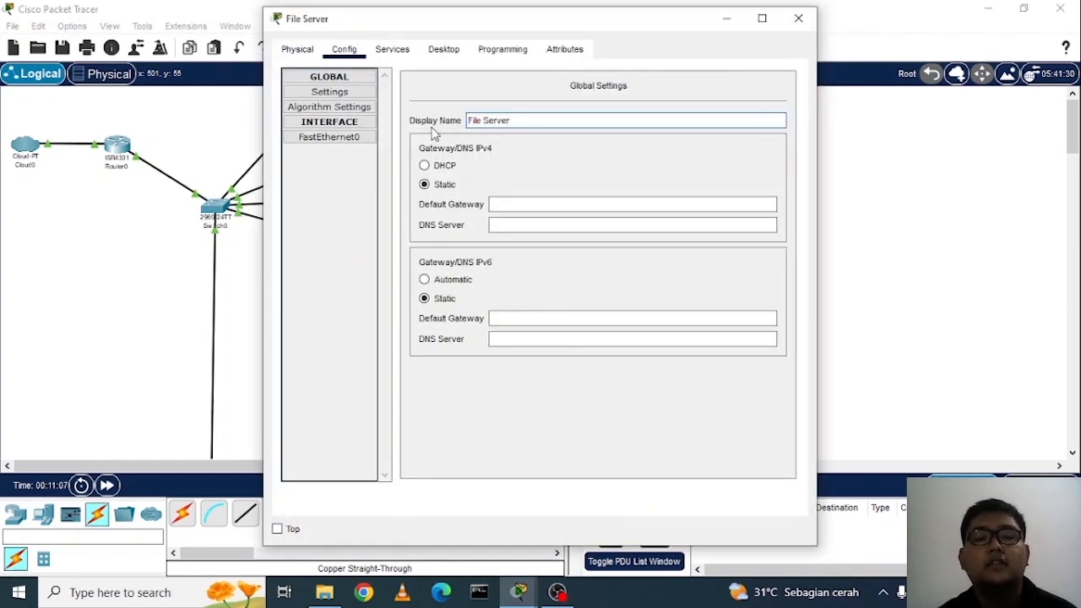
- Assign the File Server the static IPv4 address 172.16.0.21
left_click(442, 53)
left_click(372, 118)
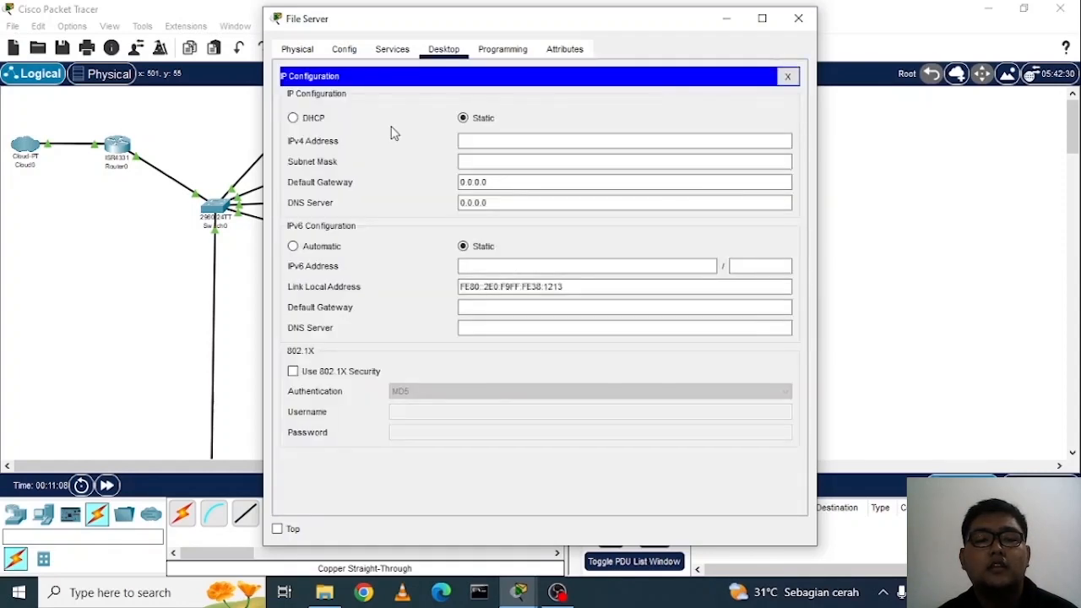
left_click(477, 141)
type("172.16")
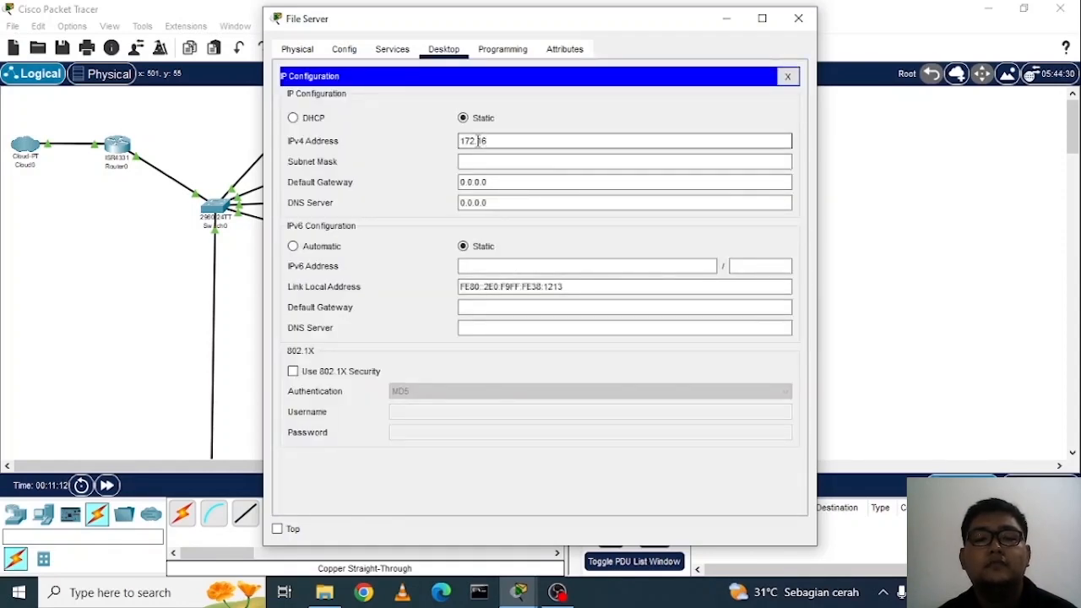
type(".")
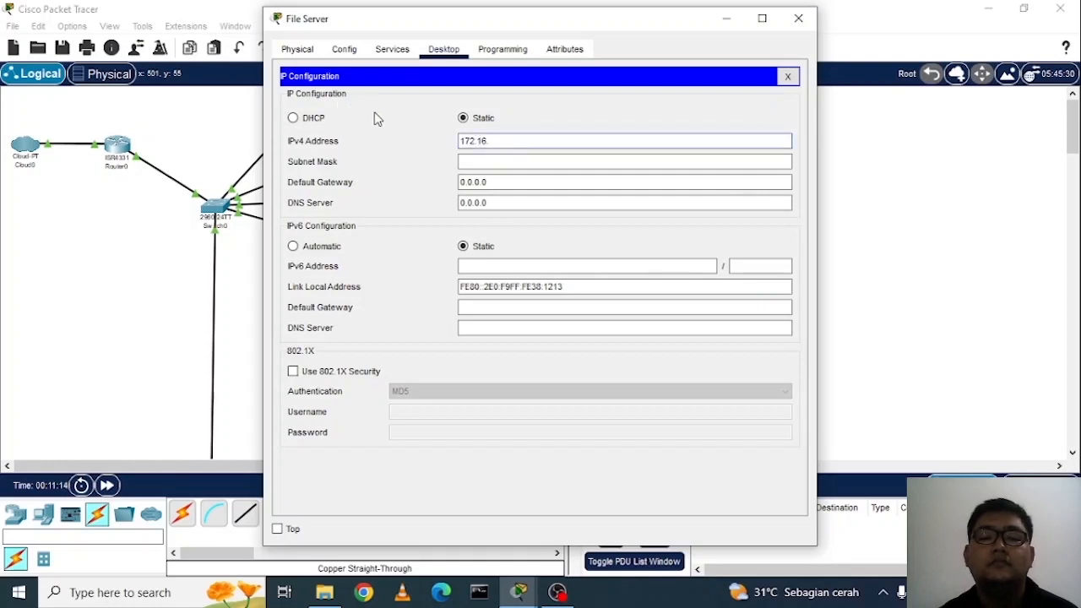
type("0")
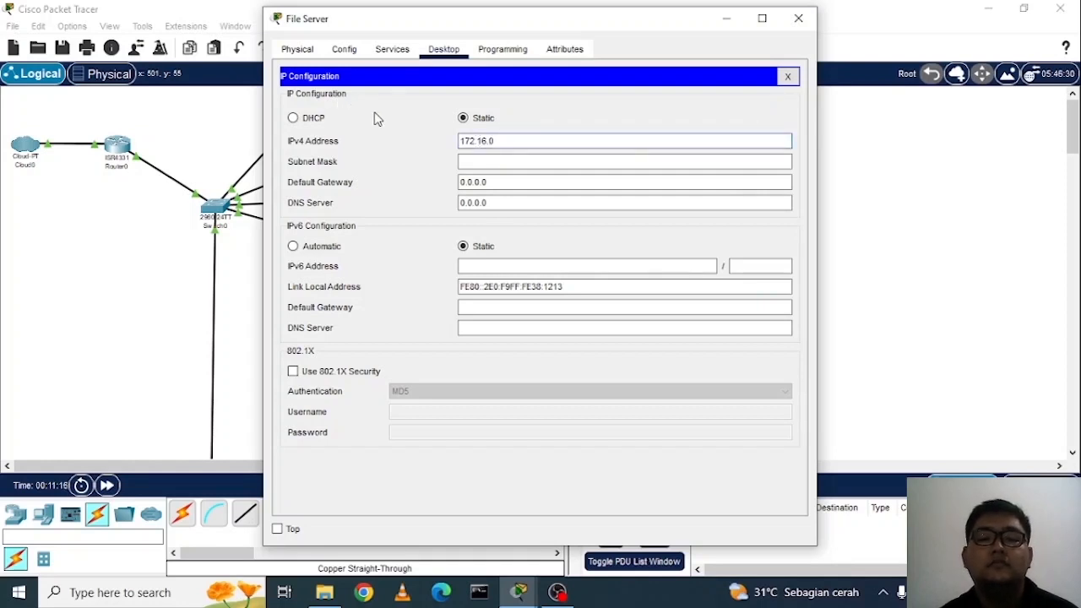
type(".21")
- Set the File Server's subnet mask to 255.255.254.0 and its IPv4 default gateway to 172.16.0.1
key("Tab")
key("Right")
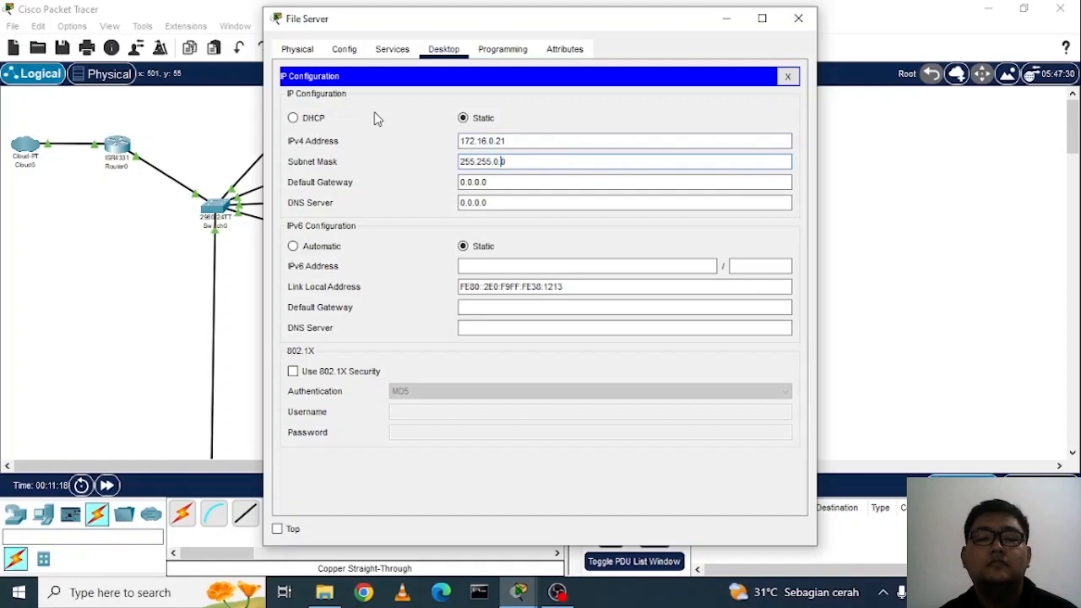
key("BackSpace")
key("BackSpace")
type("254.")
key("Tab")
type("172.")
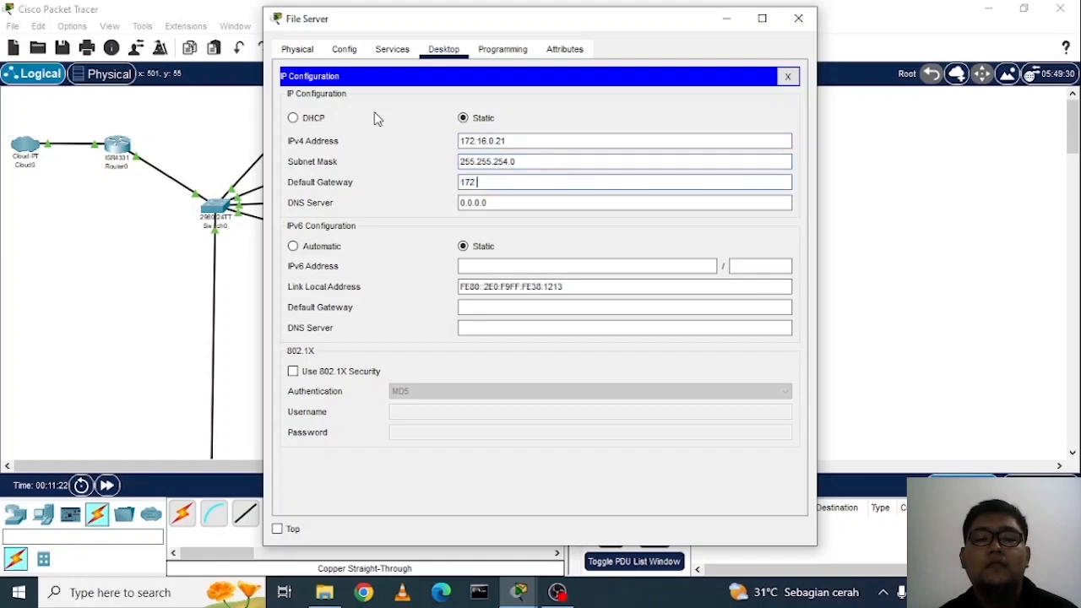
type("16.0.1")
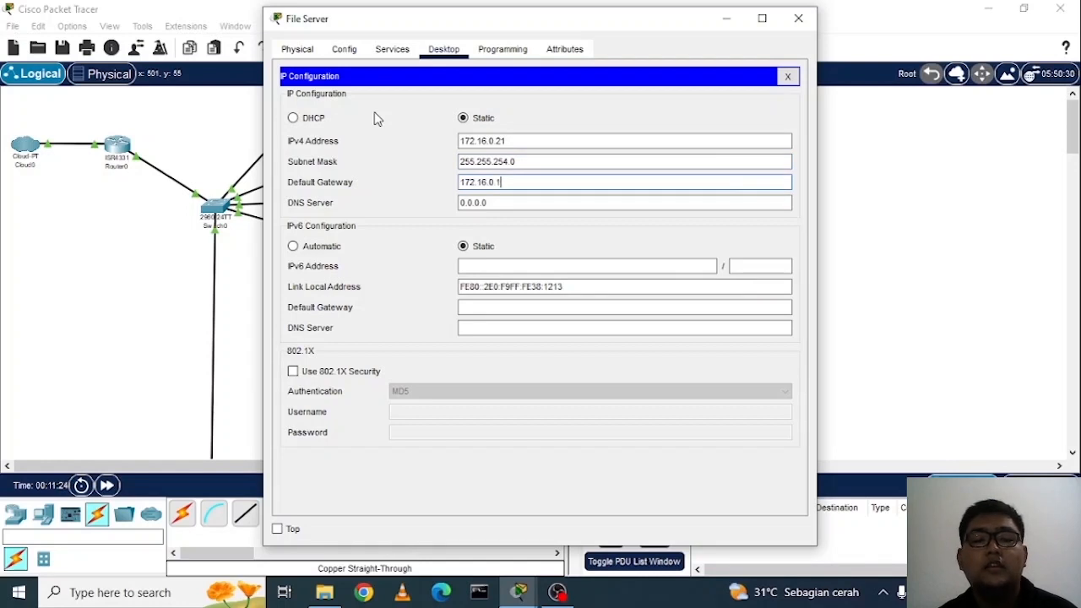
- Set the File Server's IPv4 DNS server to 27.50.20.21 and close its window
key("Tab")
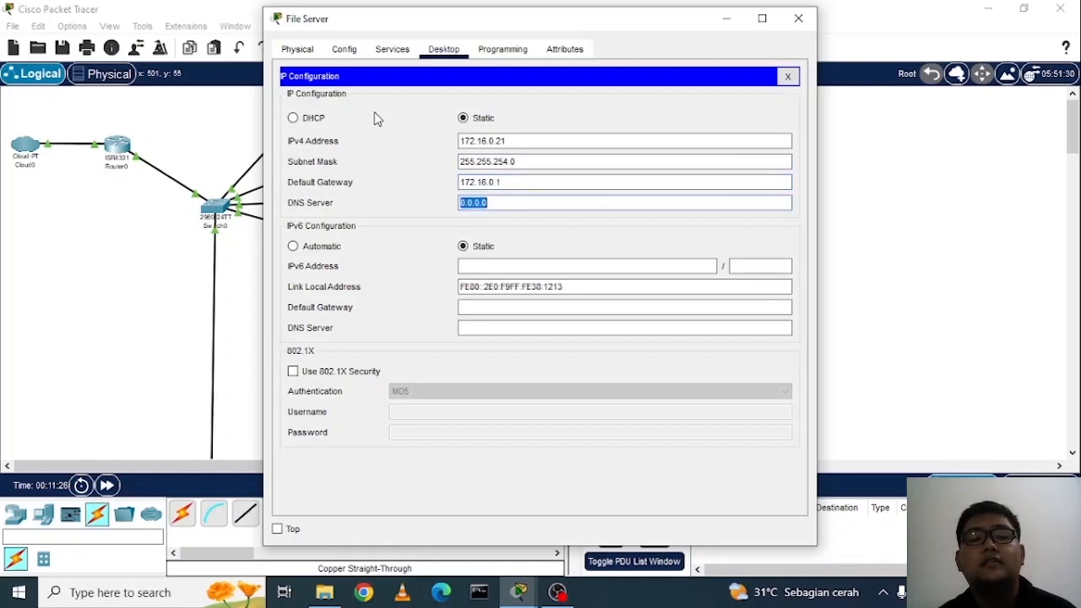
type("27")
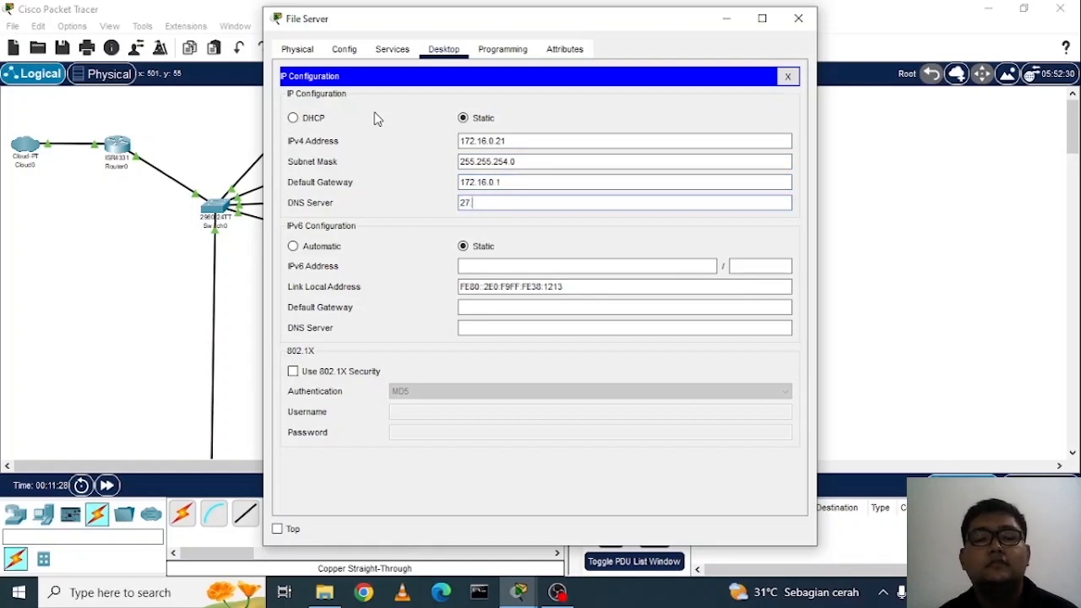
type(".50.20.")
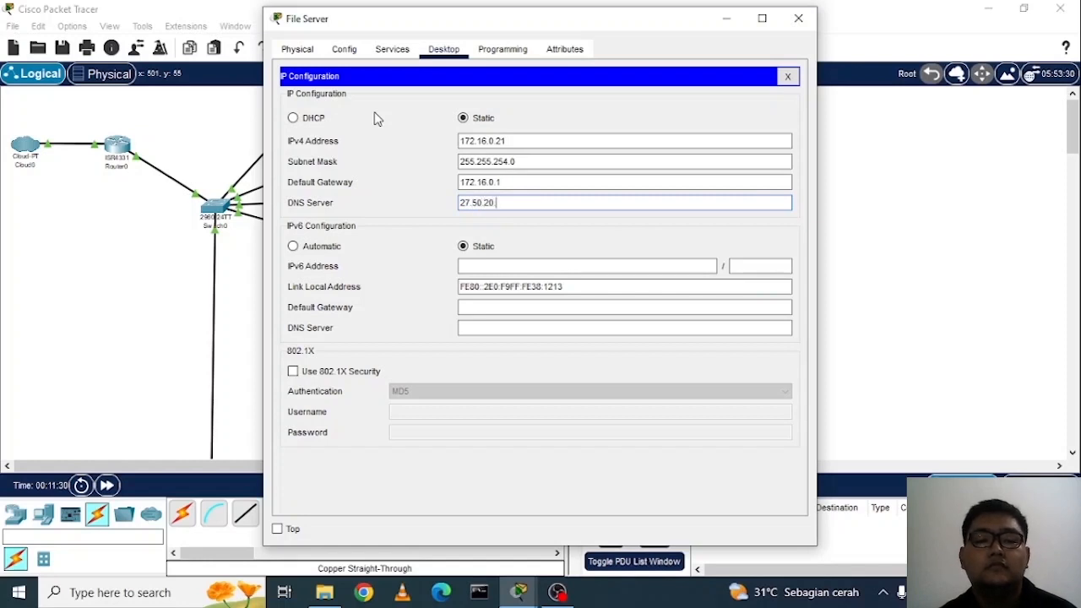
type("21")
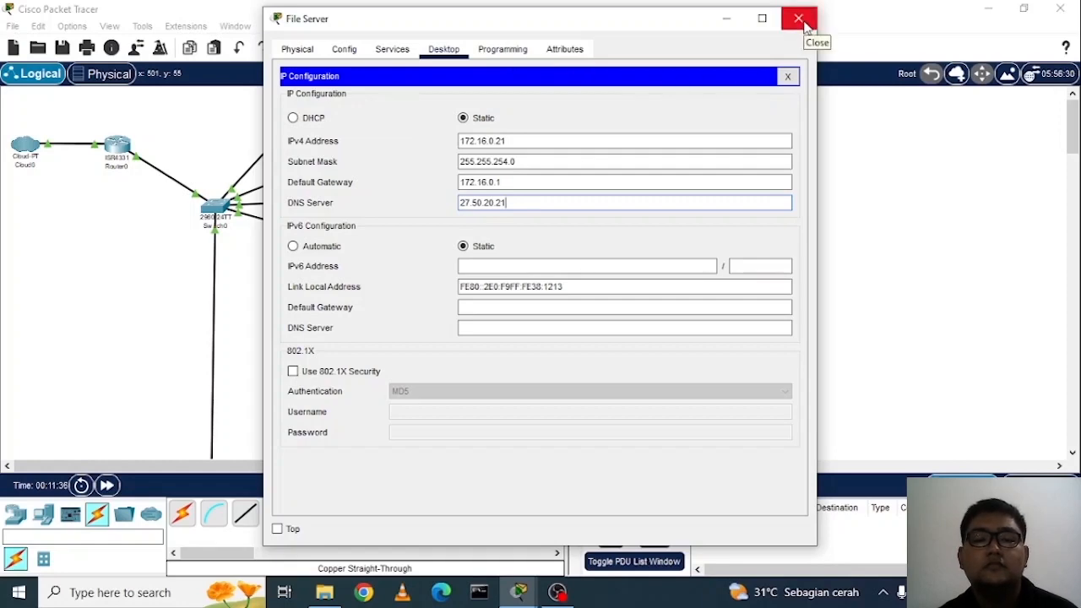
left_click(787, 76)
left_click(816, 27)
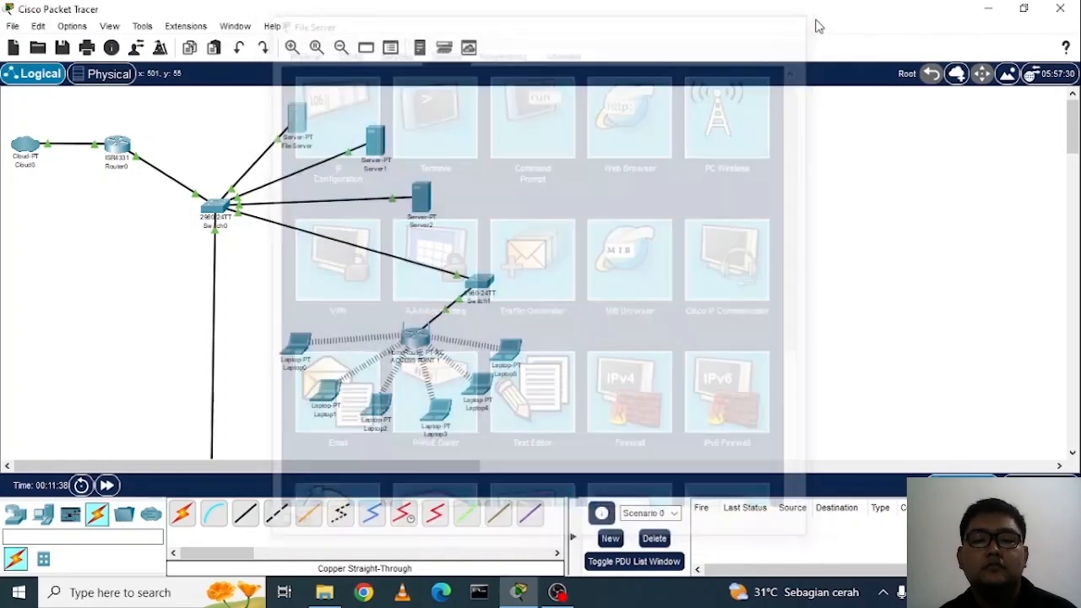
- Rename Server1 as Web Server
left_click(374, 141)
left_click(359, 53)
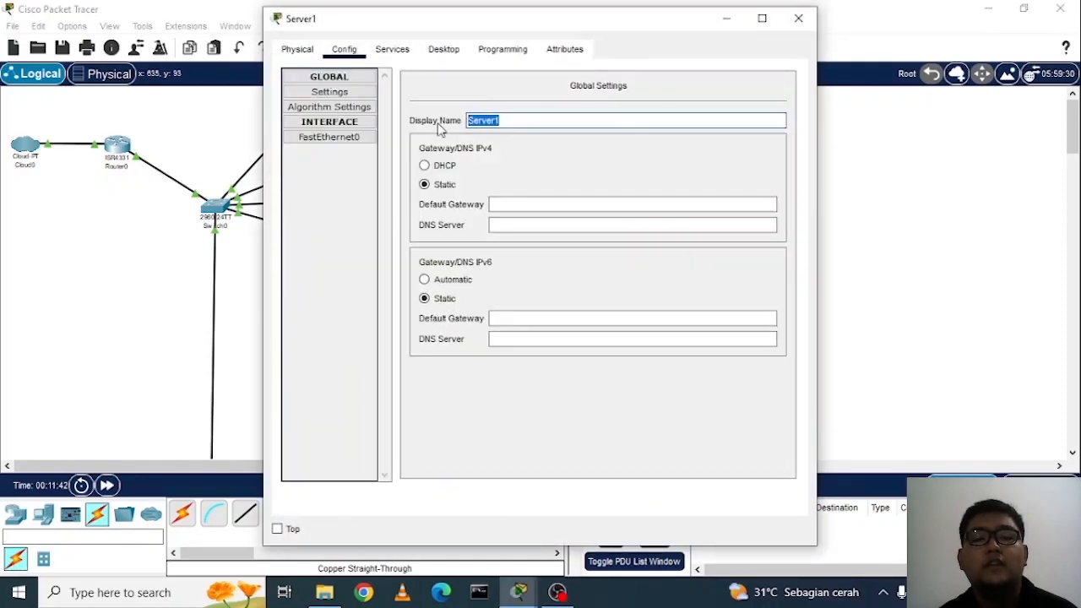
type("Web Server")
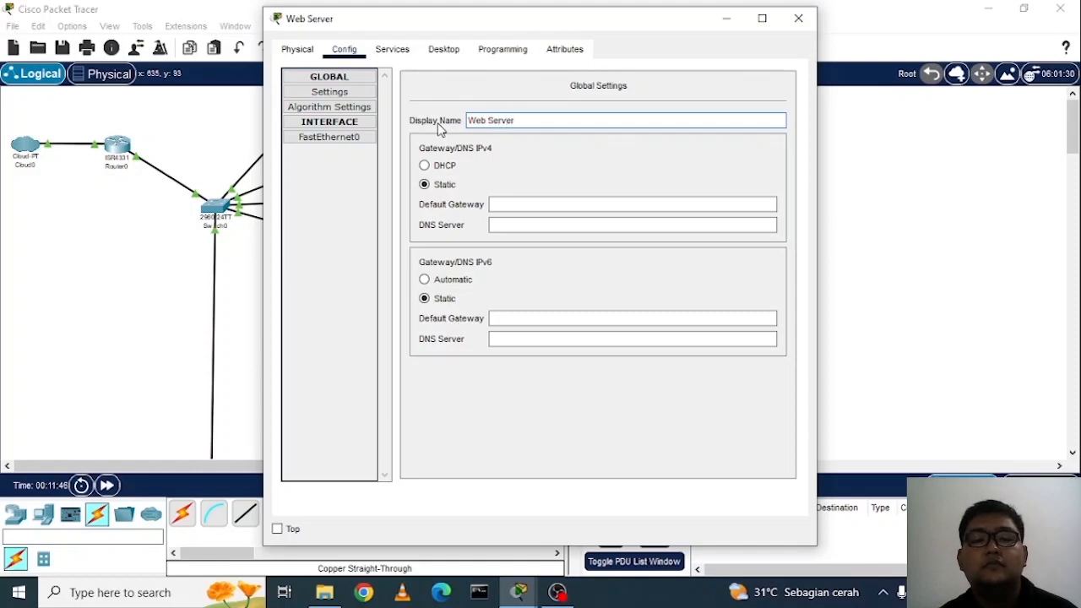
- Assign the Web Server the static IPv4 address 172.16.0.22
left_click(389, 50)
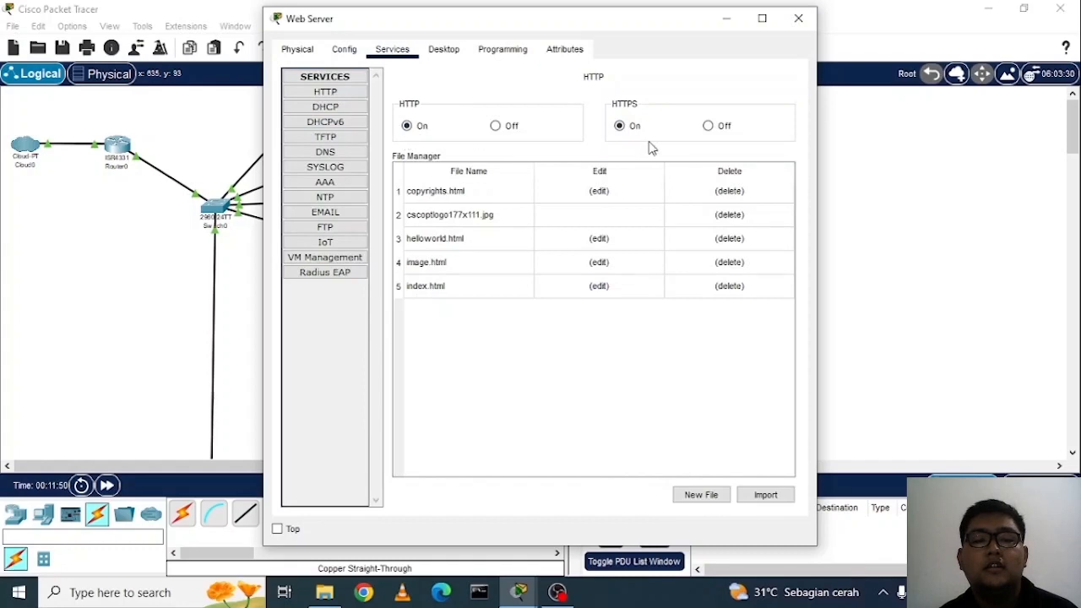
left_click(443, 48)
left_click(371, 135)
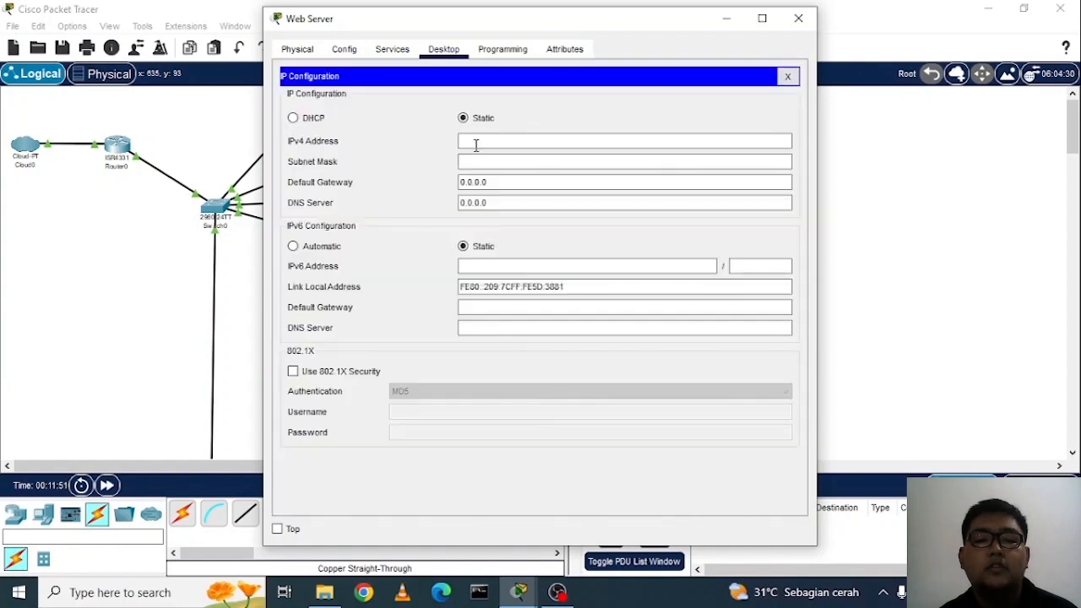
left_click(477, 143)
type("172.1")
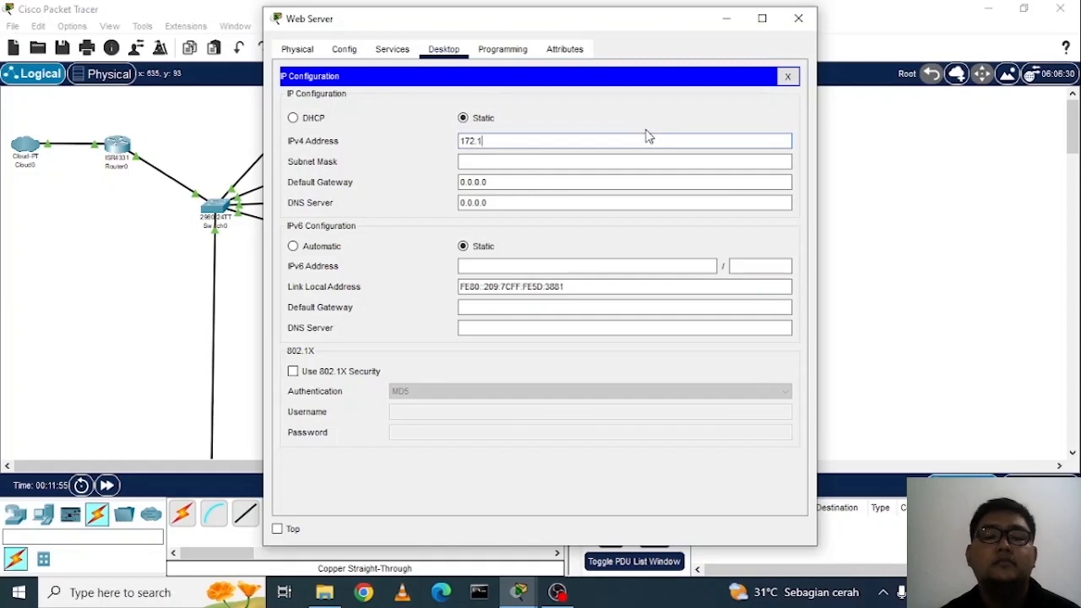
type("6.0.22")
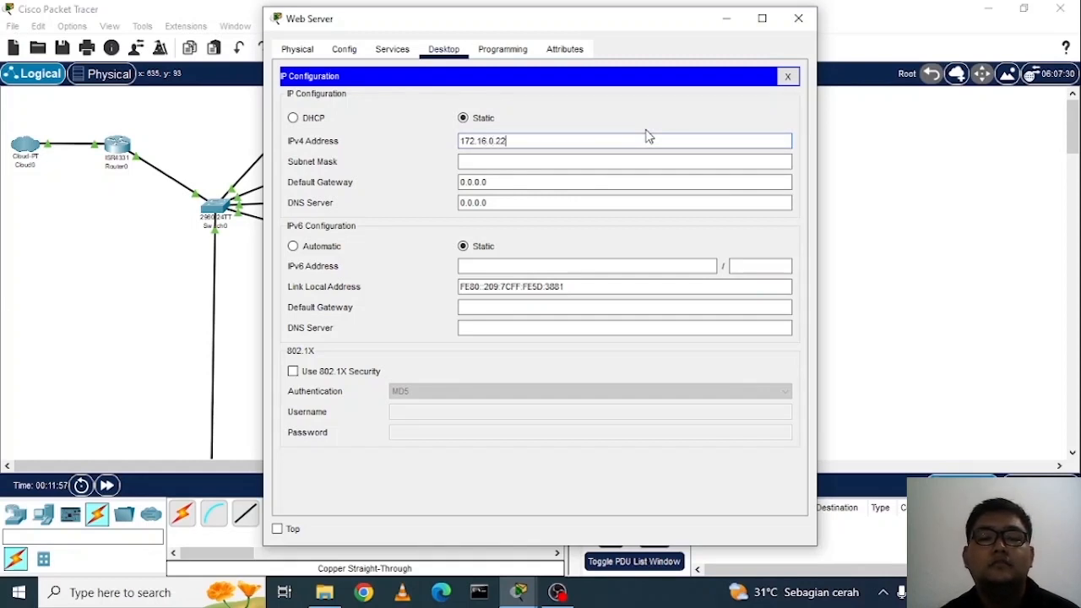
- Set the Web Server's subnet mask to 255.255.254.0
key("Tab")
key("End")
key("BackSpace")
key("BackSpace")
key("BackSpace")
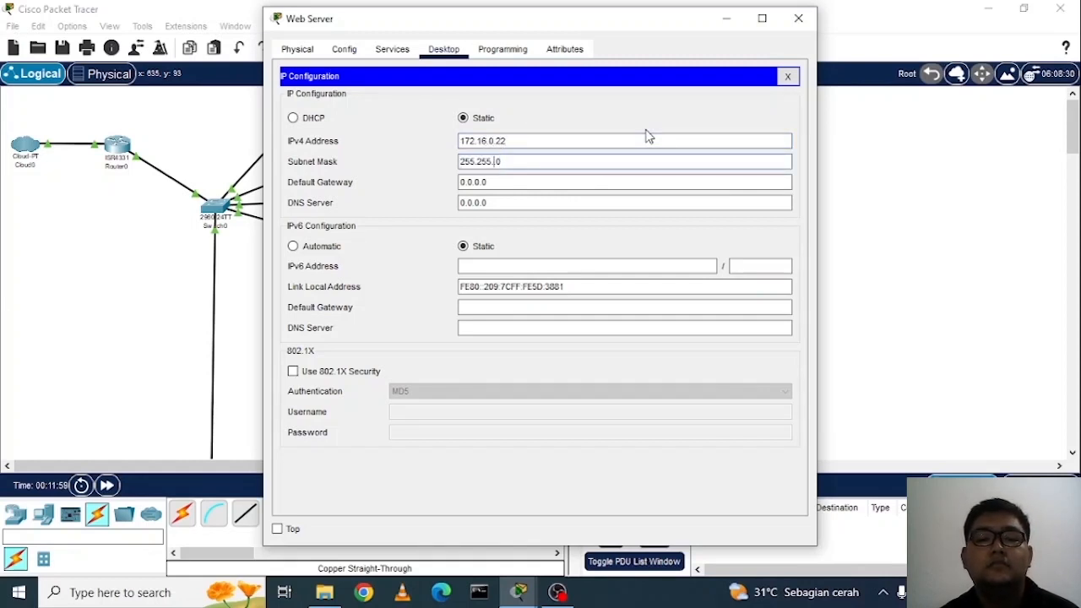
type("255.25")
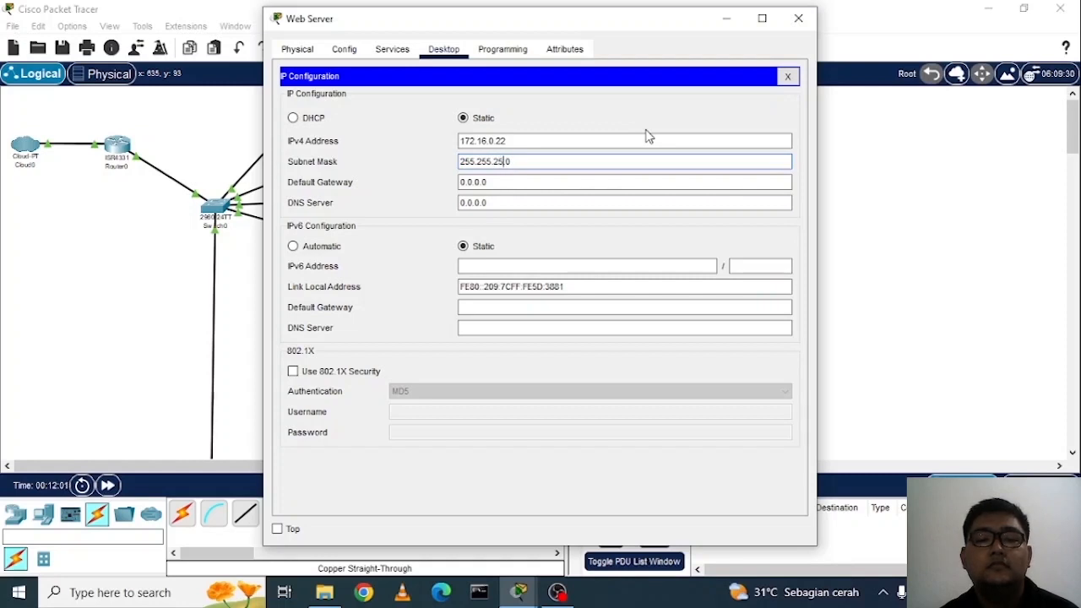
type("4.")
- Set the Web Server's IPv4 default gateway to 172.16.0.1
key("Tab")
type("17")
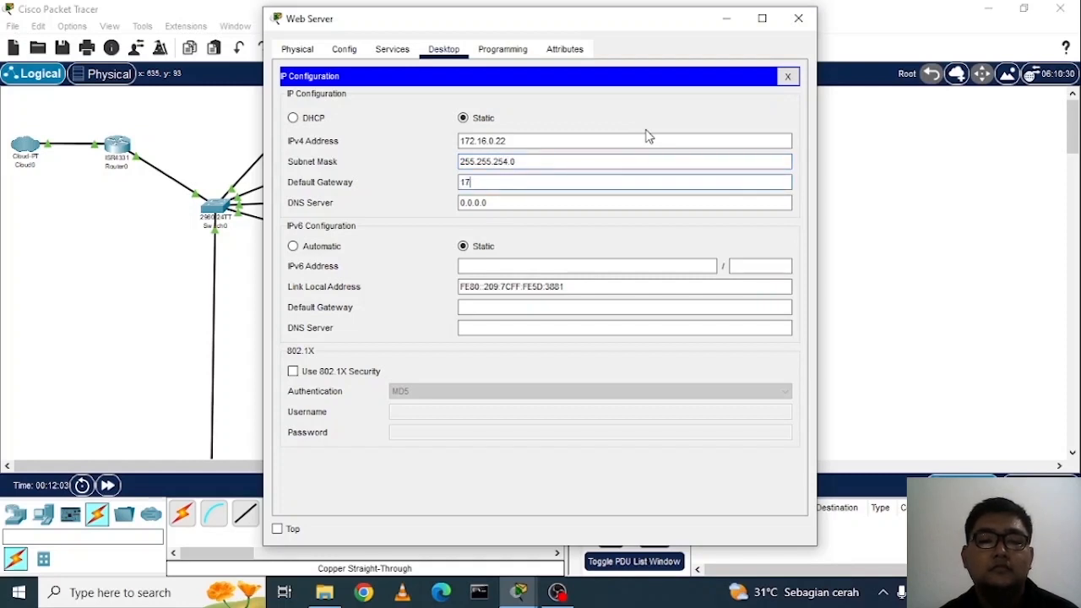
type("2.16.")
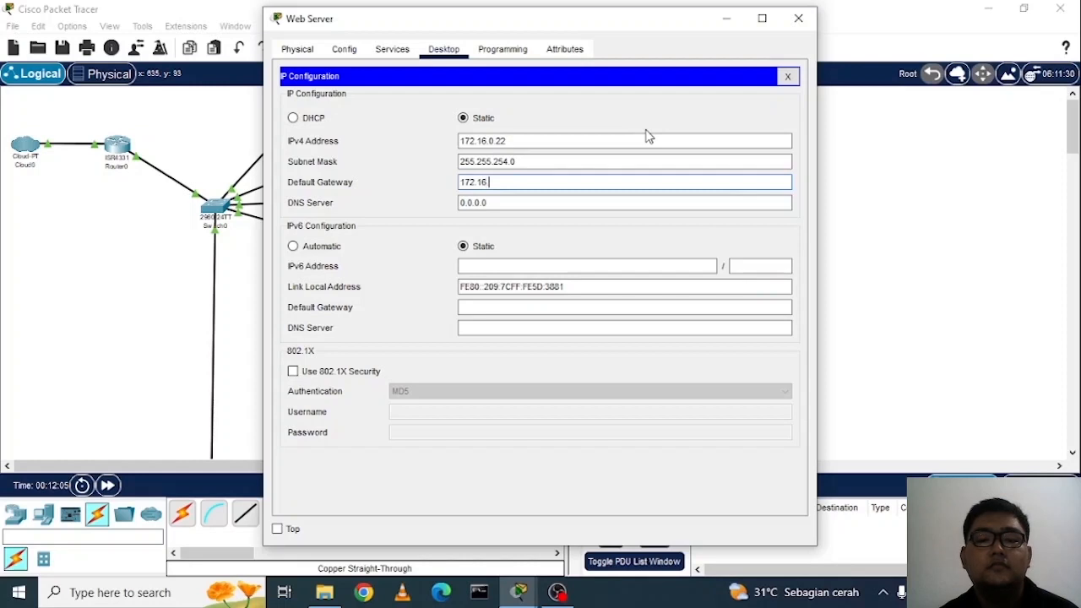
type("0.1")
- Set the Web Server's IPv4 DNS server to 27.50.20.21 and close its window
key("Tab")
type("2")
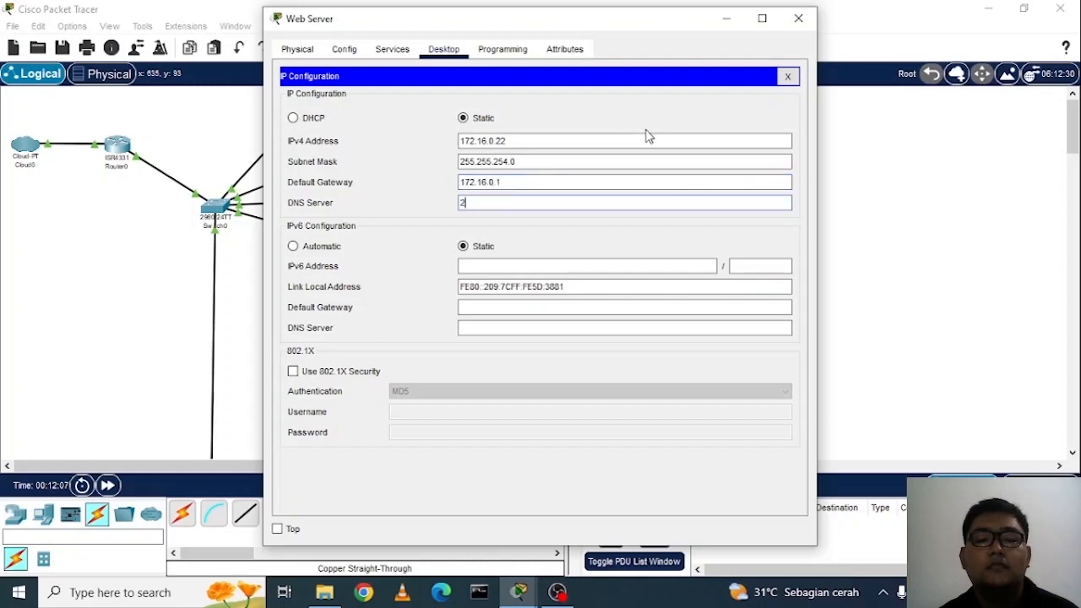
type("7.50")
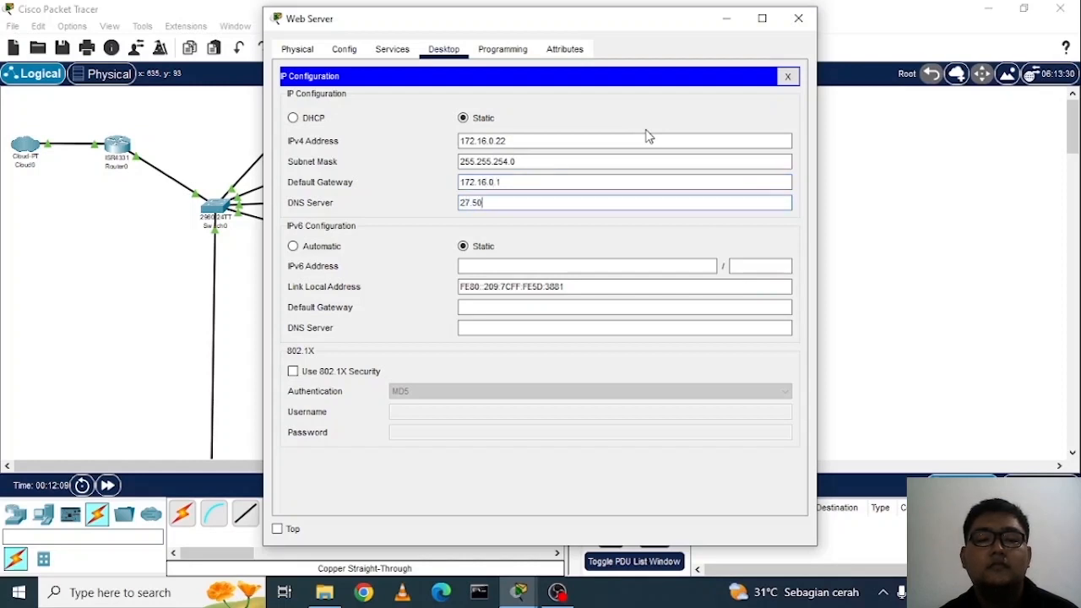
type(".20.21")
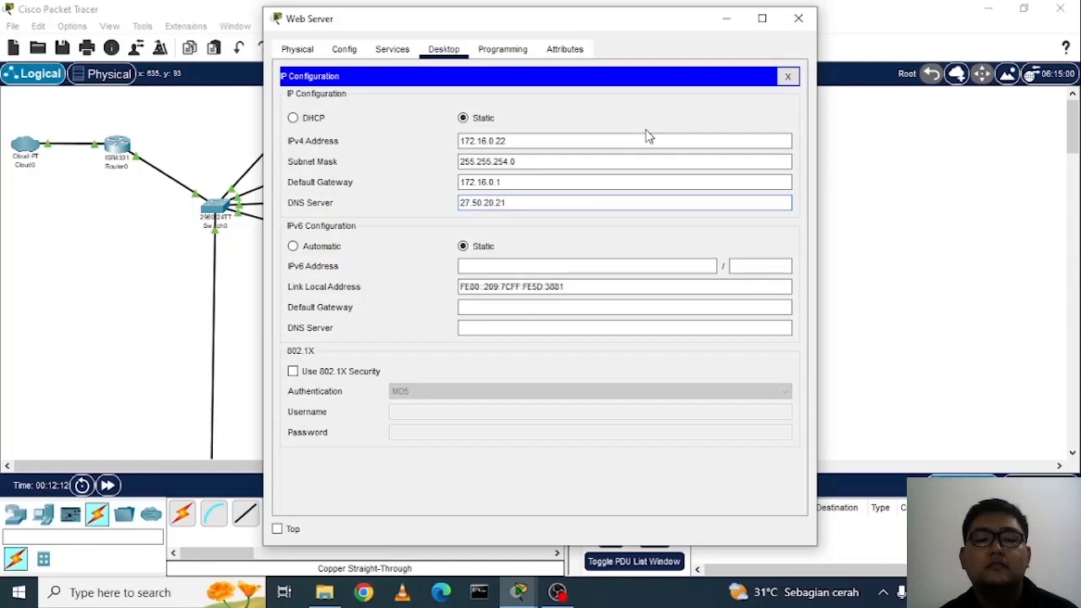
left_click(787, 78)
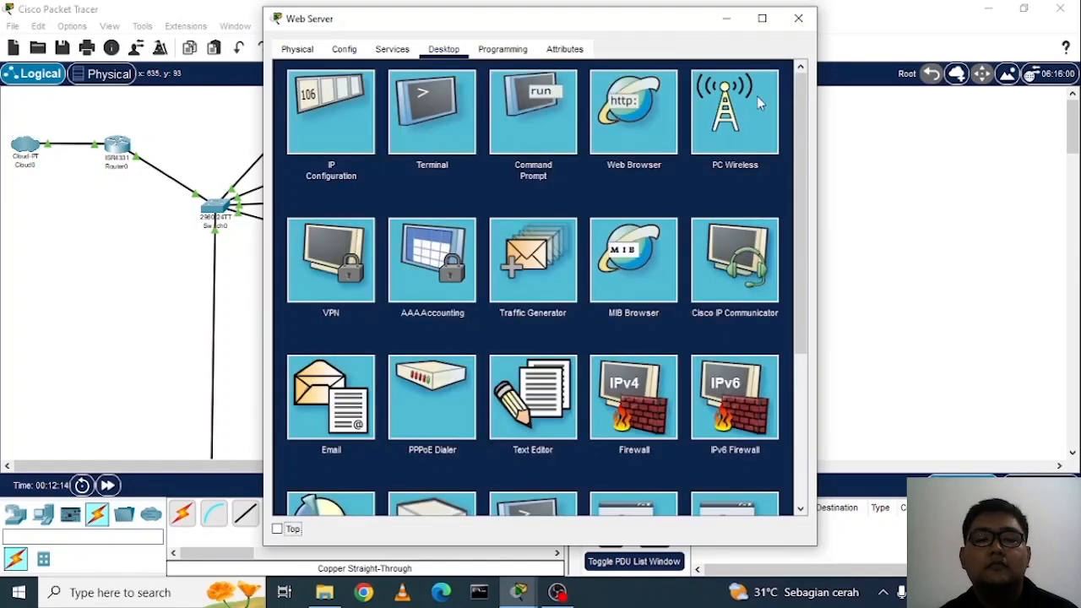
left_click(797, 17)
- Rename Server2 as Database Server
left_click(418, 199)
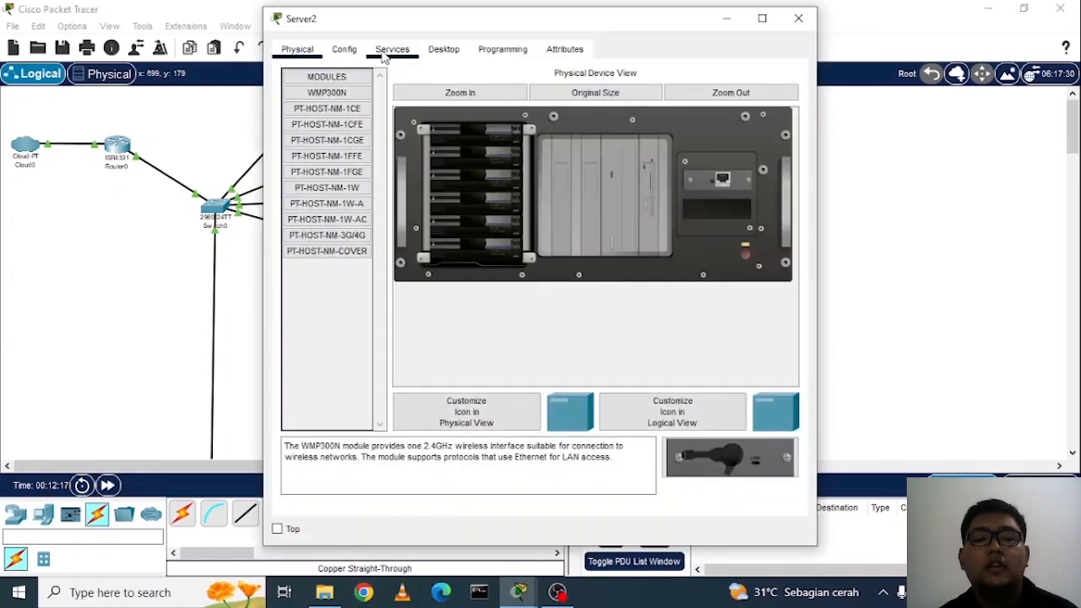
left_click(343, 49)
left_click_drag(510, 120, 429, 127)
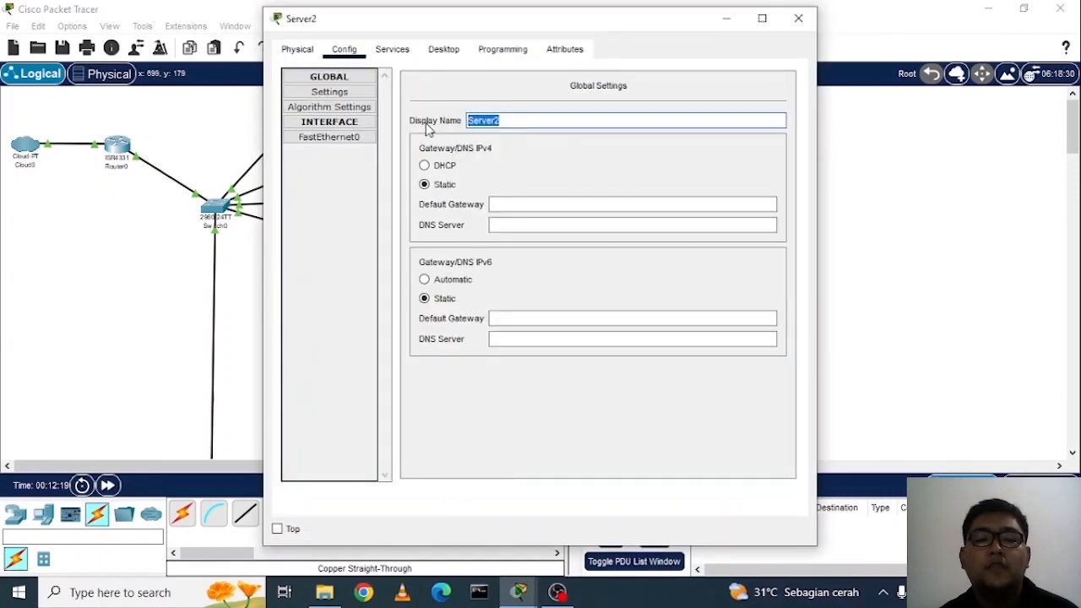
type("Database")
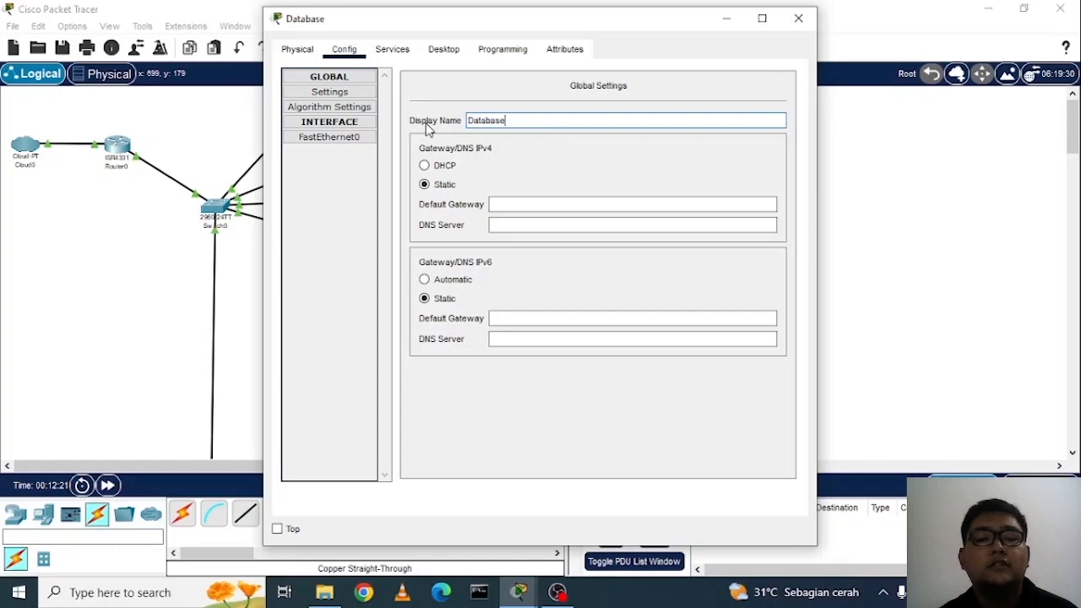
type(" Server")
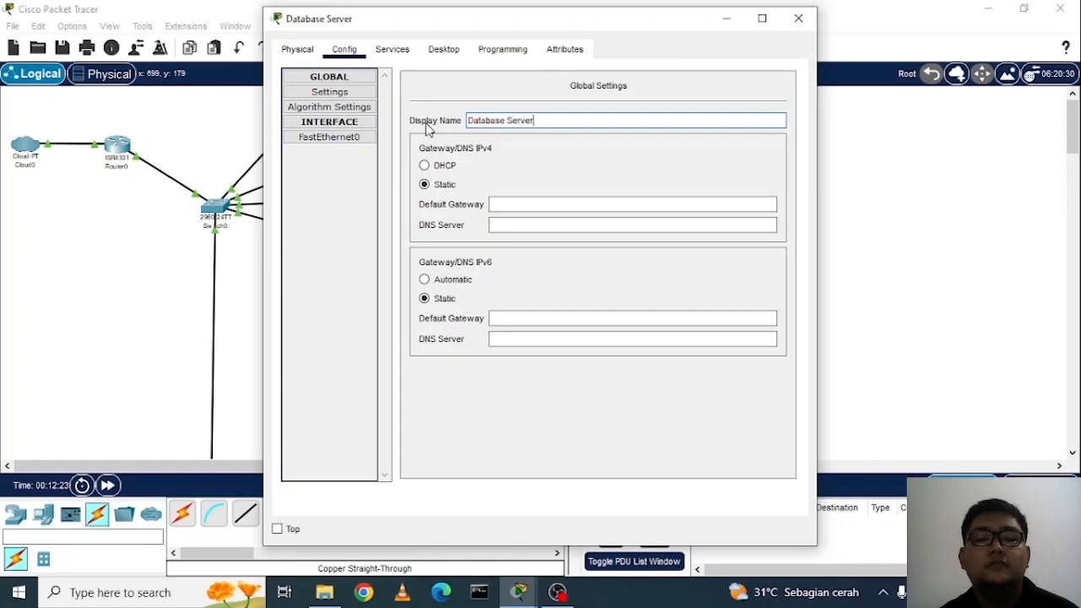
- Assign the Database Server the static IPv4 address 172.16.0.23
left_click(423, 55)
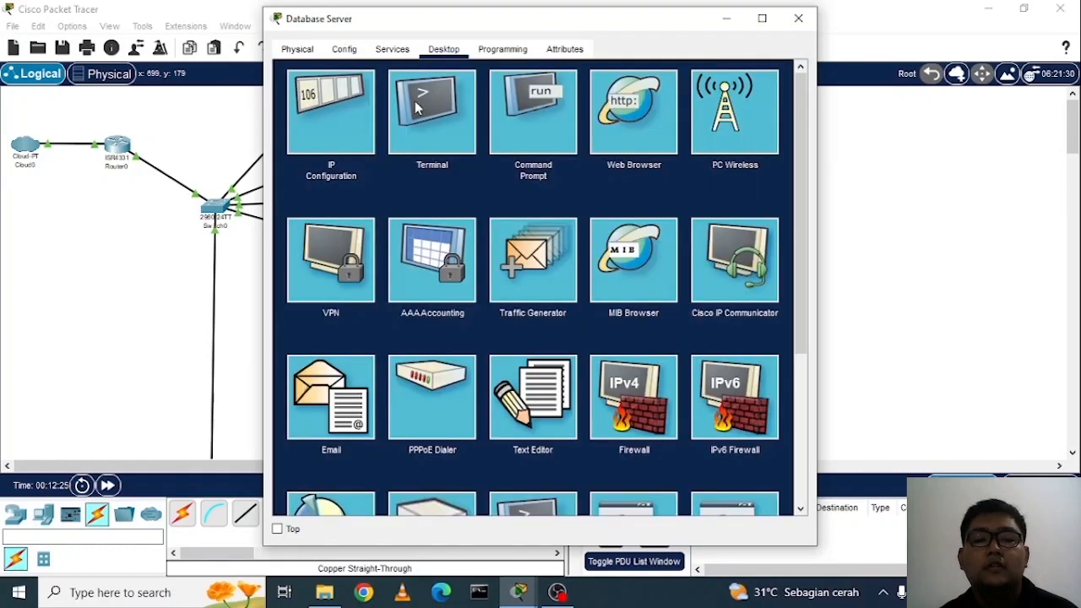
left_click(355, 127)
left_click(483, 142)
type("1")
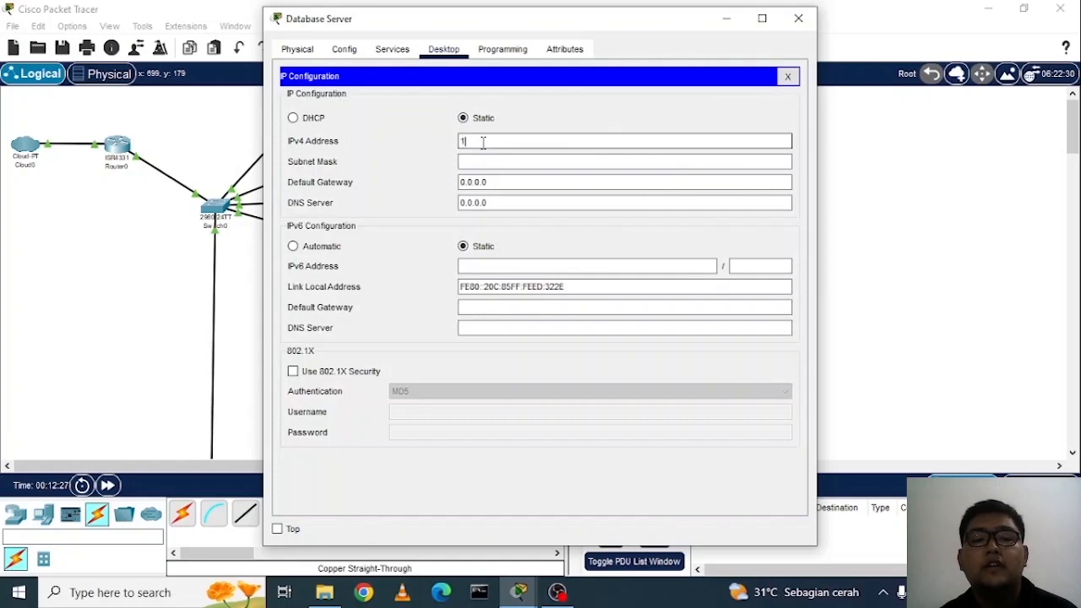
type("72.16.0.")
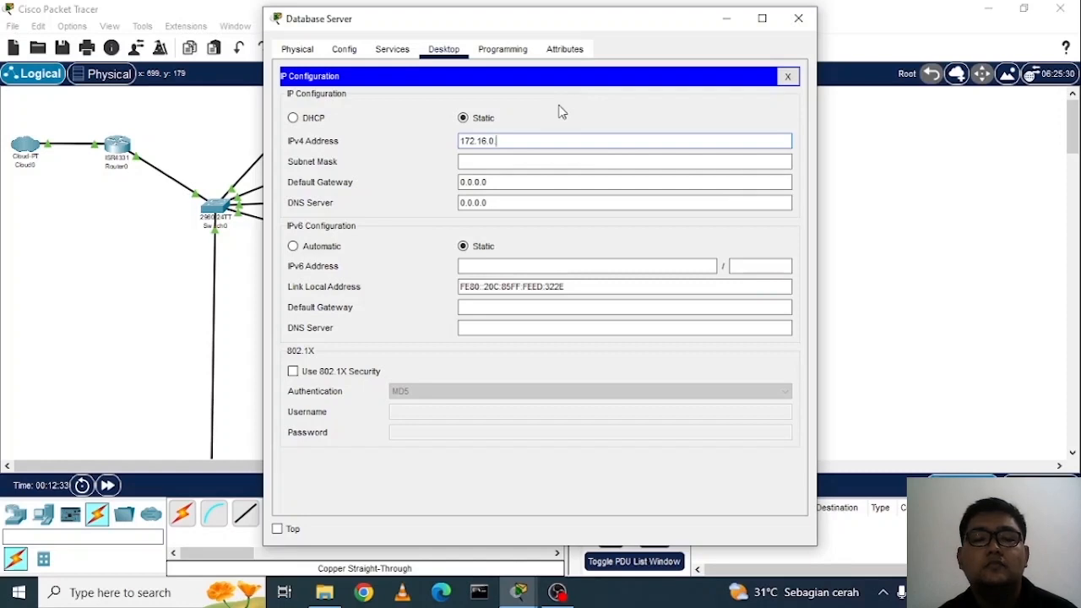
type("2")
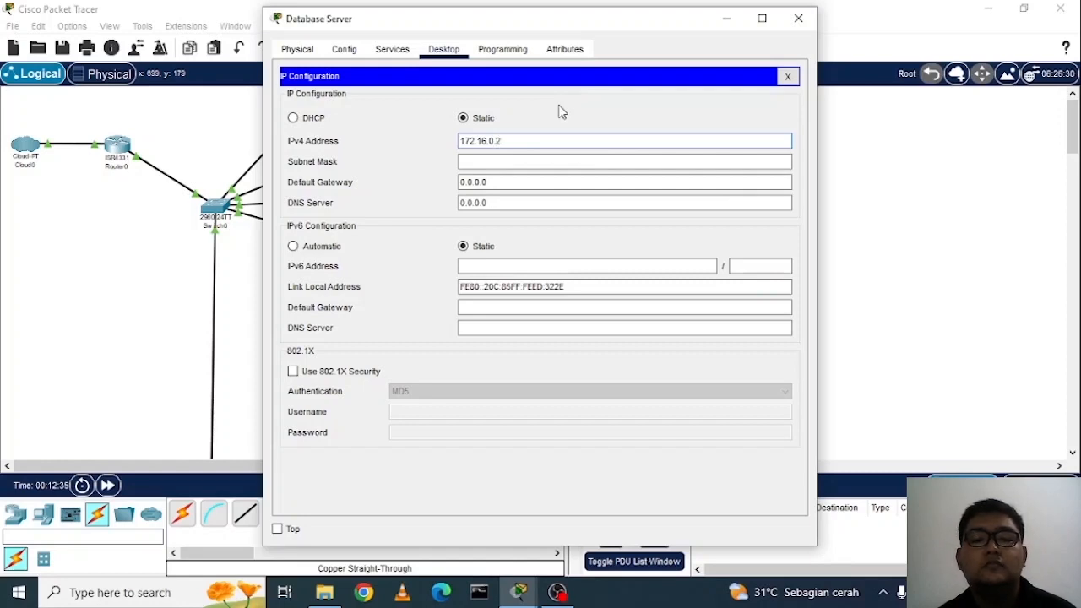
type("3")
- Set the Database Server's subnet mask to 255.255.254.0 and its IPv4 default gateway to 172.168.0.1
key("Tab")
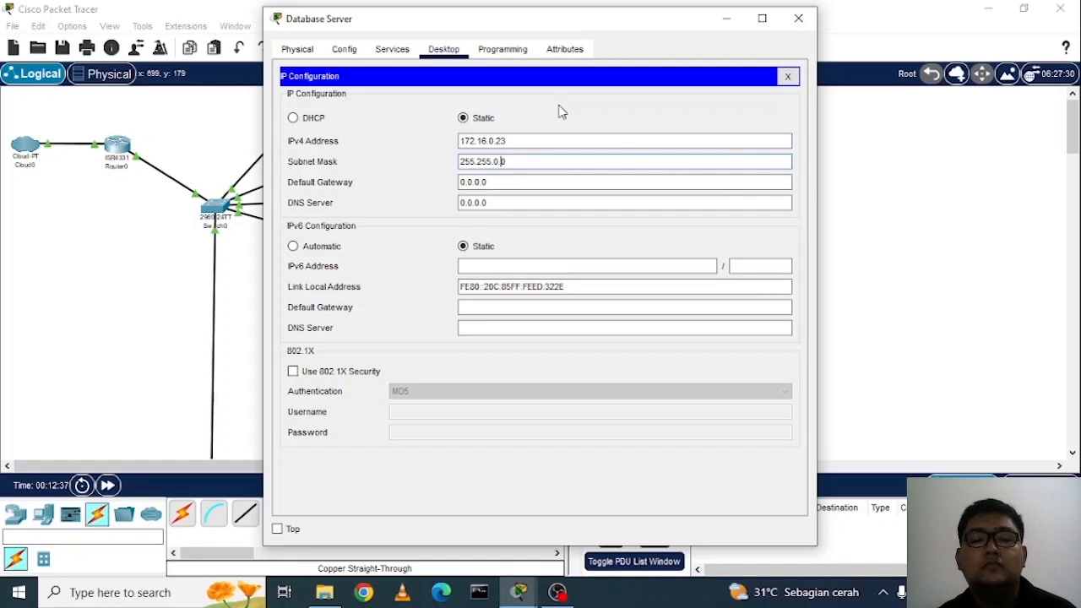
key("BackSpace")
type("254")
key("Tab")
type("172.")
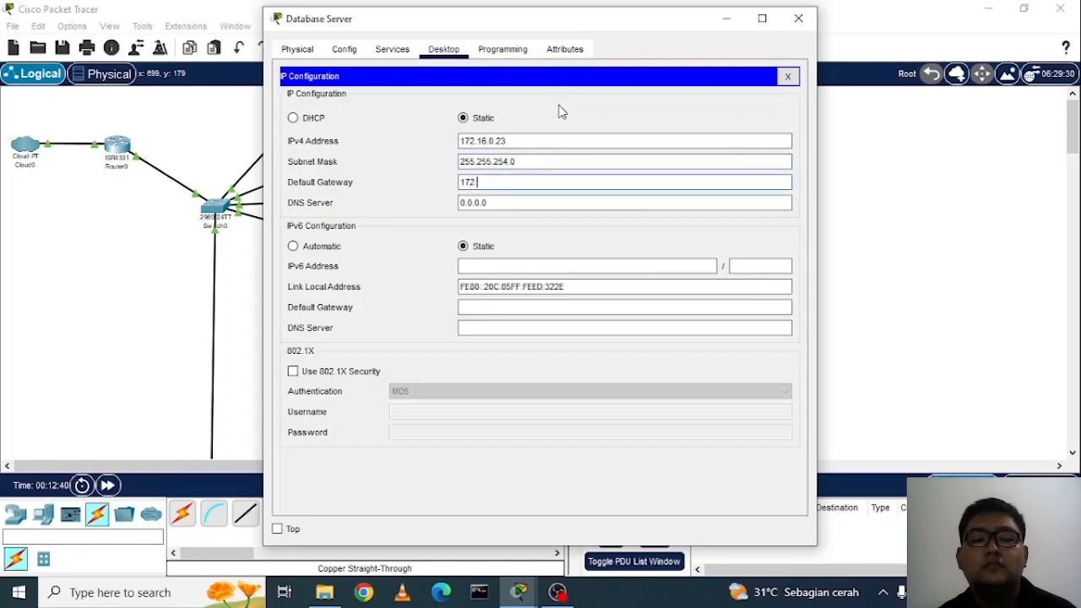
type("168.")
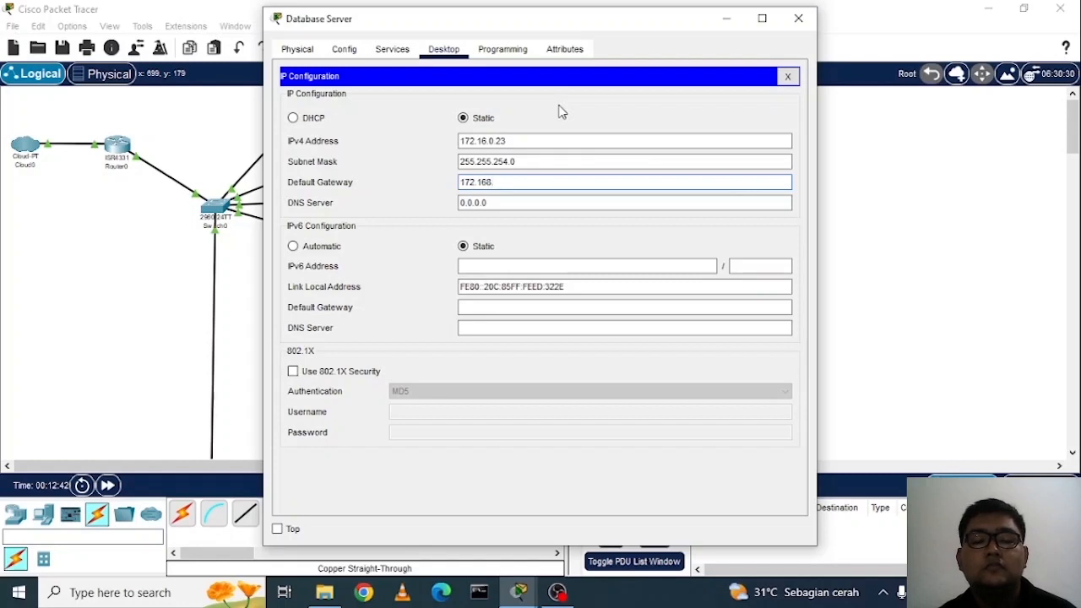
type("0.1")
- Set the Database Server's IPv4 DNS server to 27.50.20.21 and close its window
key("Tab")
type("27")
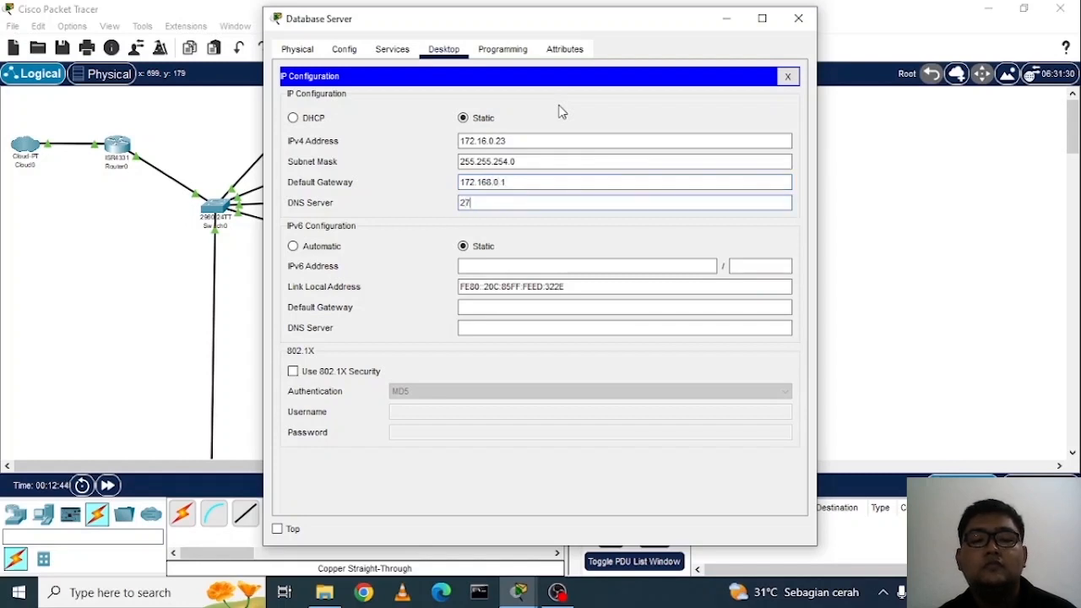
type(".50.20.21")
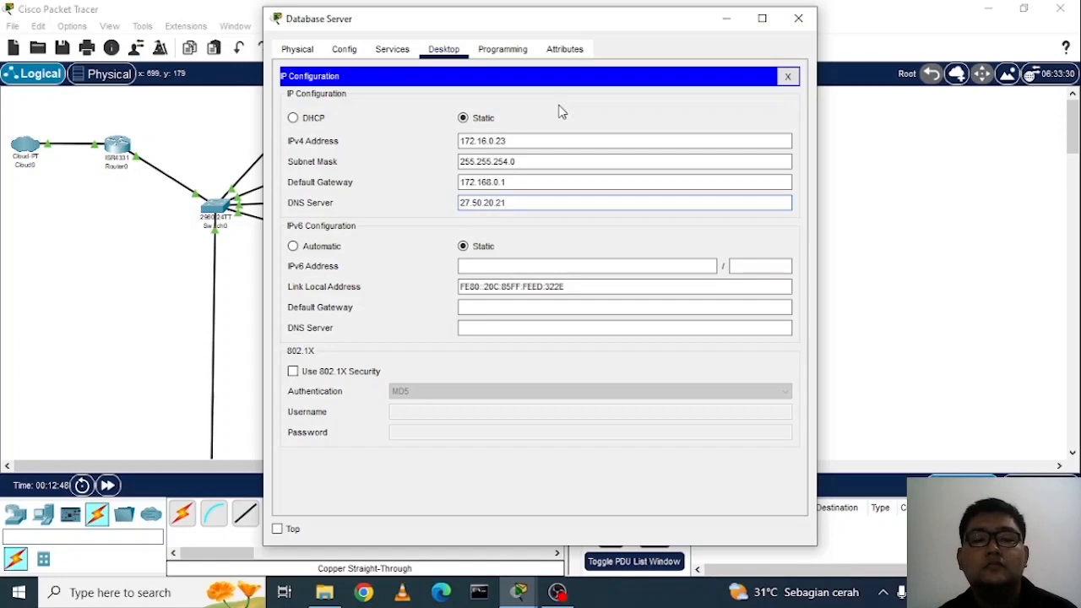
left_click(787, 76)
left_click(798, 18)
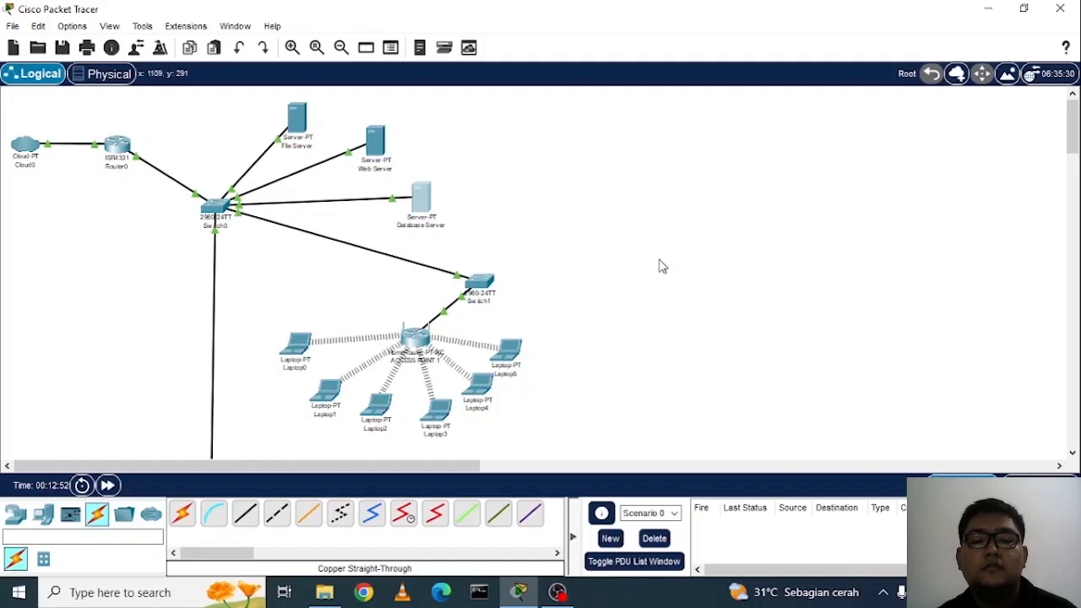
- Renew Laptop4's IPv4 settings by switching its wireless interface to static and back to DHCP, closing the IP configuration
scroll(650, 266, "down", 5)
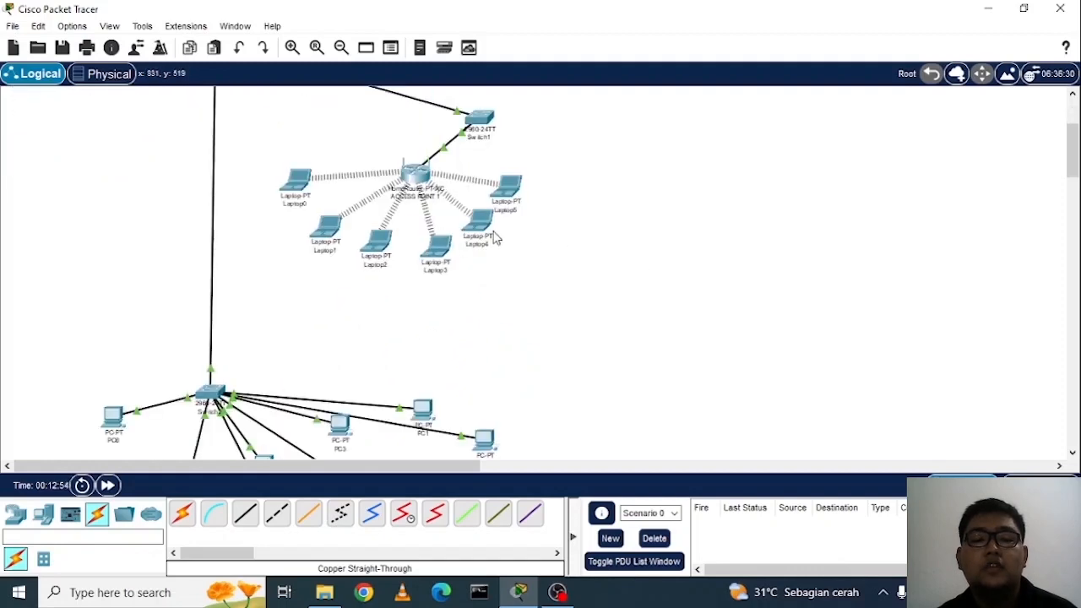
left_click(477, 231)
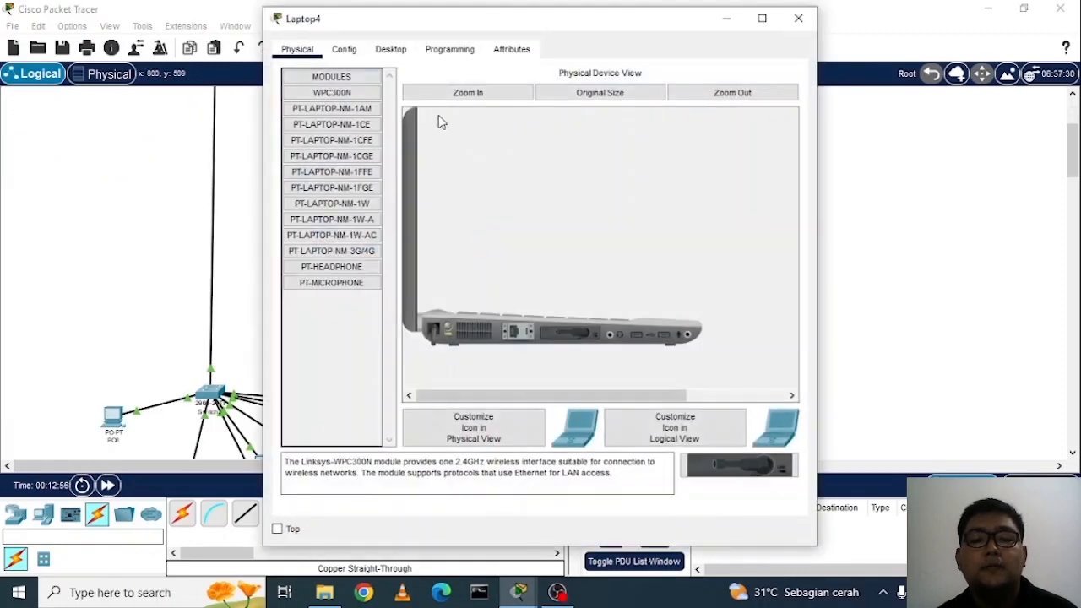
left_click(391, 50)
left_click(329, 106)
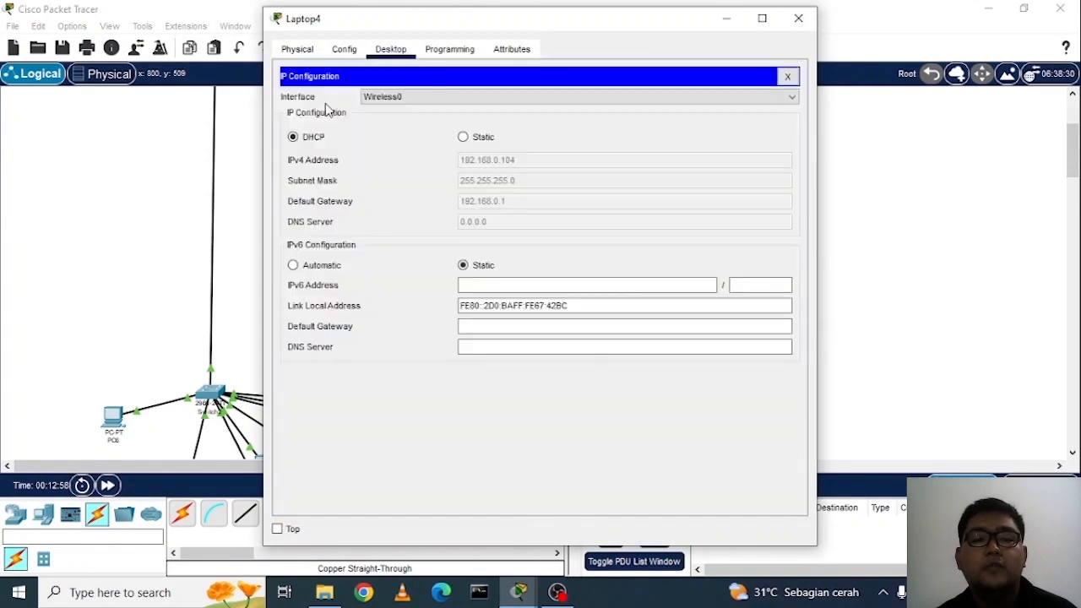
left_click(463, 138)
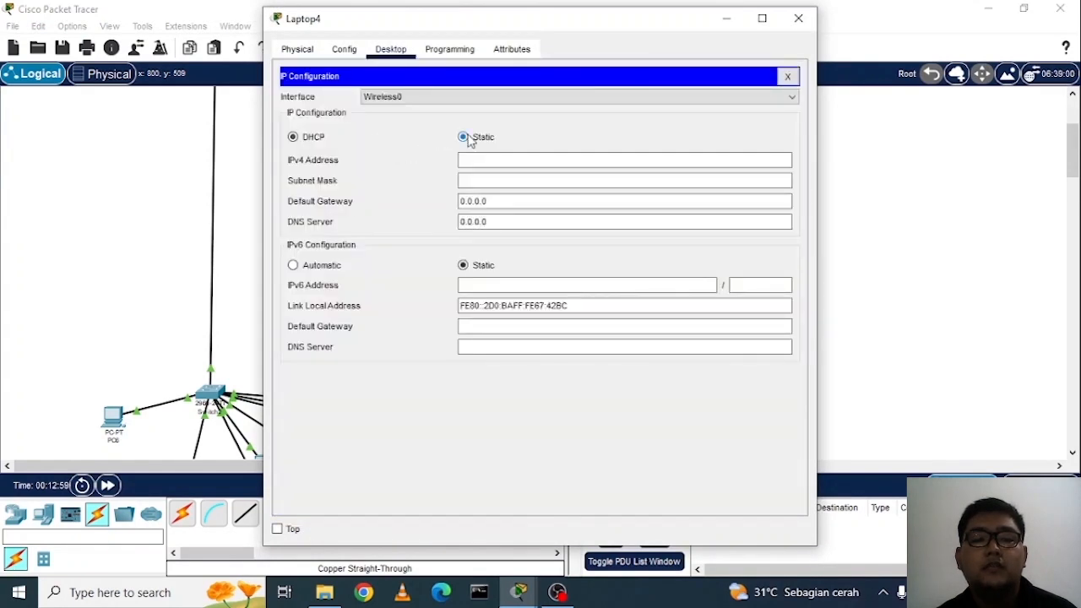
left_click(307, 141)
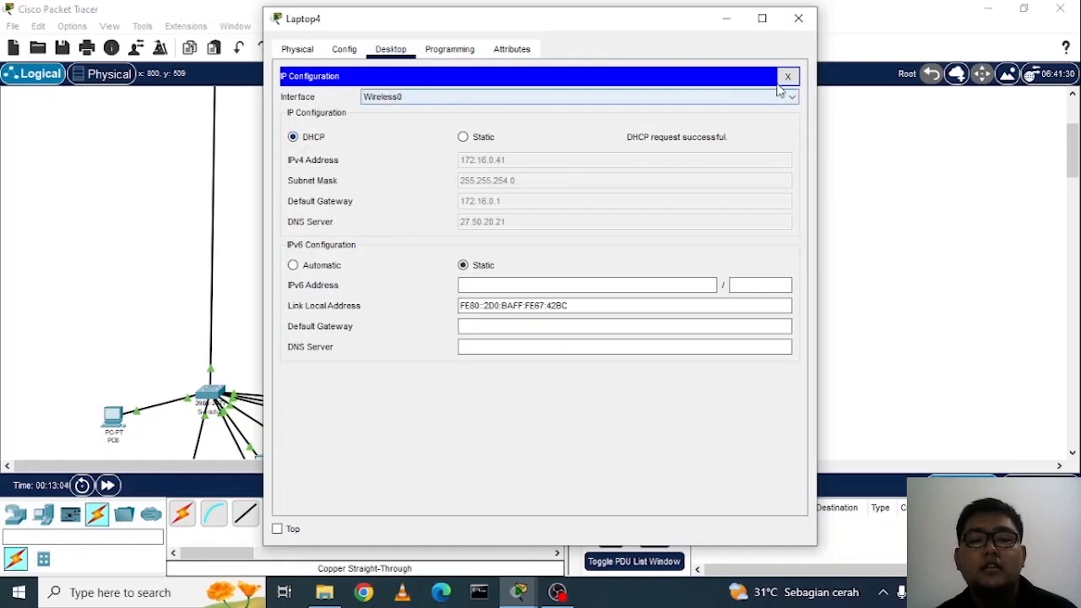
left_click(786, 78)
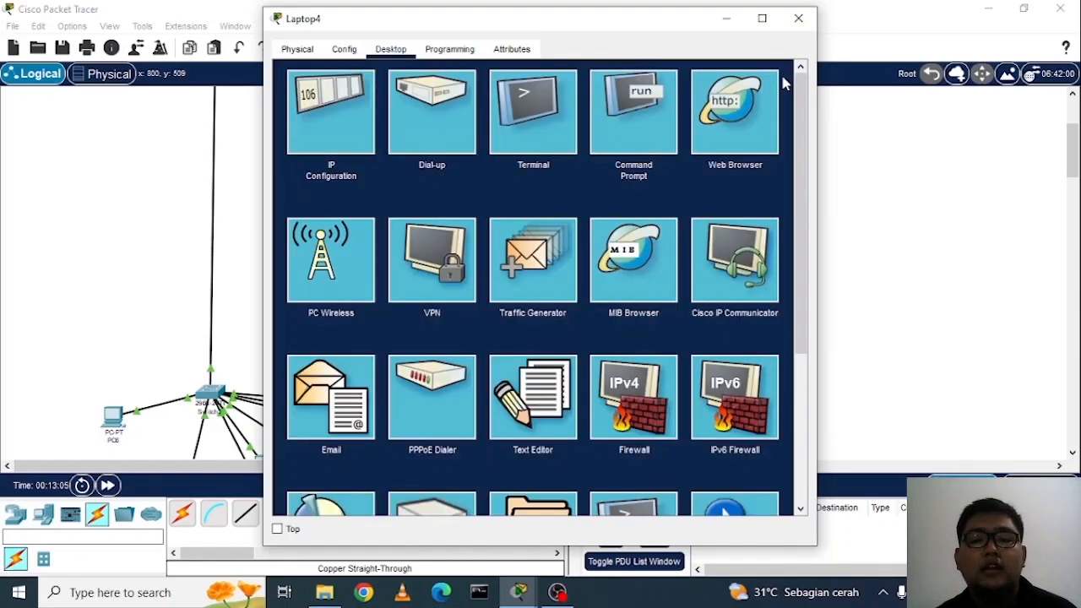
- Ping 172.16.0.22 from Laptop4's command prompt and close the prompt
left_click(596, 128)
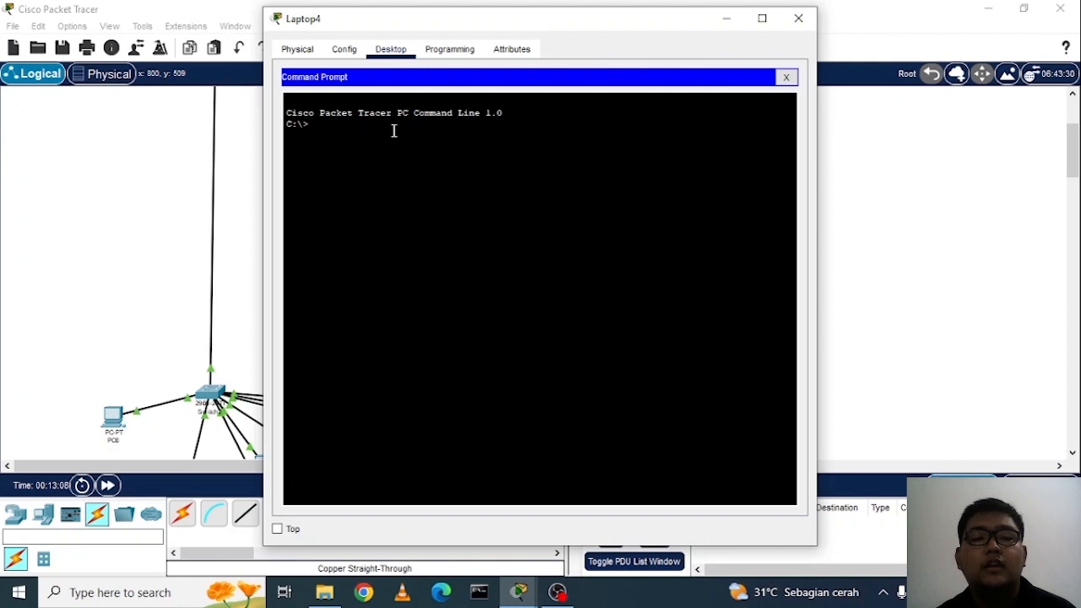
type("ping 1")
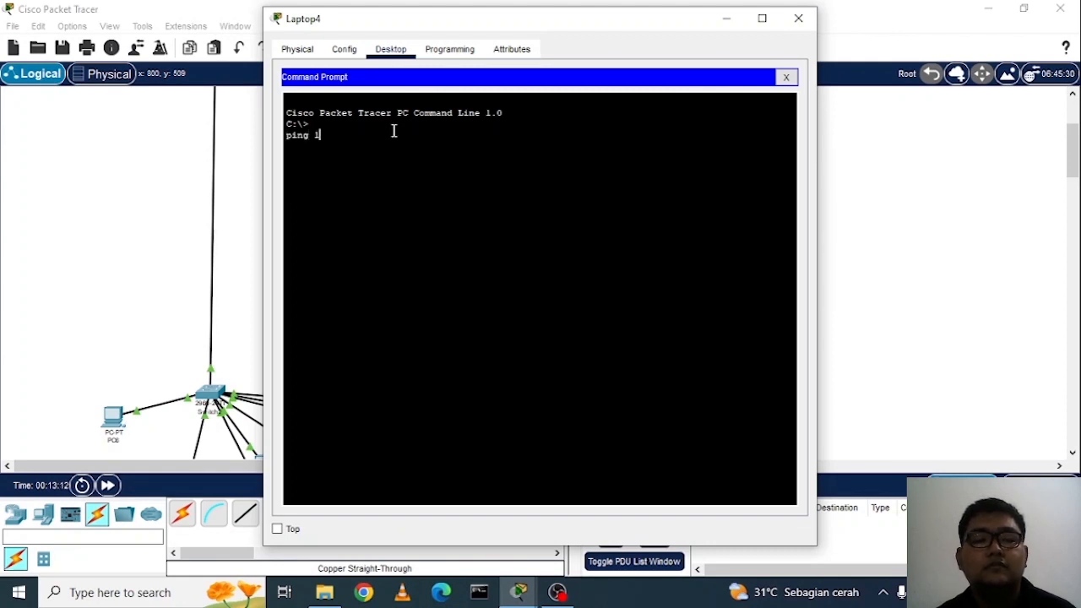
type("72.16")
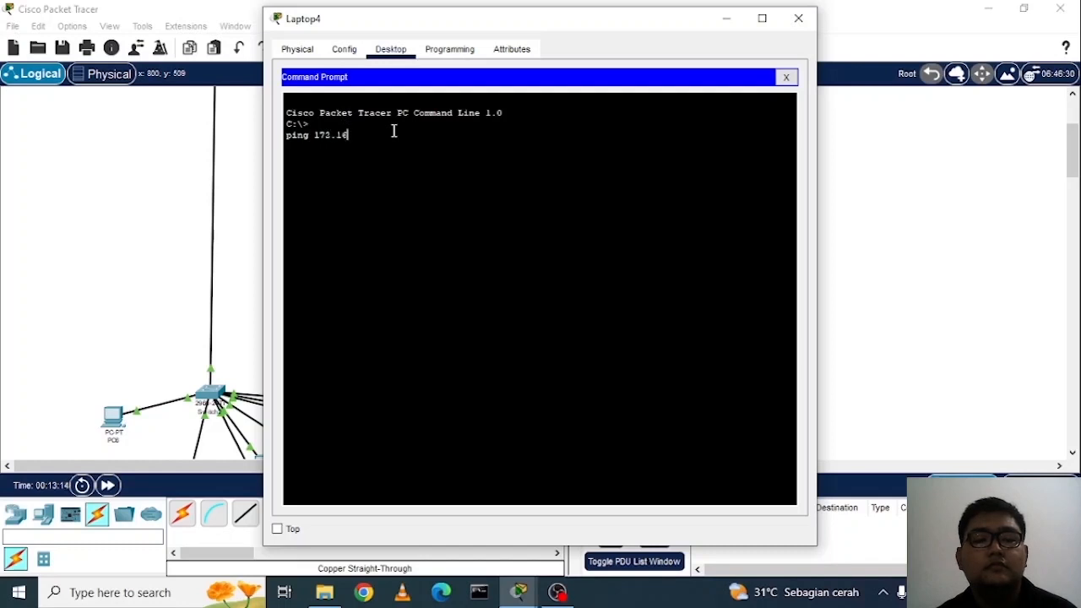
type(".0.32")
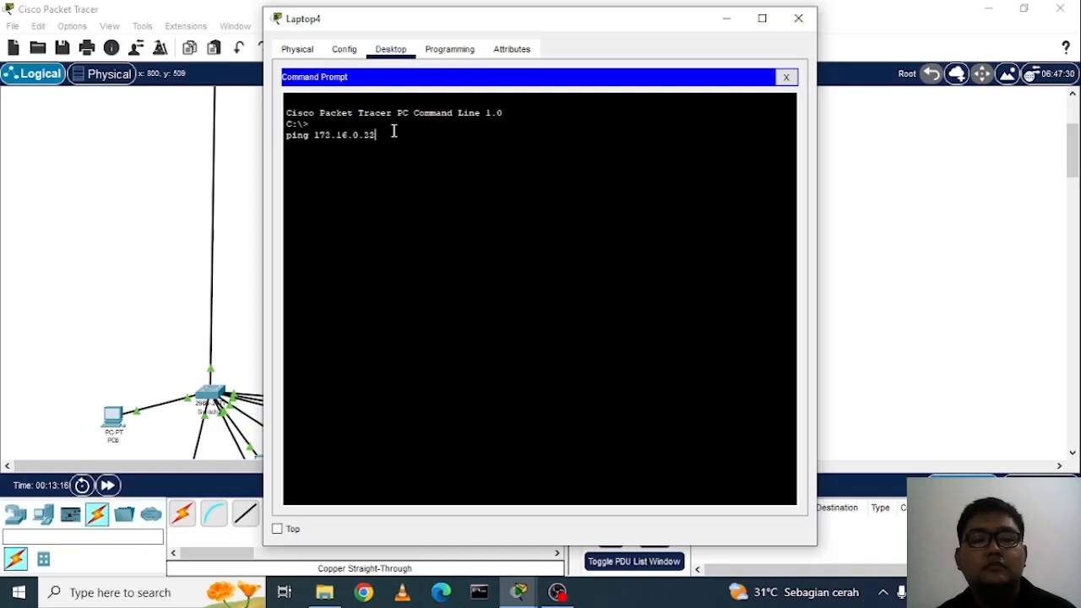
key("Return")
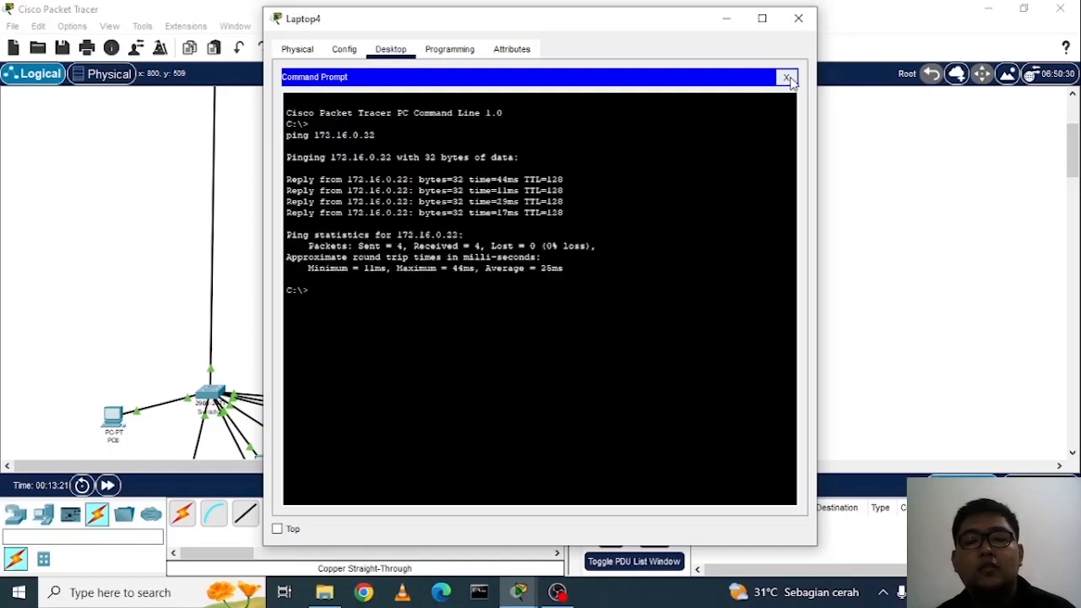
left_click(787, 78)
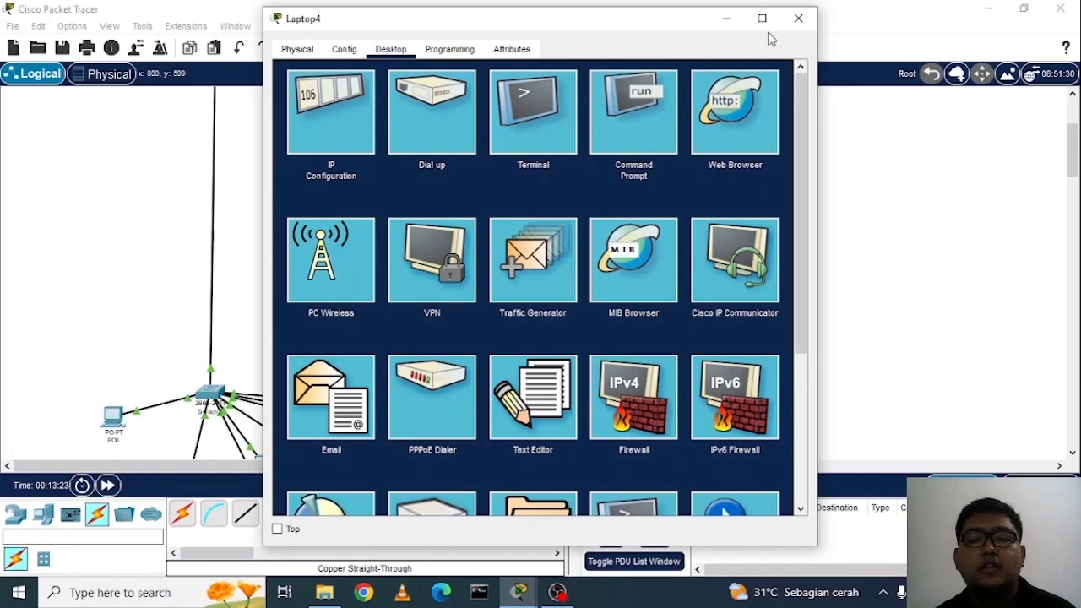
- Load 172.16.0.22 in Laptop4's web browser, closing the browser and the laptop's window
left_click(736, 115)
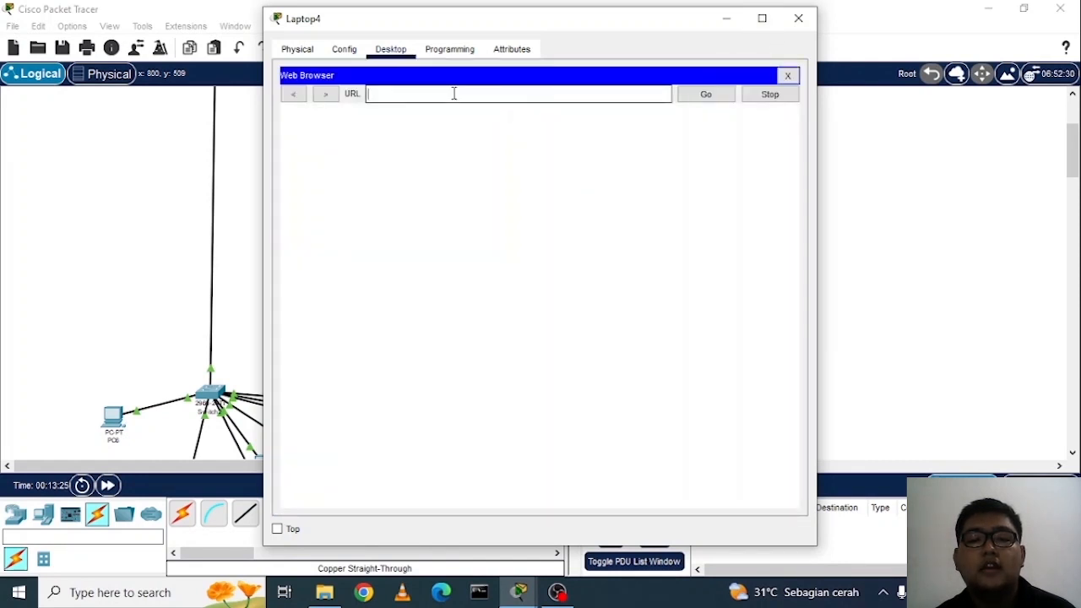
type("172.")
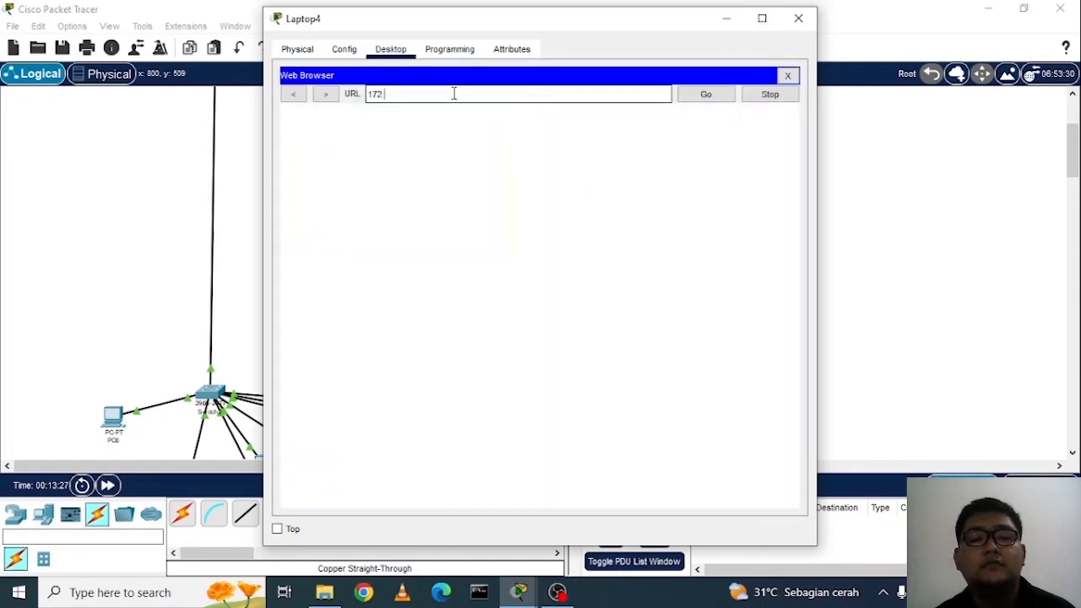
type("16.0.")
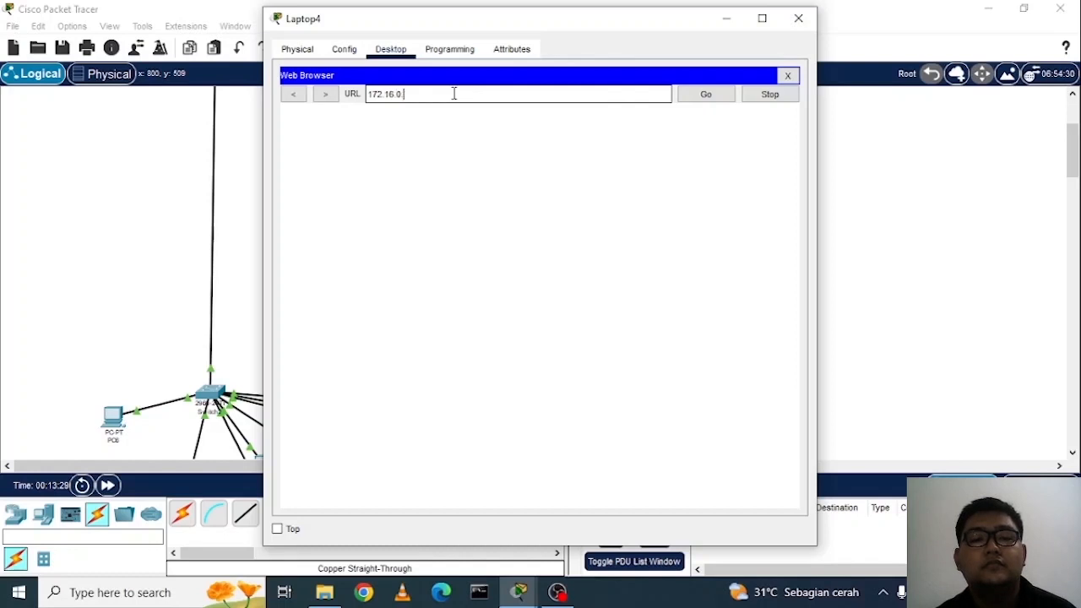
type("22")
key("Return")
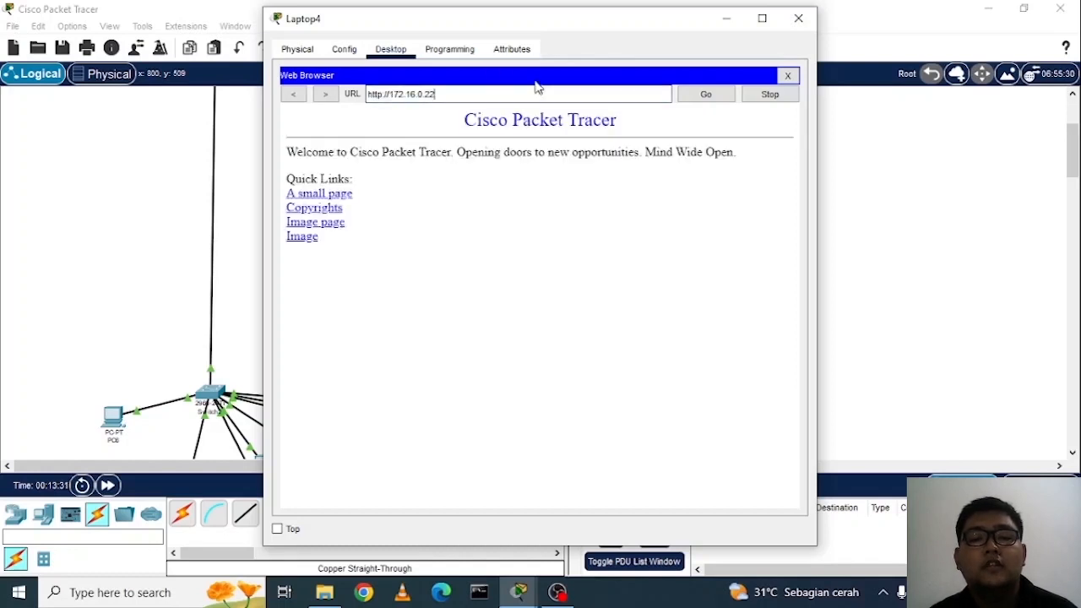
left_click(786, 76)
left_click(798, 18)
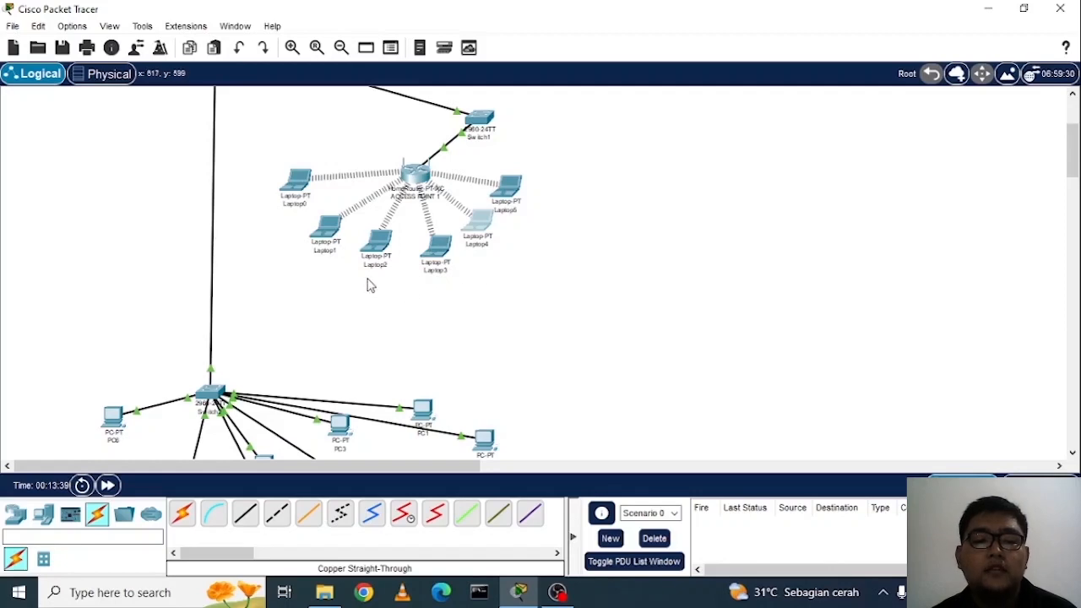
- Switch PC3's IPv4 configuration to DHCP and close the IP configuration
scroll(371, 270, "down", 4)
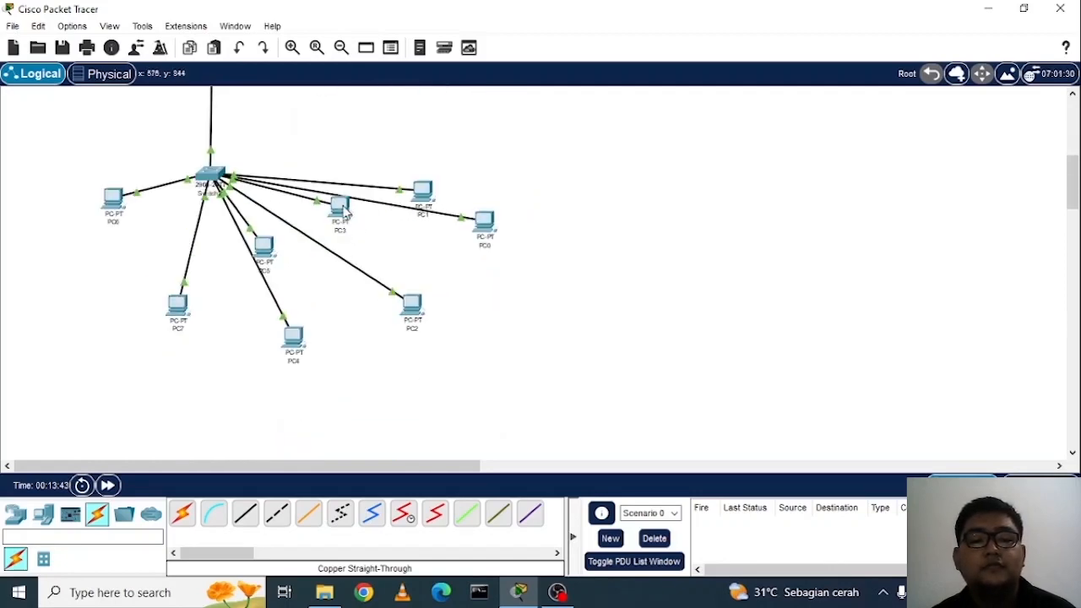
left_click(344, 213)
left_click(390, 50)
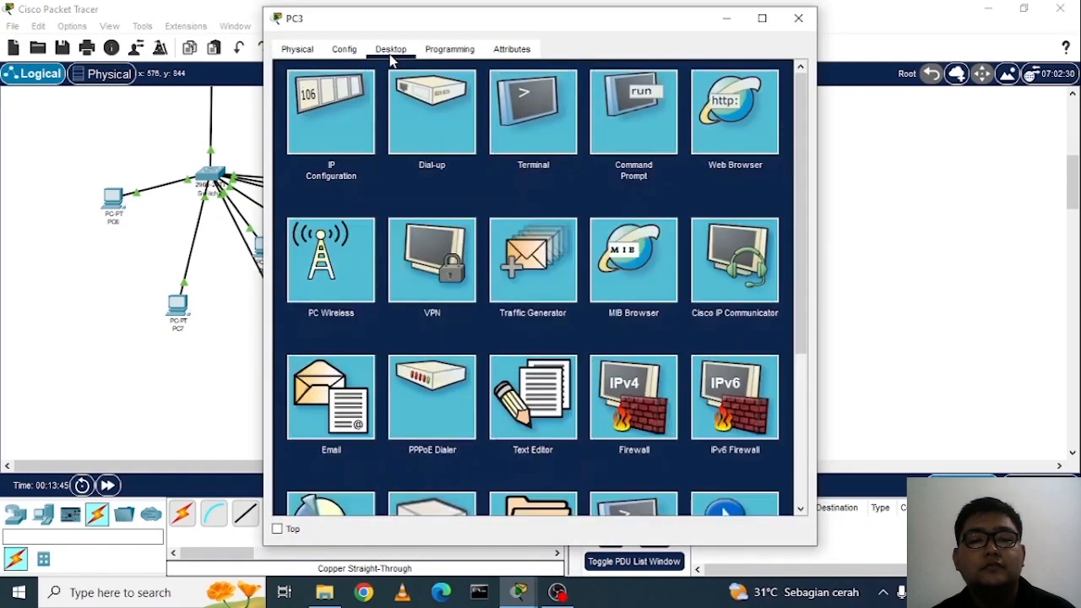
left_click(356, 110)
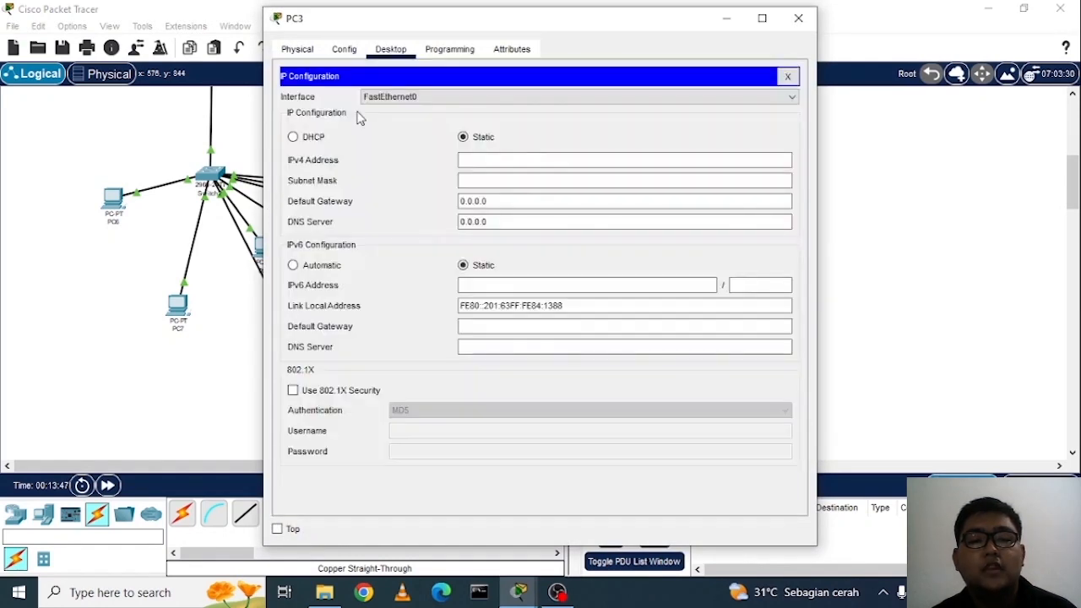
left_click(293, 137)
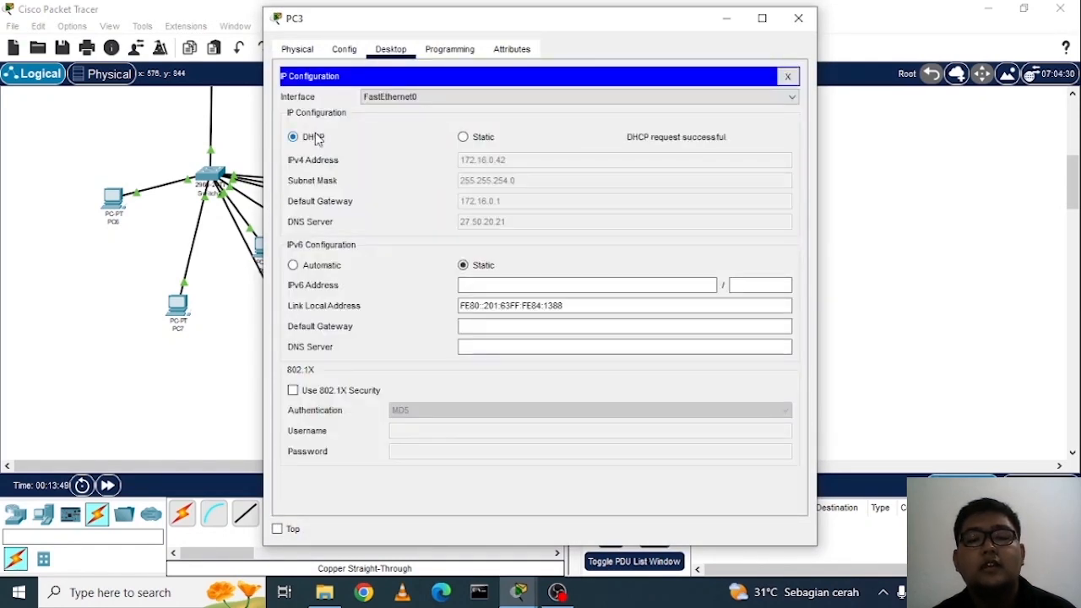
left_click(787, 78)
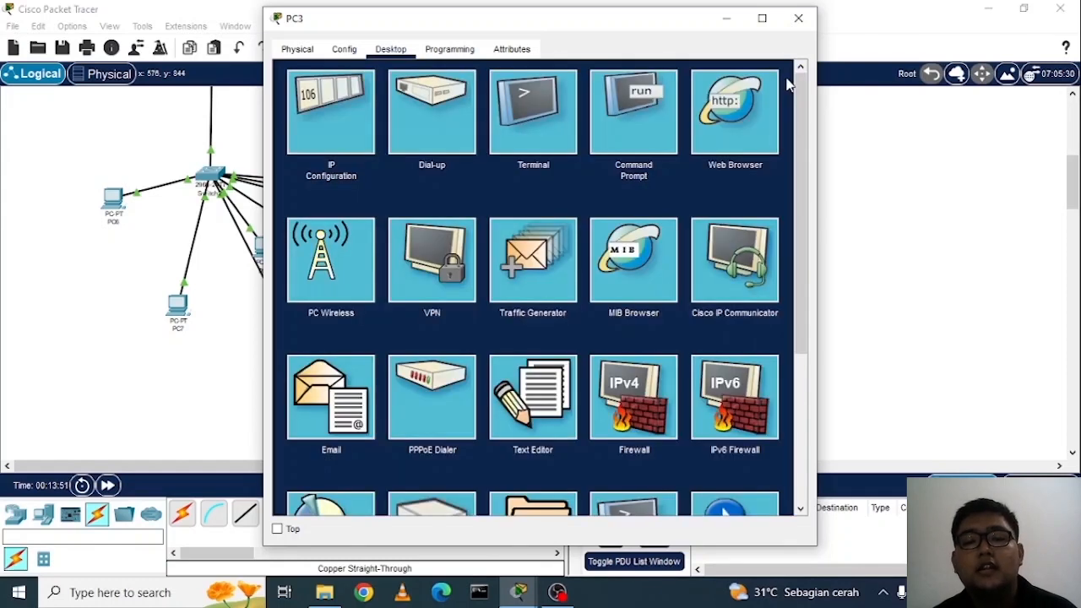
- Ping 172.16.0.22 from PC3's command prompt and close the prompt
left_click(639, 125)
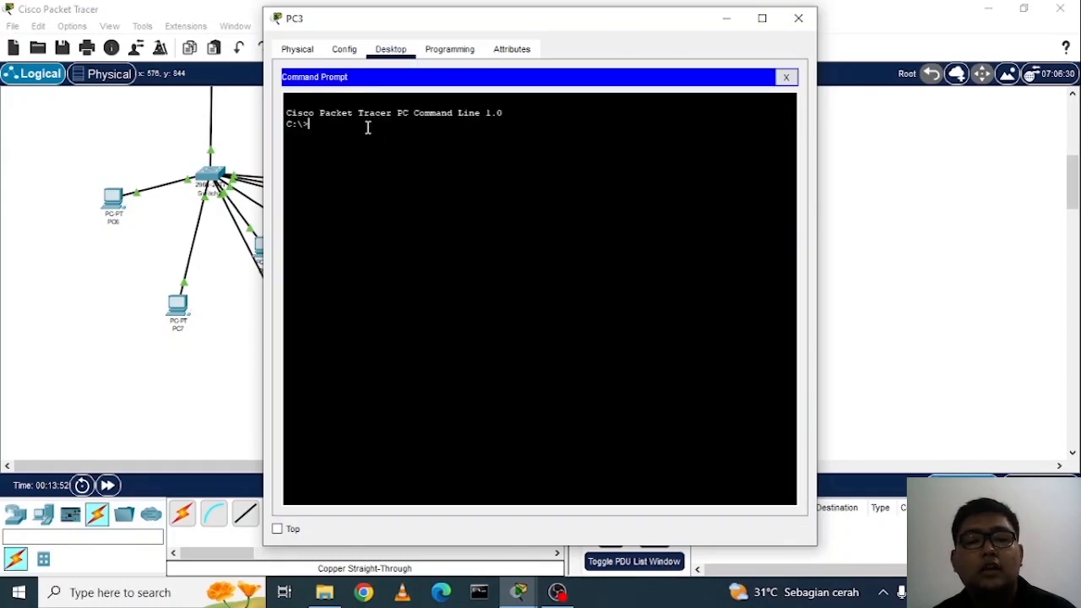
type("pin")
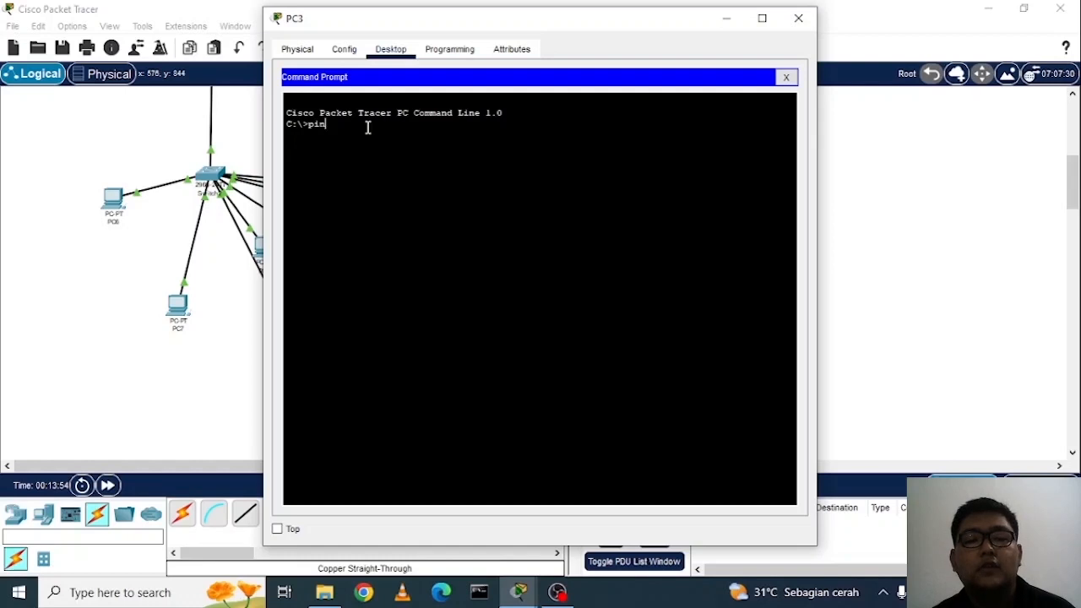
type("g")
type(" 173")
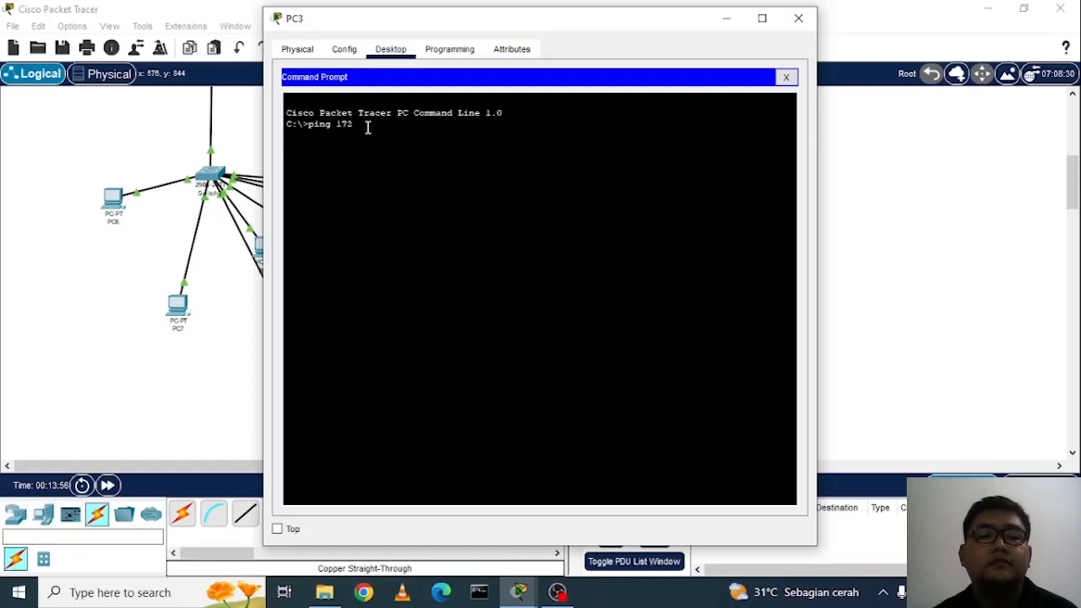
type(".16")
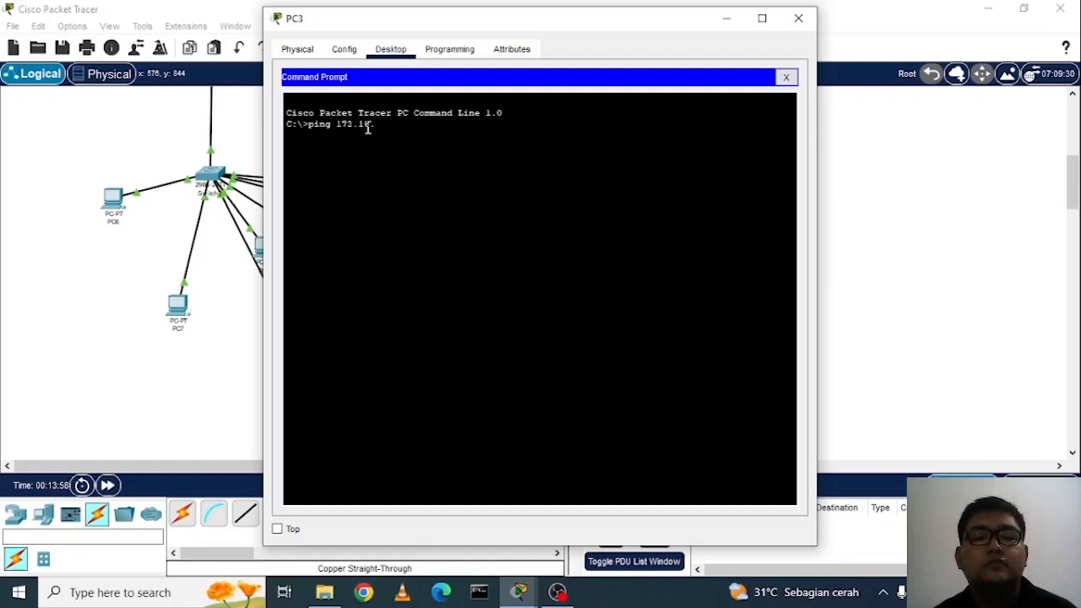
type(".")
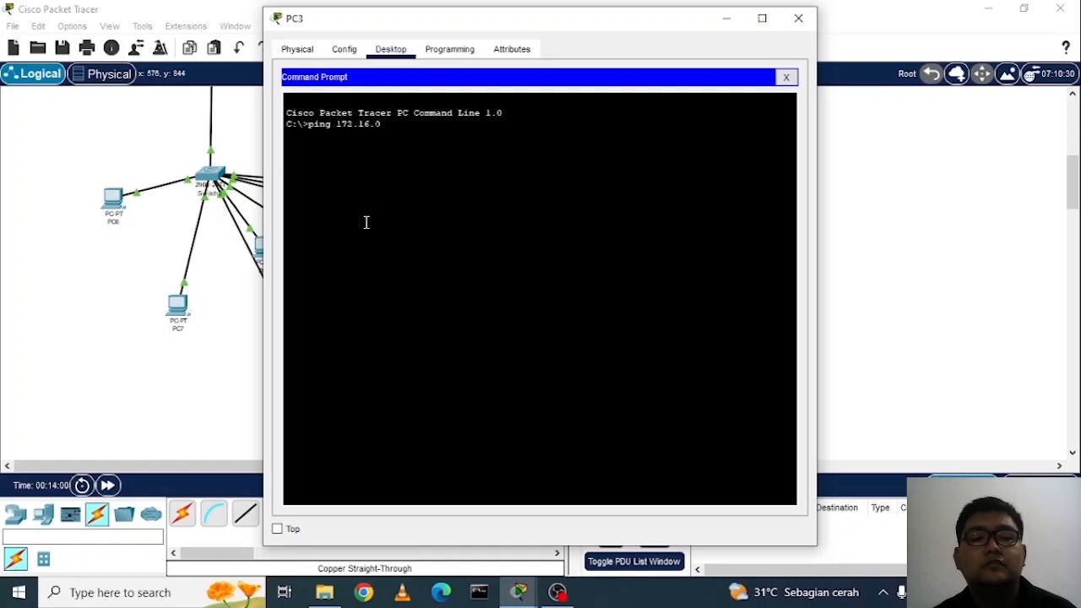
type("0.22")
key("Return")
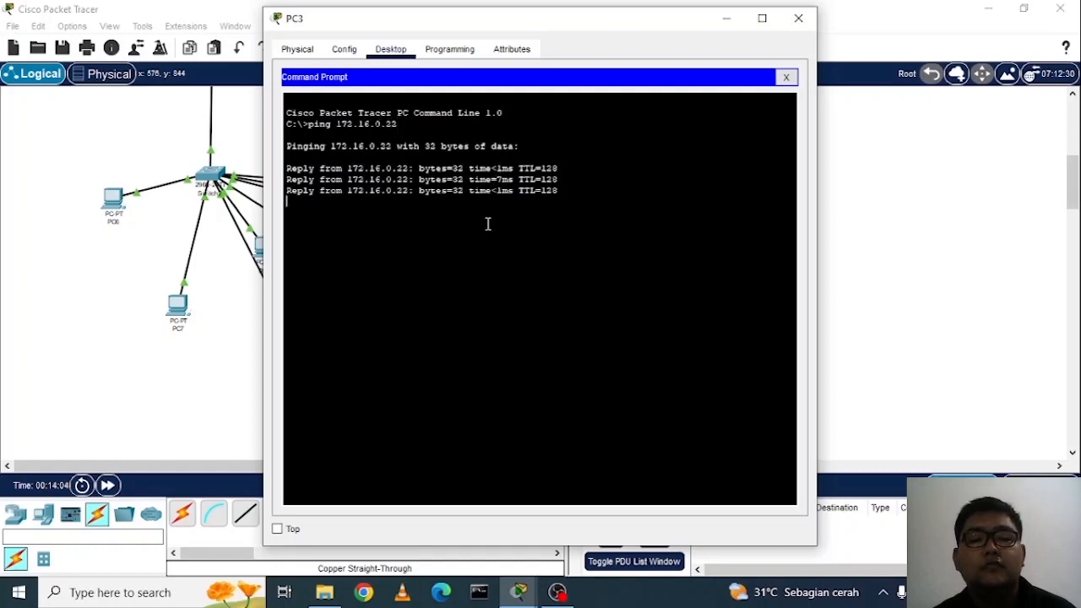
left_click(785, 78)
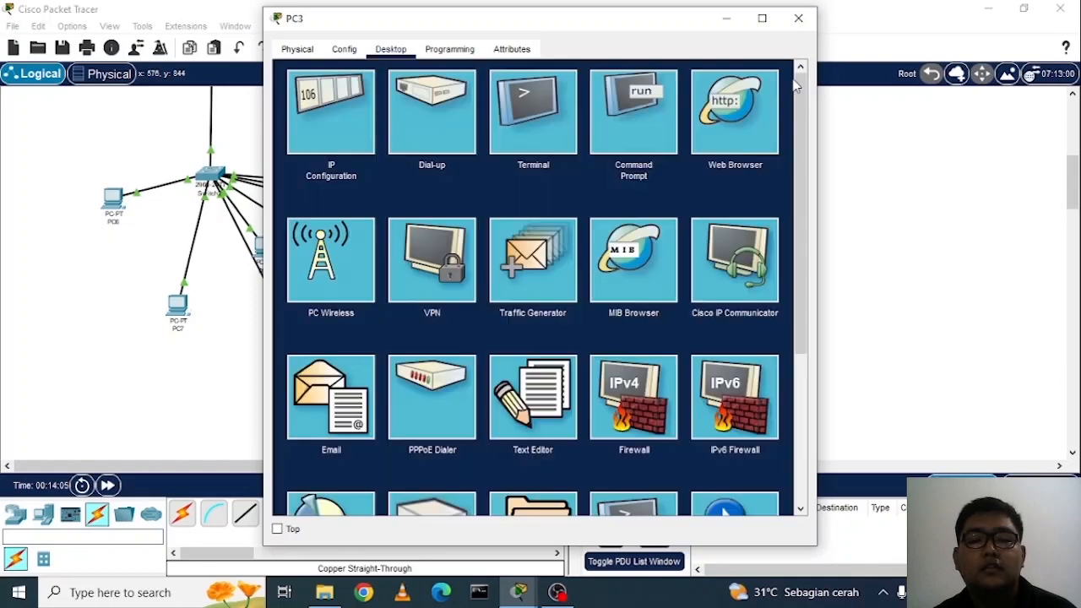
- Load 172.16.0.22 in PC3's web browser, closing the browser and the PC's window
left_click(741, 125)
left_click(388, 92)
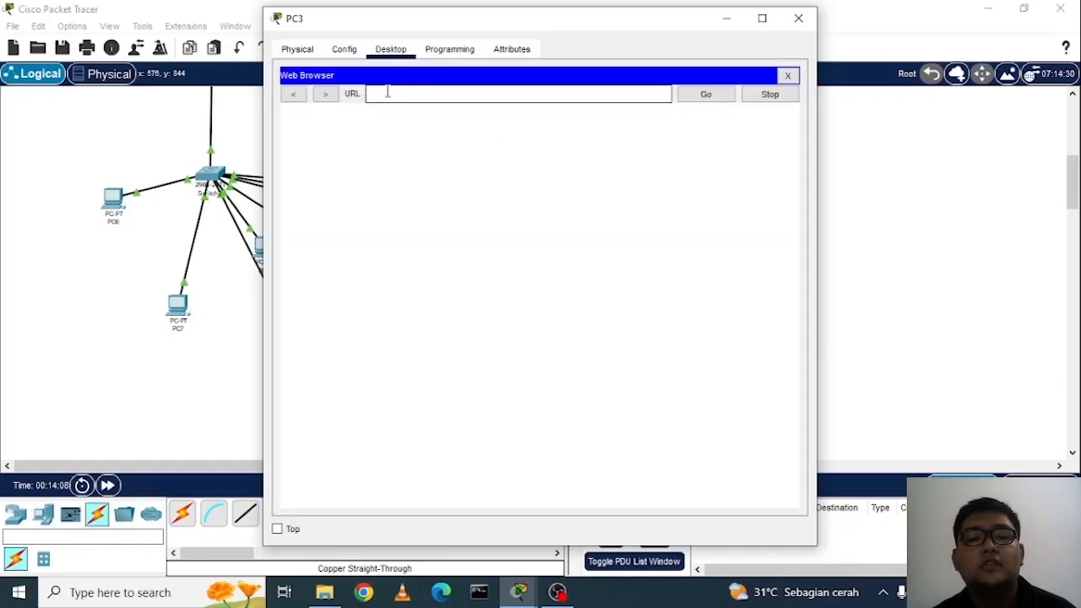
type("172")
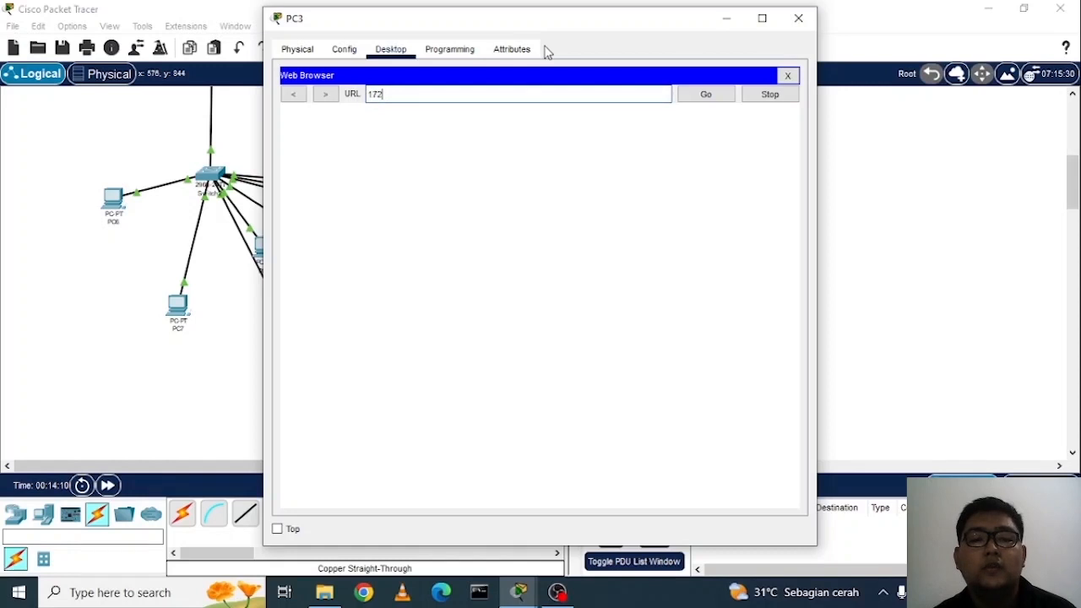
type(".16.")
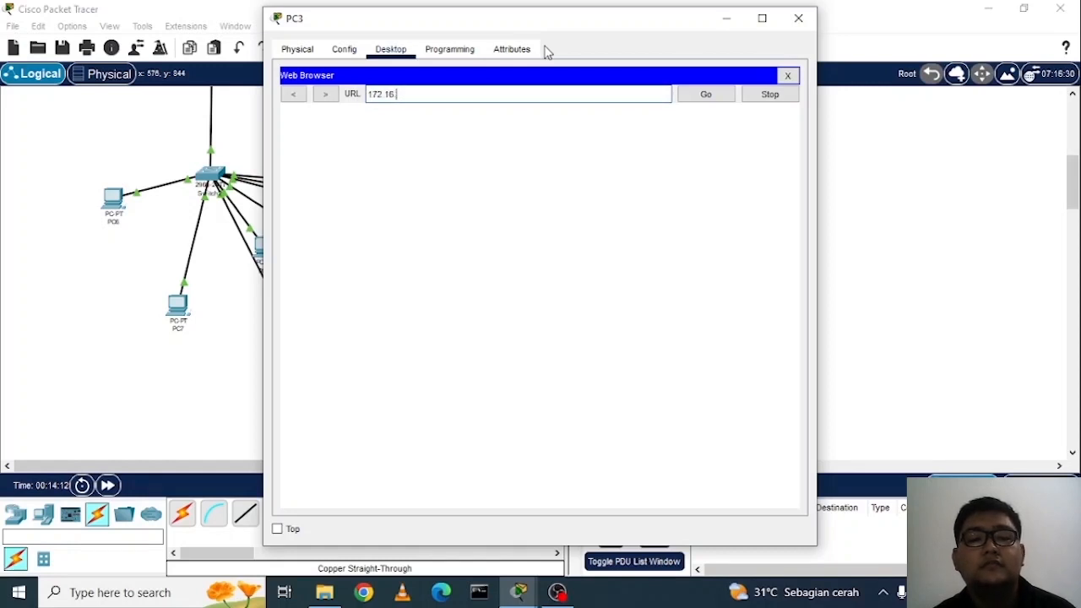
type("0.2")
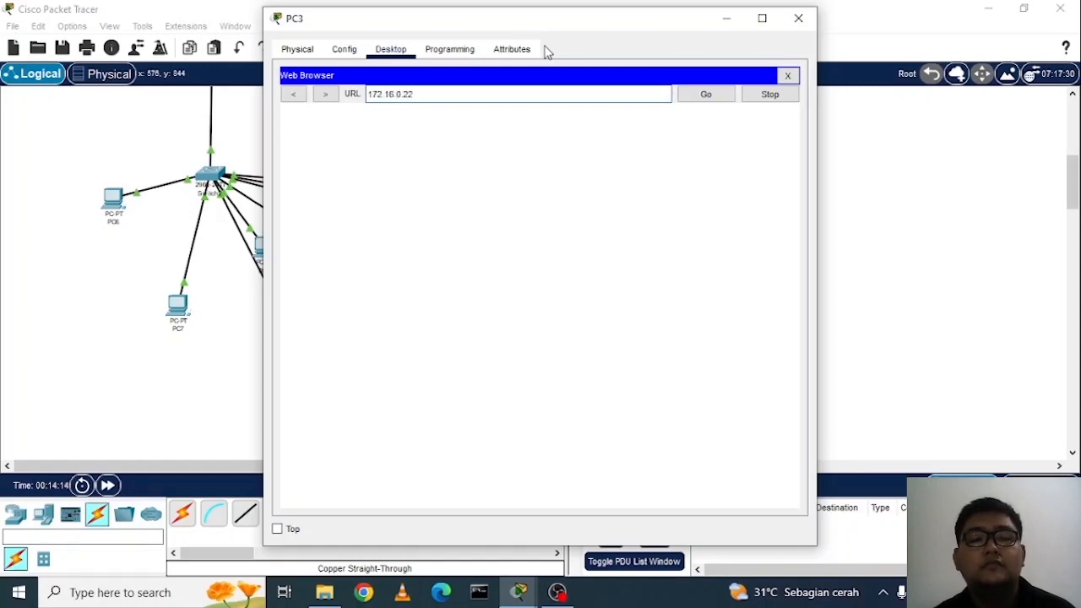
type("2")
key("Return")
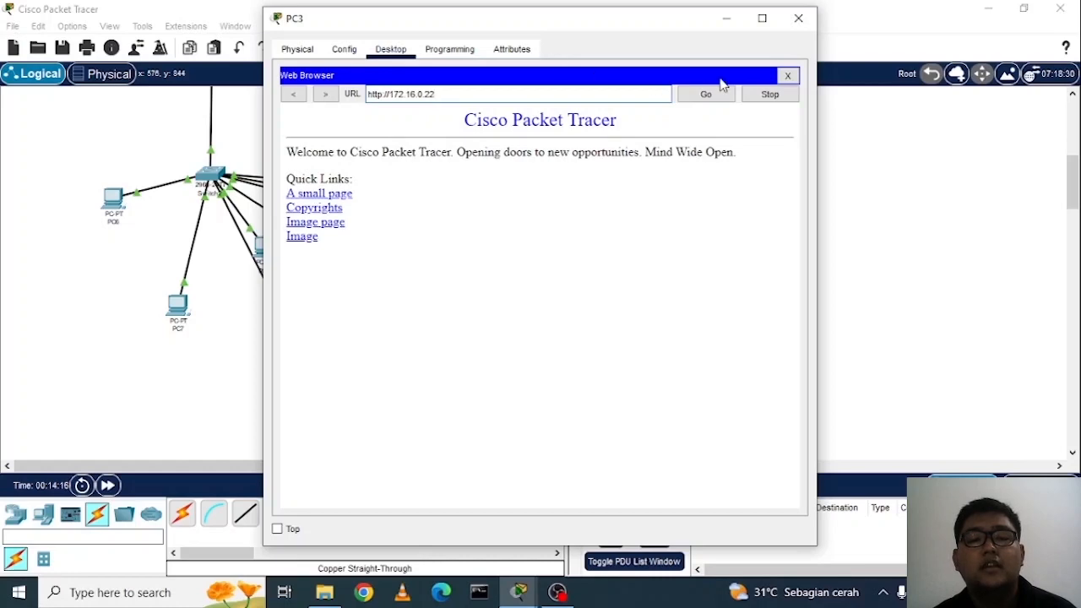
left_click(787, 75)
left_click(798, 17)
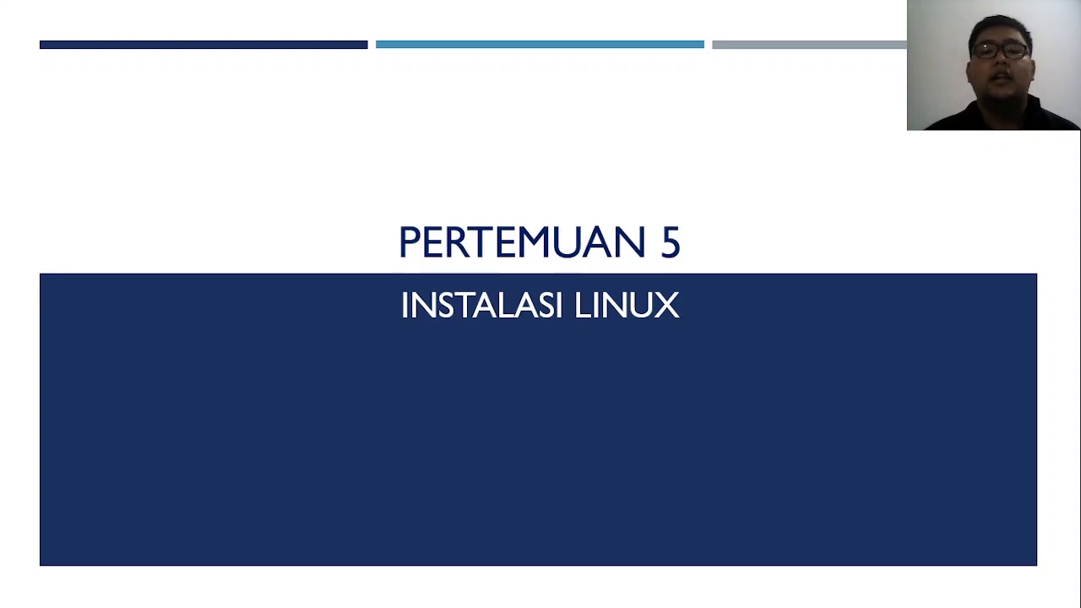
key("Right")
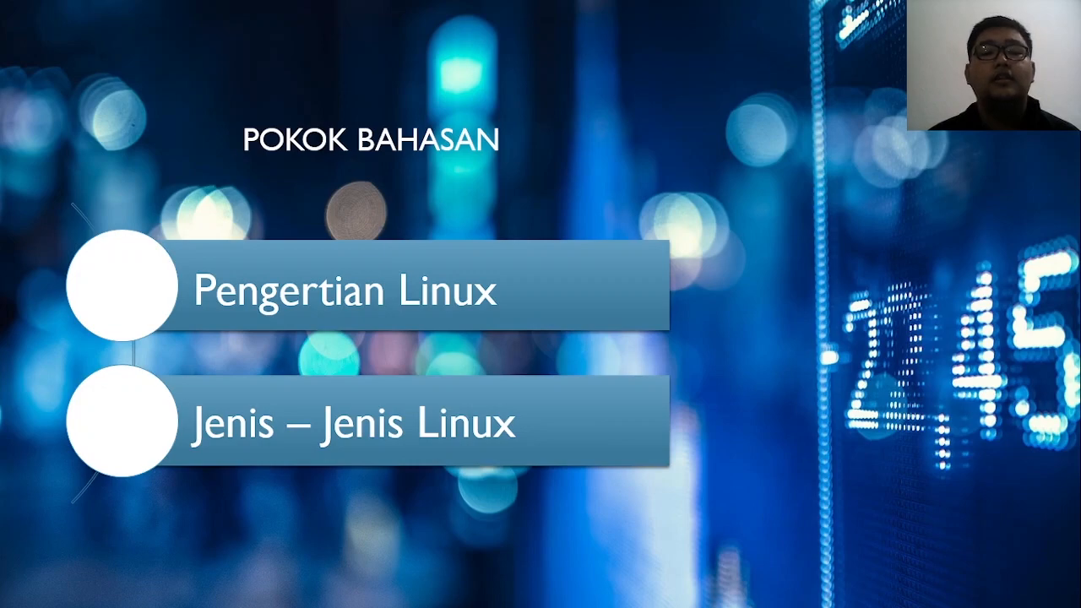
key("Right")
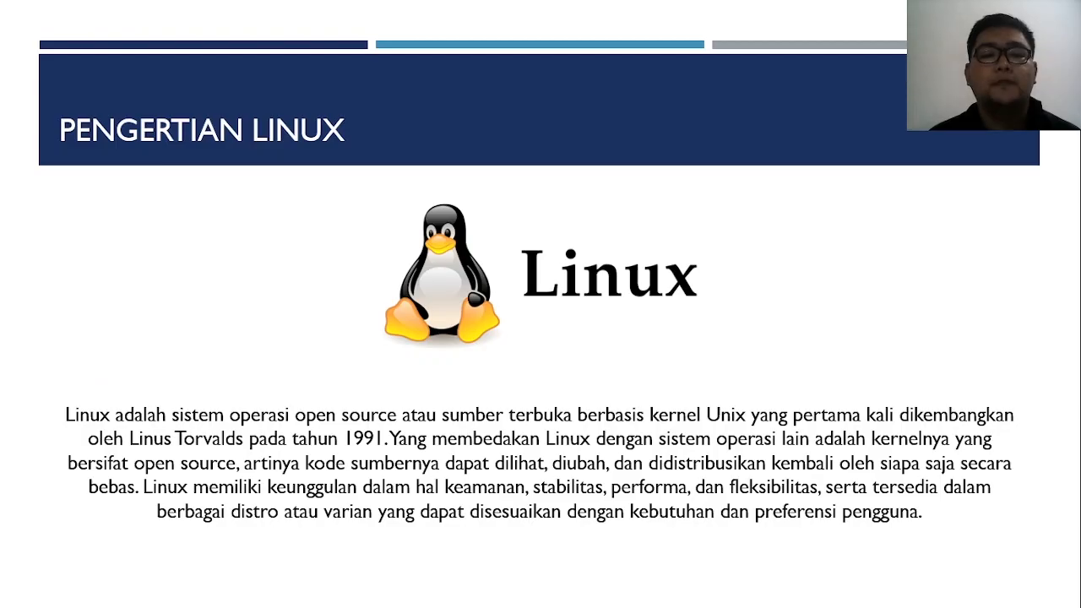
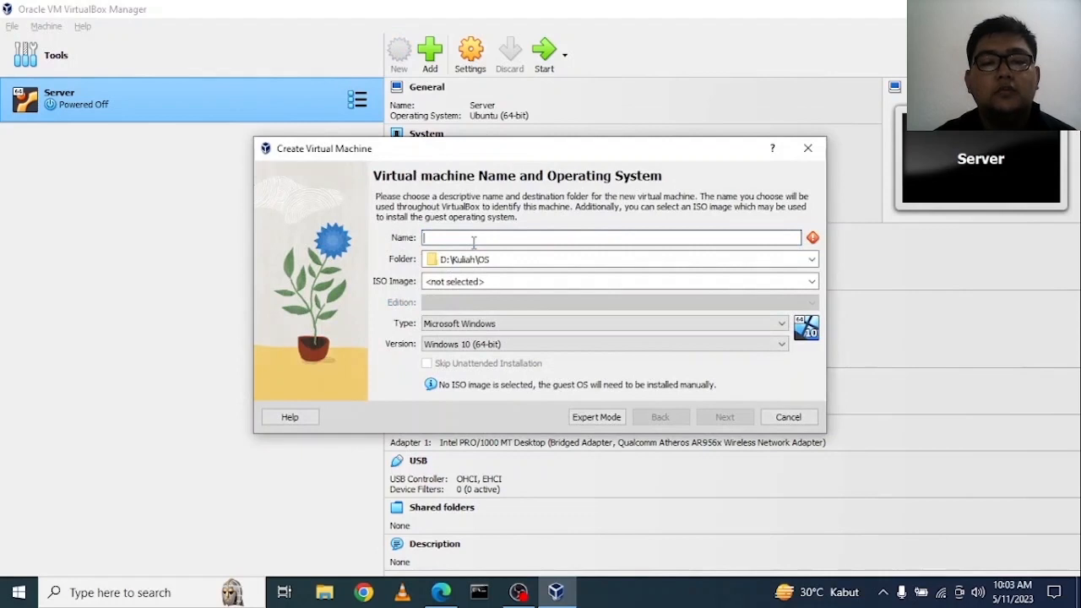
- Name the new virtual machine MyServer, set its type to Linux and version to Ubuntu (64-bit), and continue to the hardware settings
type("MyServ")
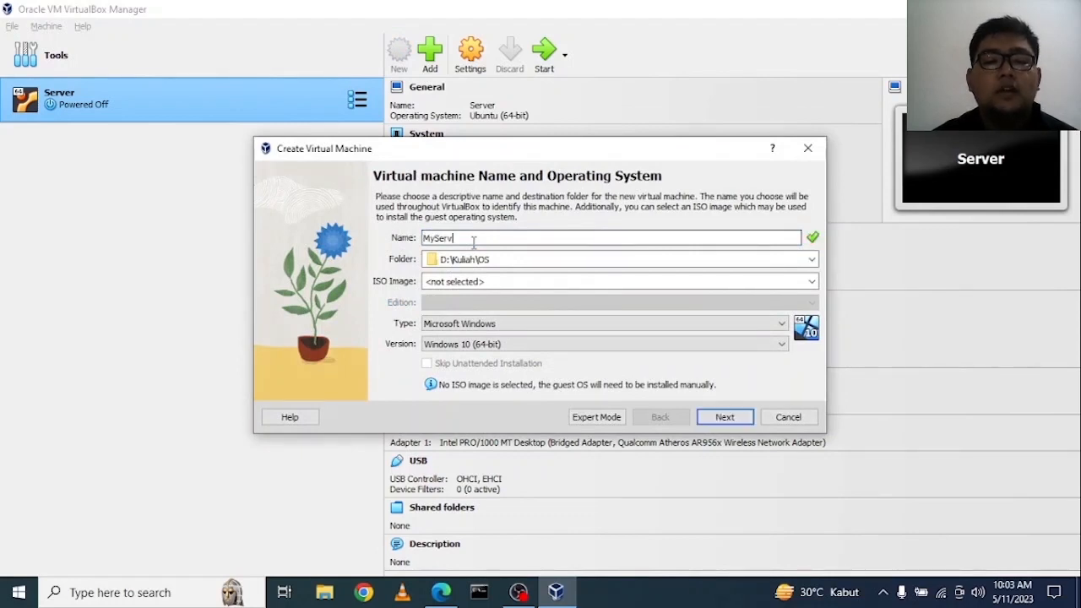
type("er")
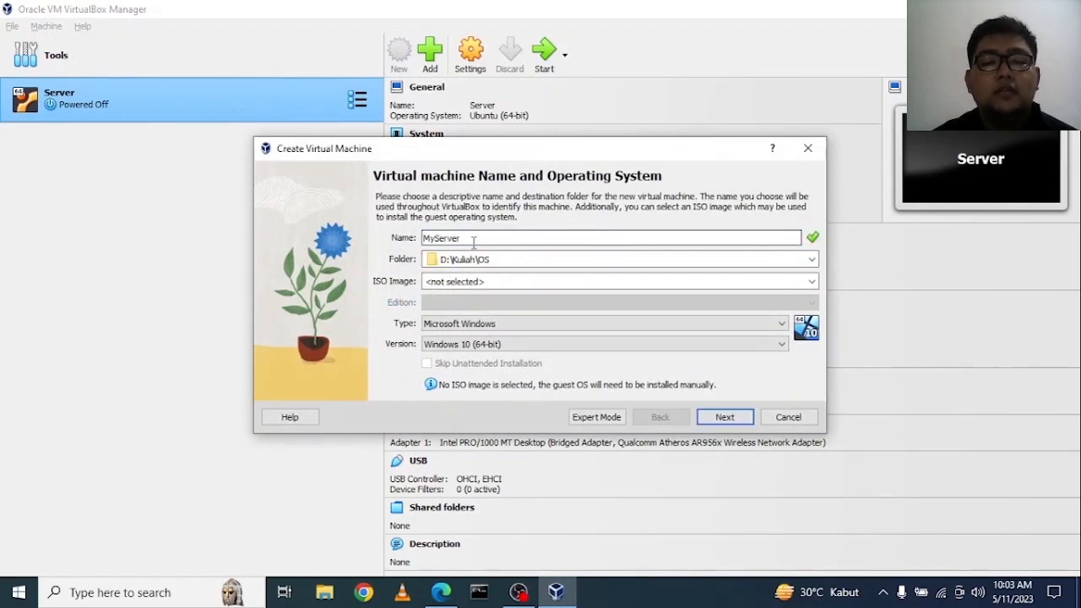
left_click(482, 325)
left_click(455, 349)
left_click(485, 343)
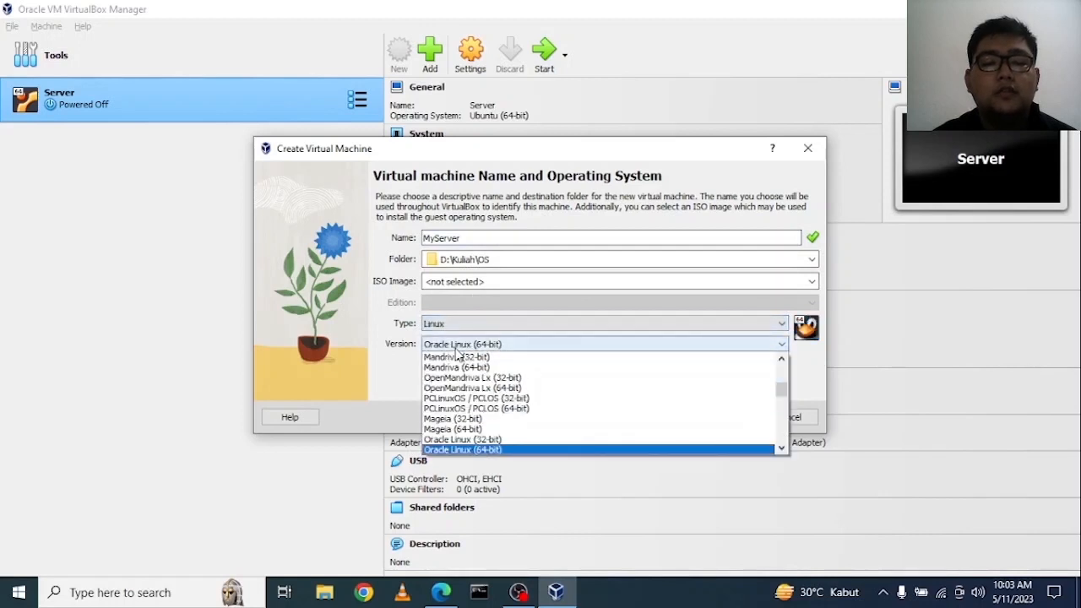
scroll(485, 388, "down", 3)
scroll(485, 388, "down", 10)
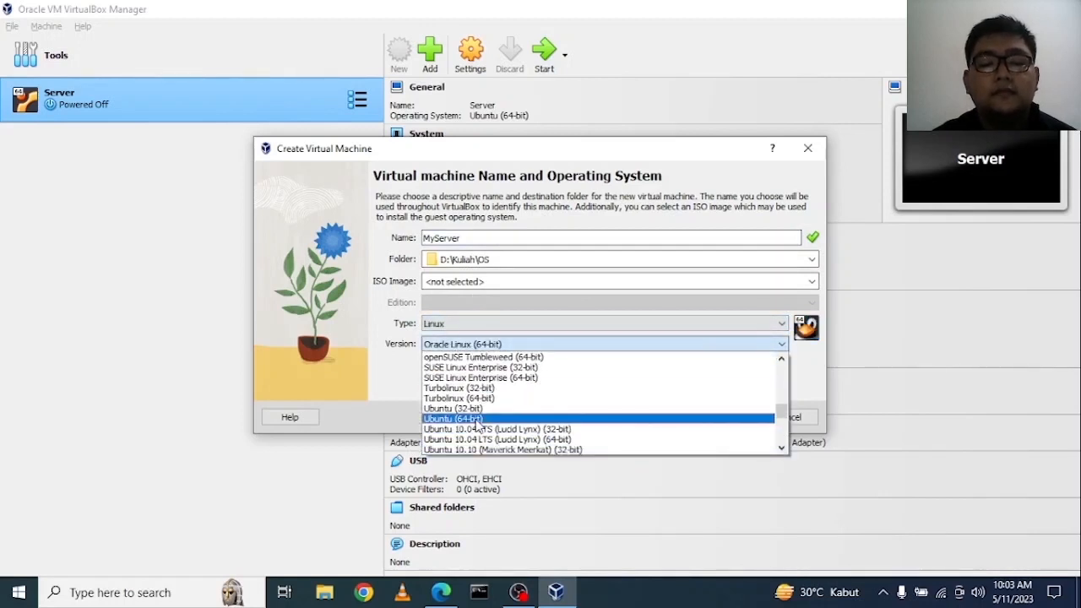
left_click(475, 421)
left_click(722, 417)
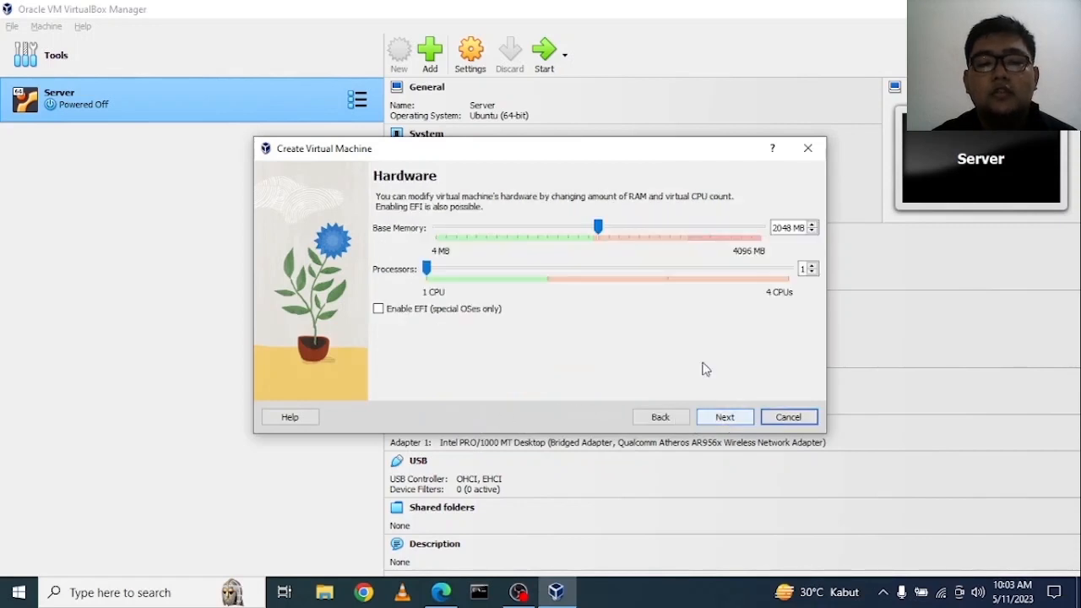
- Give the new machine 2 processors and a new 30 GB virtual hard disk, completing its creation
left_click(811, 265)
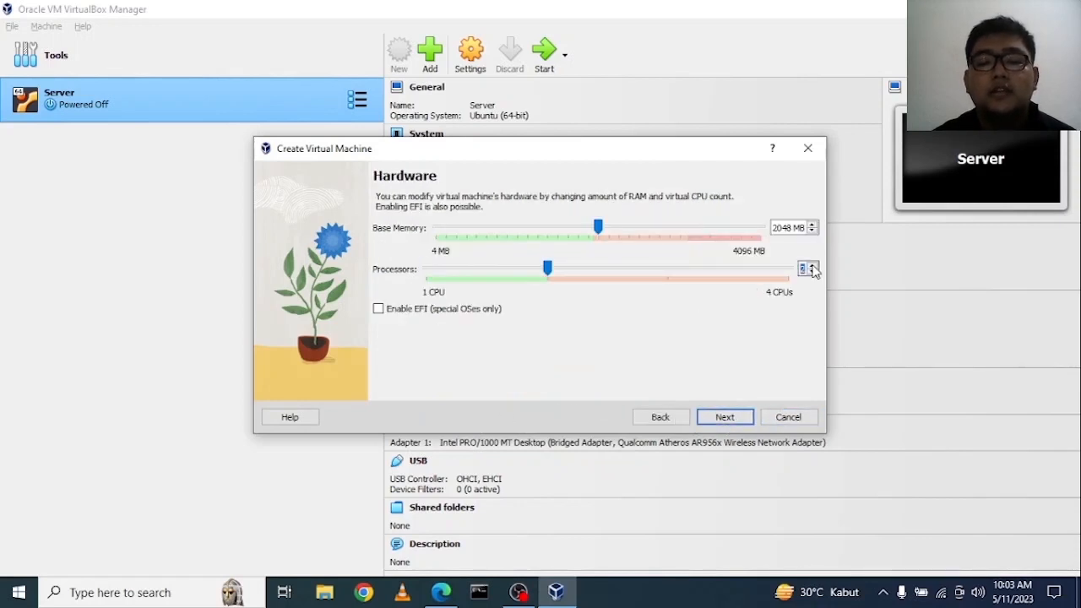
left_click(726, 417)
left_click(791, 248)
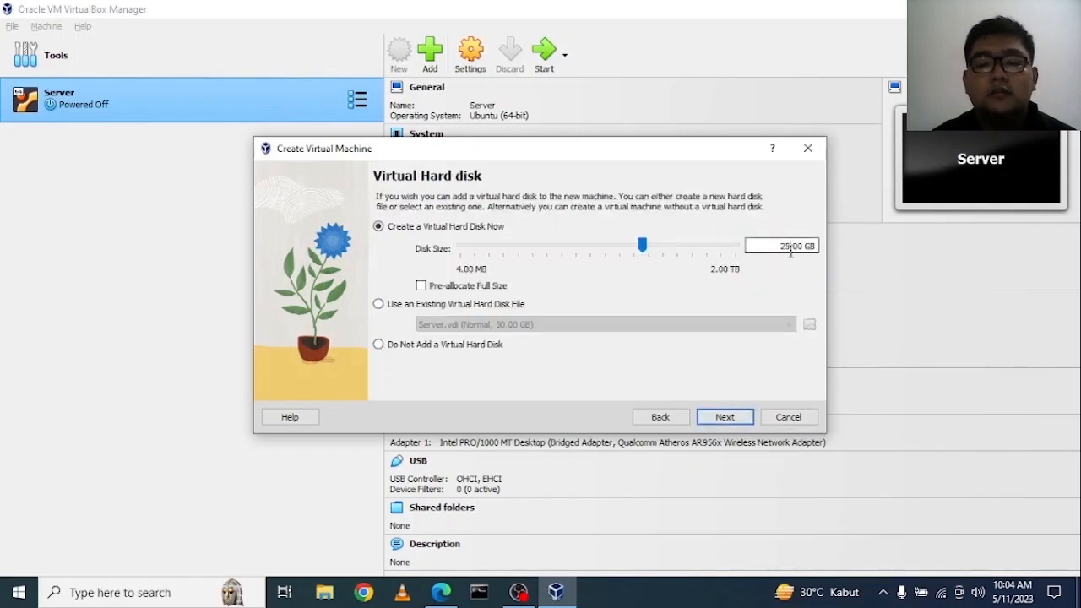
key("BackSpace")
key("BackSpace")
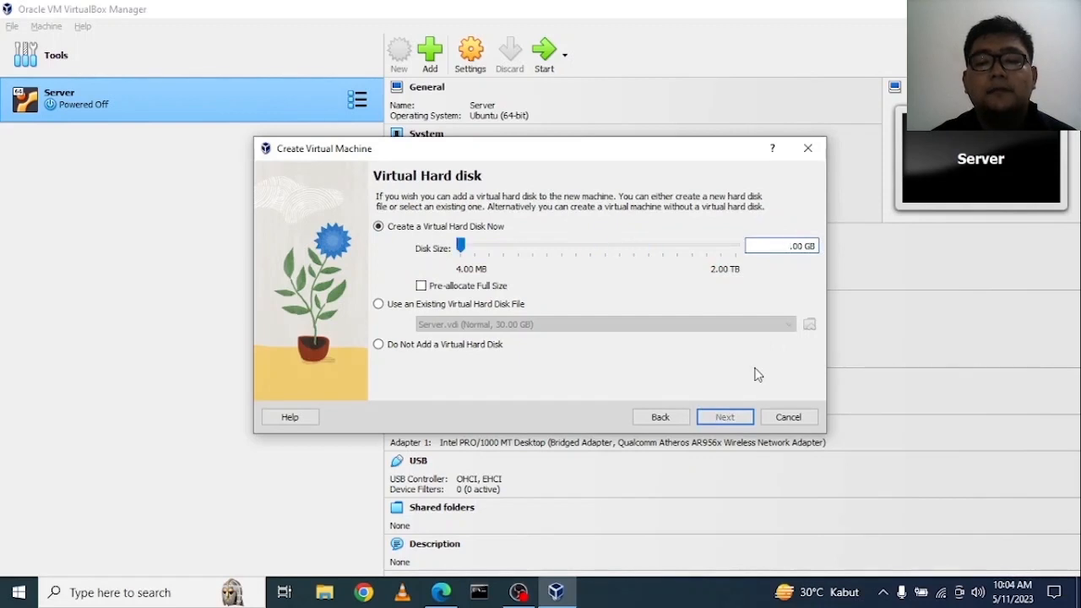
type("30")
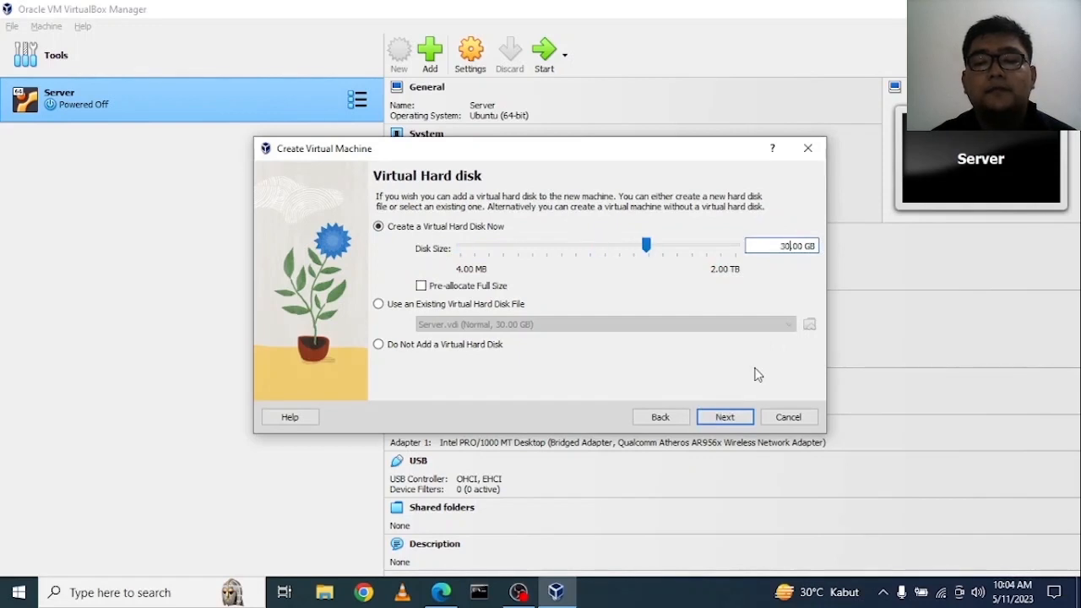
left_click(719, 419)
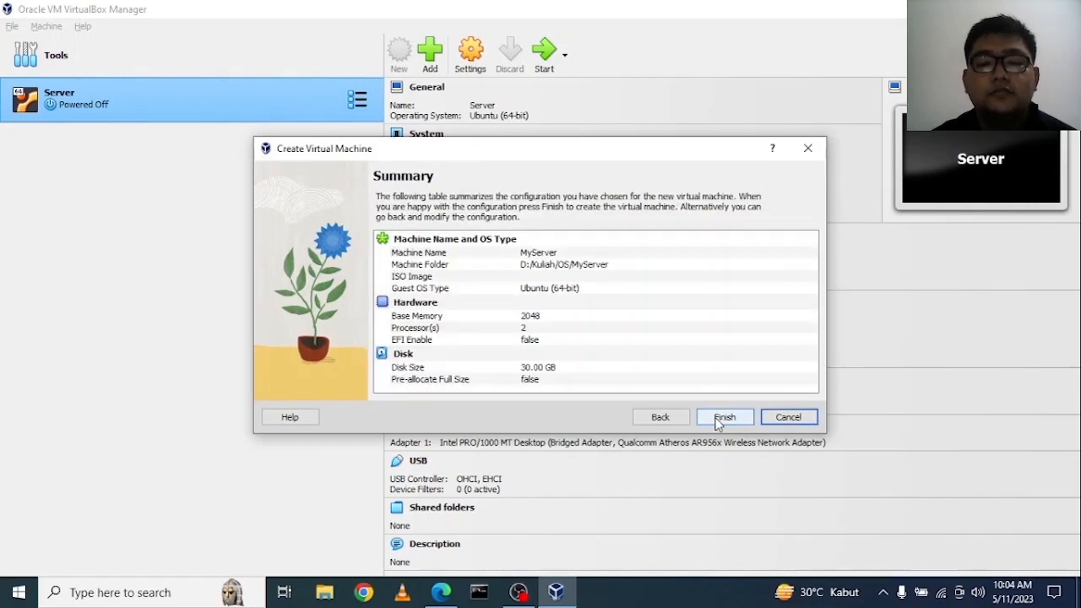
left_click(719, 419)
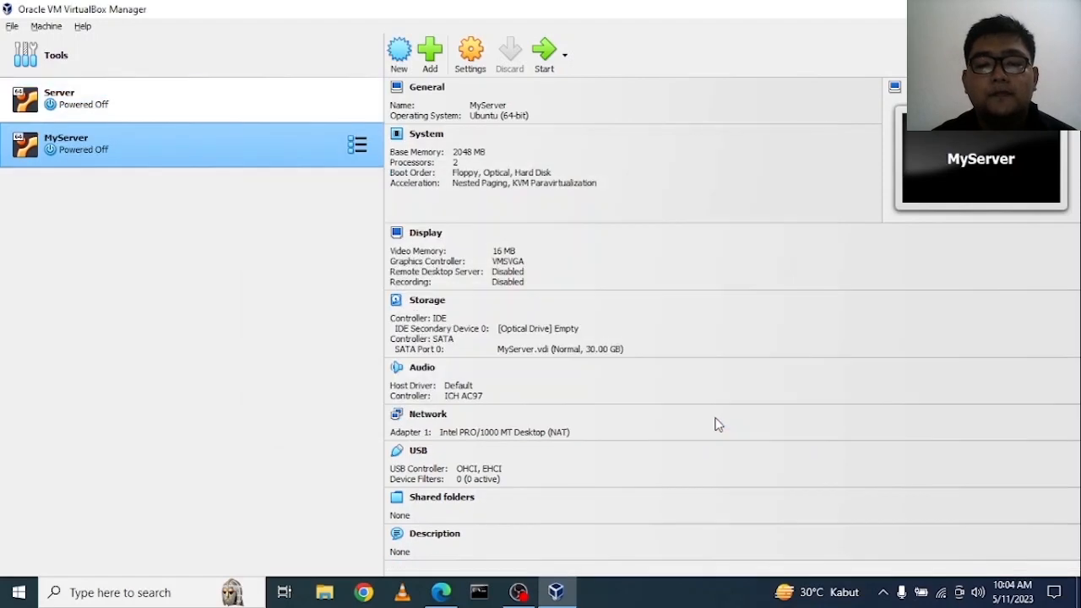
- Load ubuntu-22.04.2-live-server-amd64.iso into MyServer's empty optical drive in its storage settings
left_click(471, 70)
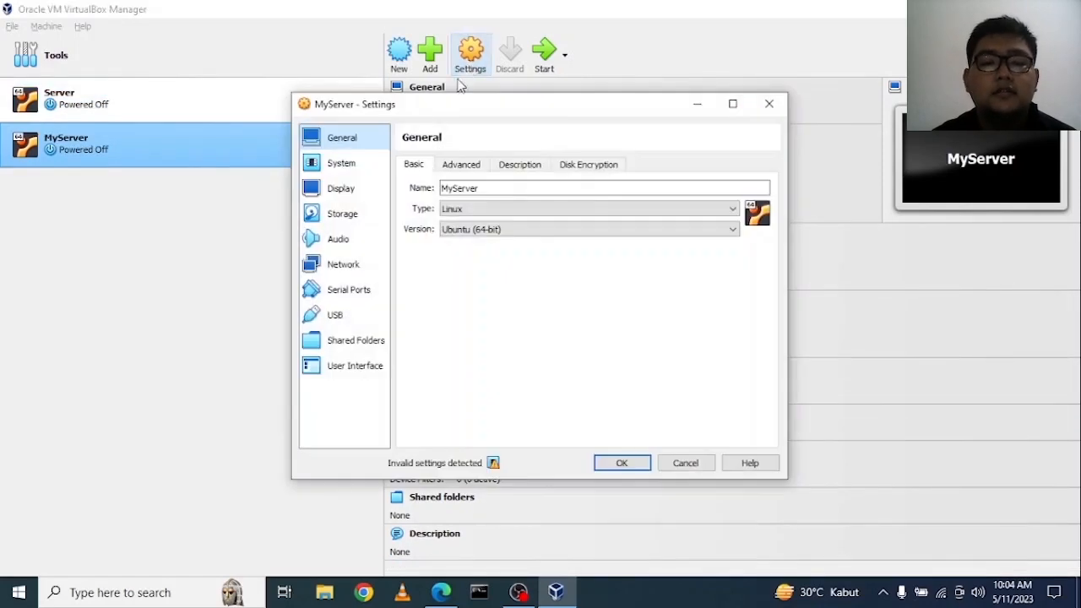
left_click(364, 215)
left_click(439, 204)
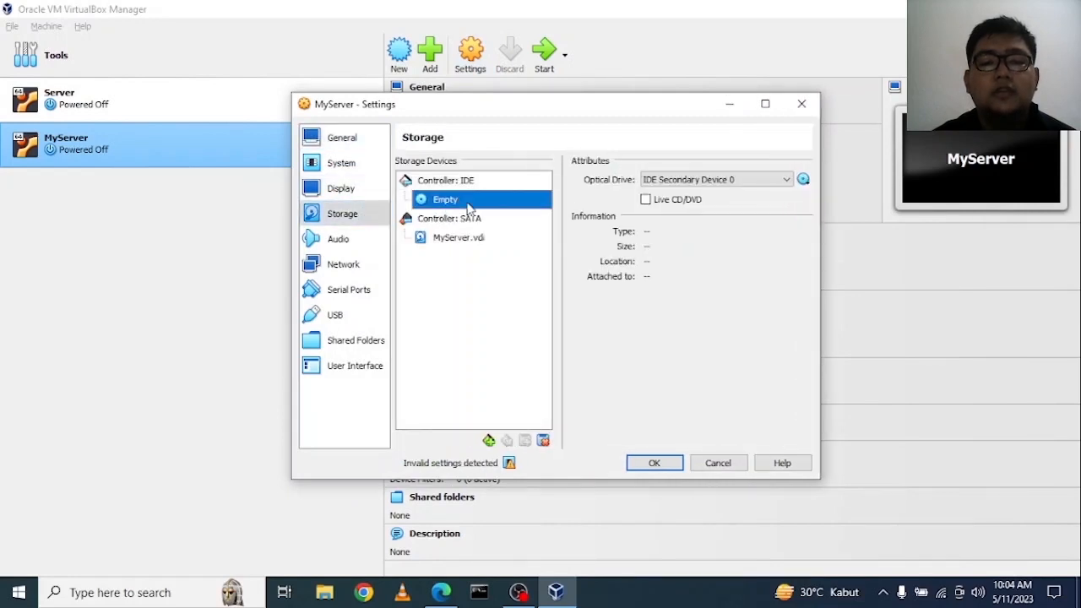
left_click(803, 179)
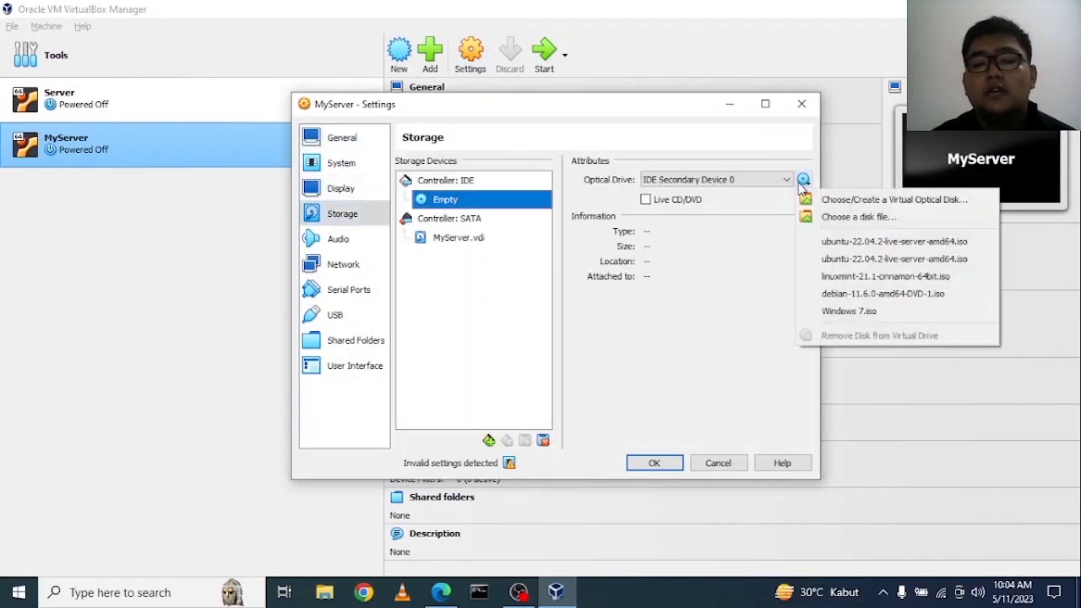
left_click(803, 240)
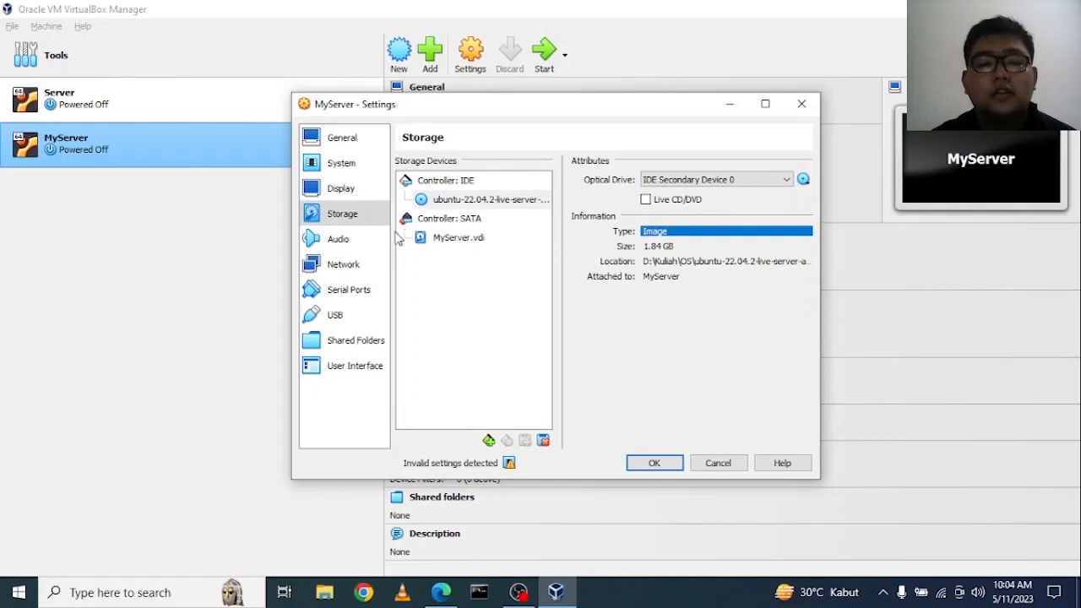
- Set MyServer's Adapter 1 to Bridged Adapter on the Qualcomm Atheros AR956x wireless adapter with promiscuous mode Allow All, and save the settings
left_click(359, 263)
left_click(534, 207)
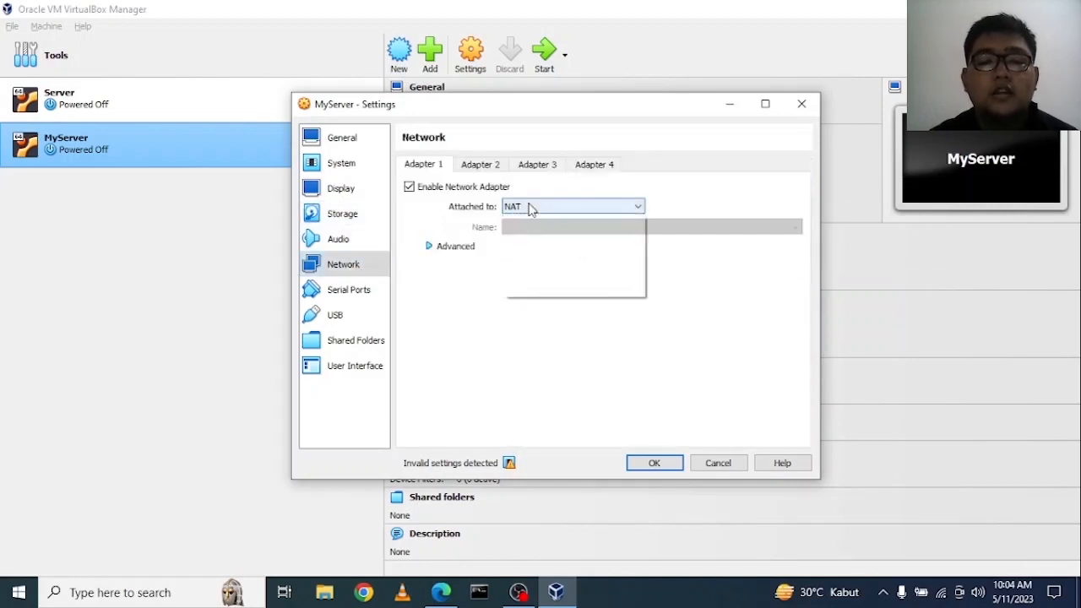
left_click(535, 230)
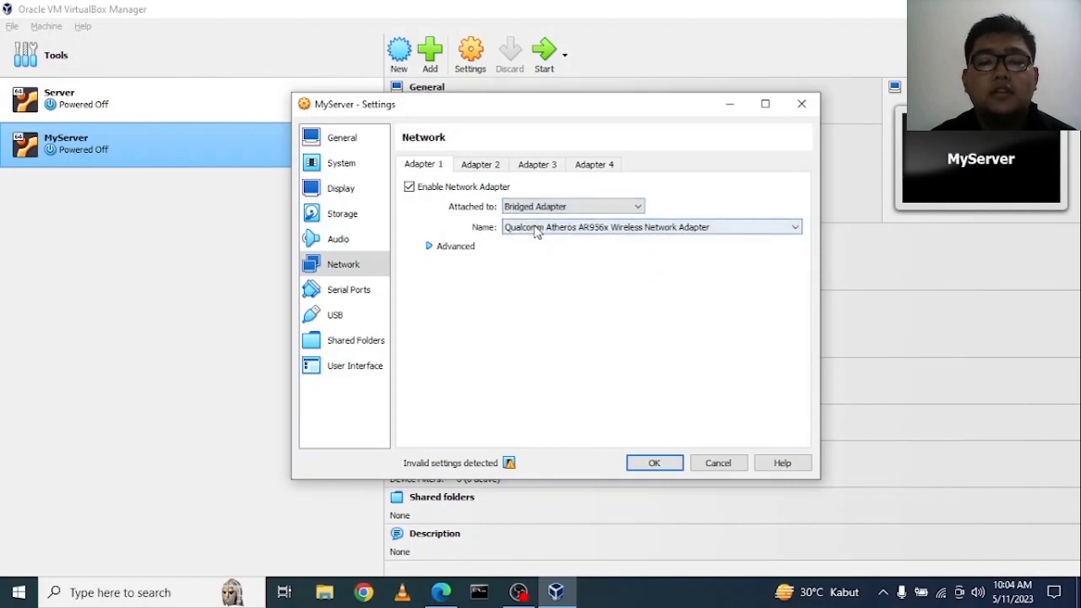
left_click(535, 229)
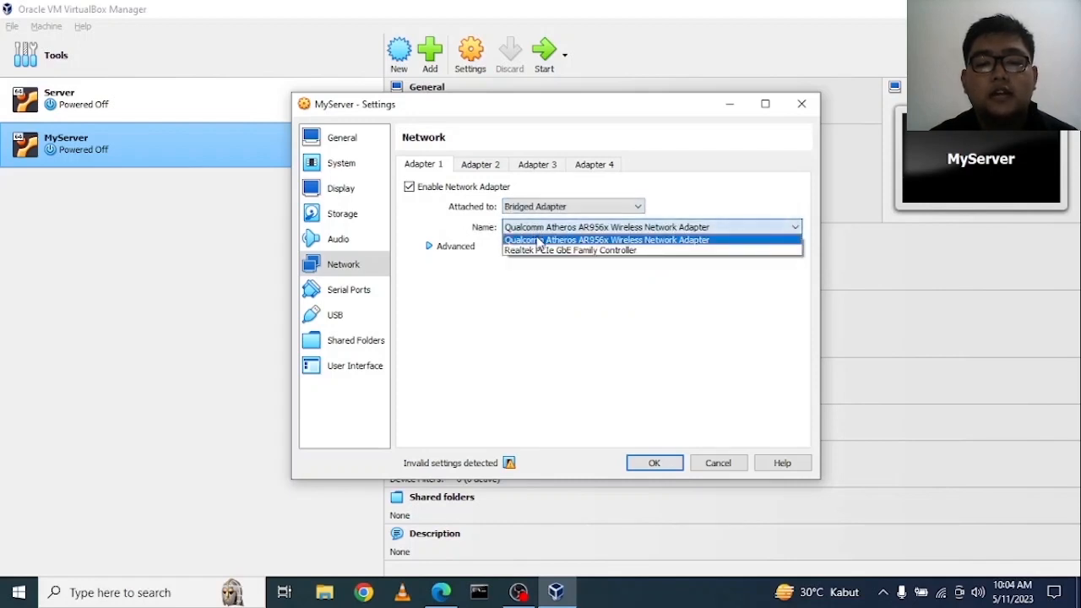
left_click(539, 242)
left_click(439, 250)
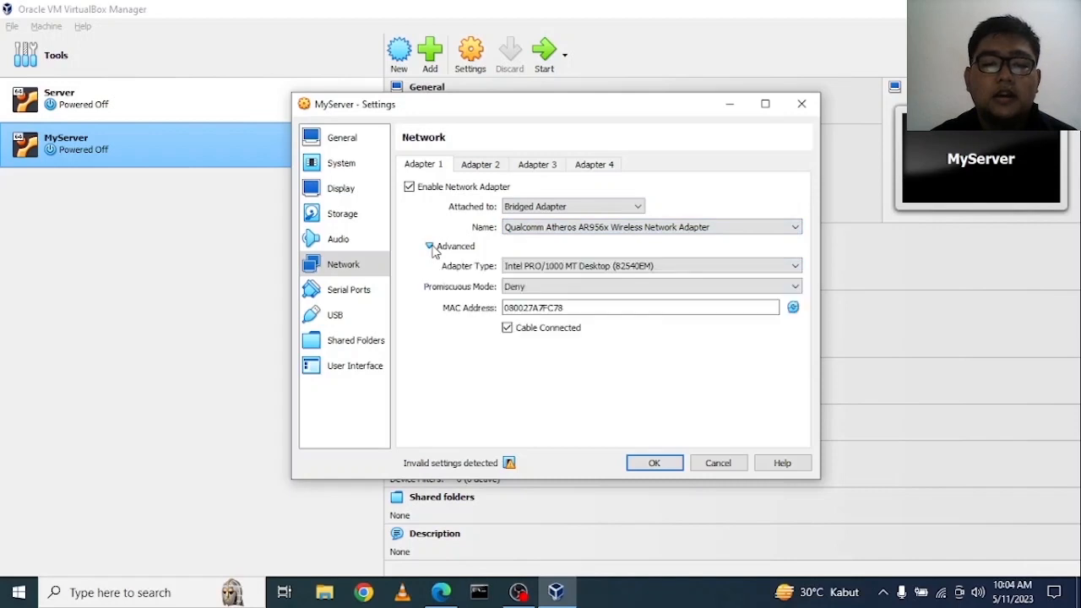
left_click(546, 288)
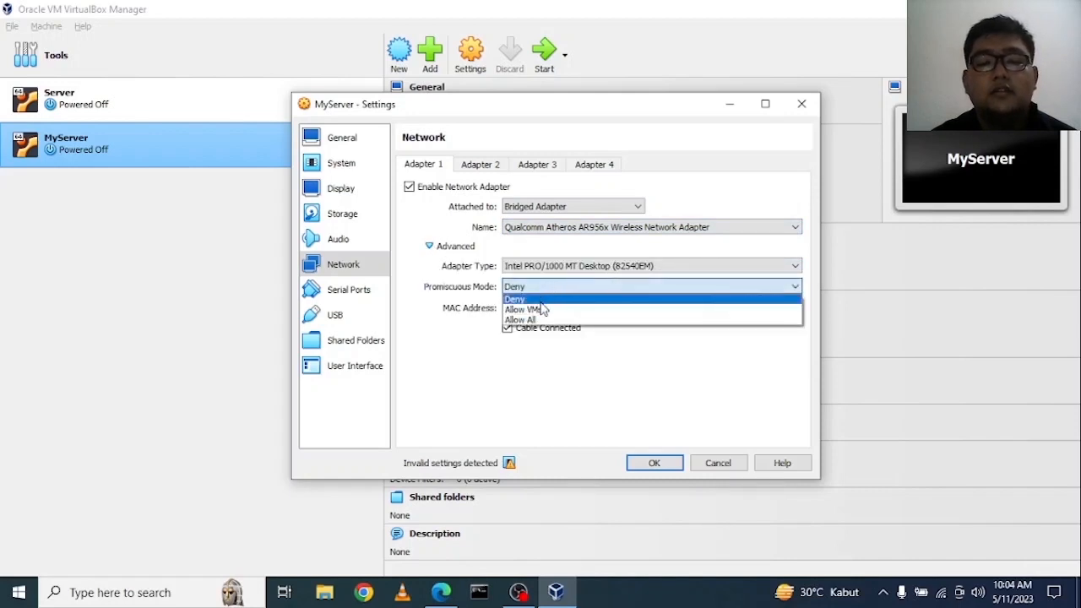
left_click(539, 319)
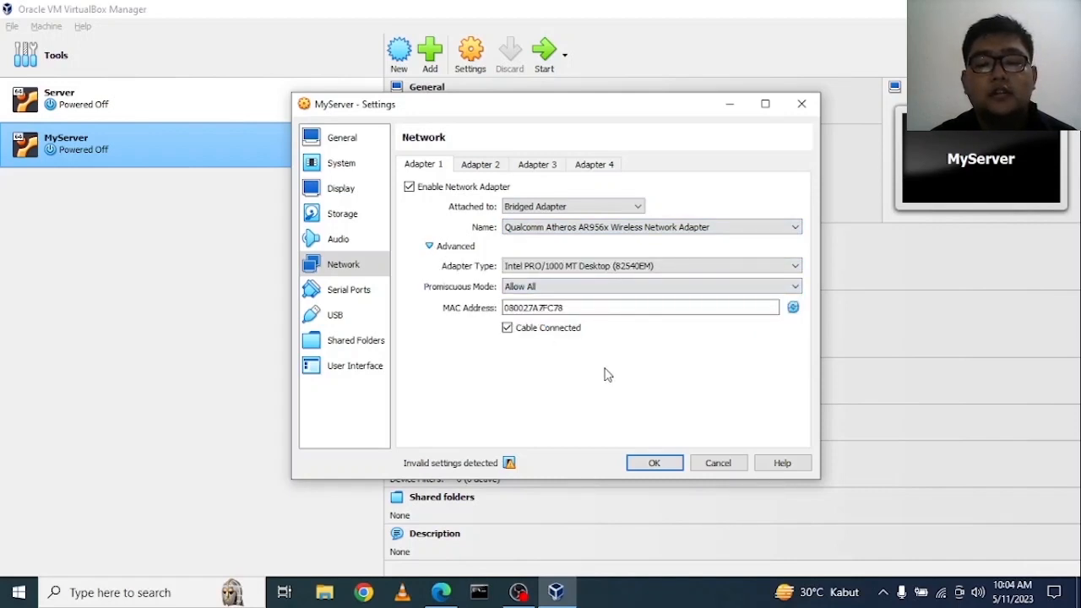
left_click(657, 463)
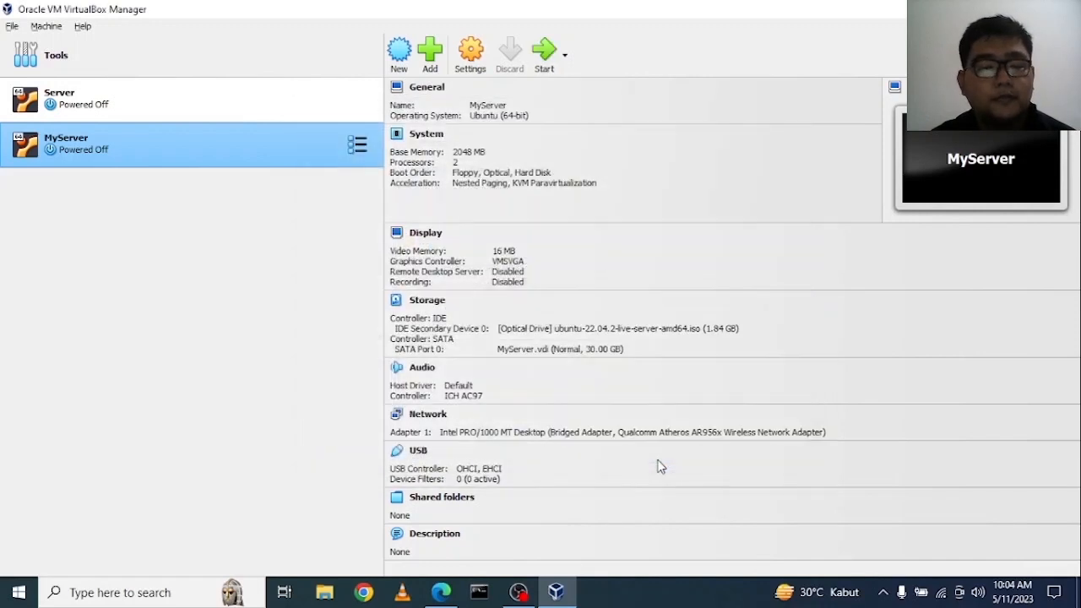
- Start MyServer and boot the Try or Install Ubuntu Server entry, dismissing the keyboard capture and mouse integration notifications
left_click(544, 52)
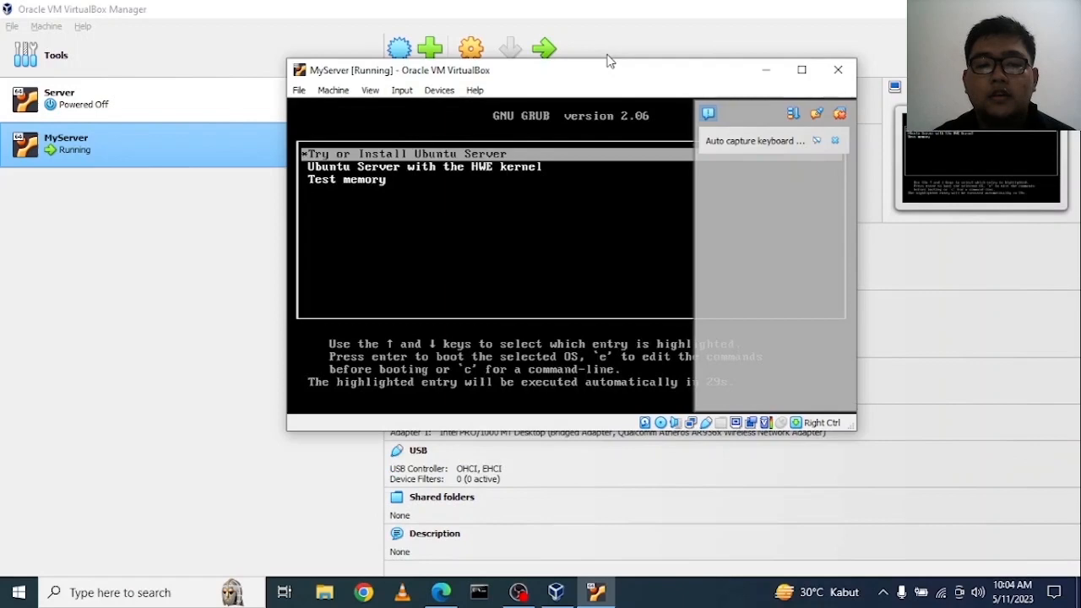
left_click(835, 140)
key("Return")
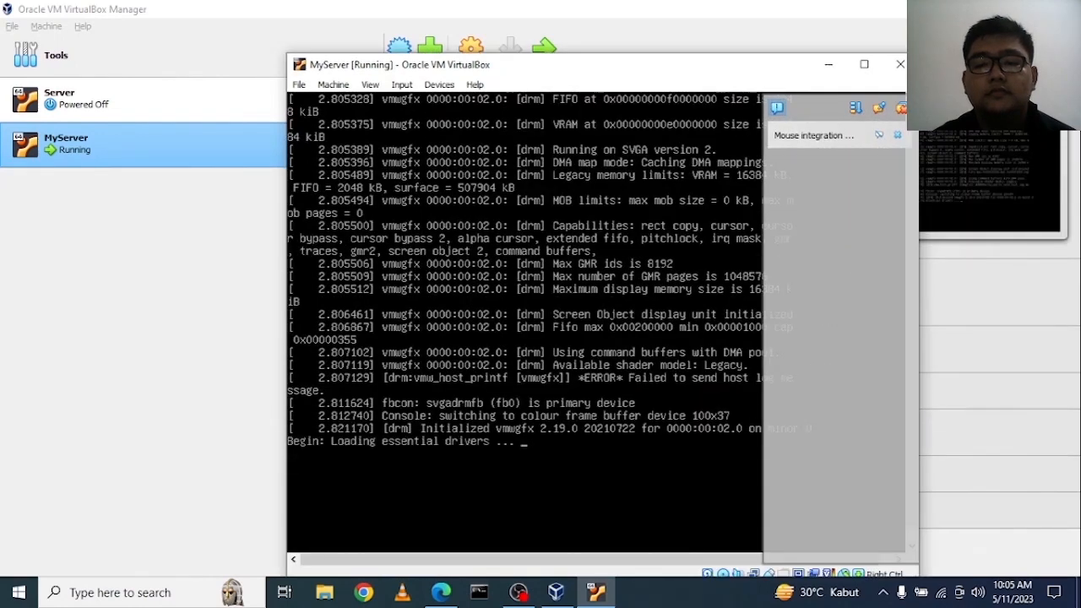
left_click_drag(608, 76, 588, 41)
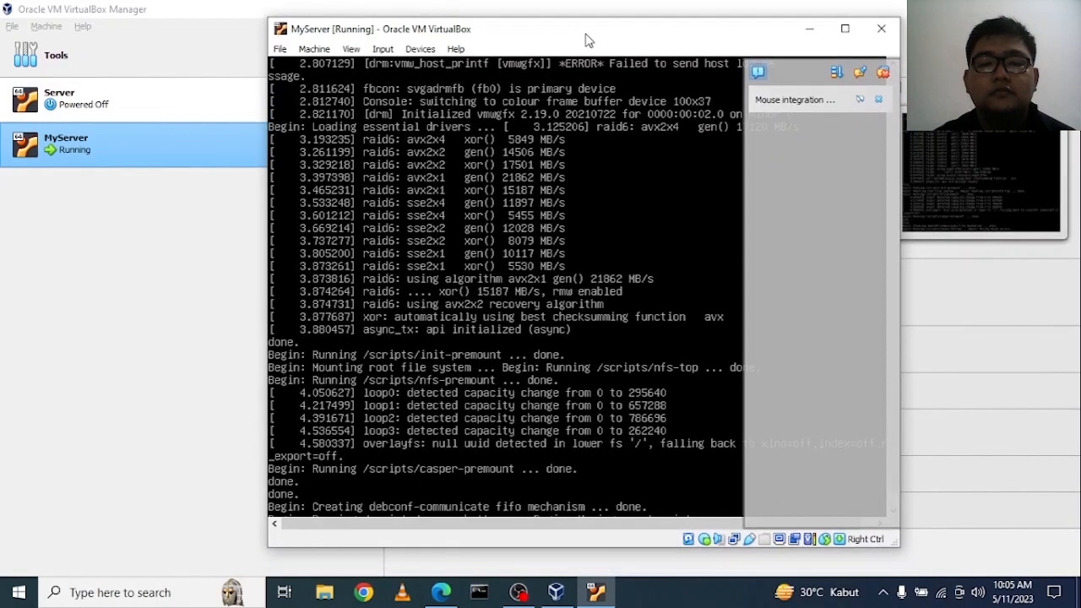
left_click(877, 103)
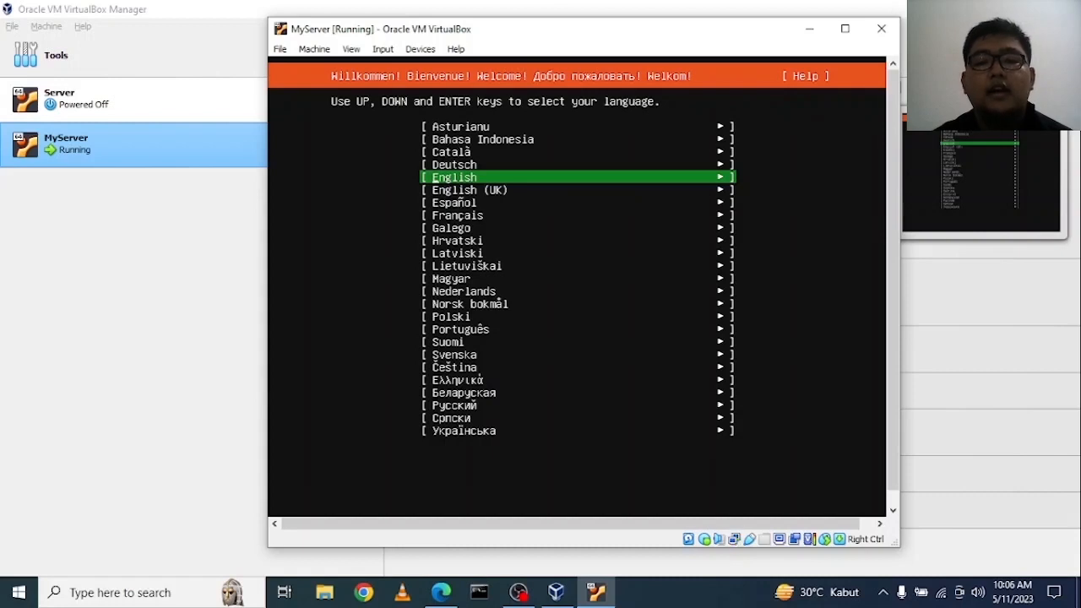
- Choose English as the installer language, continue without updating the installer and accept the English (US) keyboard layout
key("Return")
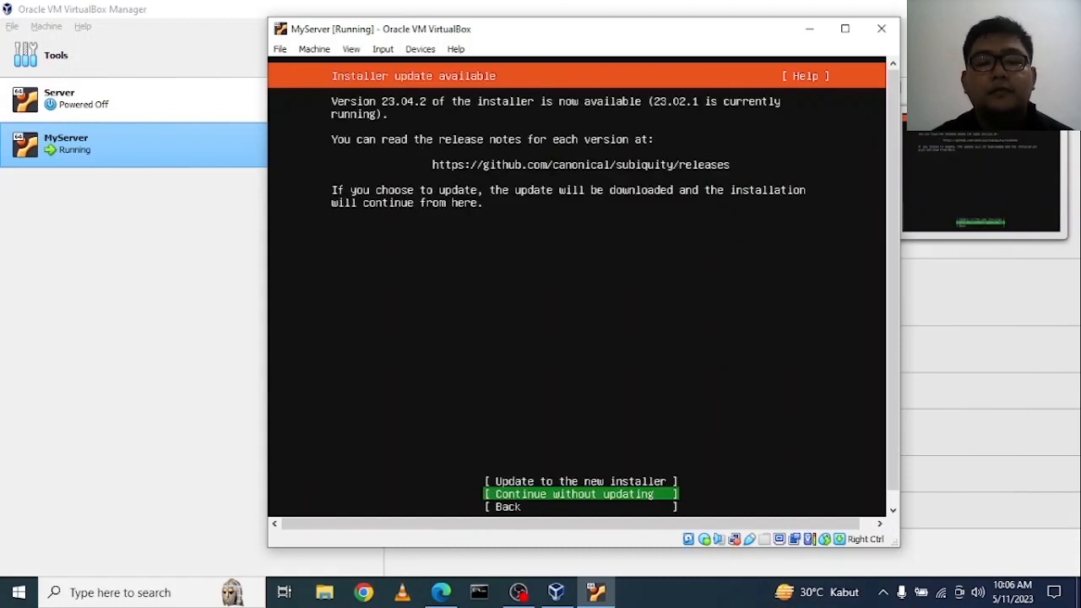
key("Return")
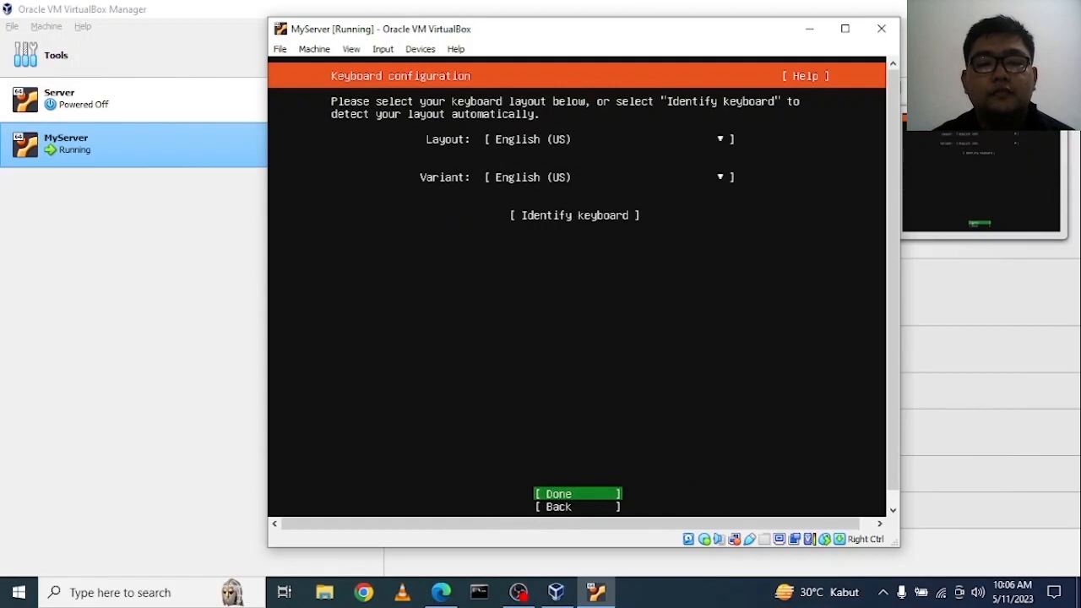
key("Return")
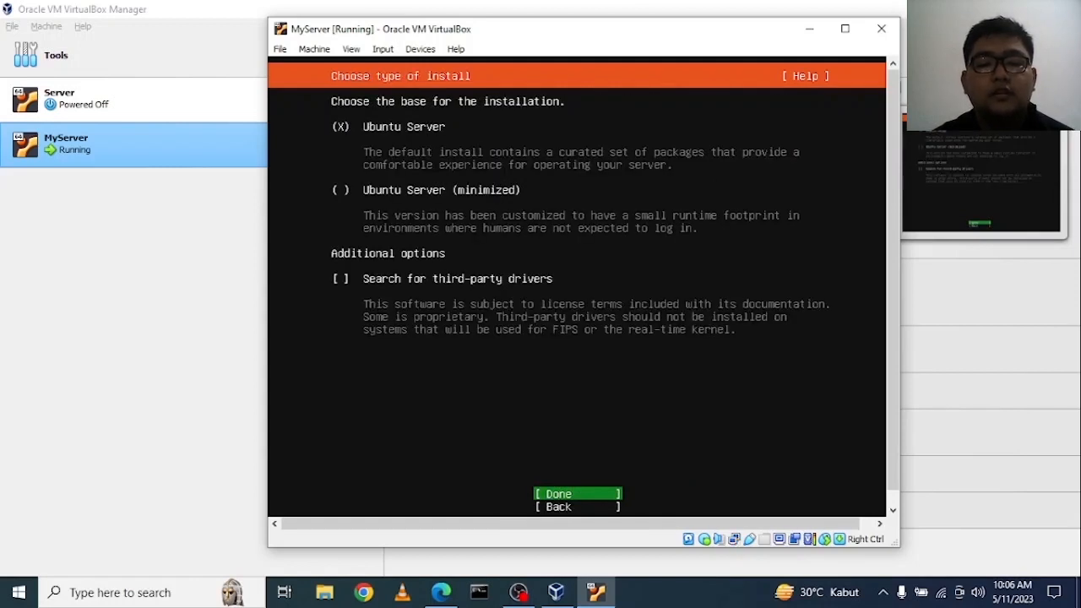
- Accept the Ubuntu Server installation base and the default network connection, blank proxy and default archive mirror settings
key("Return")
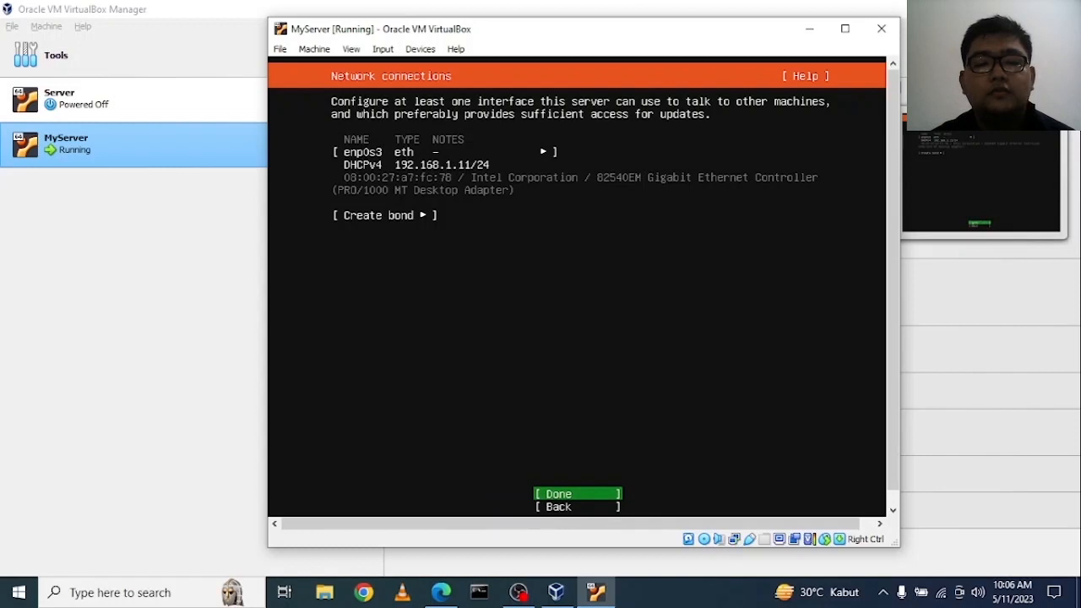
key("Return")
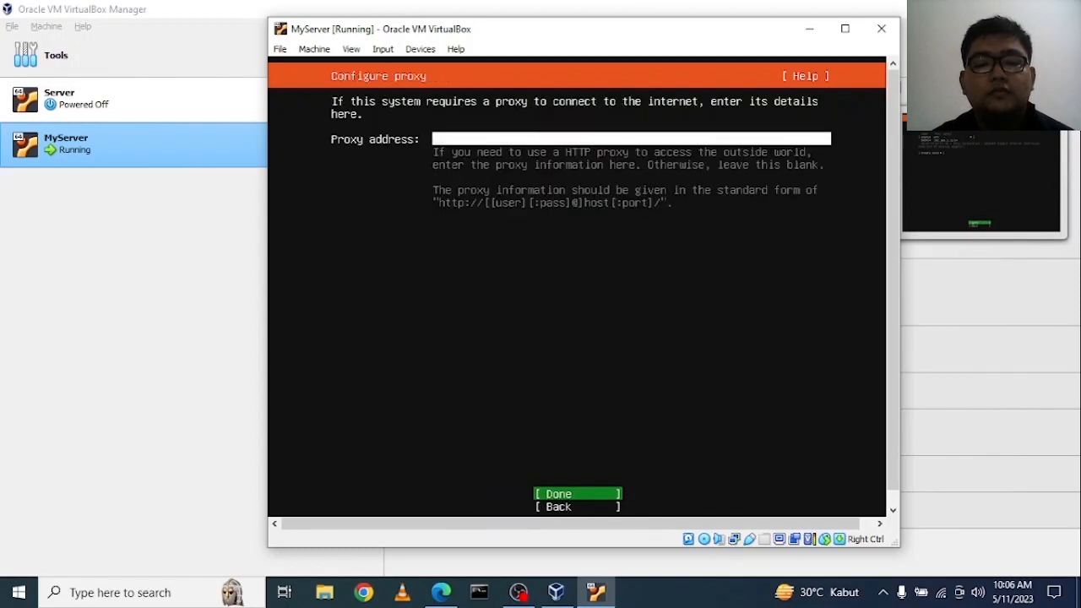
key("Return")
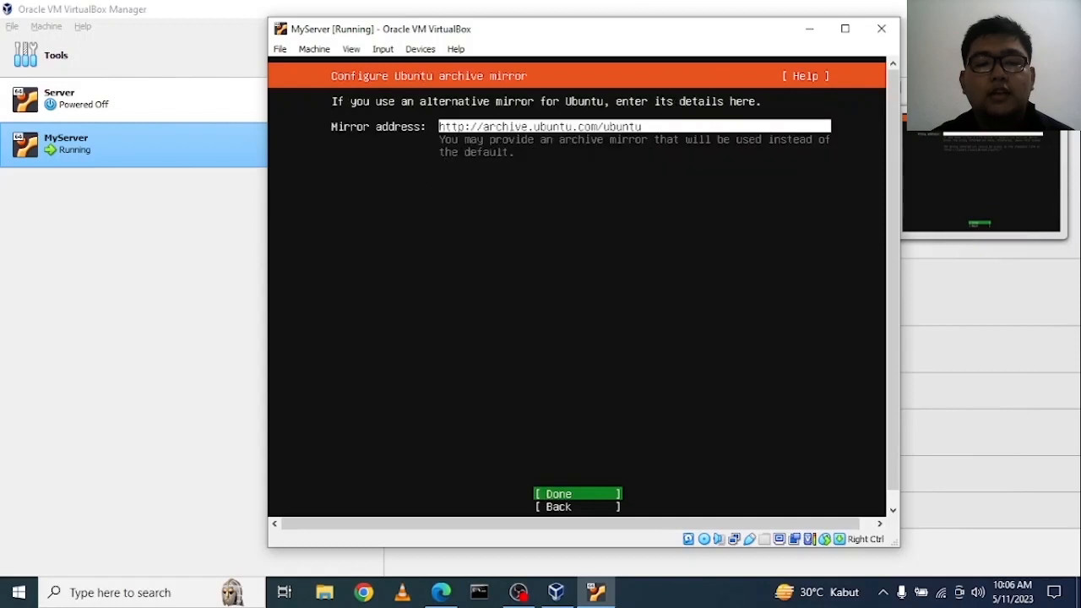
key("Return")
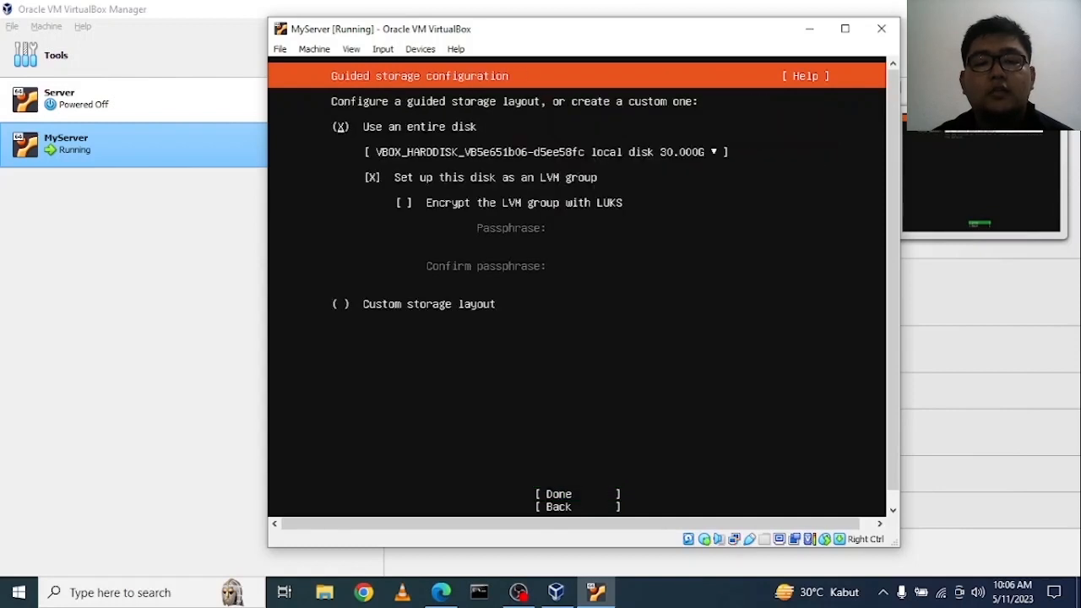
- Accept the guided storage layout that uses the entire 30 GB disk as an unencrypted LVM group
key("Tab")
key("Tab")
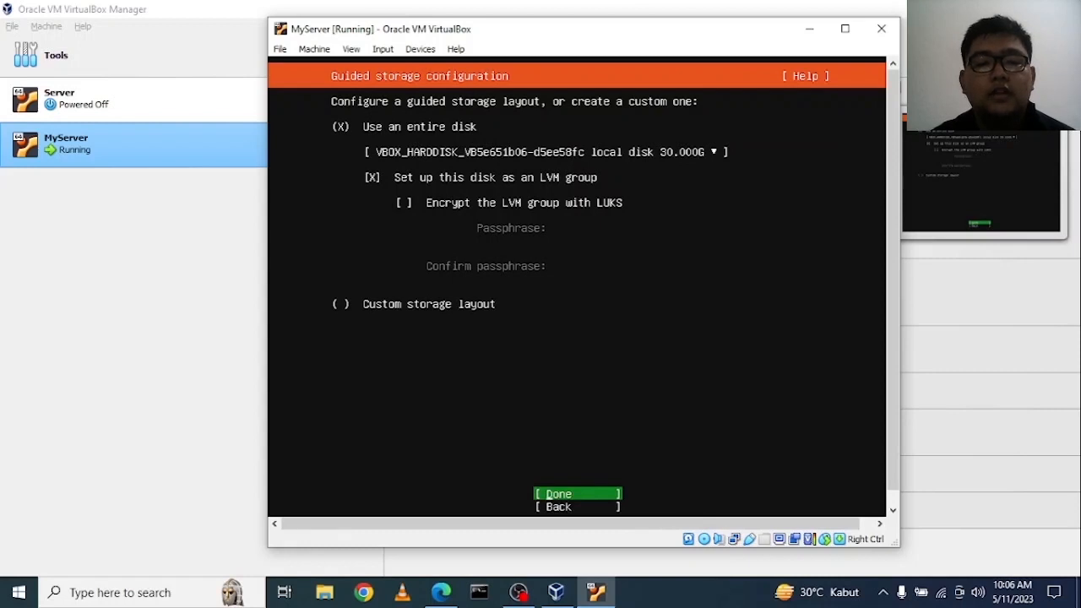
key("Return")
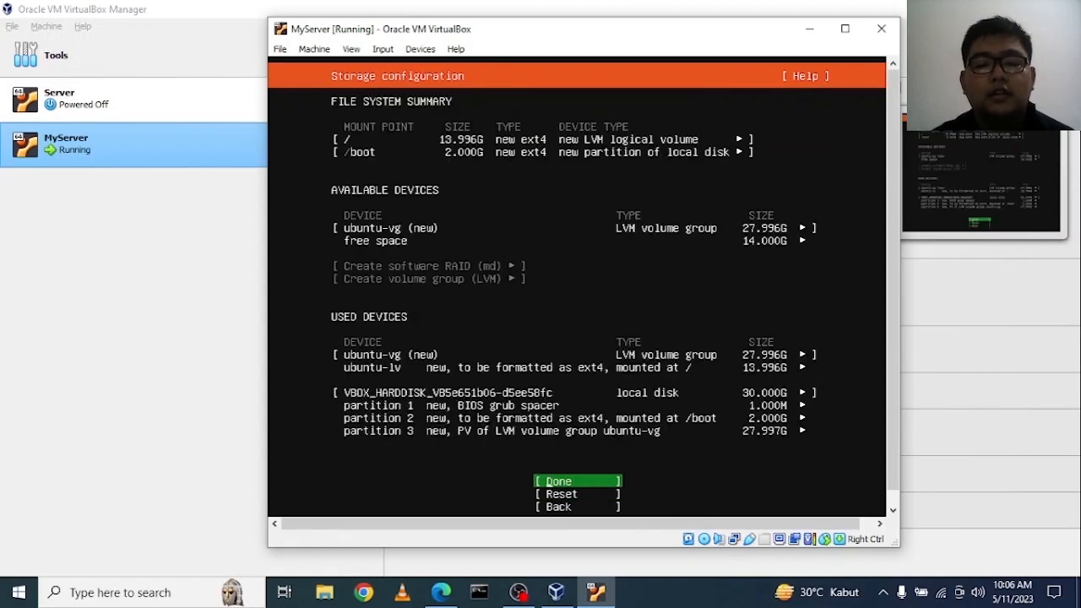
- Accept the storage configuration summary and confirm the destructive action to begin the installation
key("Return")
key("Tab")
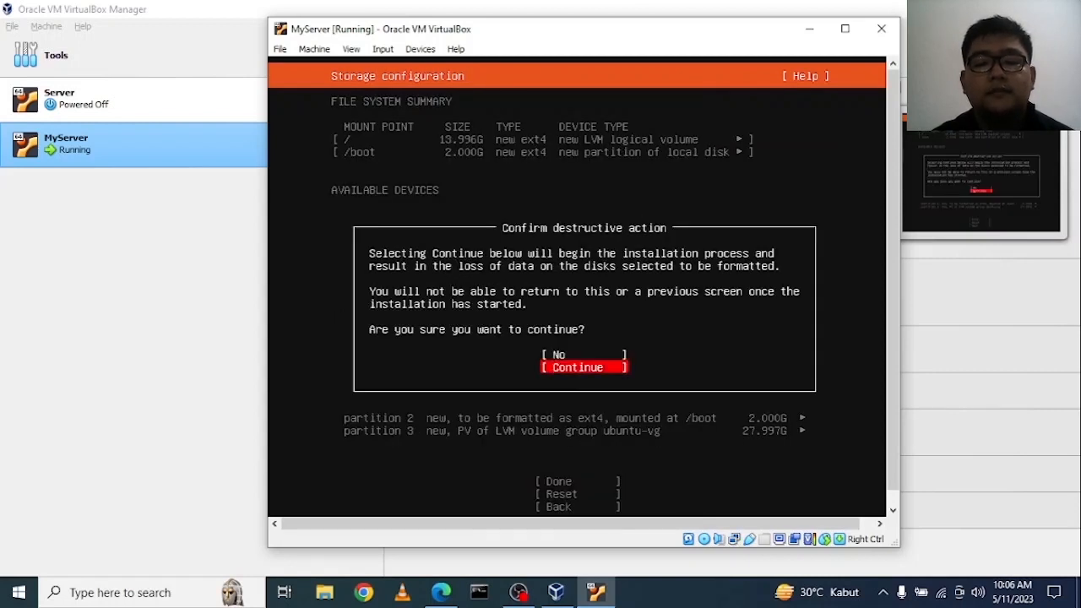
key("Return")
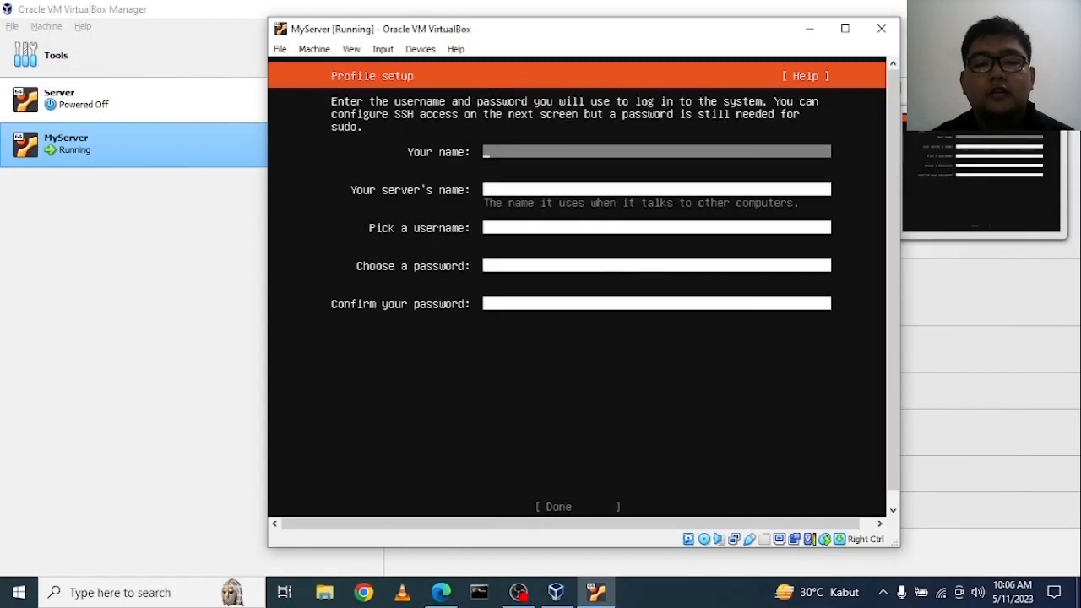
- Set the profile's name, server name and username all to myserver
type("myserver")
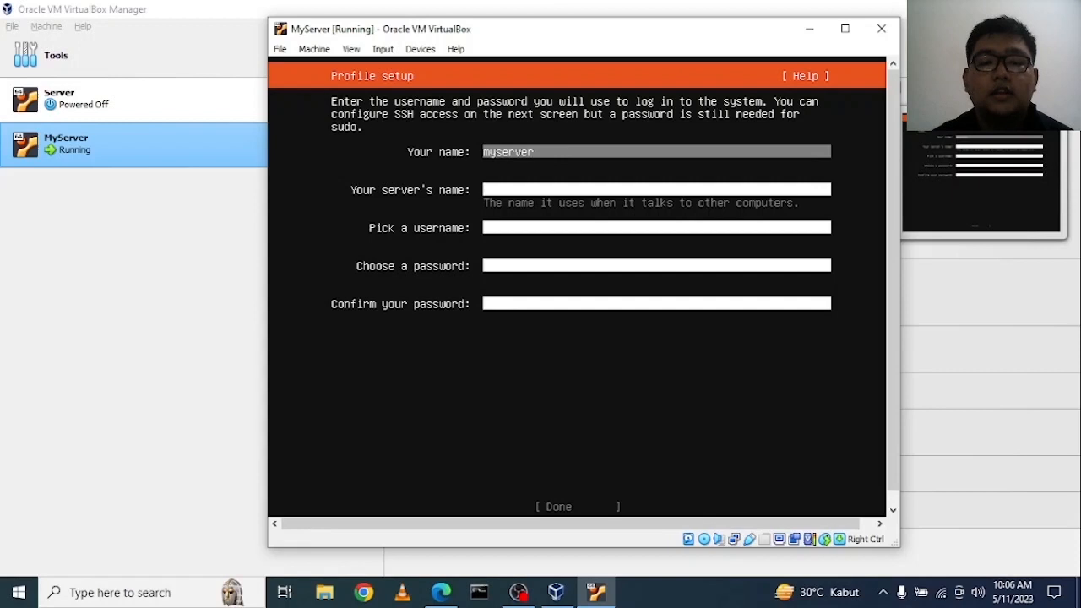
key("Tab")
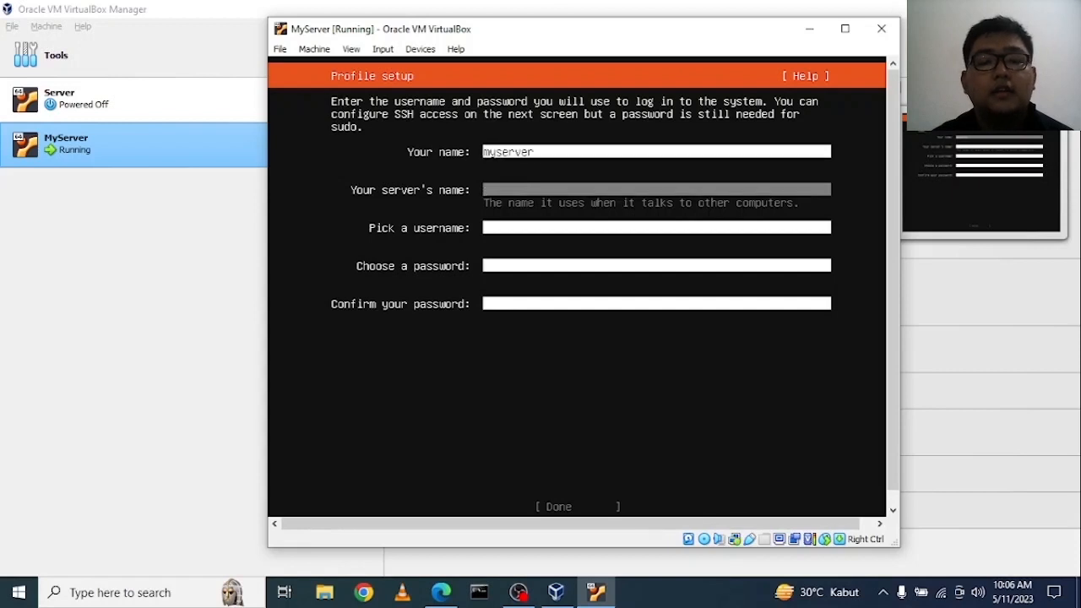
type("myserver")
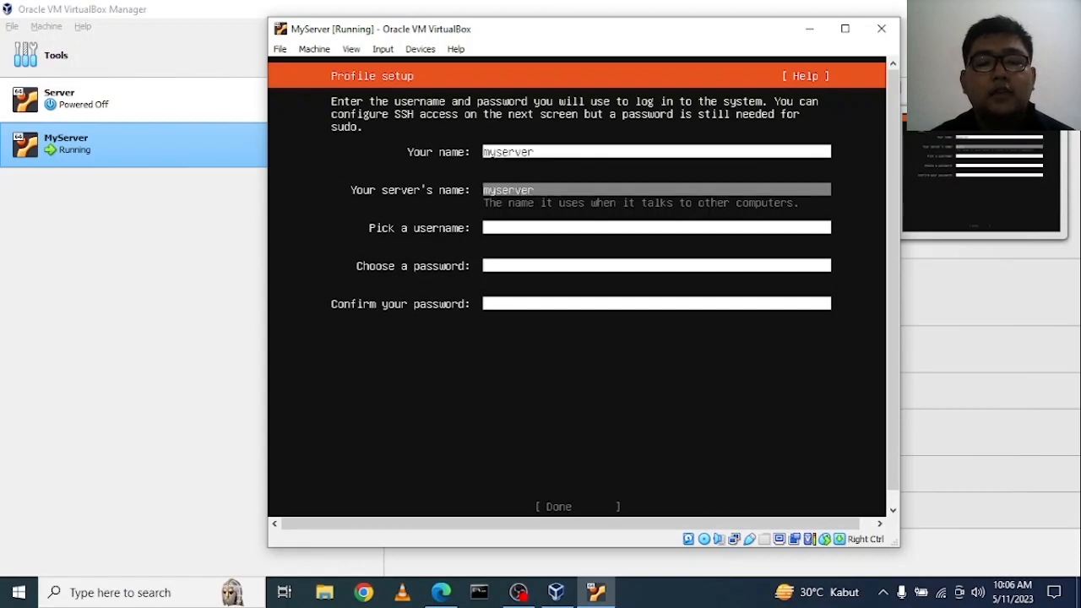
key("Tab")
type("myserver")
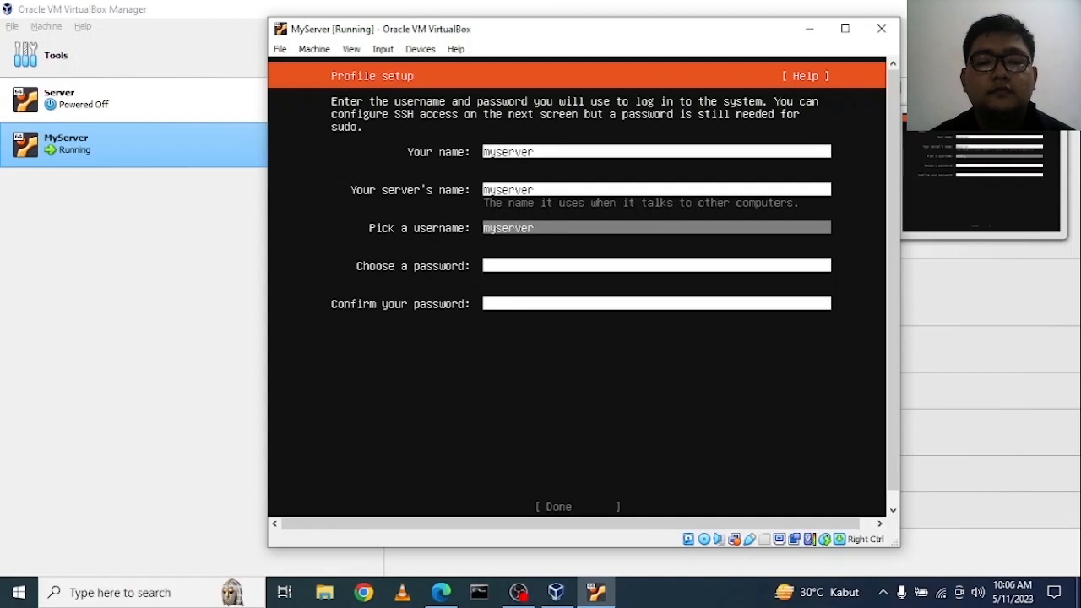
- Enter and confirm the account password, and submit the profile setup
key("Tab")
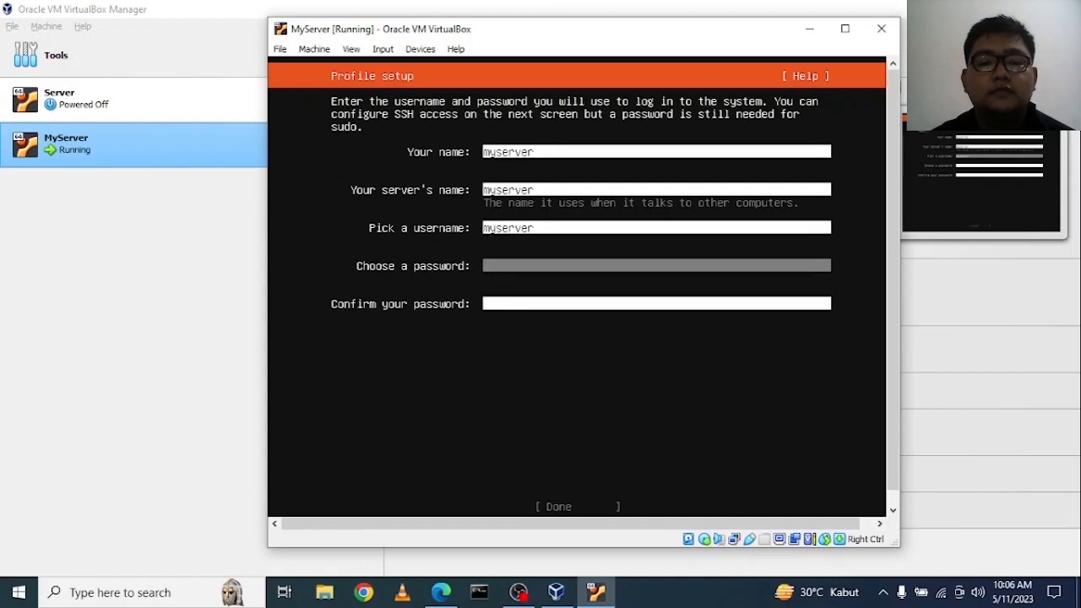
type("***")
key("Tab")
type("***")
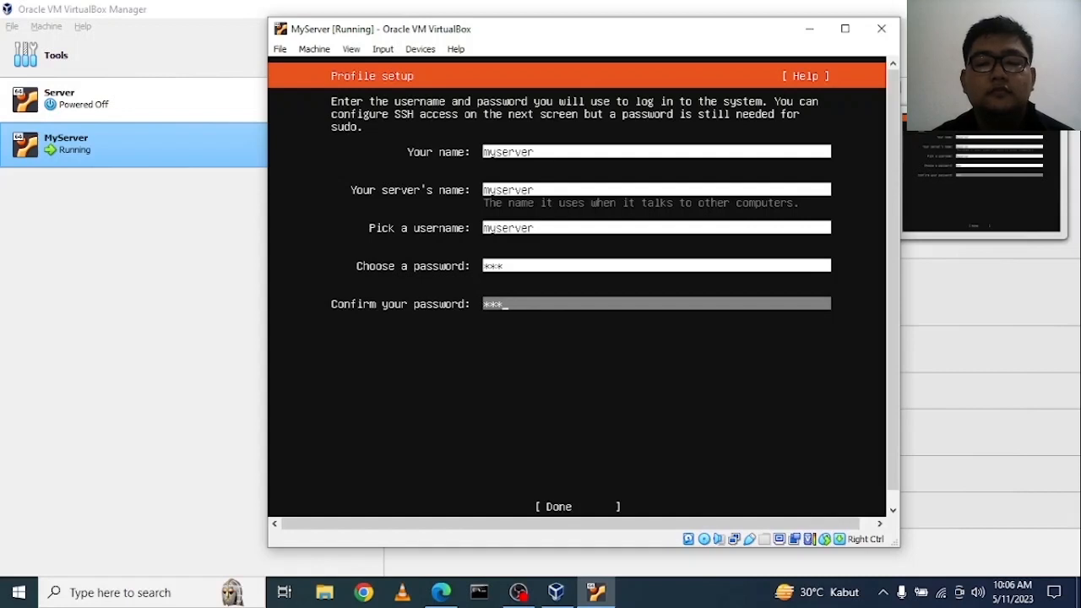
key("Tab")
key("Return")
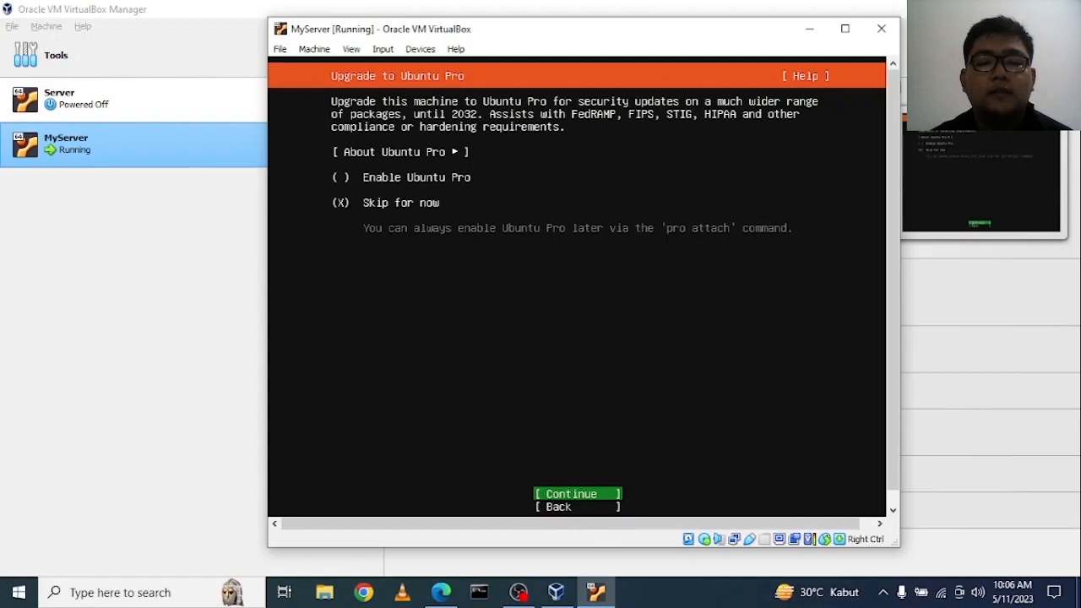
- Skip Ubuntu Pro for now and choose to install the OpenSSH server without importing an SSH identity
key("Return")
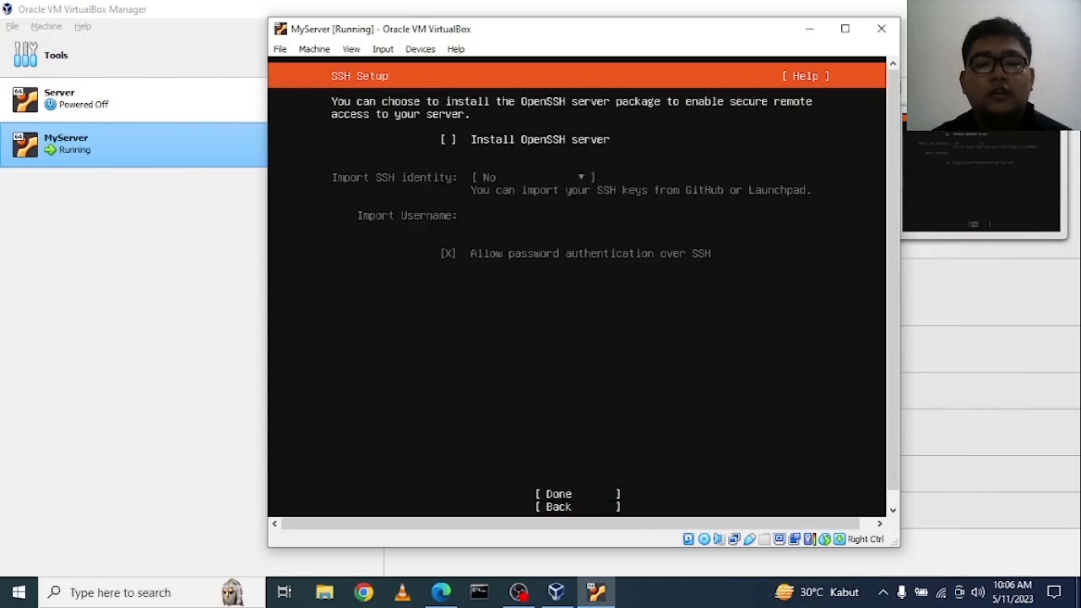
key("space")
key("Tab")
key("Tab")
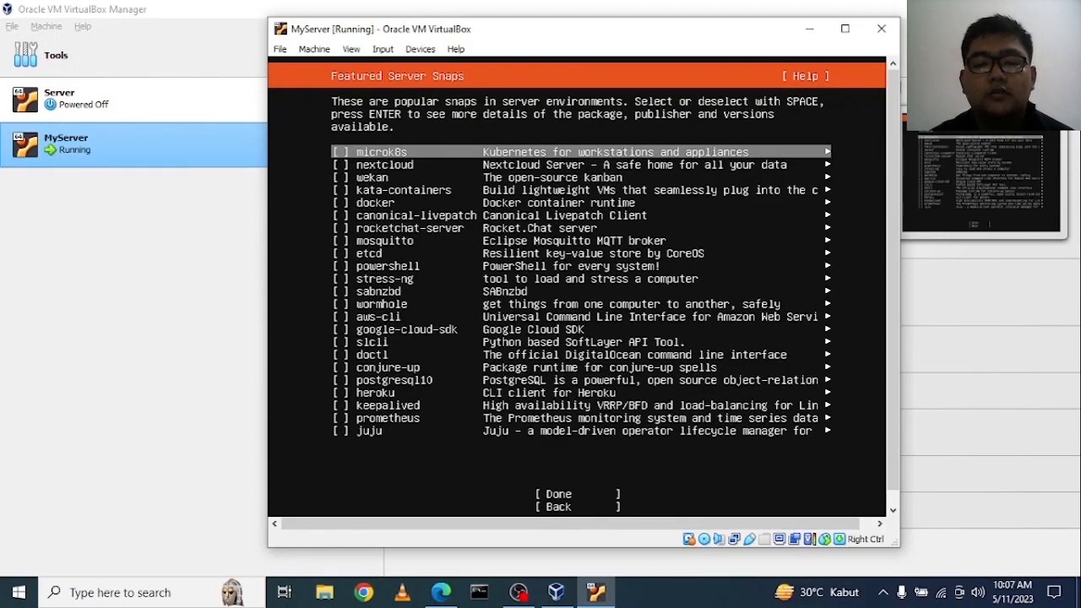
- Continue past the featured server snaps without selecting any of them
key("Down")
key("Down")
key("Down")
key("Down")
key("Down")
key("Down")
key("Down")
key("Down")
key("Down")
key("Down")
key("Down")
key("Down")
key("Down")
key("Down")
key("Down")
key("Down")
key("Down")
key("Down")
key("Down")
key("Down")
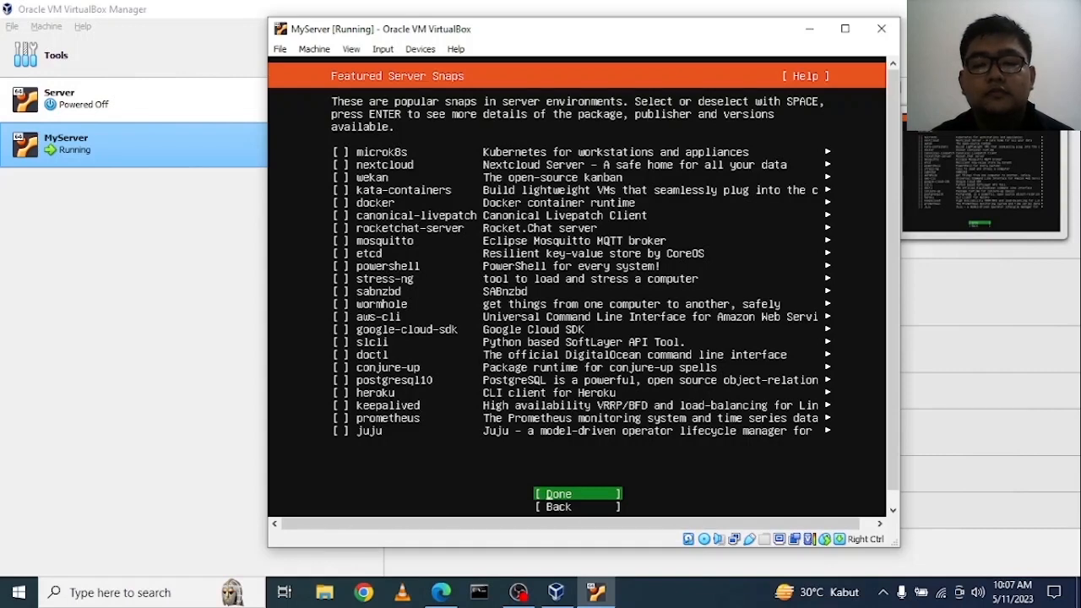
key("Return")
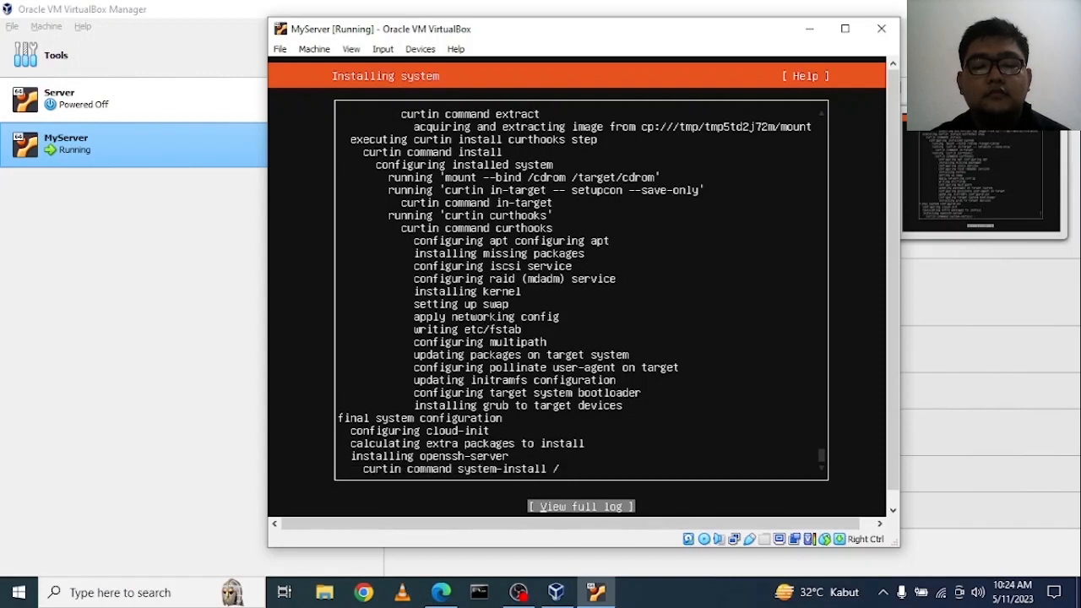
- Reboot MyServer from the installer when the installation is complete and continue past the /cdrom unmounting message
key("Return")
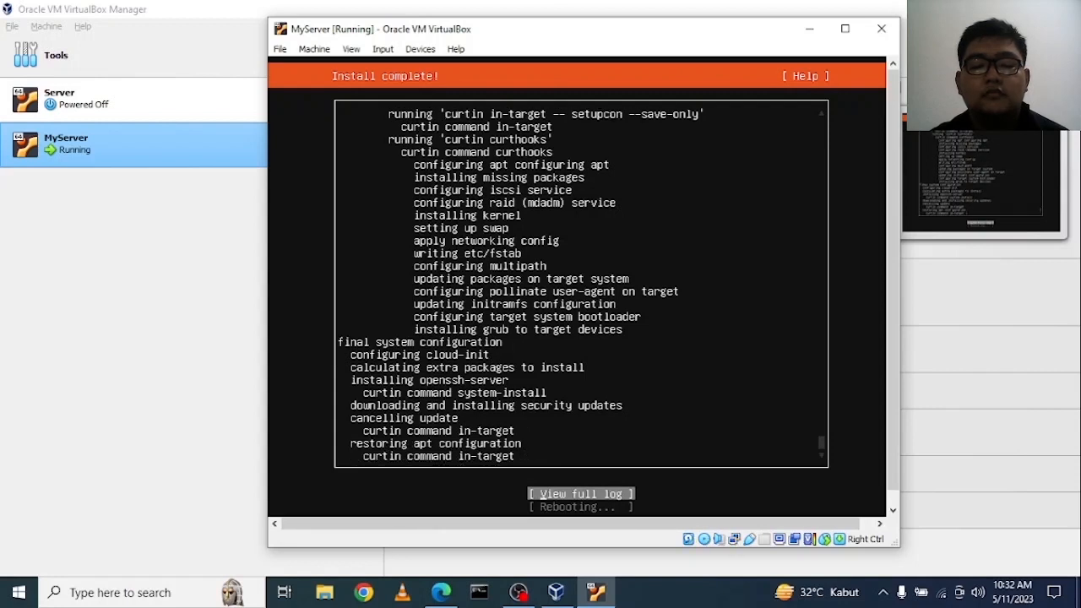
key("Down")
key("Return")
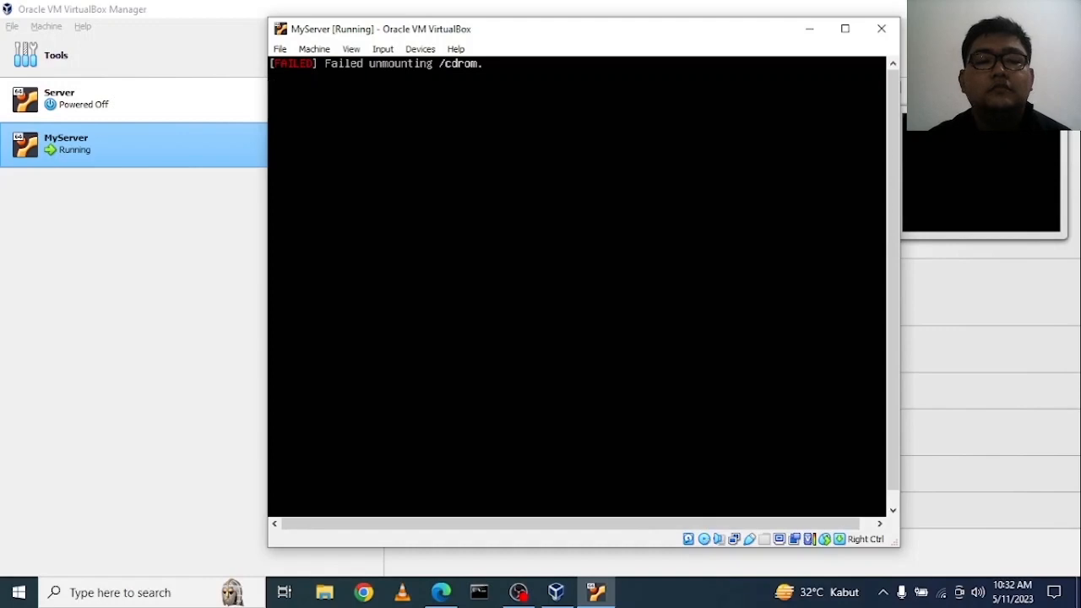
key("Return")
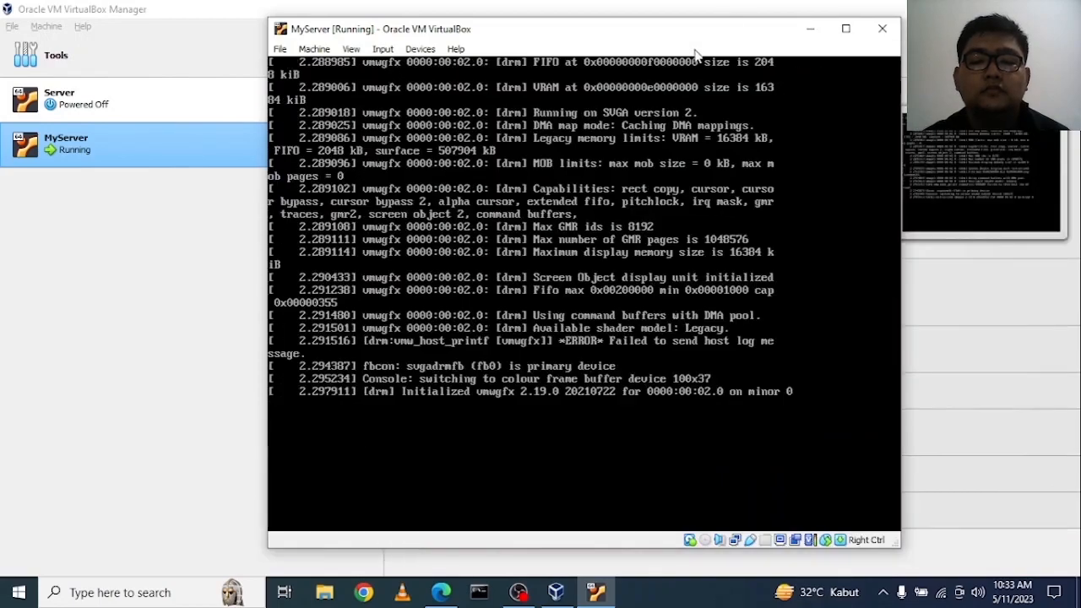
- Move the MyServer window aside and log in to the server as myserver with the account password
left_click_drag(691, 34, 430, 34)
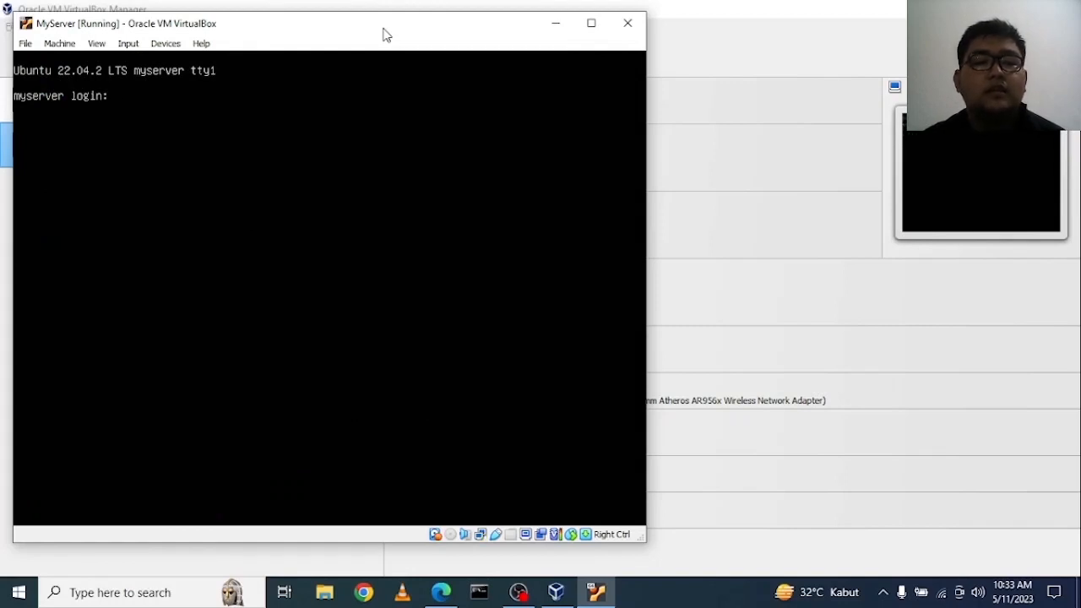
type("m")
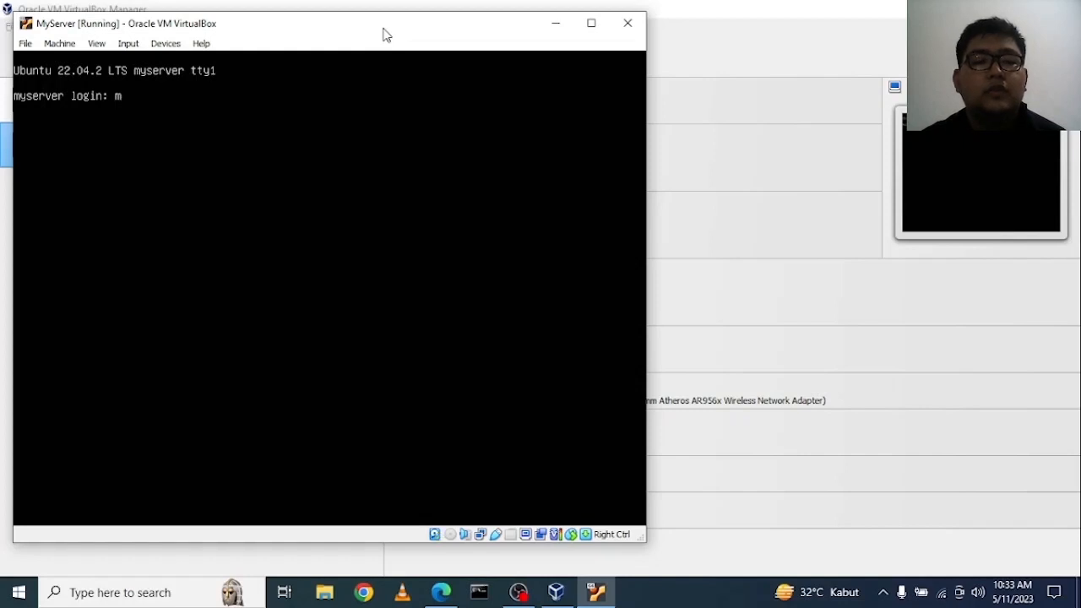
type("yserver")
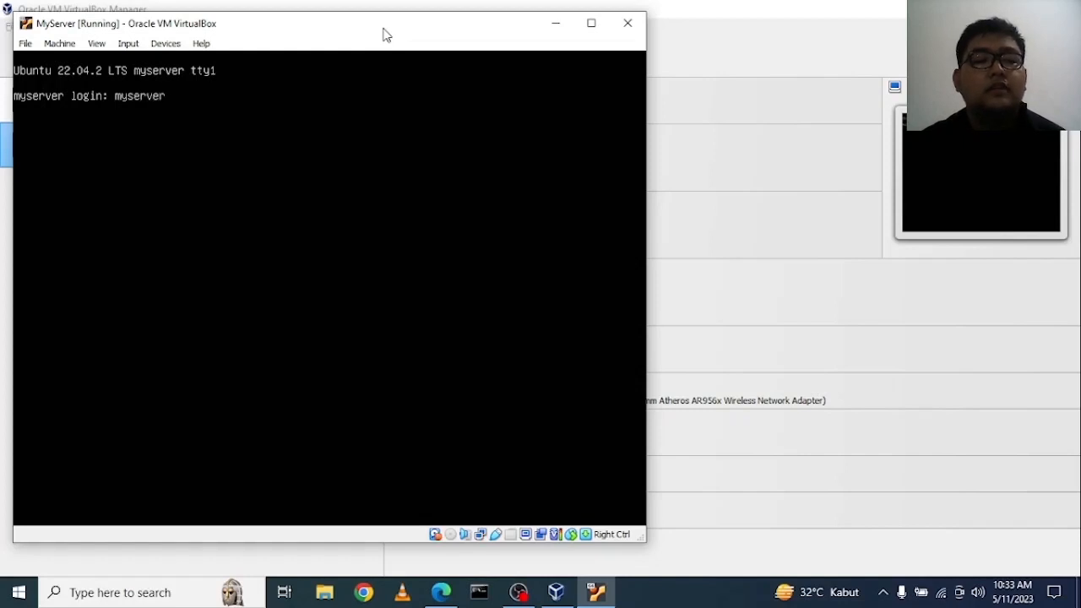
key("Return")
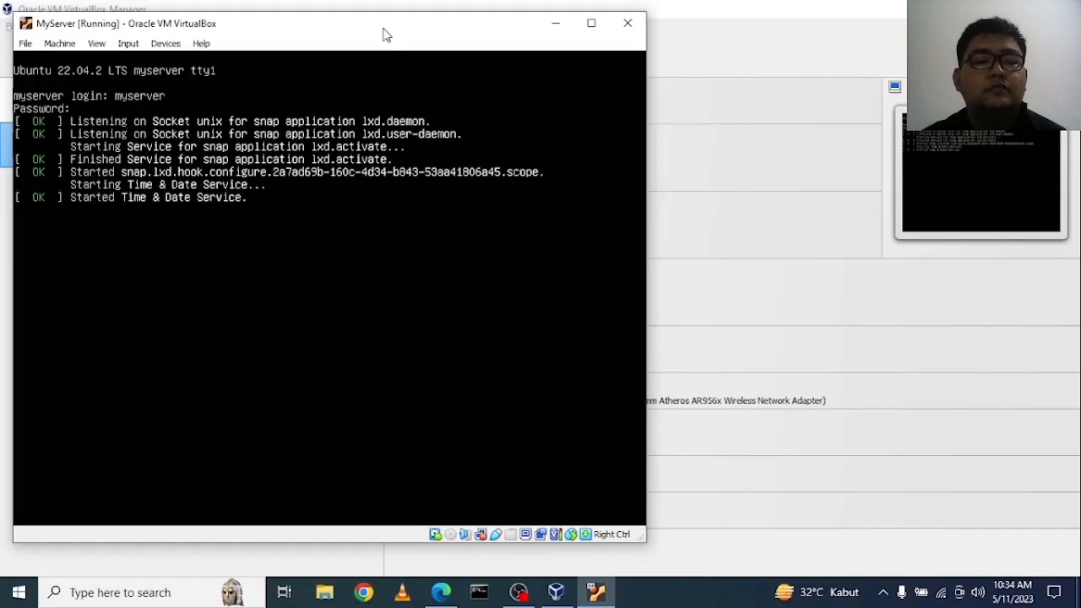
key("Return")
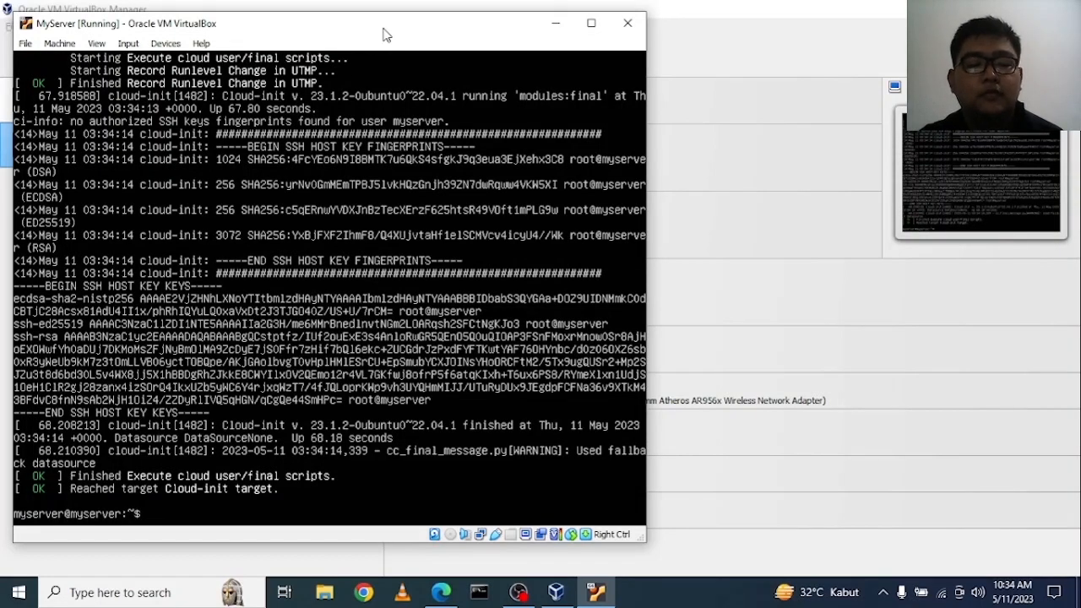
- Display the server's network interface addresses with the command ip addr
type("ip")
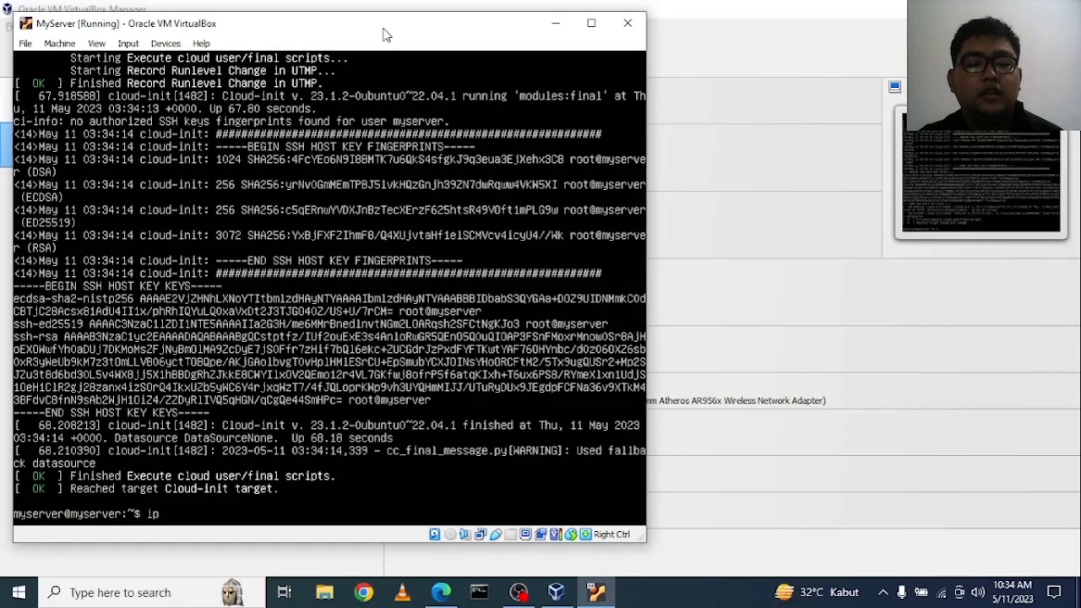
type(" addr")
key("Return")
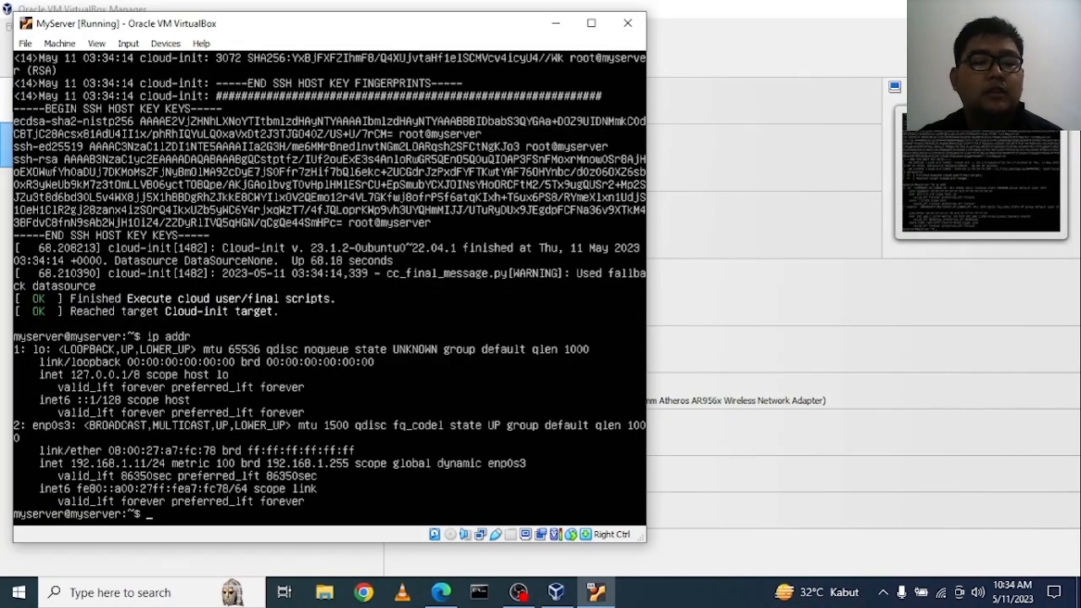
- Switch to Command Prompt, resize and place it beside the MyServer window, and ping 192.168.1.11 from the host
left_click(480, 594)
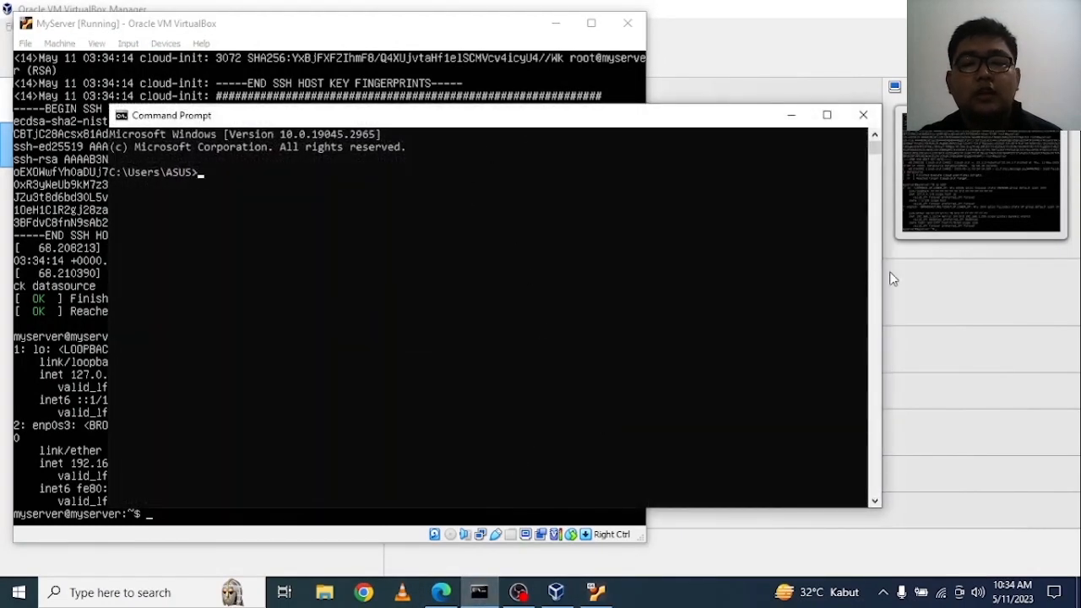
left_click_drag(881, 282, 547, 282)
left_click_drag(320, 120, 800, 49)
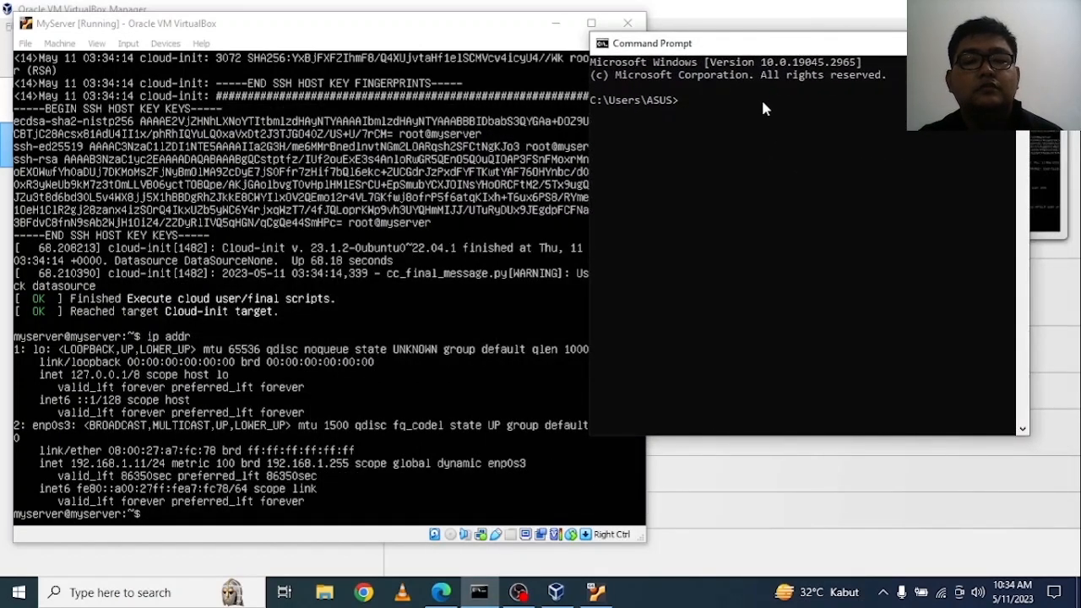
type("ping 192.168.1.1")
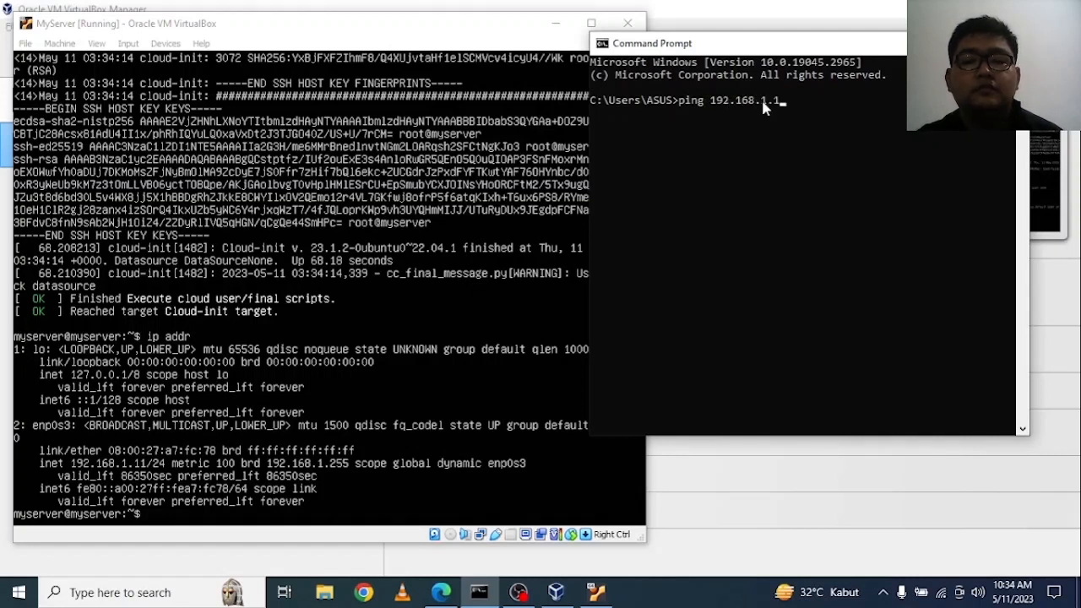
type("1")
key("Return")
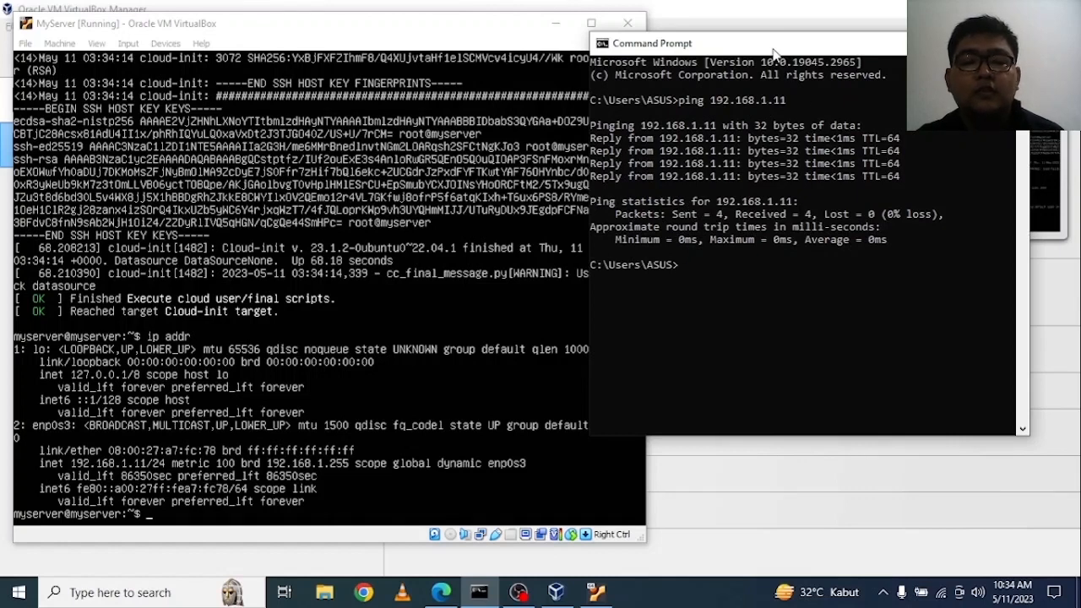
left_click_drag(772, 52, 791, 36)
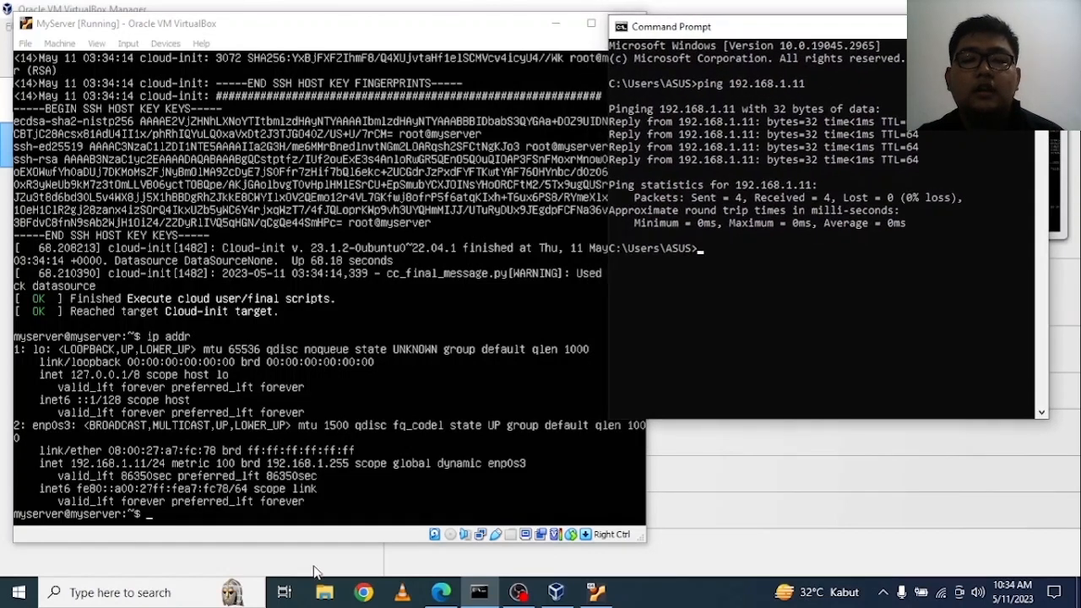
- Open PuTTY, connect to 192.168.1.11 over SSH on port 22, accept the server's host key and move the session window beside the MyServer console
left_click(140, 595)
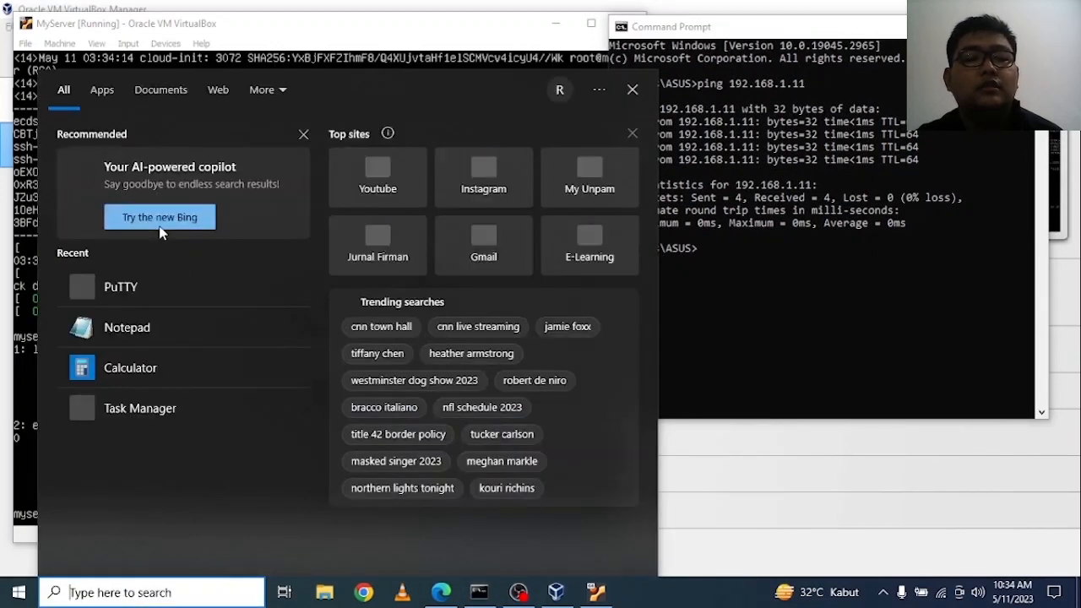
type("p")
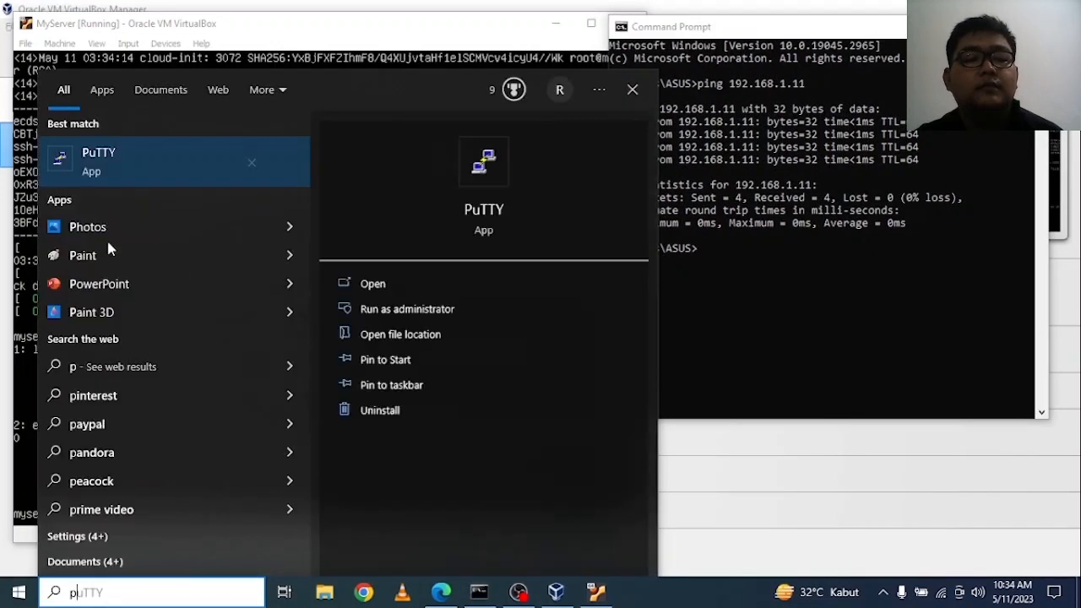
left_click(99, 160)
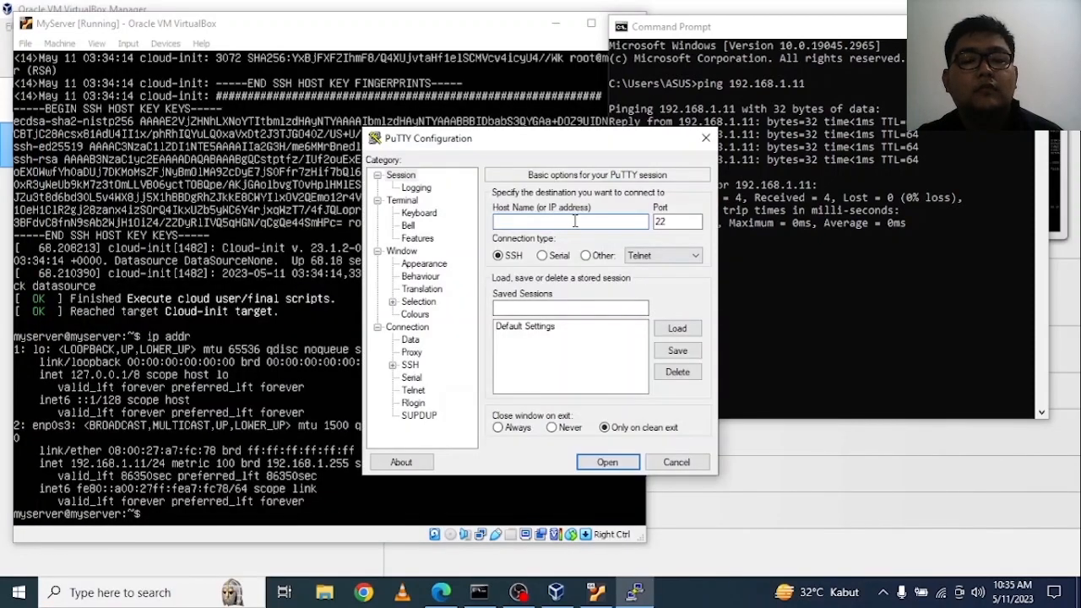
type("192")
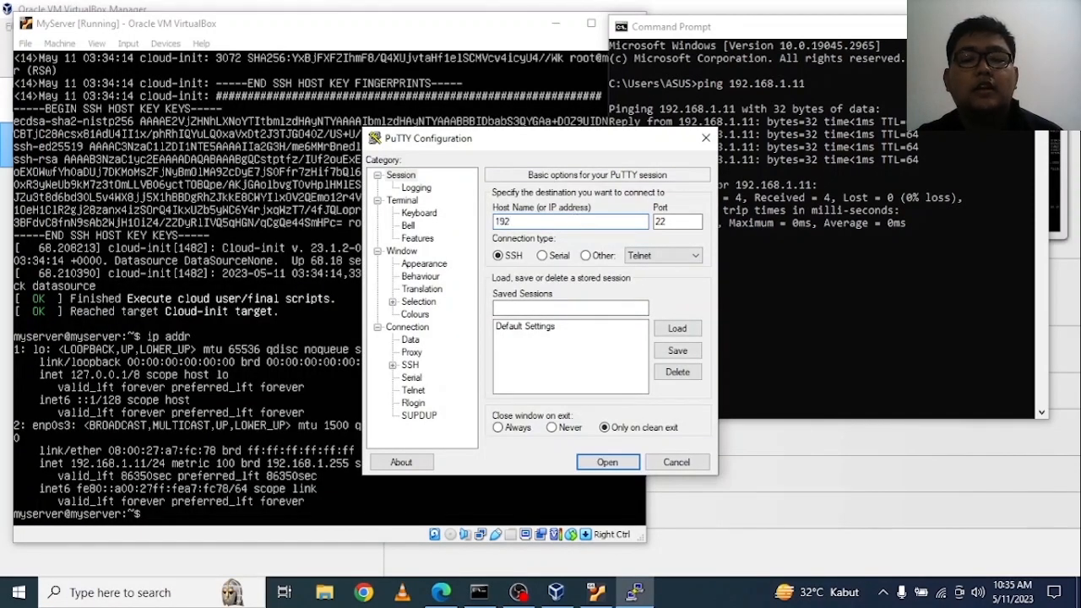
type(".168.")
type("1.11")
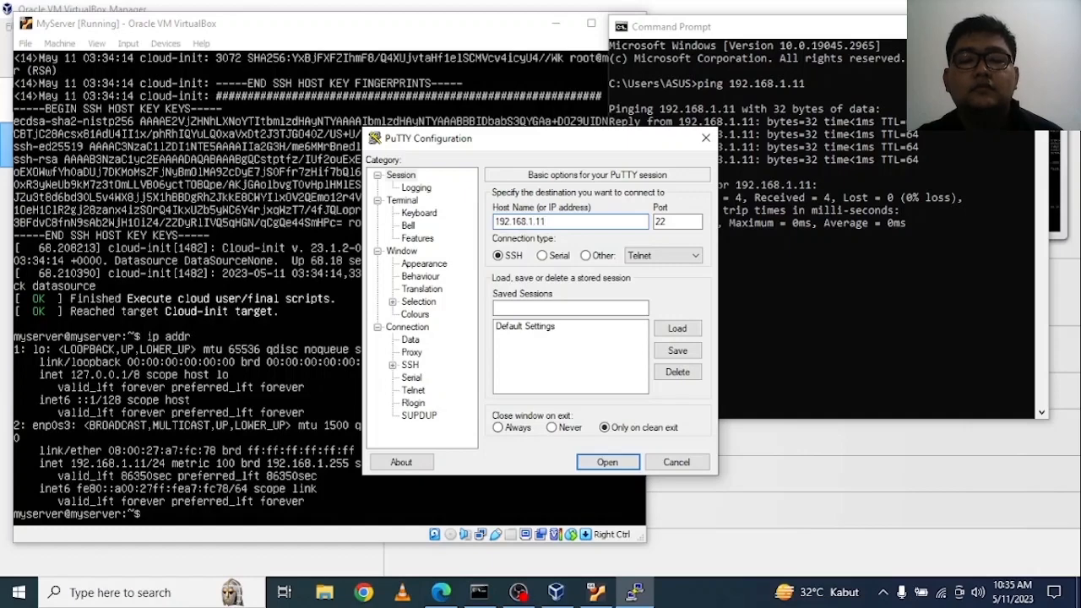
key("Return")
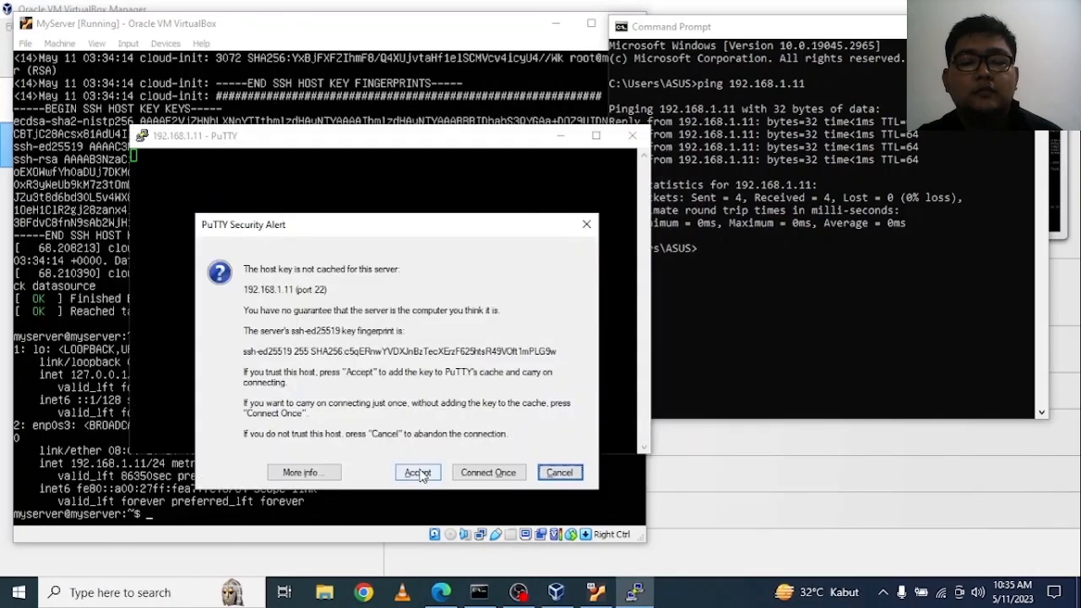
left_click(420, 473)
left_click_drag(359, 147, 767, 268)
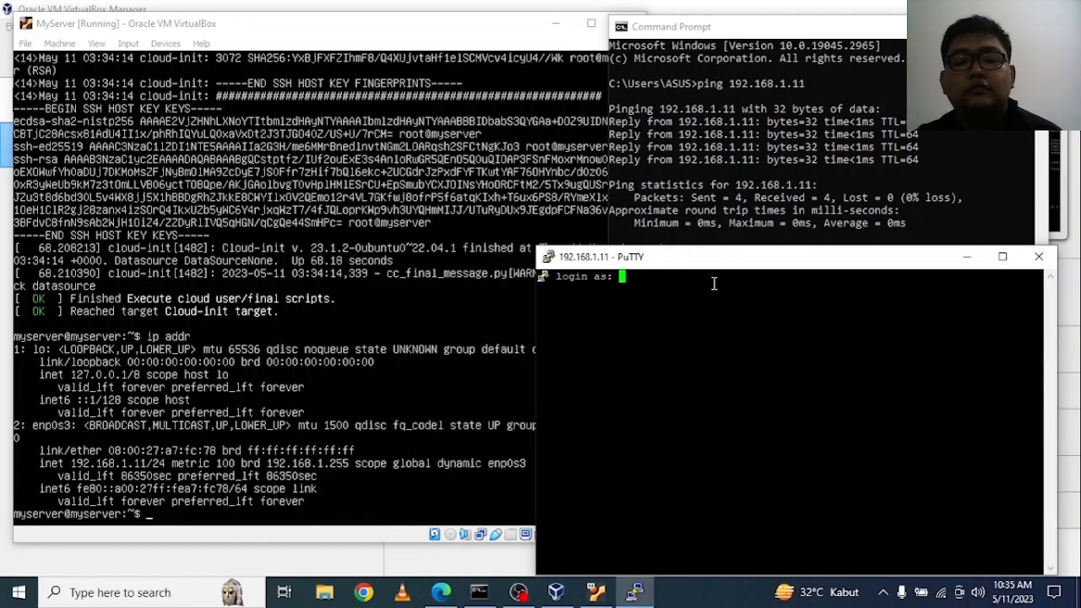
- Log in to the SSH session as myserver with the account password
type("myserver")
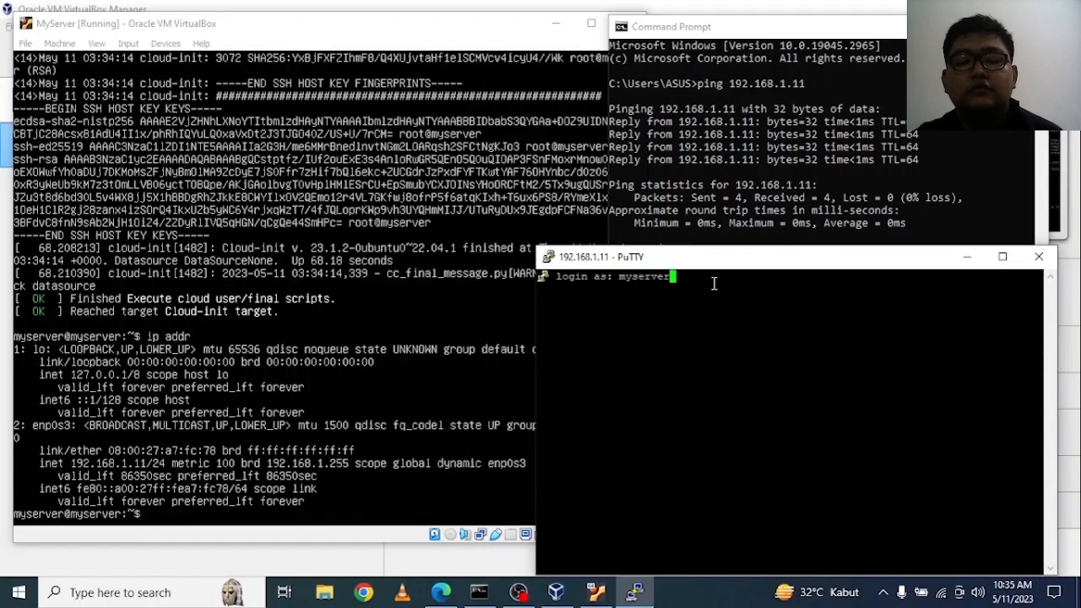
key("Return")
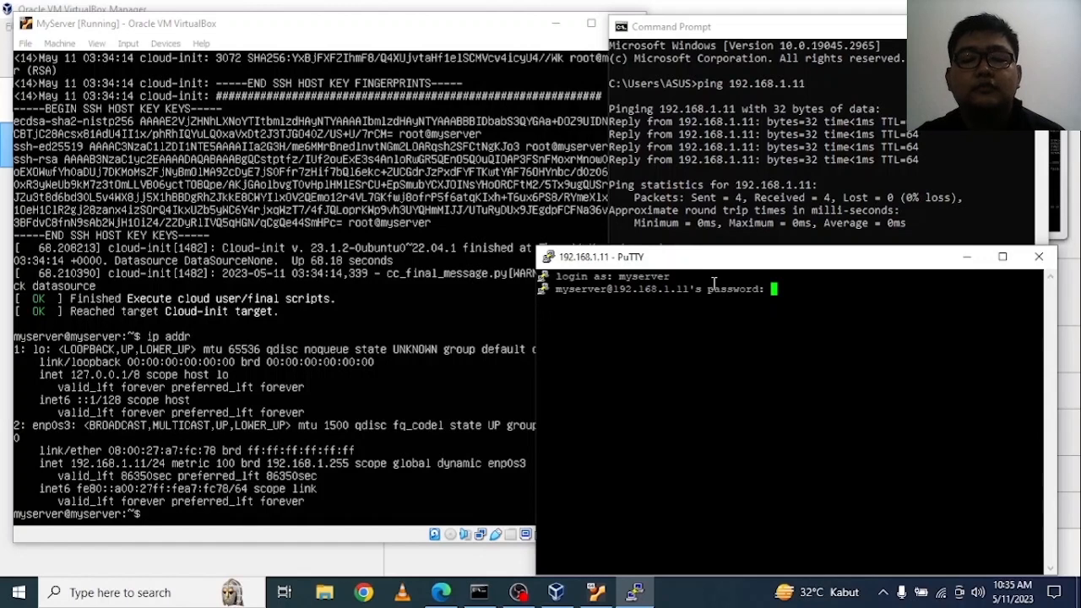
key("Return")
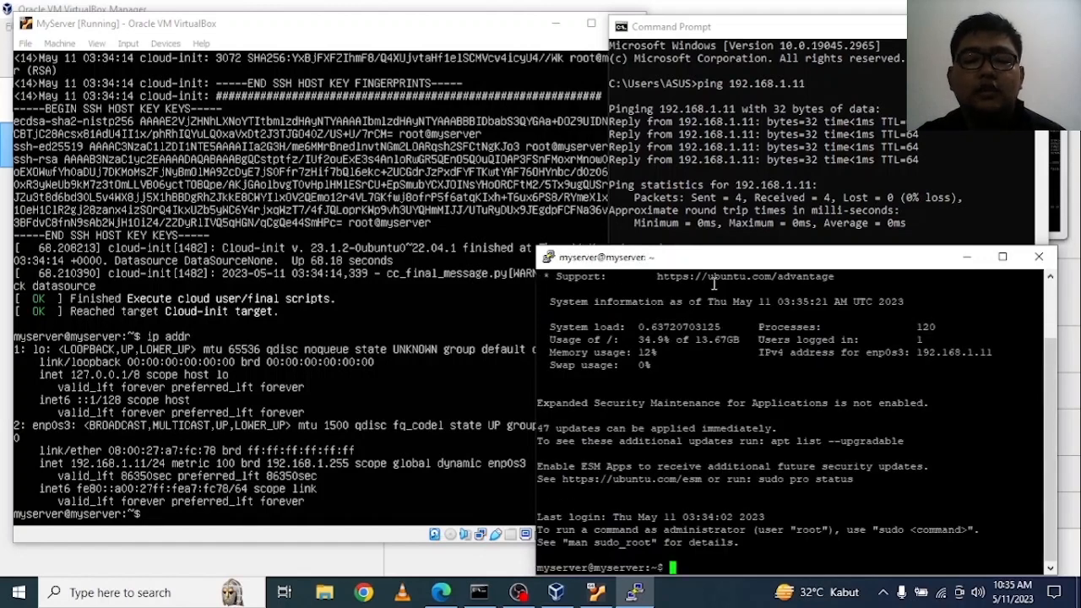
- Switch to the root account with sudo su using the account password, and restart the server with the reboot command
type("sudo su")
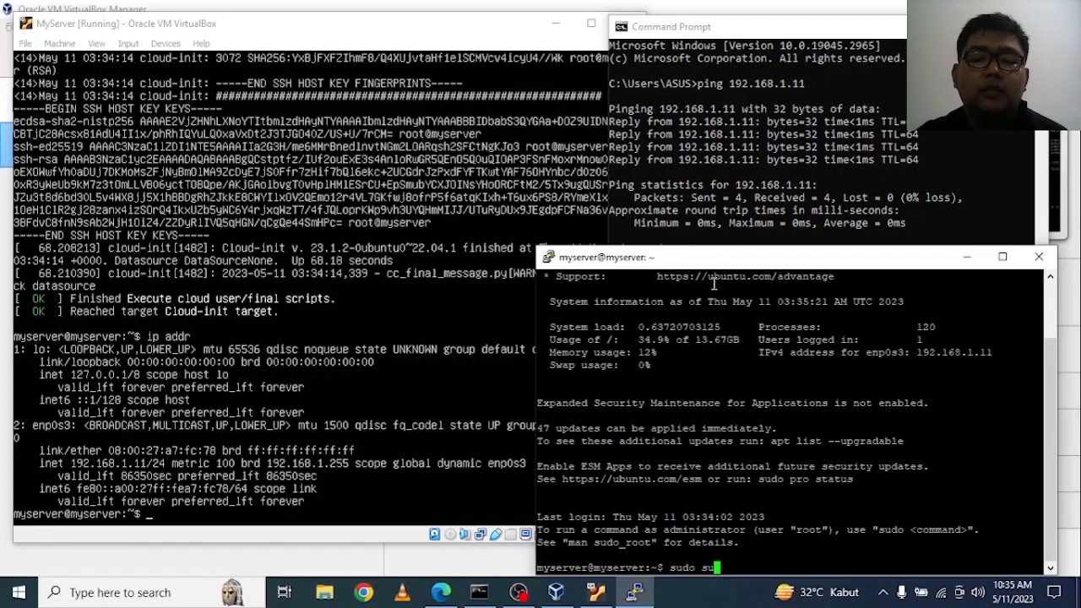
key("Return")
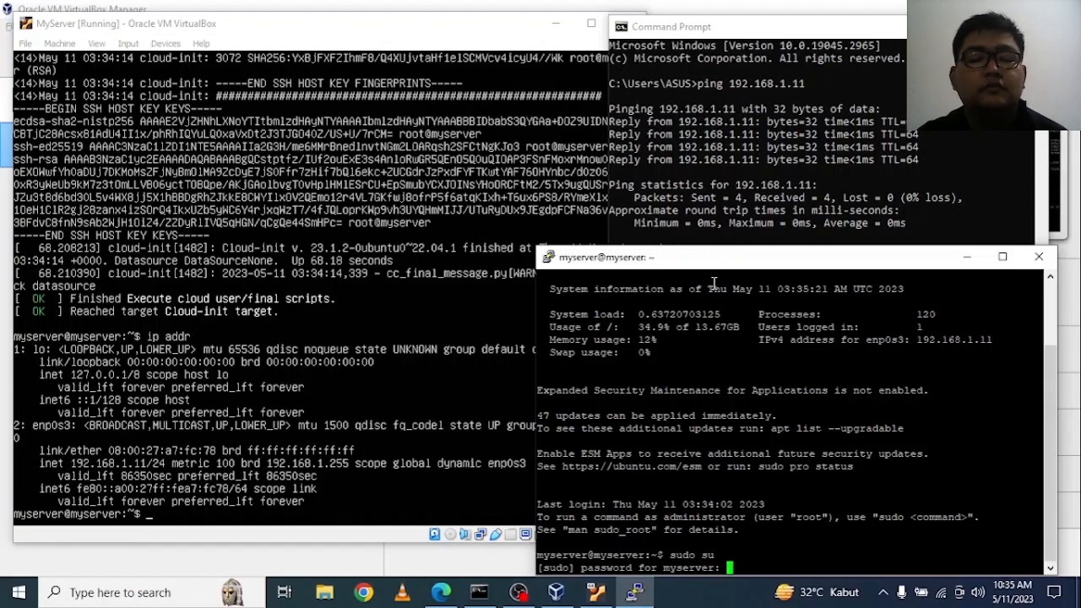
key("Return")
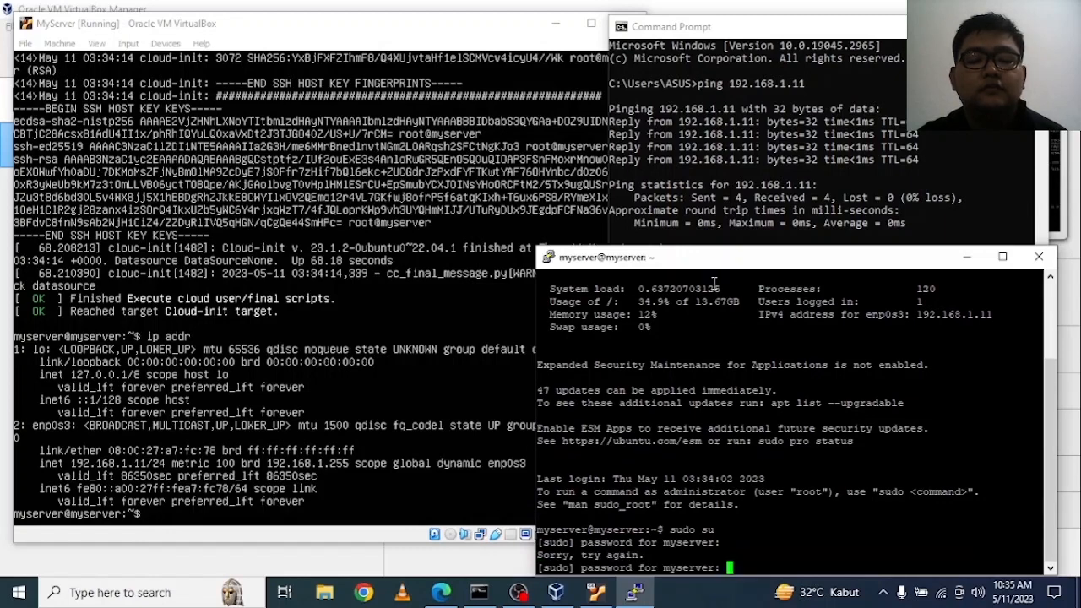
key("Return")
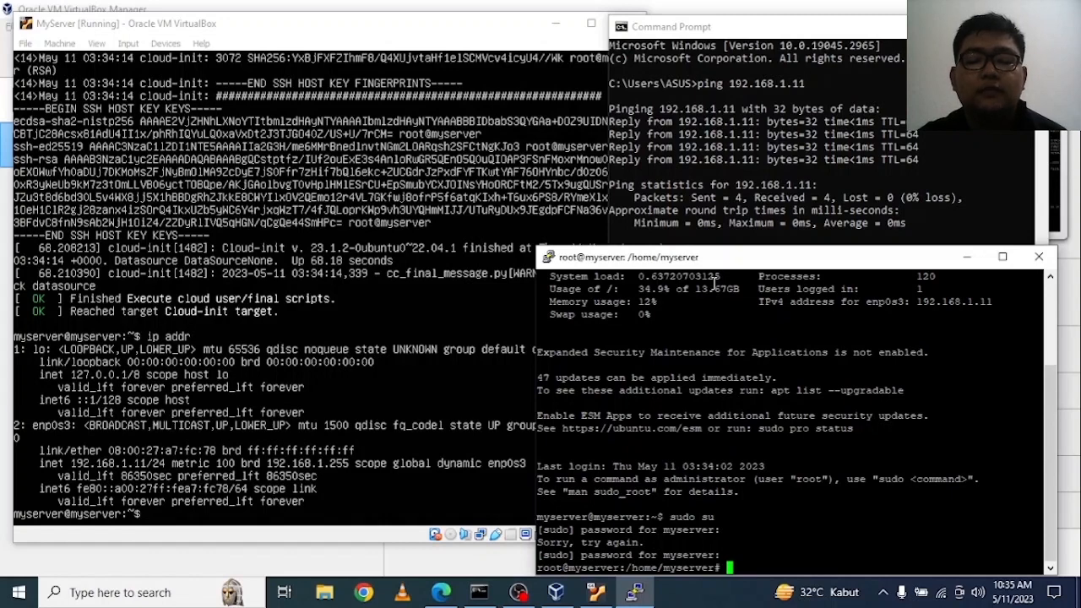
type("reboot")
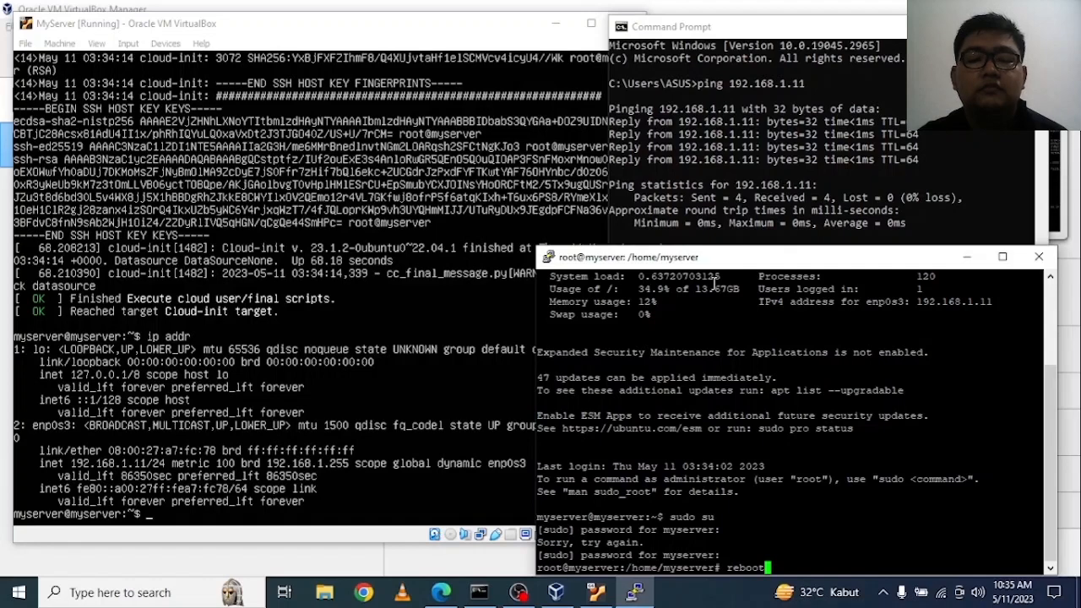
key("Return")
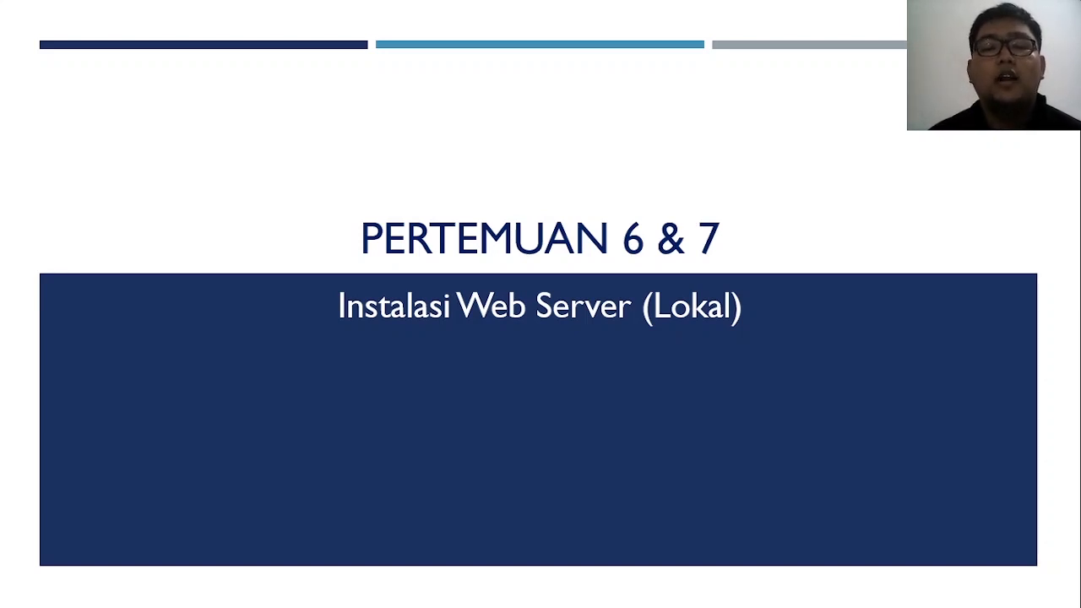
key("Right")
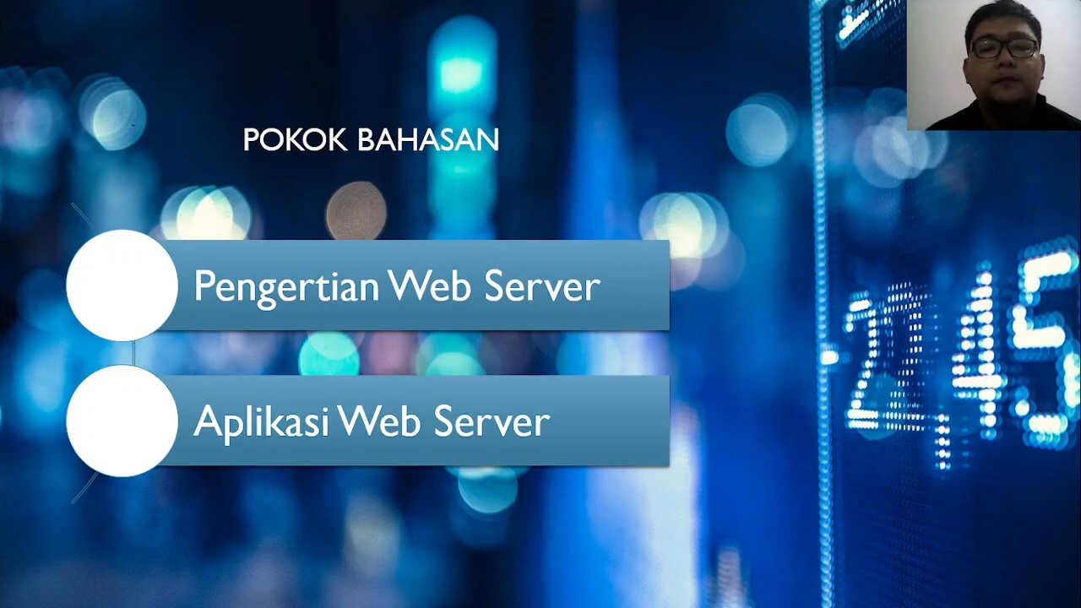
key("Right")
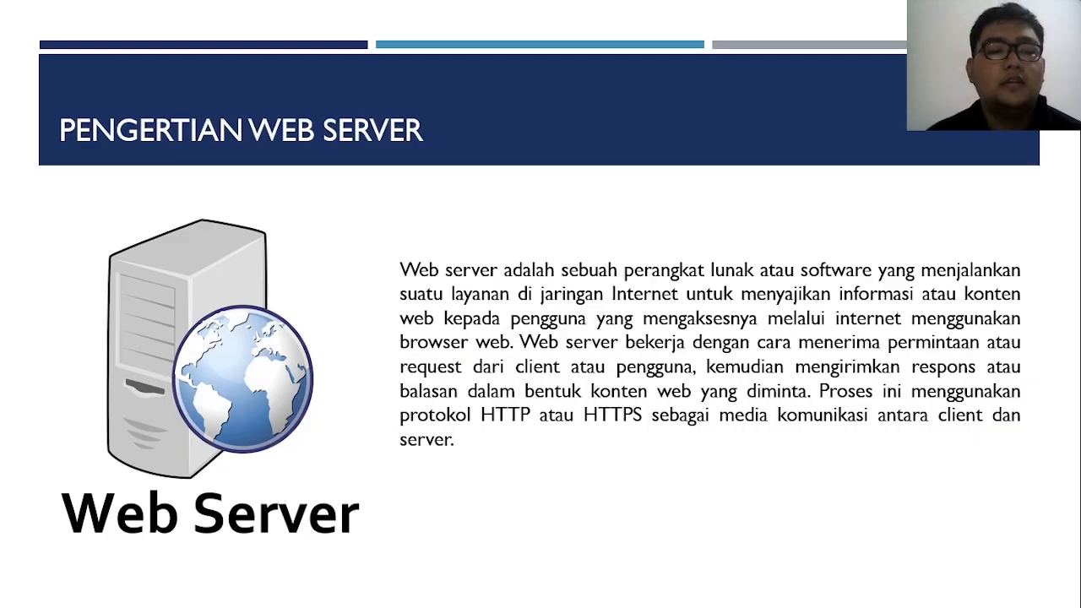